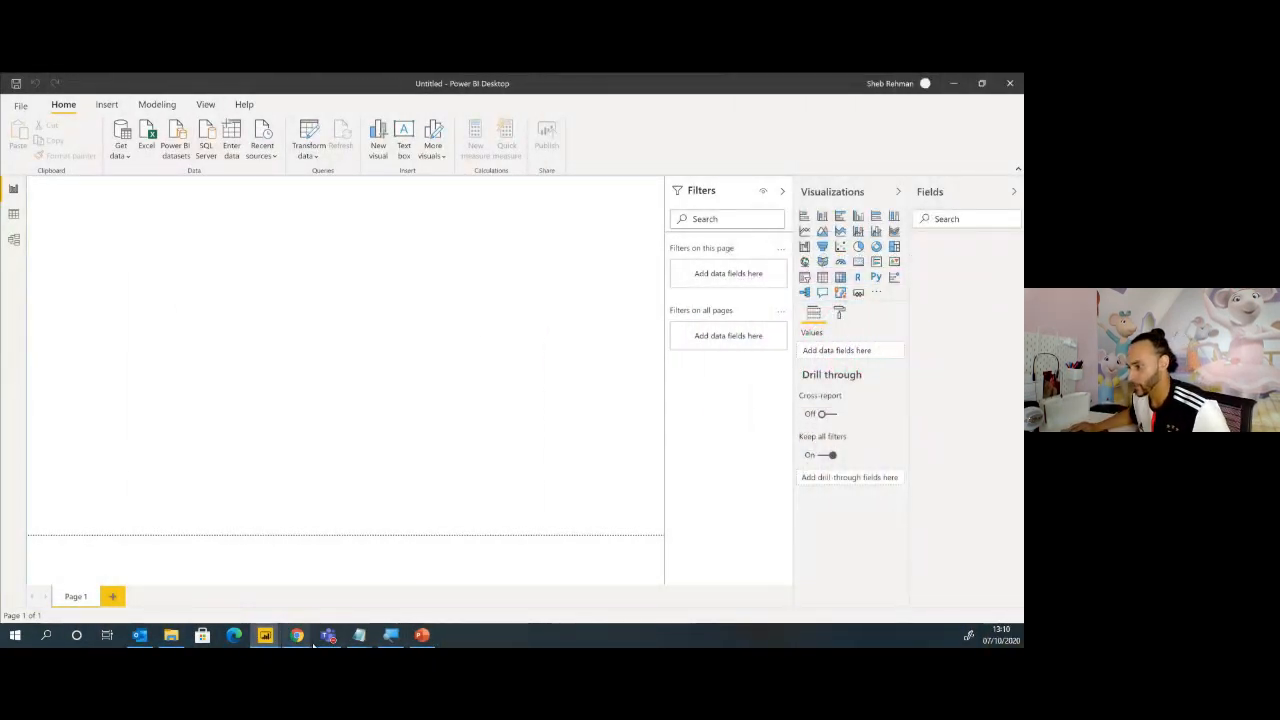
Switch to the browser and look over the leagues page of the Fantasy Premier League site
{"action": "mouse_move", "coordinate": [299, 638]}
{"action": "left_click", "coordinate": [357, 591]}
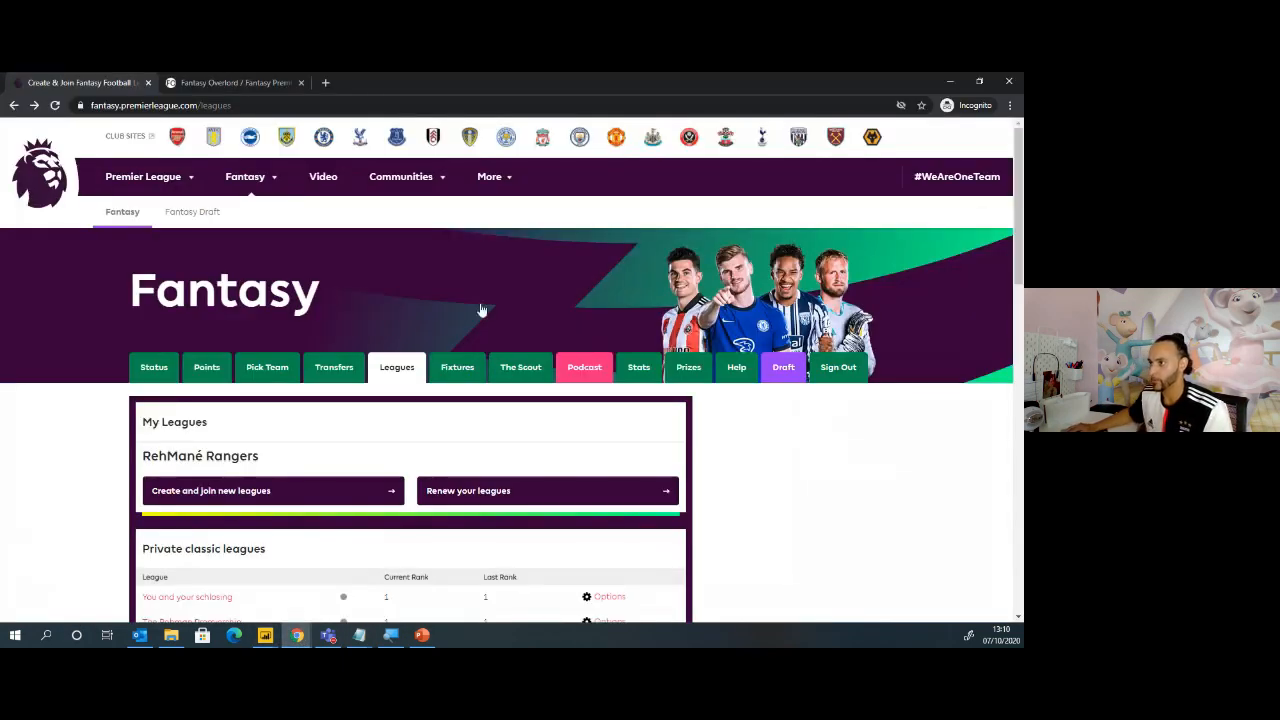
{"action": "scroll", "coordinate": [790, 465], "scroll_direction": "down", "scroll_amount": 1}
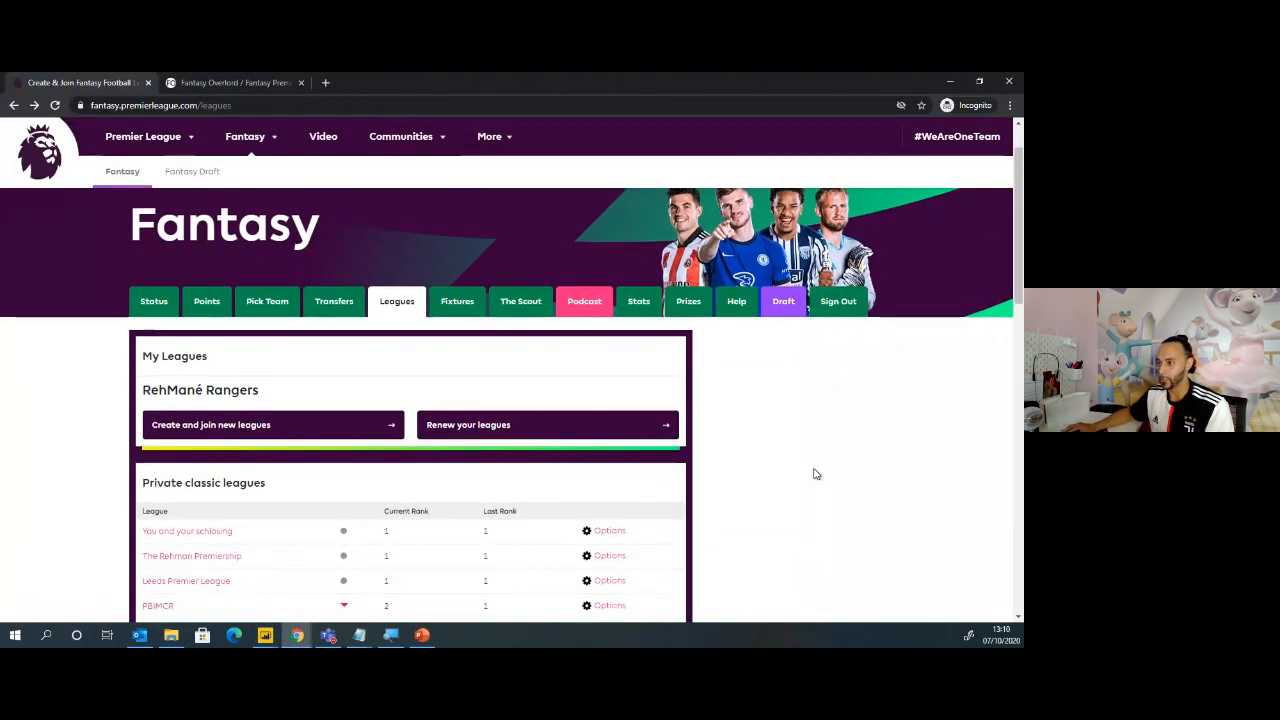
{"action": "scroll", "coordinate": [811, 474], "scroll_direction": "up", "scroll_amount": 1}
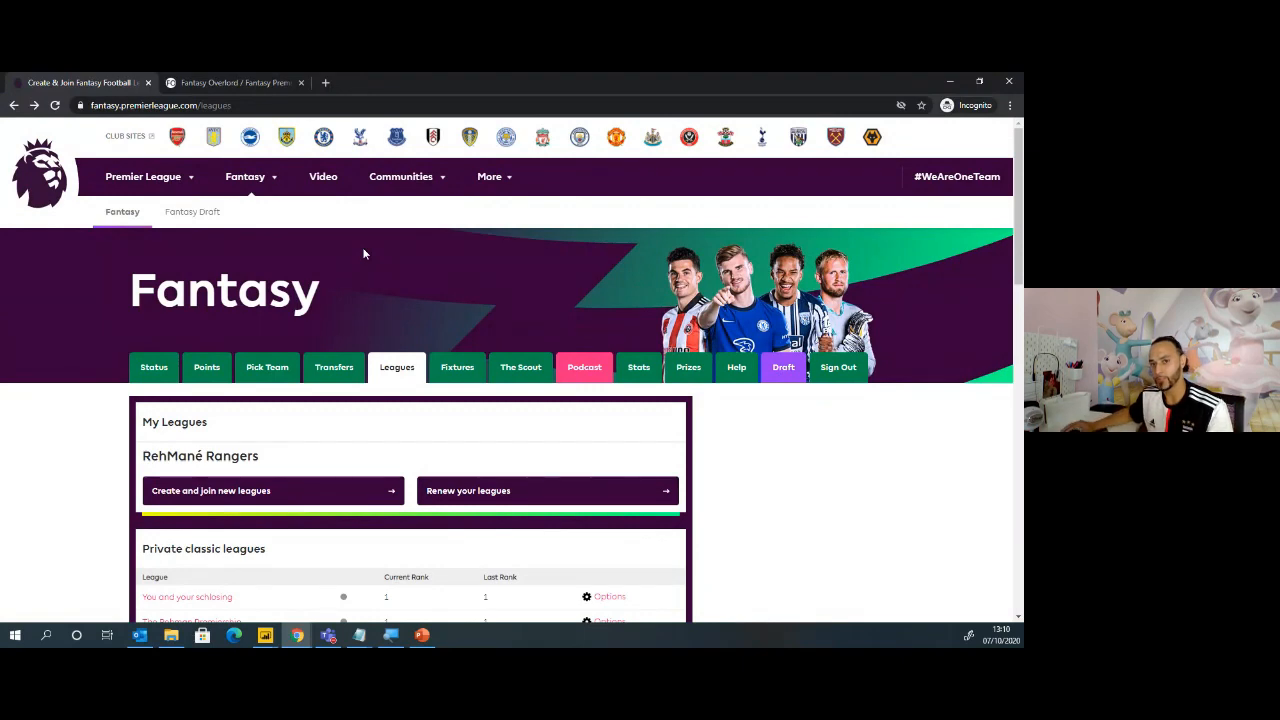
Go to the Fantasy Overlord site and open its History page of historical player data
{"action": "left_click", "coordinate": [232, 82]}
{"action": "scroll", "coordinate": [300, 223], "scroll_direction": "up", "scroll_amount": 3}
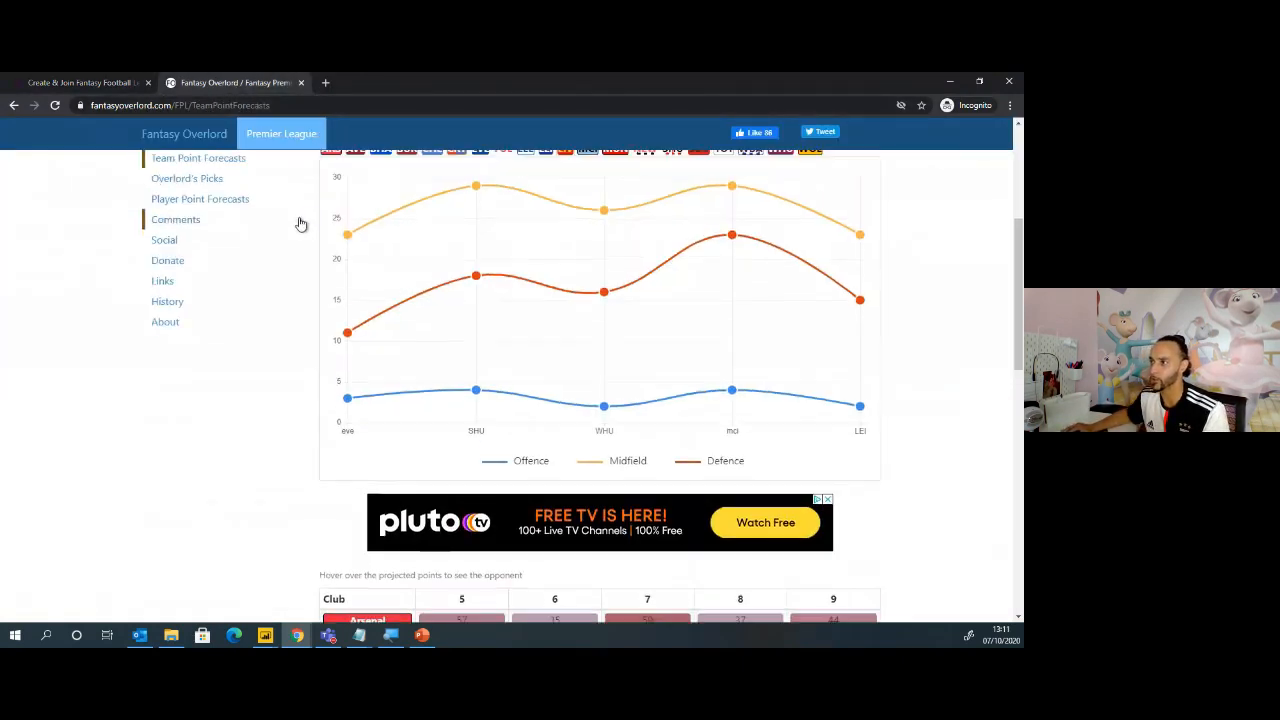
{"action": "left_click", "coordinate": [177, 336]}
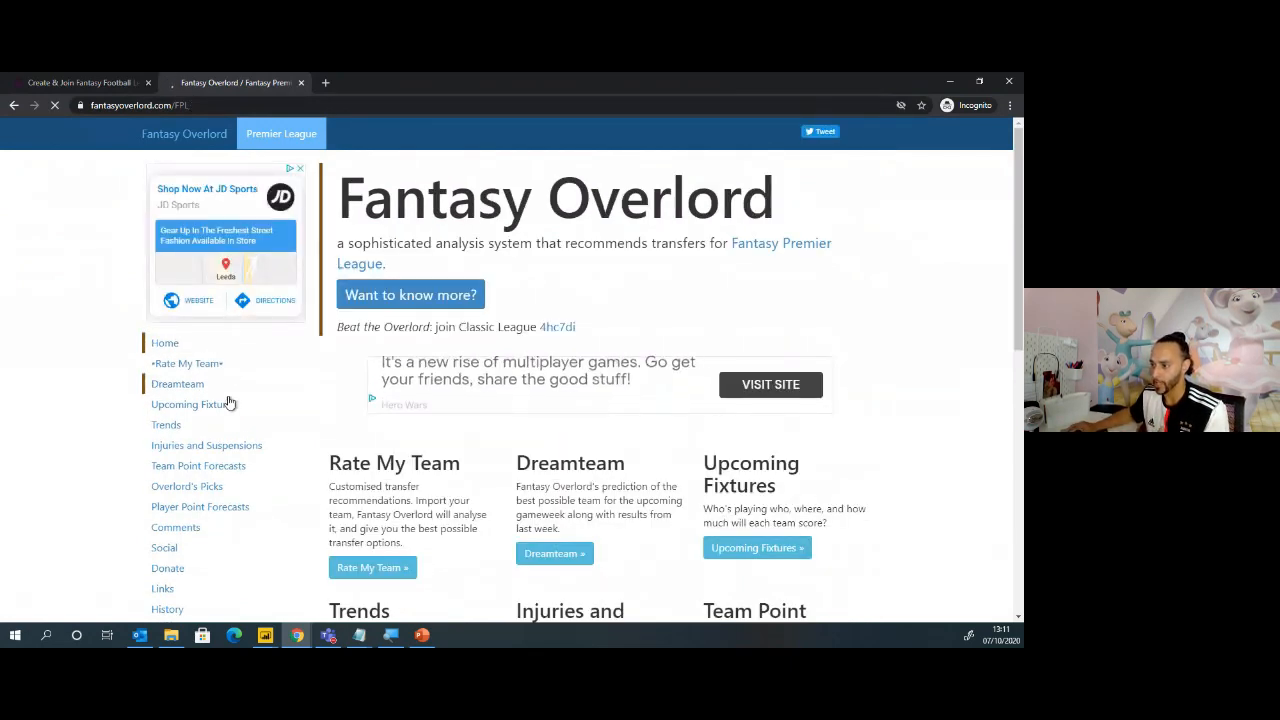
{"action": "scroll", "coordinate": [205, 430], "scroll_direction": "down", "scroll_amount": 1}
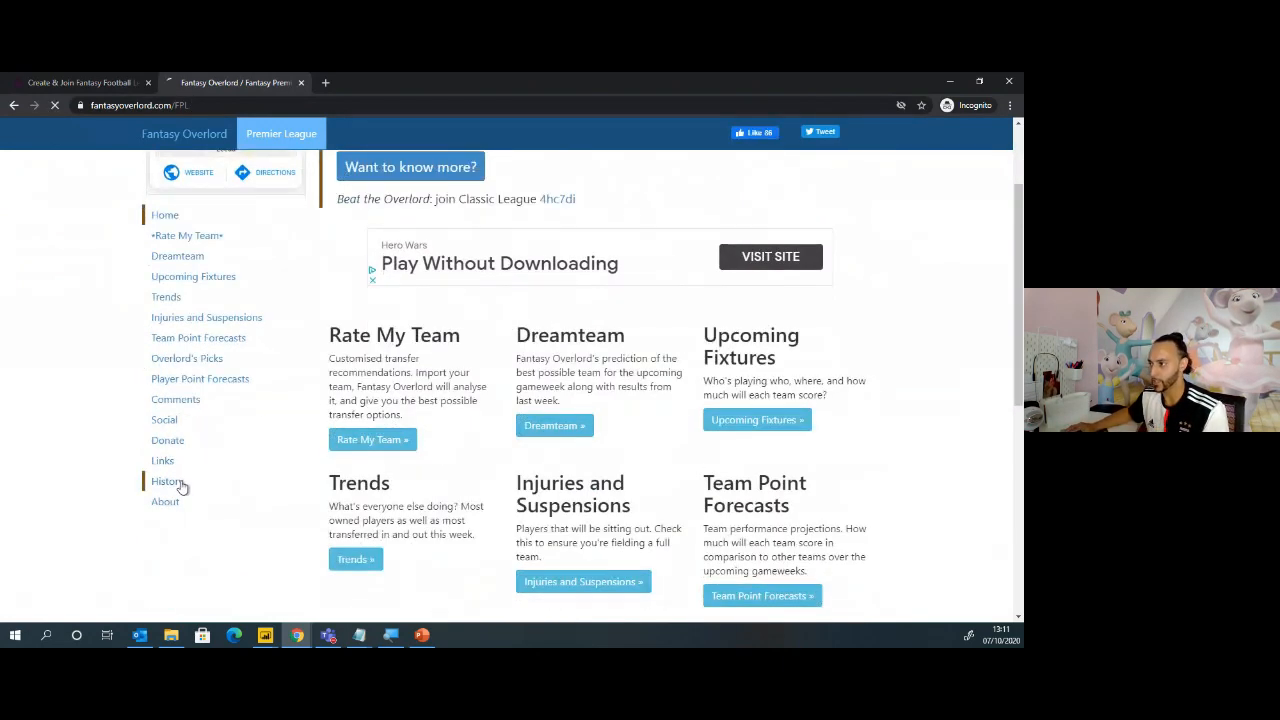
{"action": "left_click", "coordinate": [180, 486]}
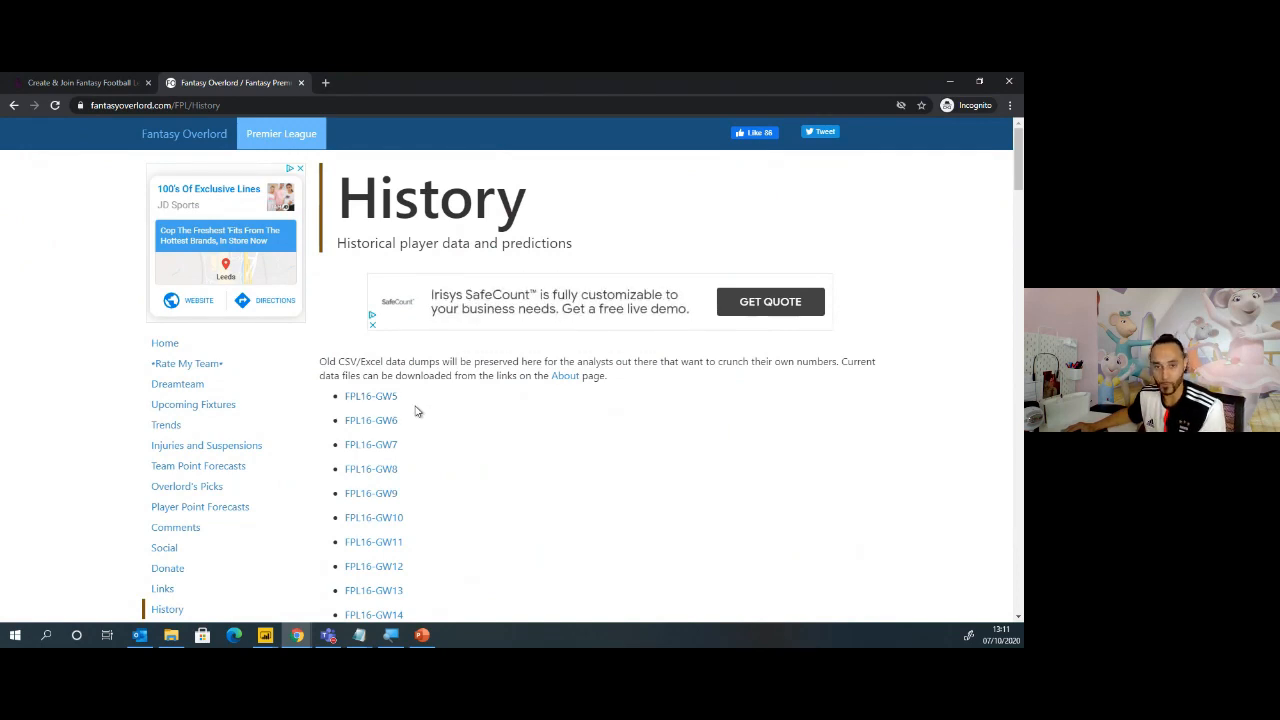
Find the FPL20-GW0 data file among the historical gameweek files and copy its link address
{"action": "scroll", "coordinate": [405, 425], "scroll_direction": "down", "scroll_amount": 3}
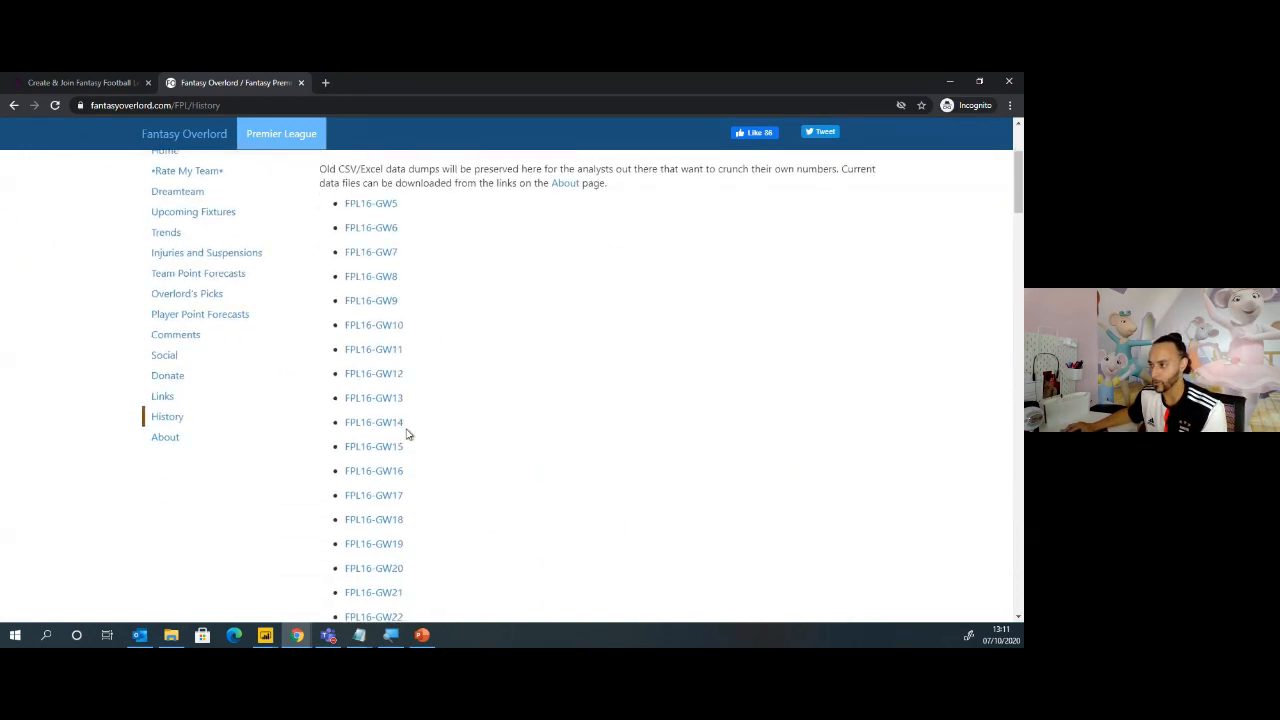
{"action": "scroll", "coordinate": [407, 433], "scroll_direction": "down", "scroll_amount": 15}
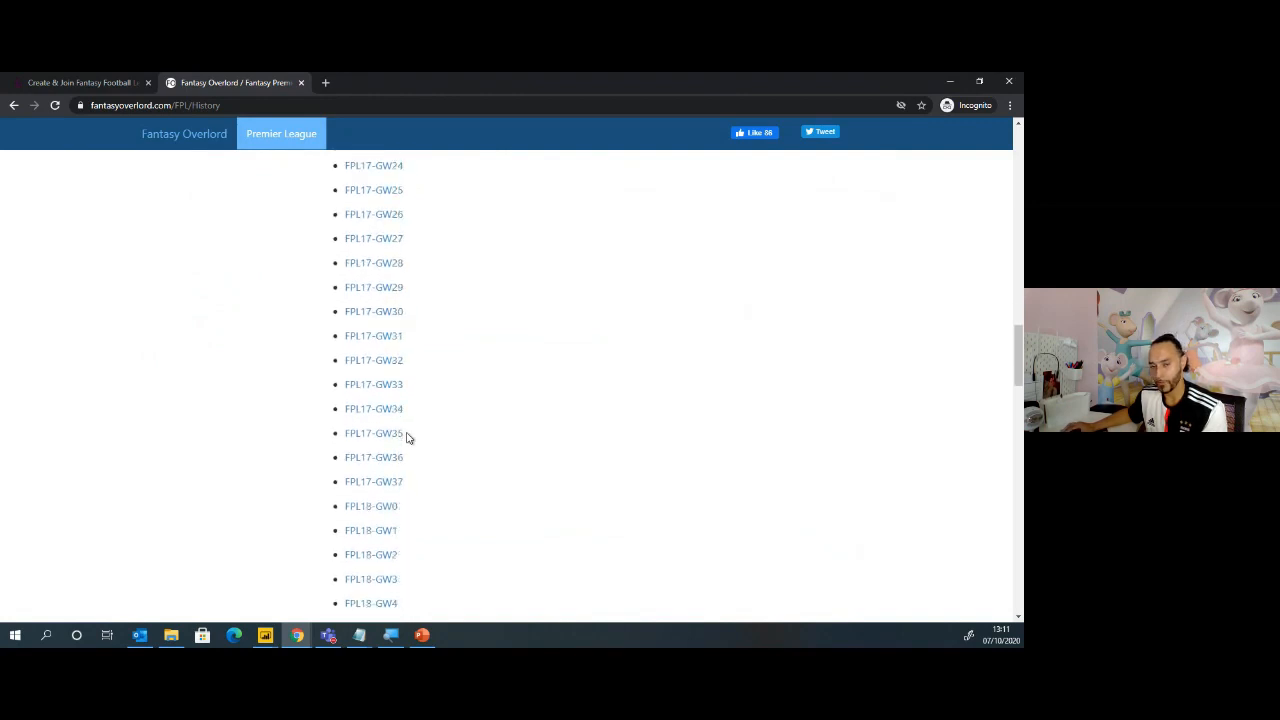
{"action": "scroll", "coordinate": [407, 437], "scroll_direction": "down", "scroll_amount": 5}
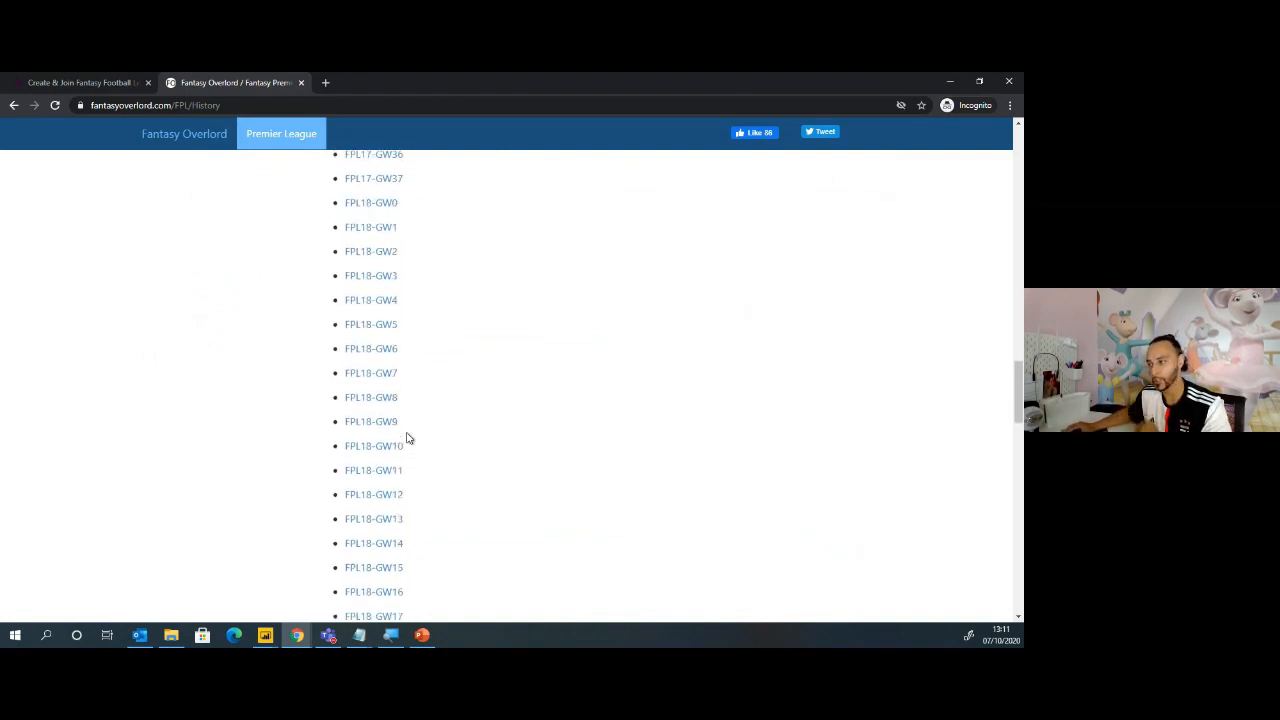
{"action": "scroll", "coordinate": [407, 437], "scroll_direction": "down", "scroll_amount": 20}
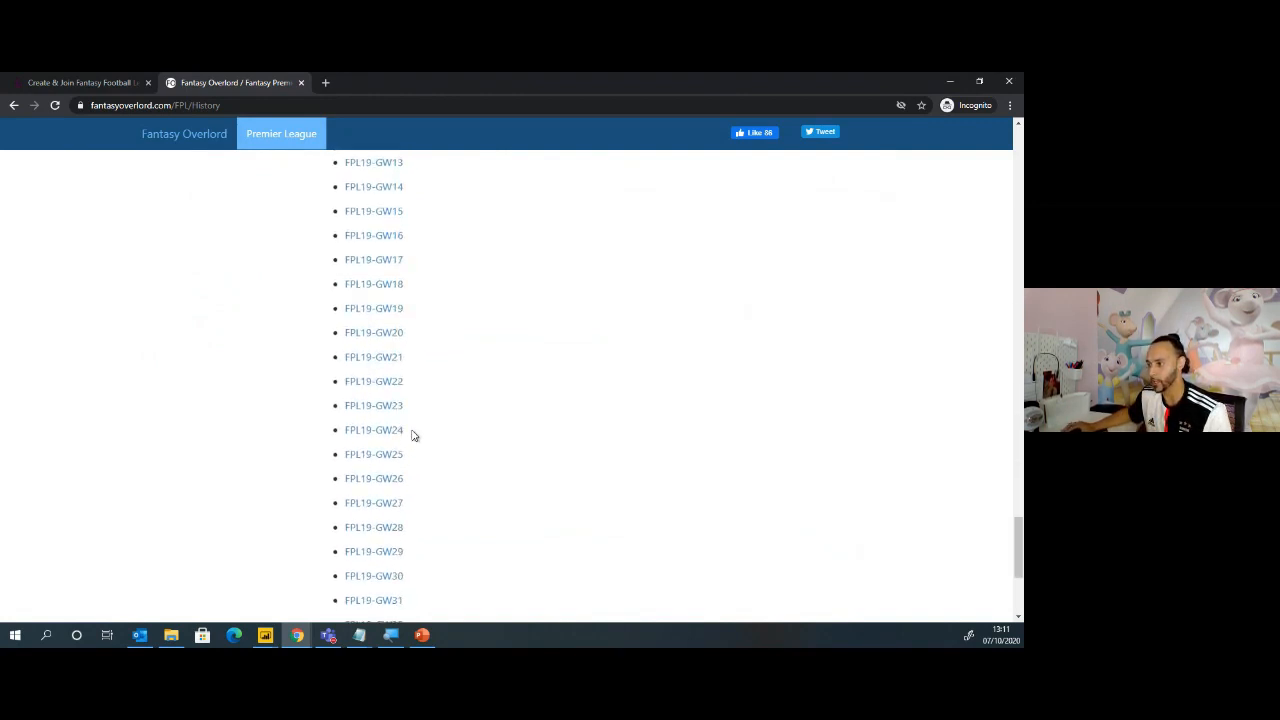
{"action": "scroll", "coordinate": [413, 435], "scroll_direction": "down", "scroll_amount": 3}
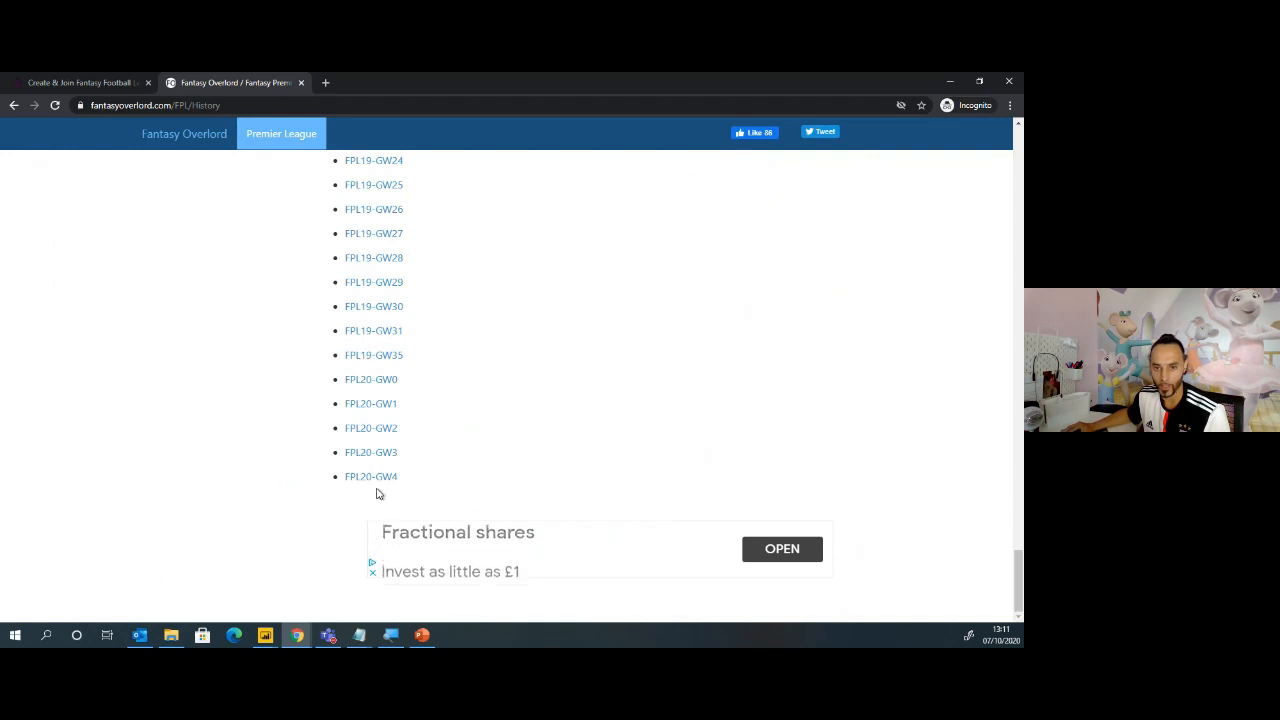
{"action": "scroll", "coordinate": [447, 345], "scroll_direction": "up", "scroll_amount": 3}
{"action": "scroll", "coordinate": [424, 428], "scroll_direction": "down", "scroll_amount": 2}
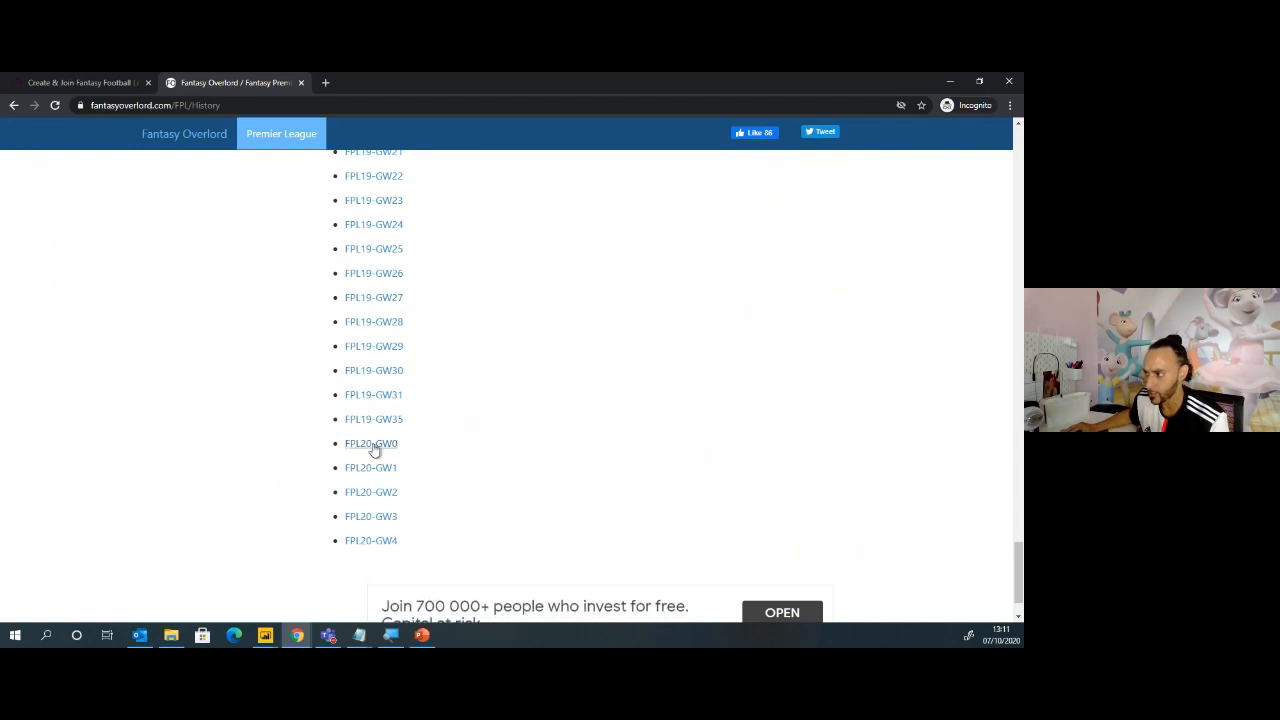
{"action": "right_click", "coordinate": [374, 447]}
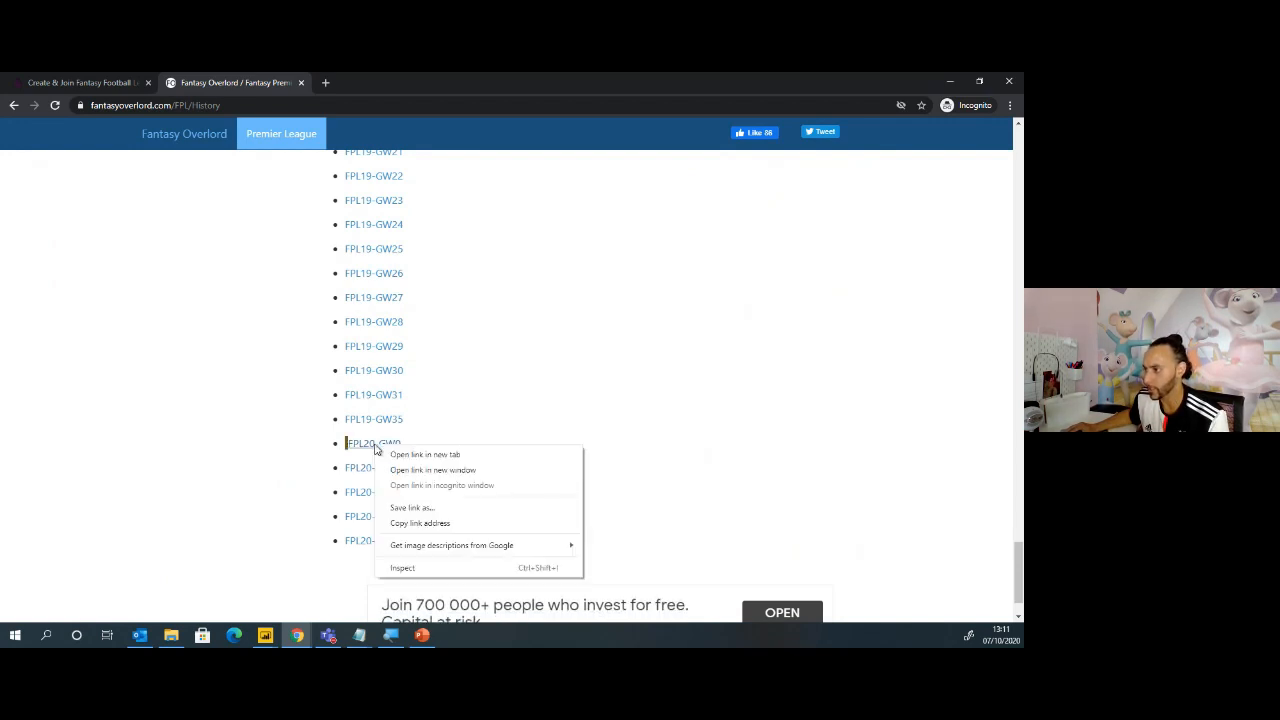
{"action": "left_click", "coordinate": [437, 524]}
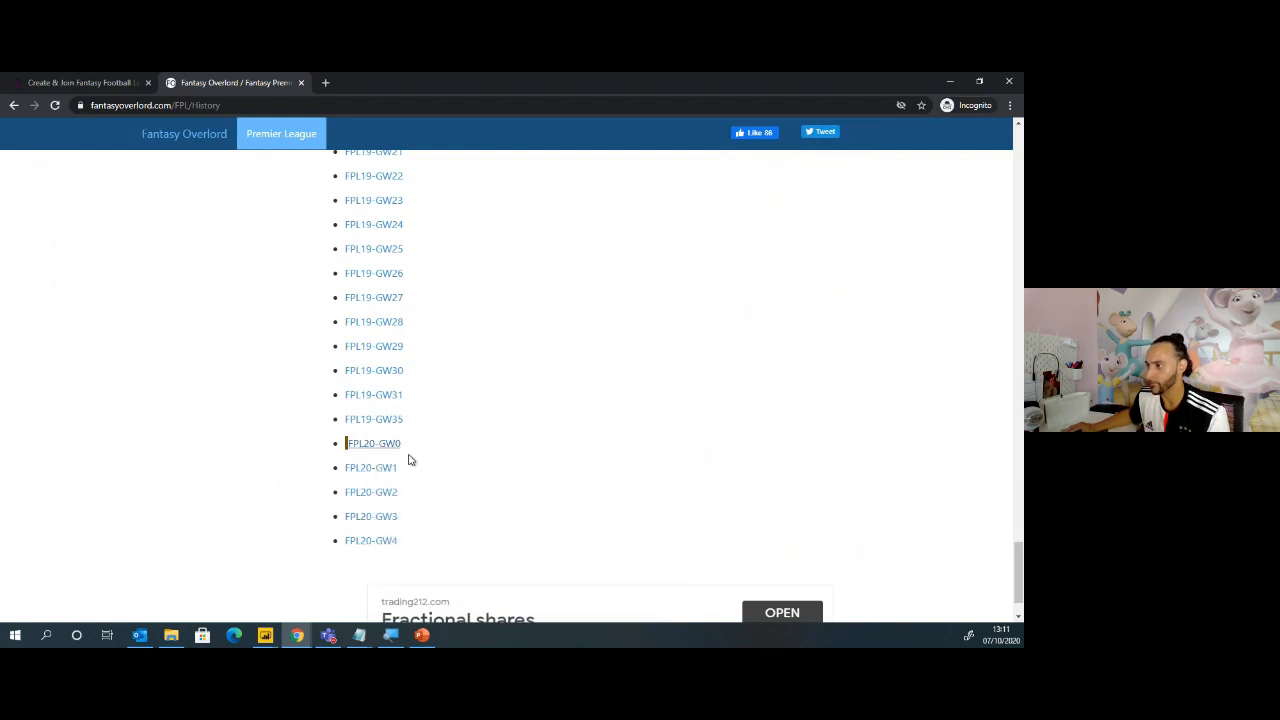
Download the FPL20-GW0 CSV file and copy its link address again
{"action": "left_click", "coordinate": [387, 450]}
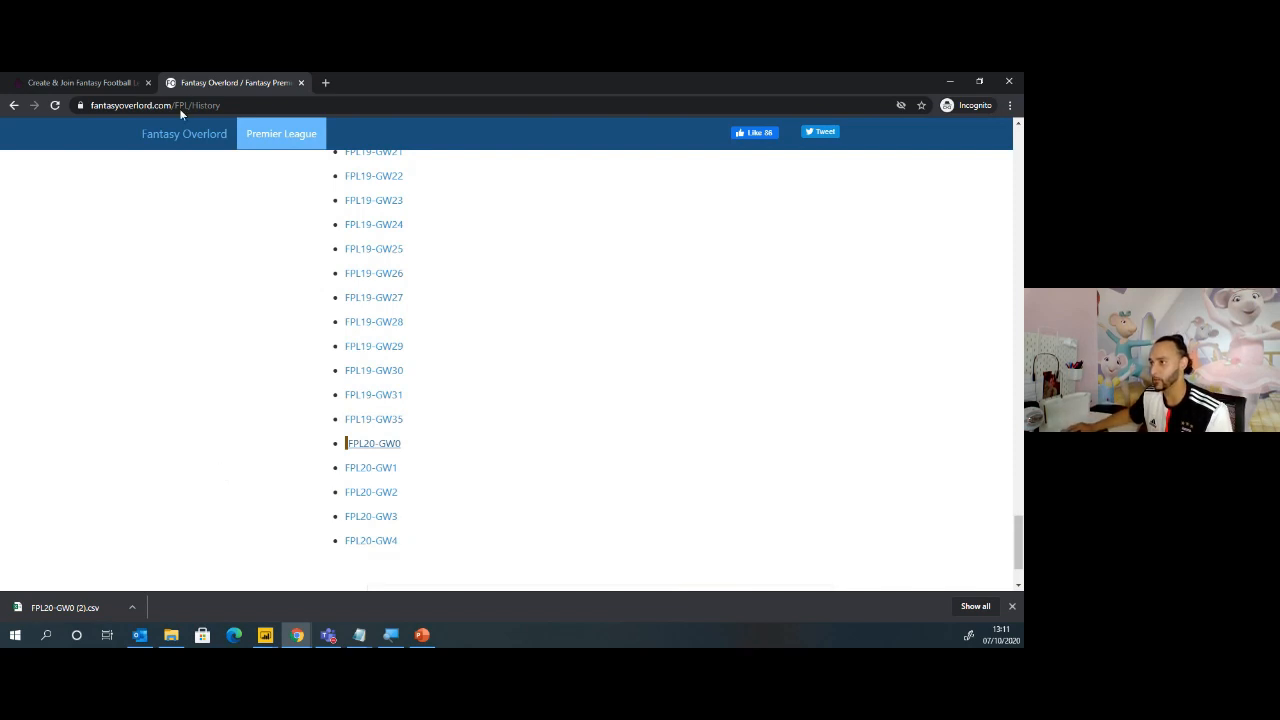
{"action": "right_click", "coordinate": [374, 449]}
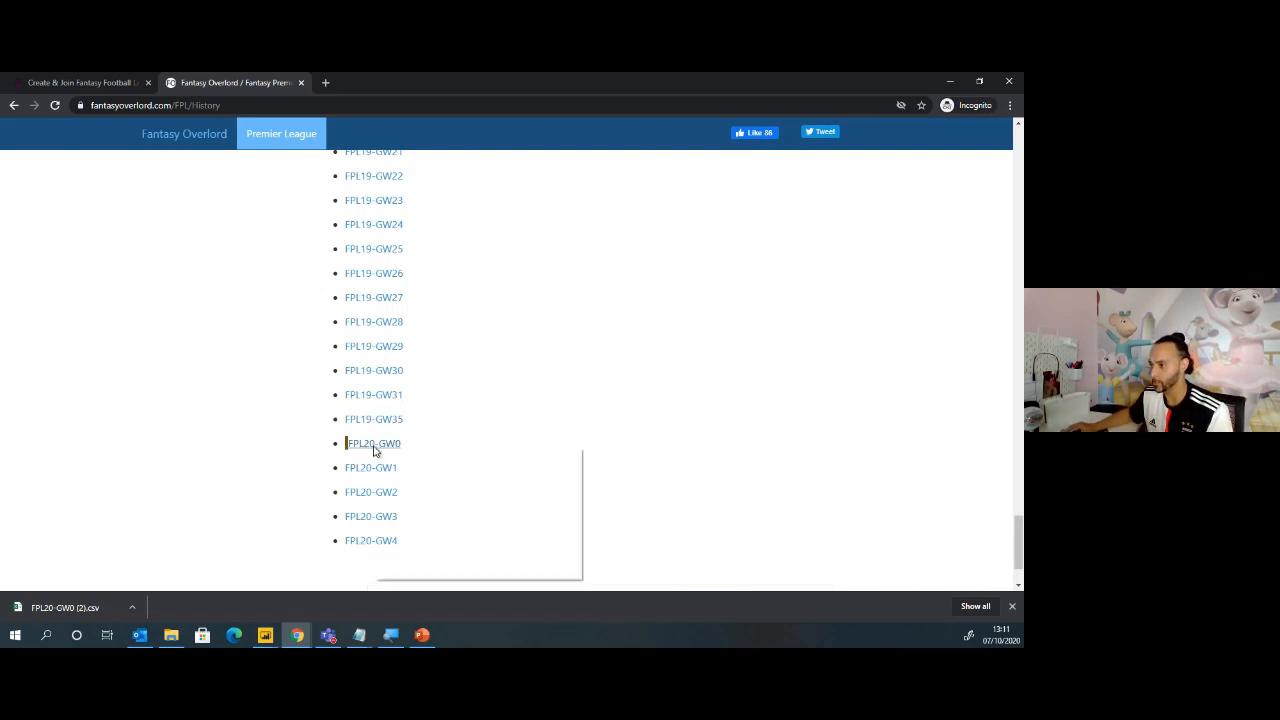
{"action": "left_click", "coordinate": [463, 524]}
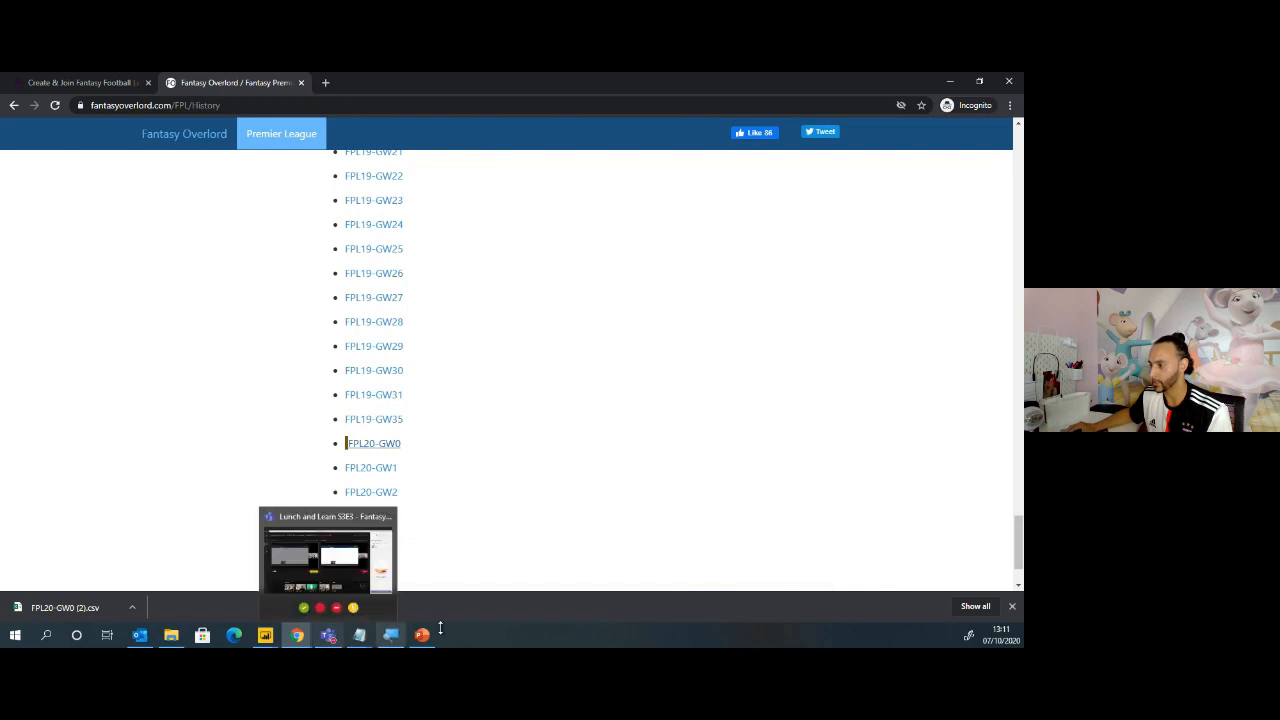
{"action": "left_click", "coordinate": [265, 635]}
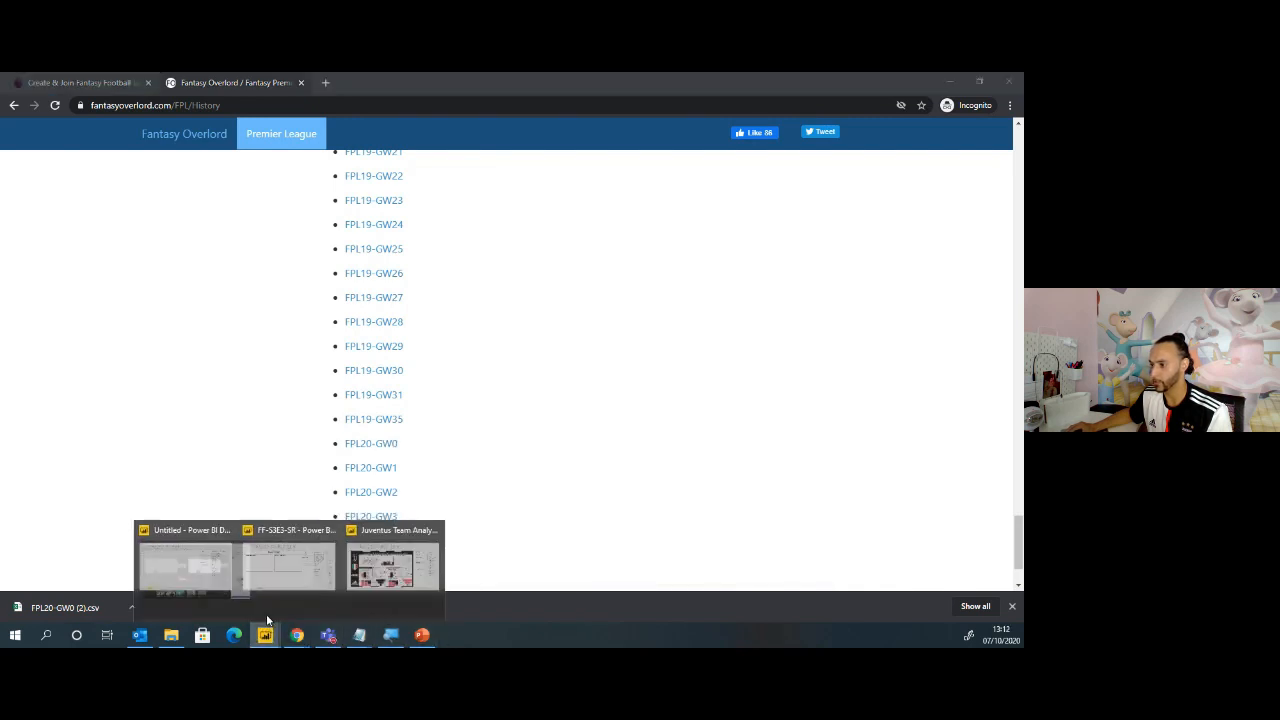
{"action": "left_click", "coordinate": [155, 585]}
{"action": "left_click", "coordinate": [130, 160]}
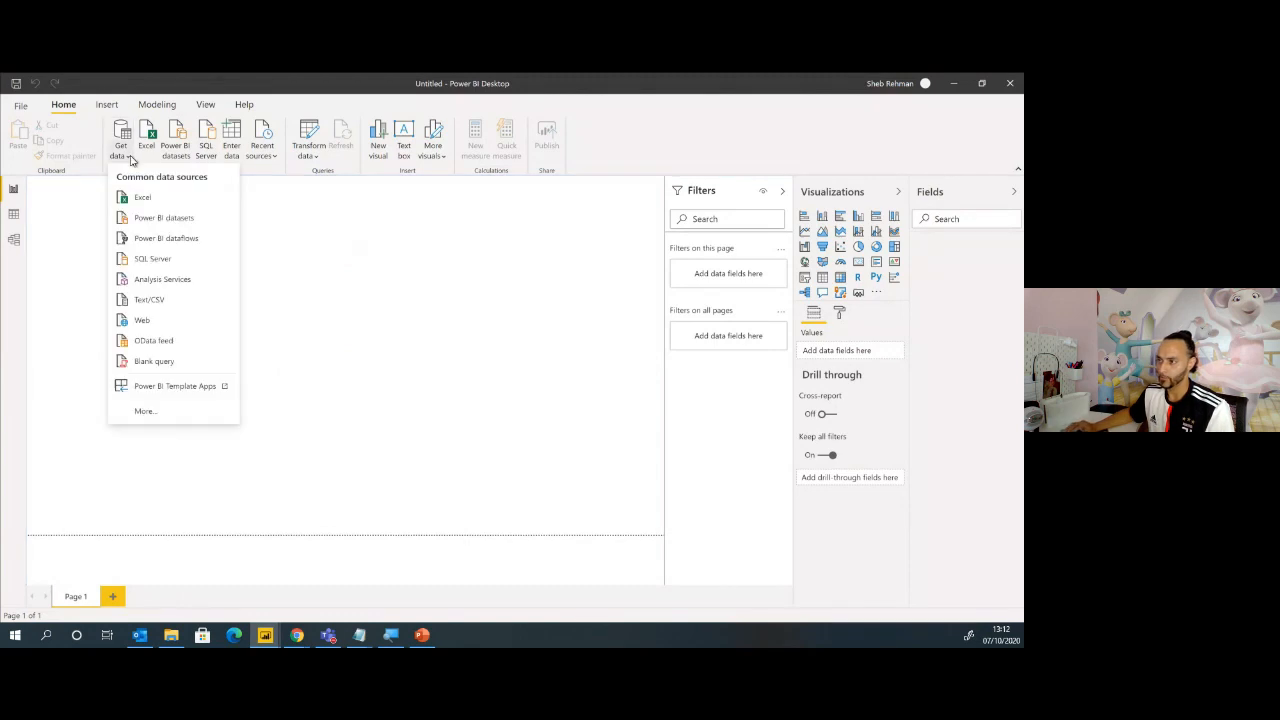
{"action": "left_click", "coordinate": [166, 320]}
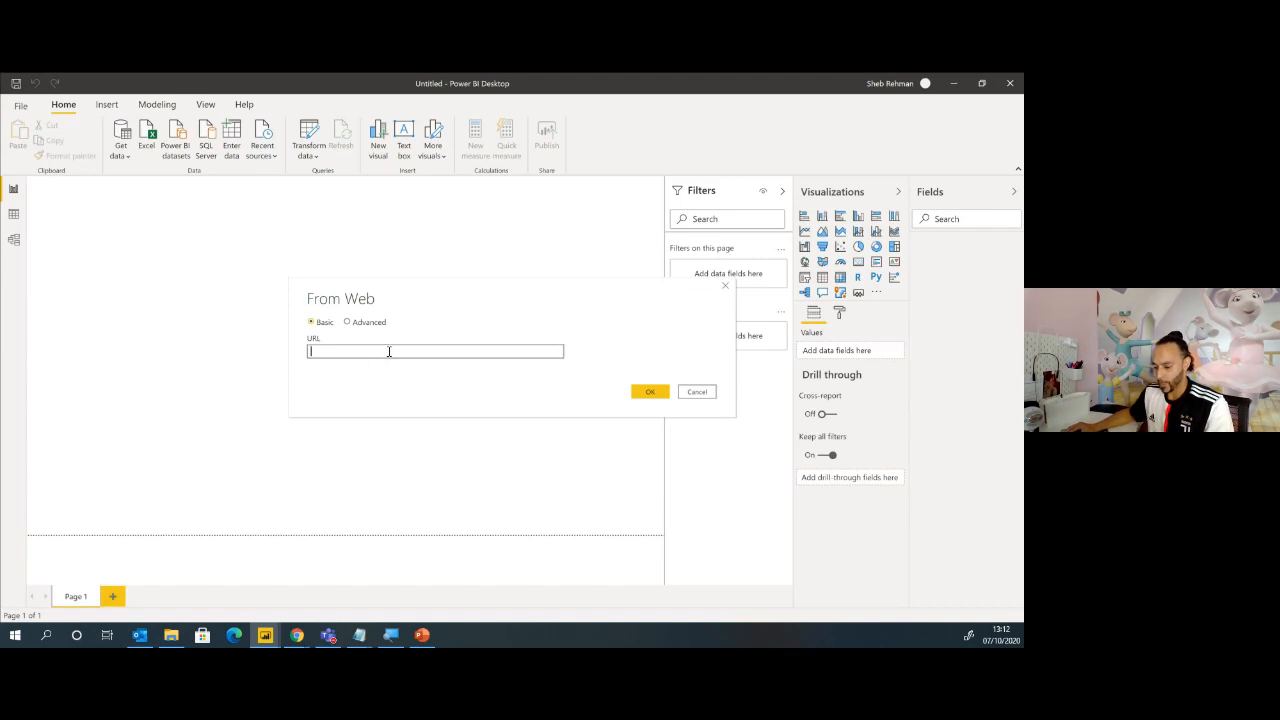
{"action": "key", "text": "ctrl+v"}
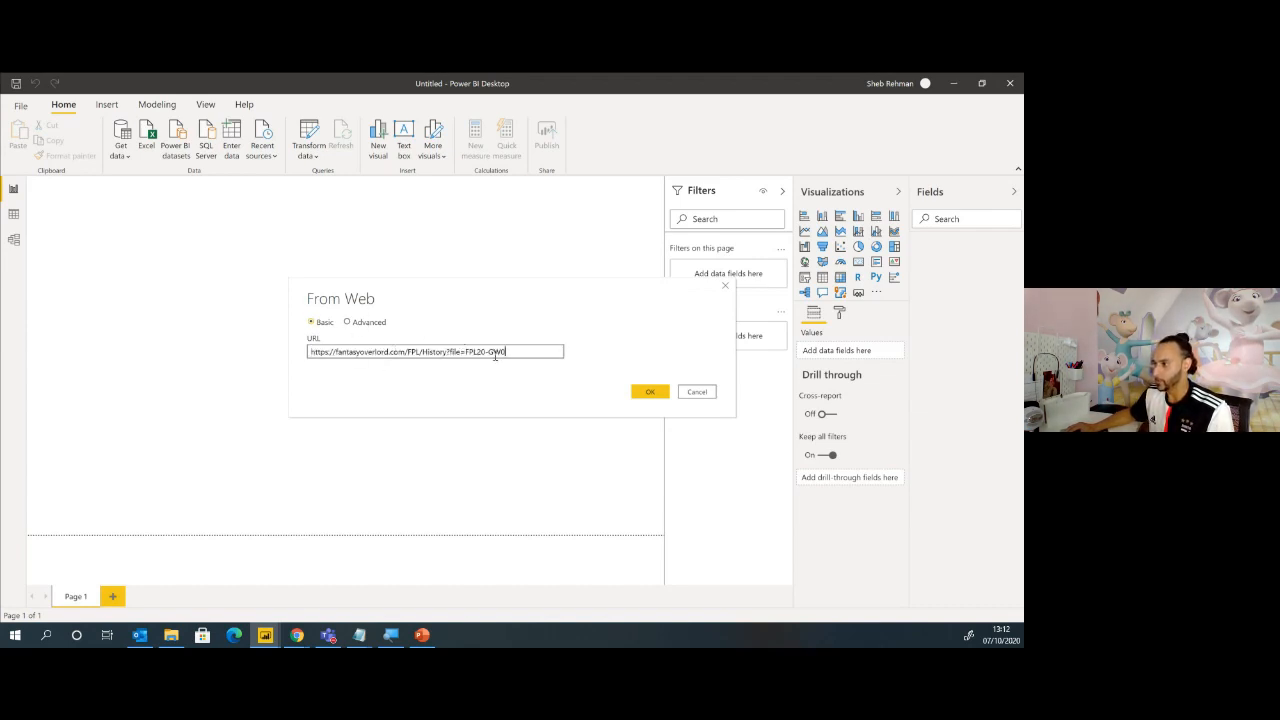
{"action": "left_click", "coordinate": [649, 393]}
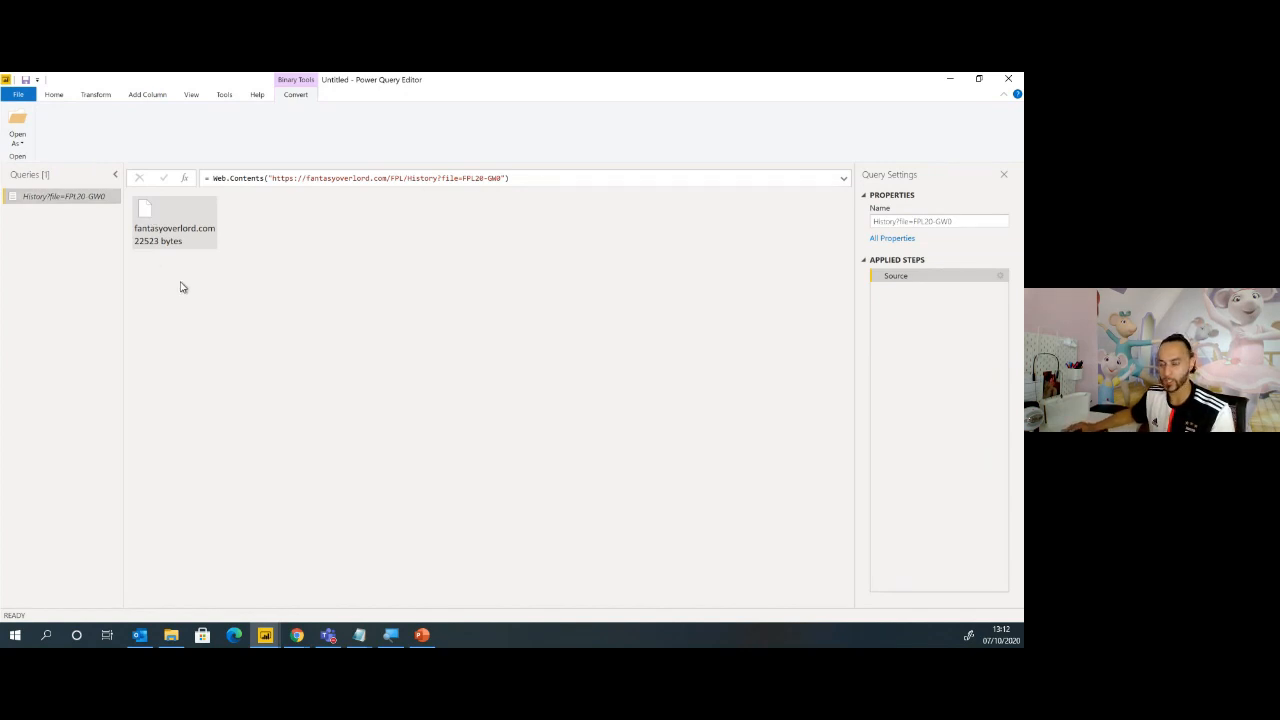
Open the imported web file as a CSV document and check the player name columns of the resulting table
{"action": "left_click", "coordinate": [18, 140]}
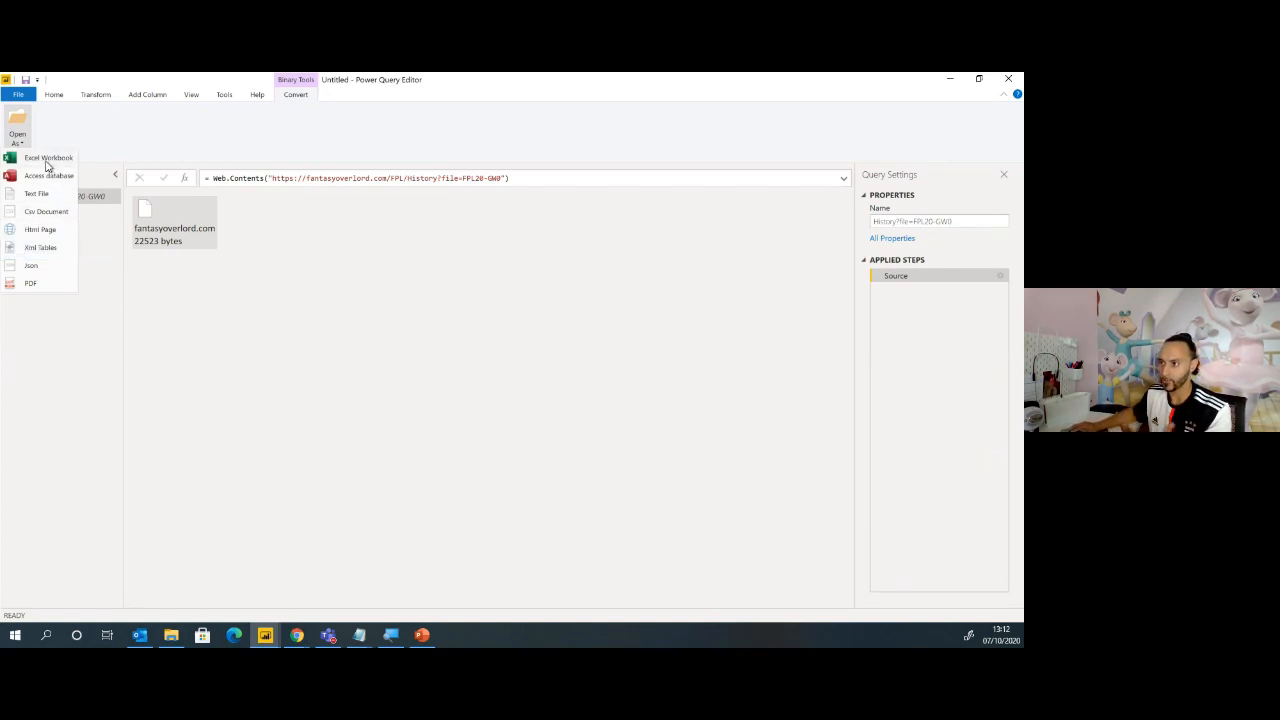
{"action": "left_click", "coordinate": [58, 216]}
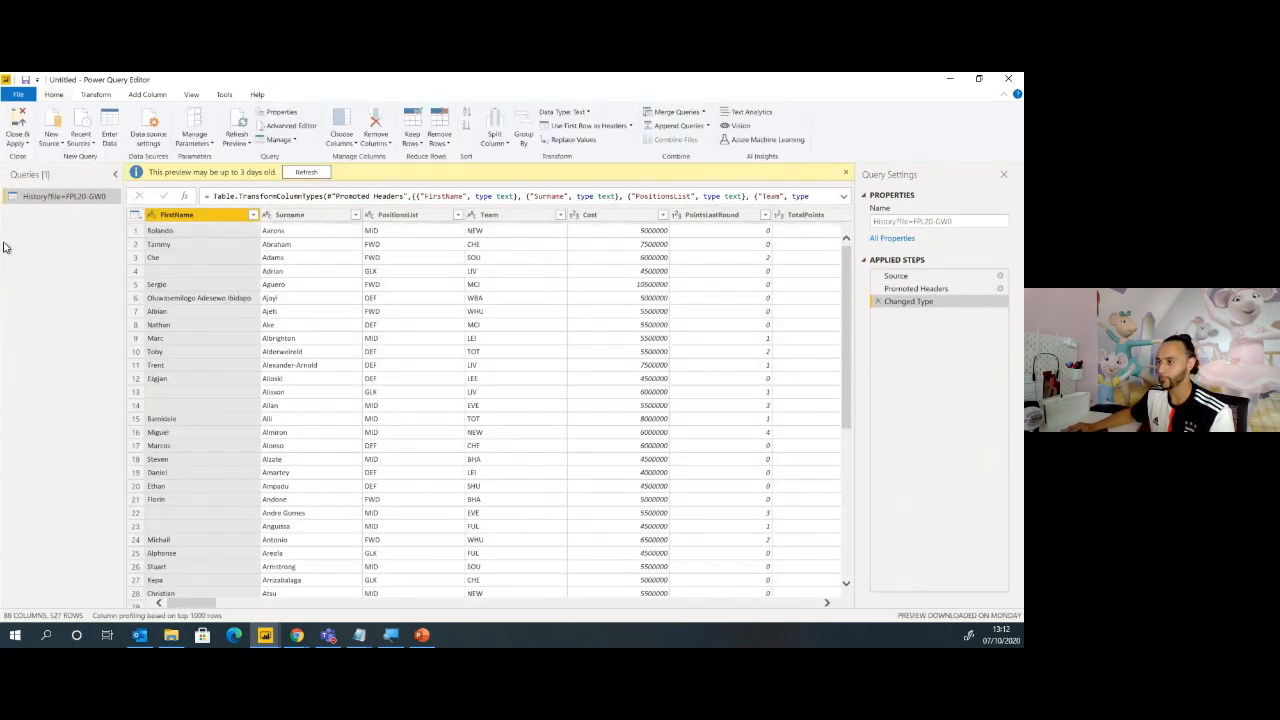
{"action": "left_click", "coordinate": [310, 233]}
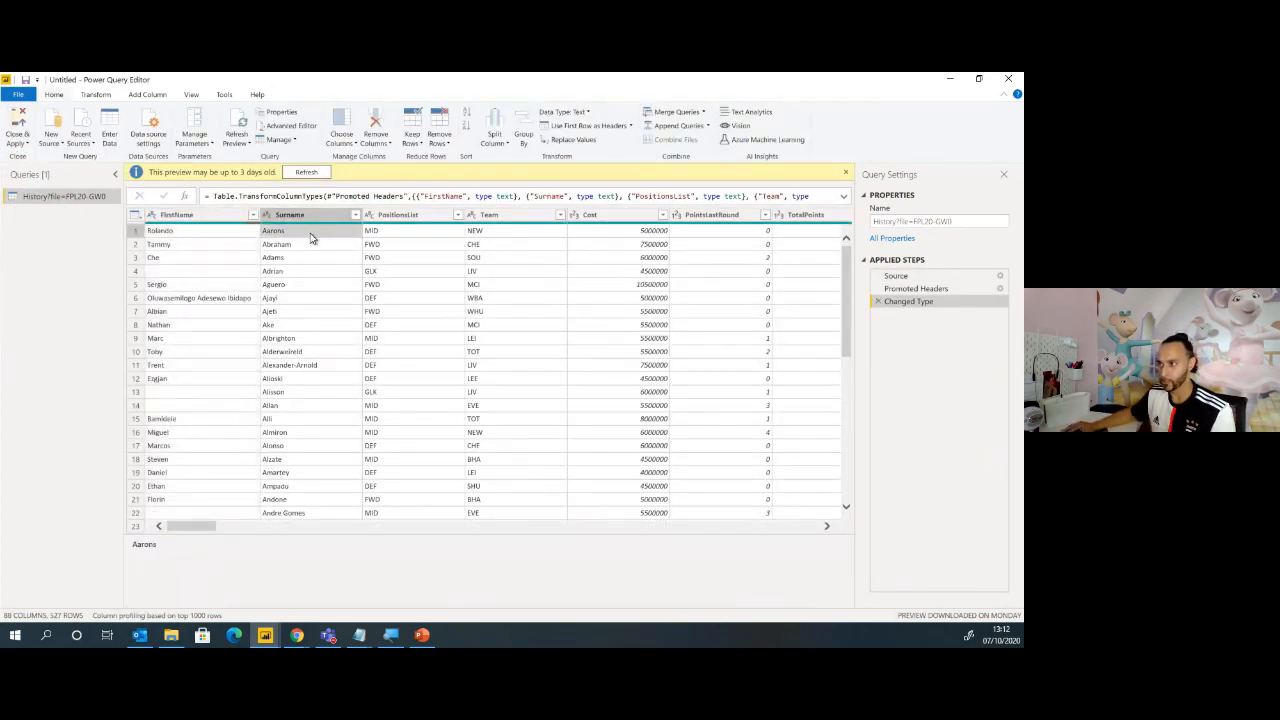
{"action": "left_click", "coordinate": [232, 237]}
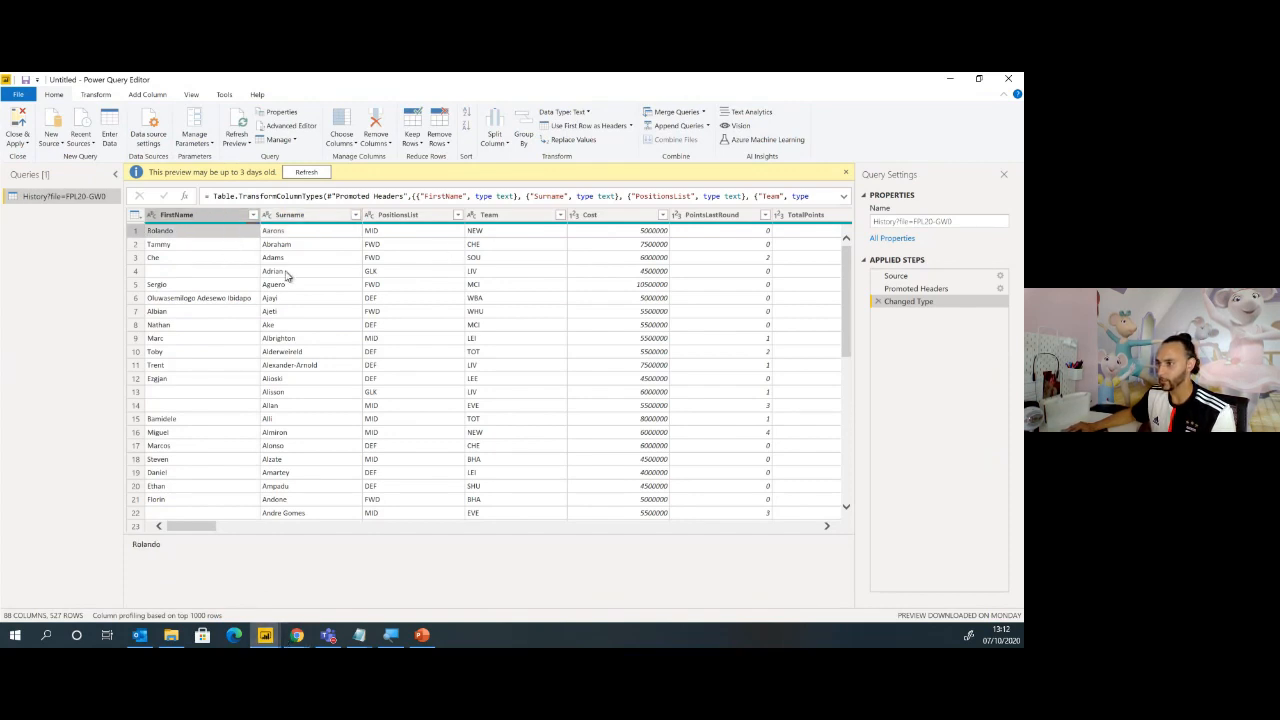
{"action": "mouse_move", "coordinate": [204, 530]}
{"action": "left_mouse_down"}
{"action": "mouse_move", "coordinate": [246, 528]}
{"action": "mouse_move", "coordinate": [192, 532]}
{"action": "left_mouse_up"}
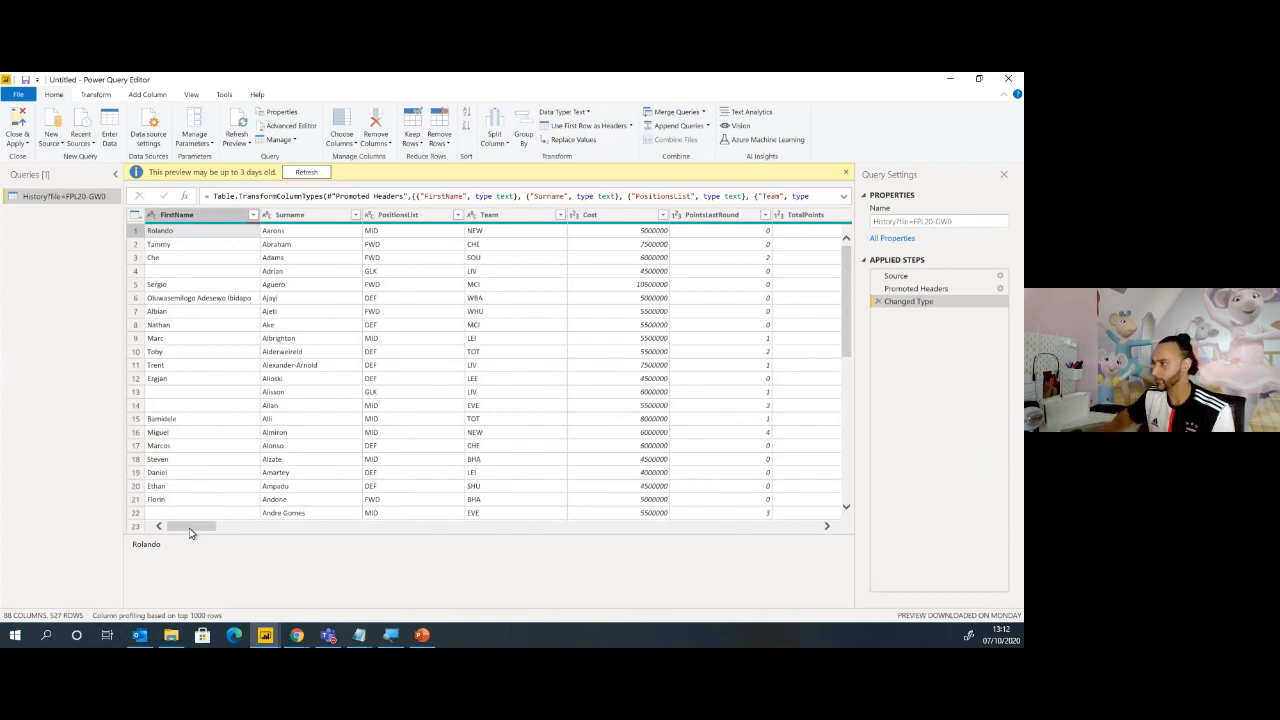
Switch back to the browser and look over the FPL19 gameweek files in the History list
{"action": "key", "text": "alt+Tab"}
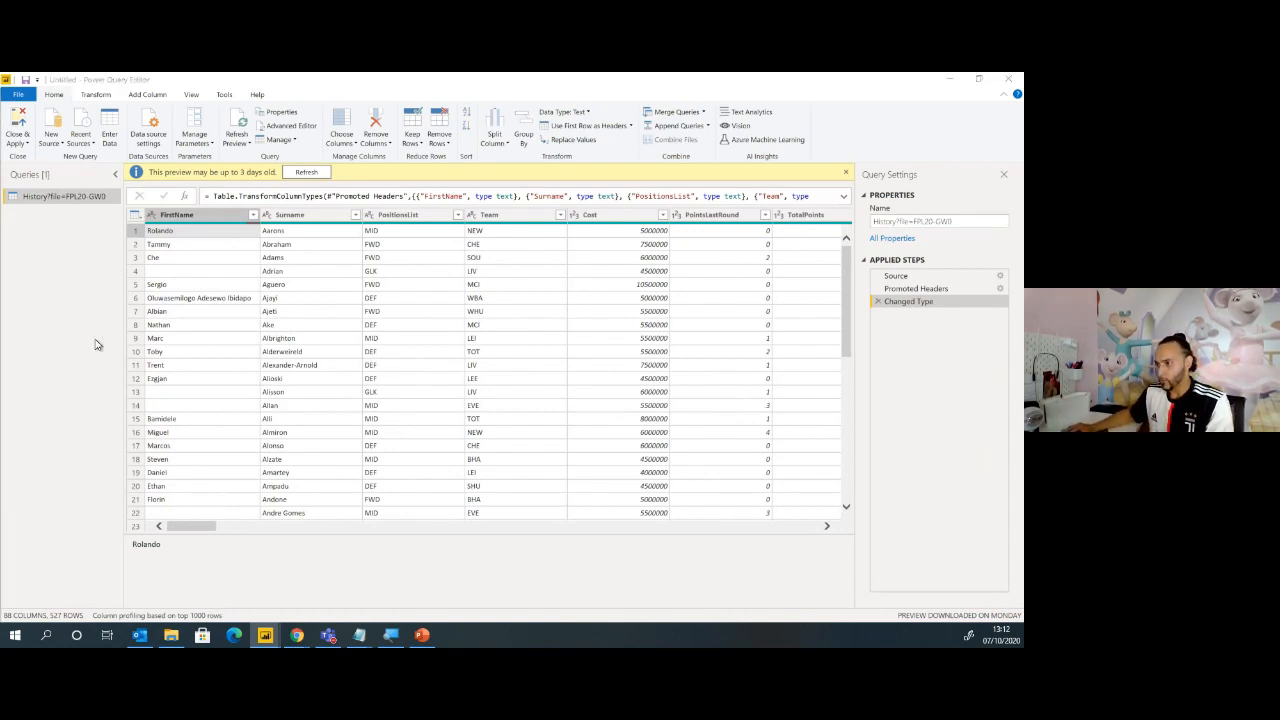
{"action": "key", "text": "alt+Tab"}
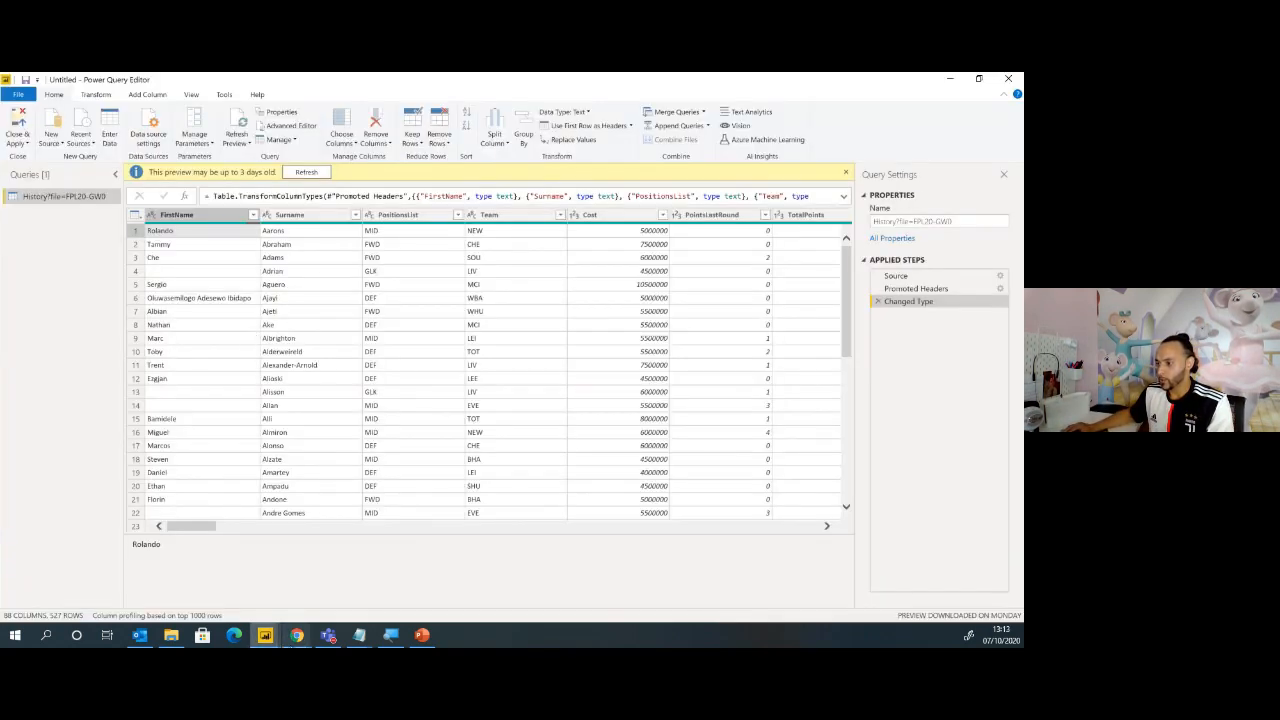
{"action": "mouse_move", "coordinate": [297, 635]}
{"action": "left_click", "coordinate": [341, 593]}
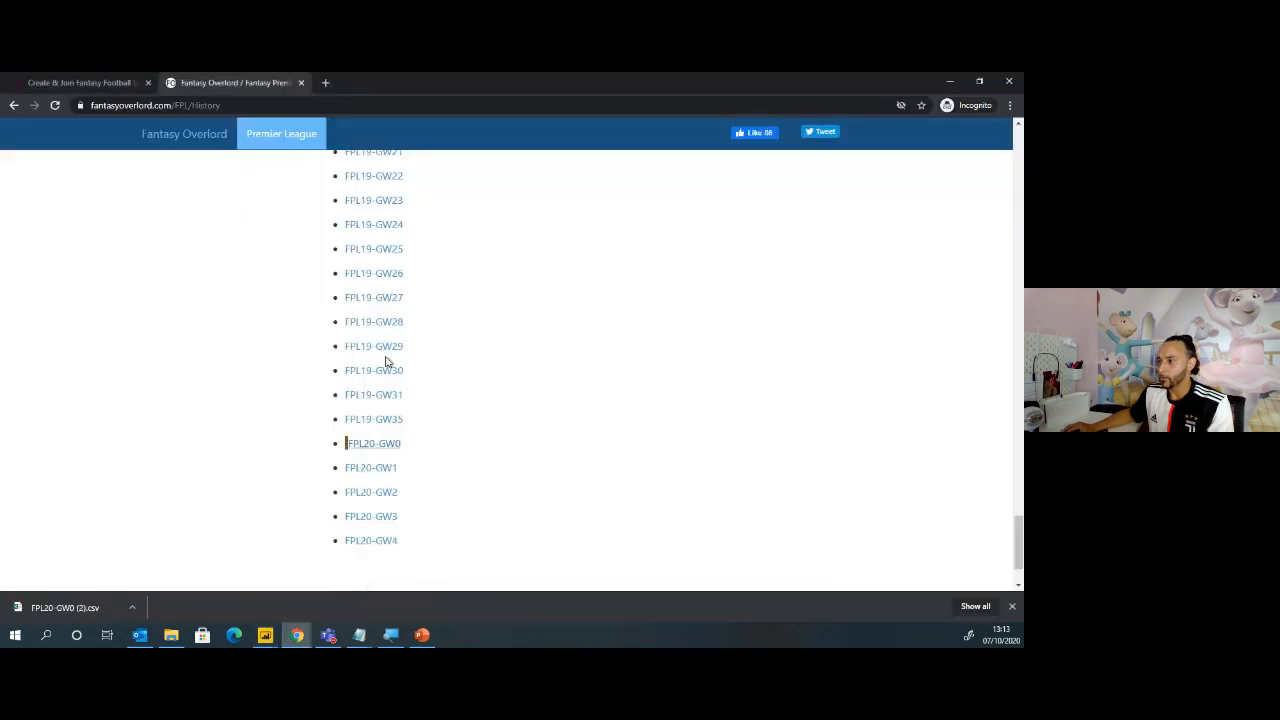
{"action": "scroll", "coordinate": [445, 318], "scroll_direction": "up", "scroll_amount": 3}
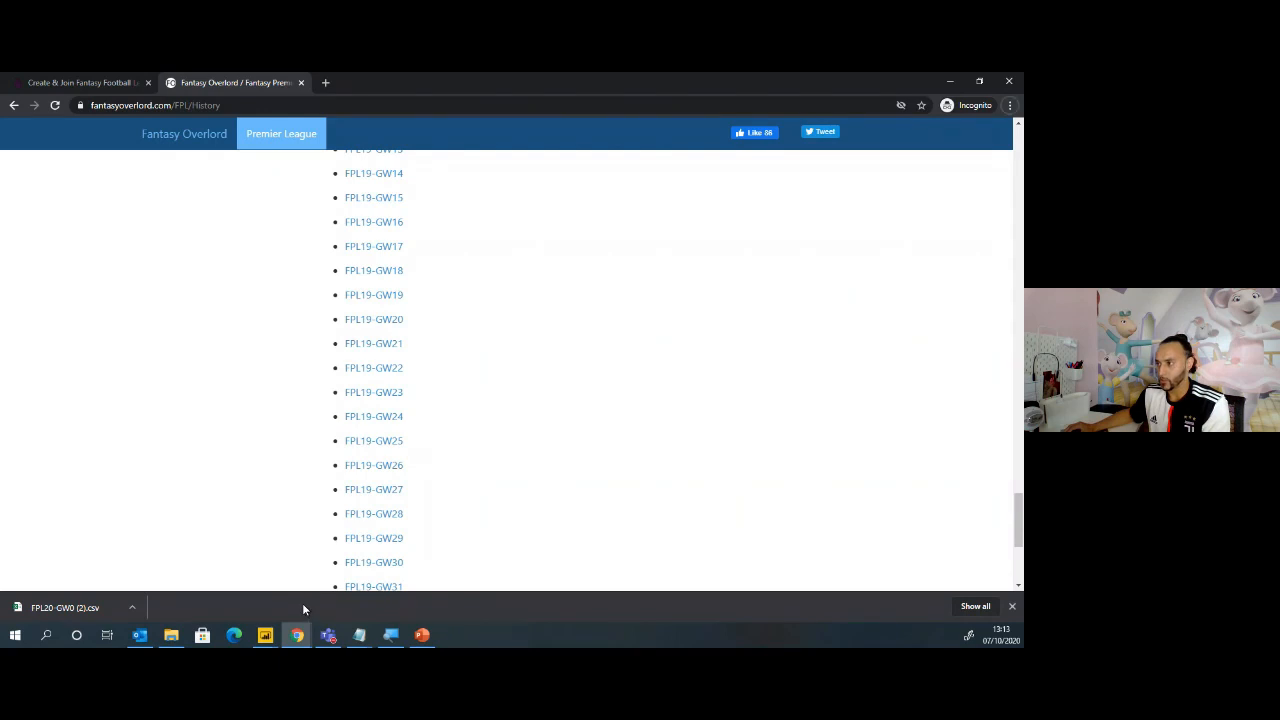
Switch to the Power Query Editor and view the FPL20-GW0 query's code in the Advanced Editor magnified to 200%
{"action": "key", "text": "alt+Tab"}
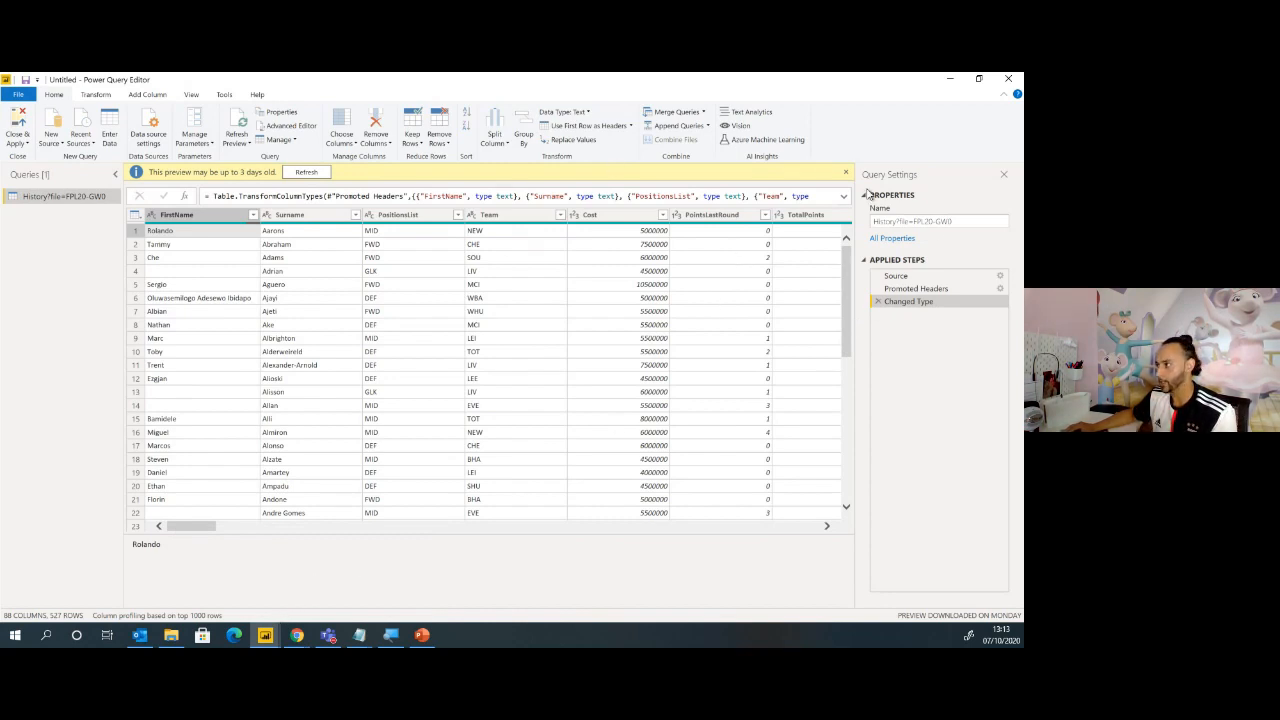
{"action": "left_click", "coordinate": [291, 126]}
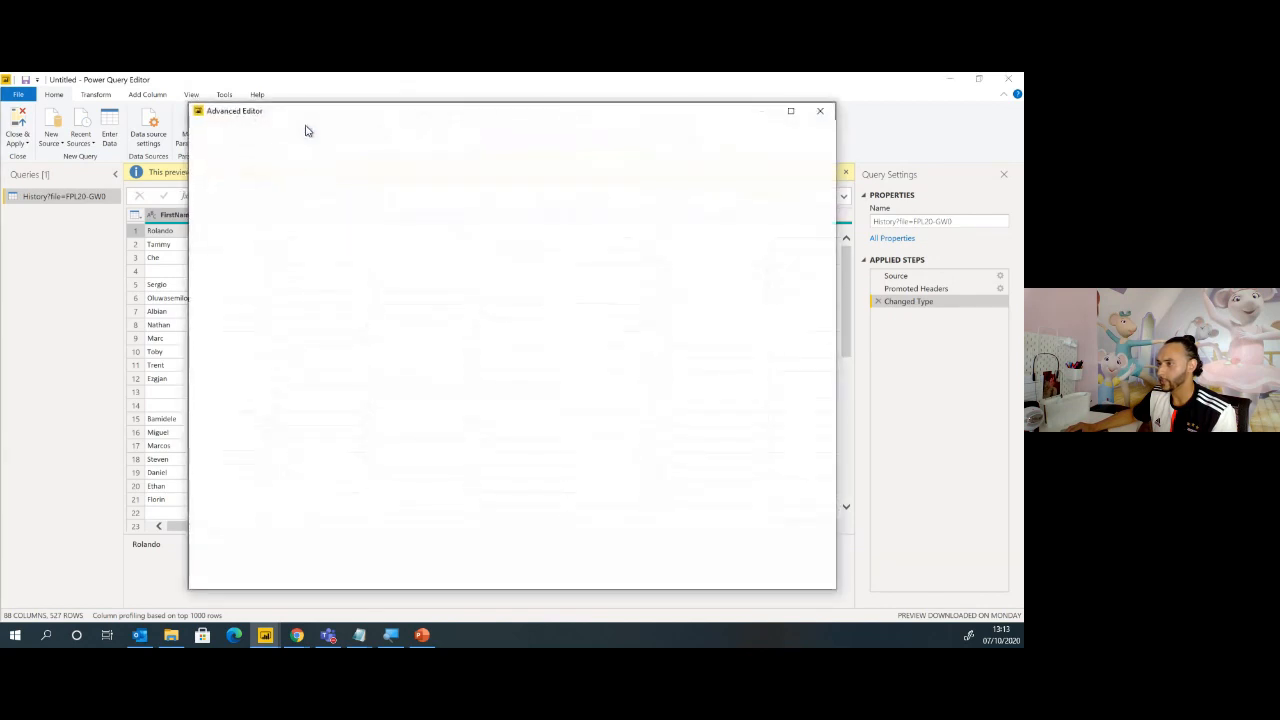
{"action": "left_click", "coordinate": [390, 636]}
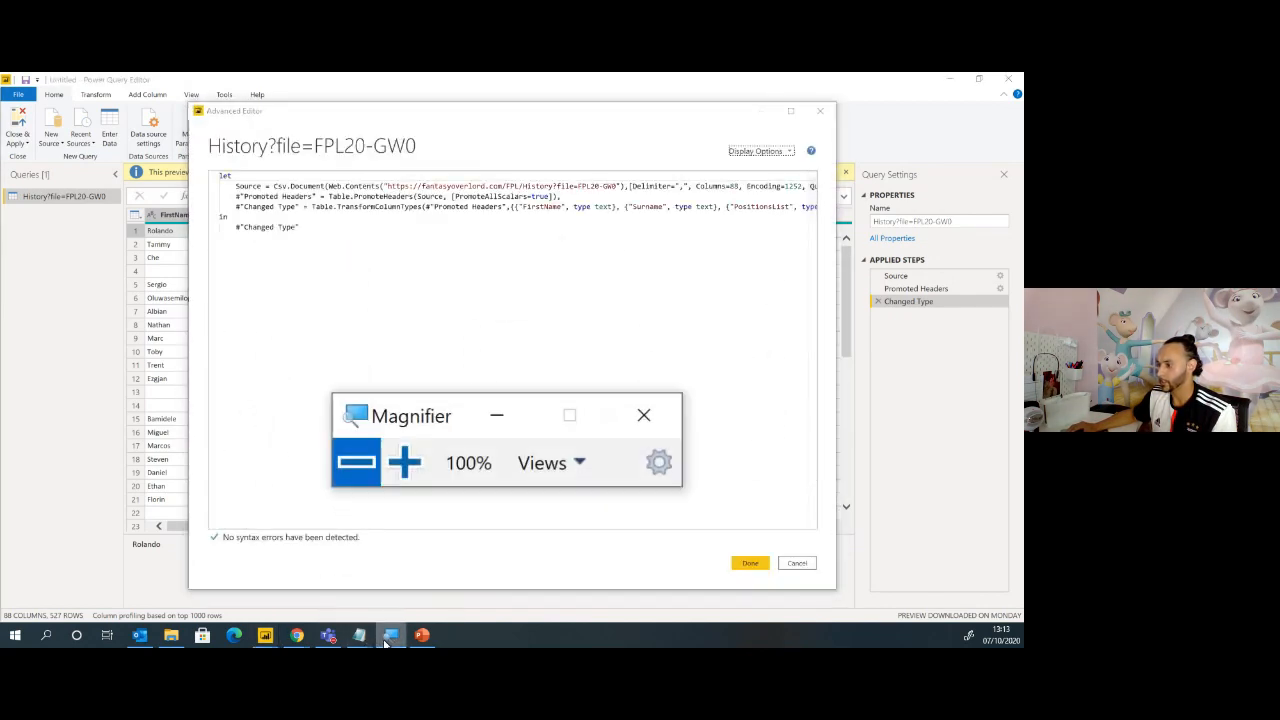
{"action": "left_click", "coordinate": [406, 463]}
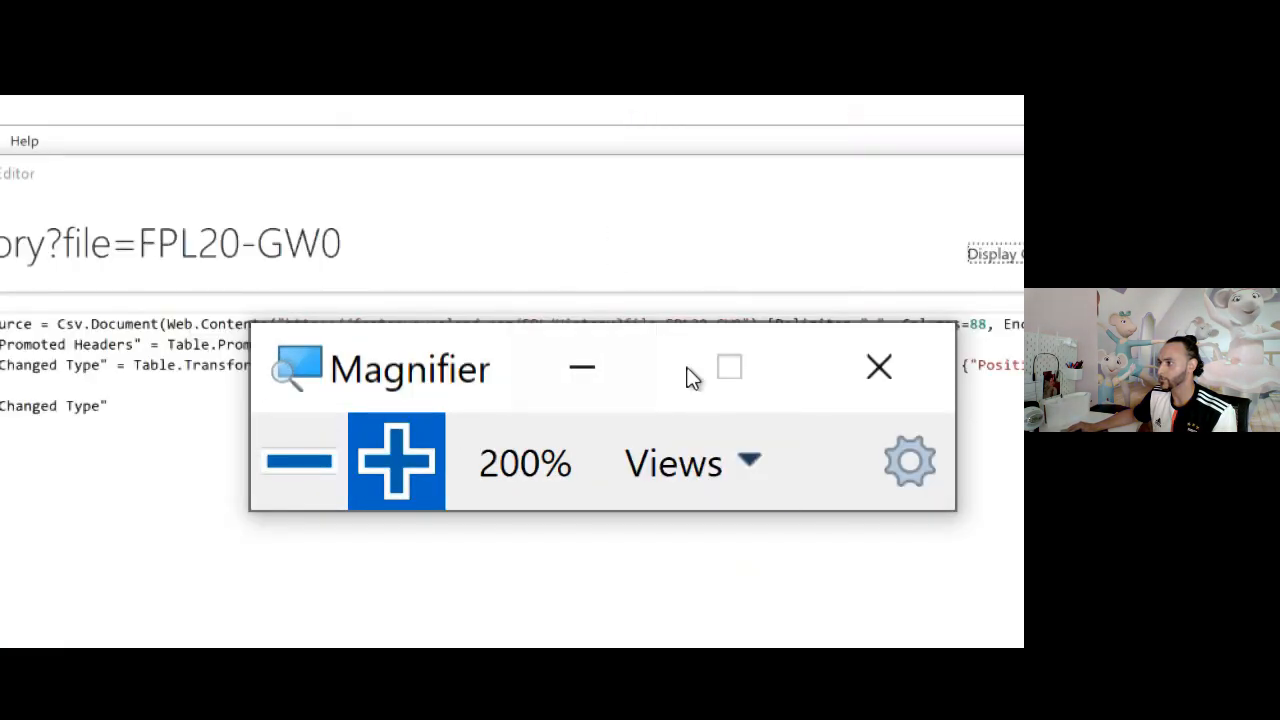
{"action": "left_click", "coordinate": [560, 372]}
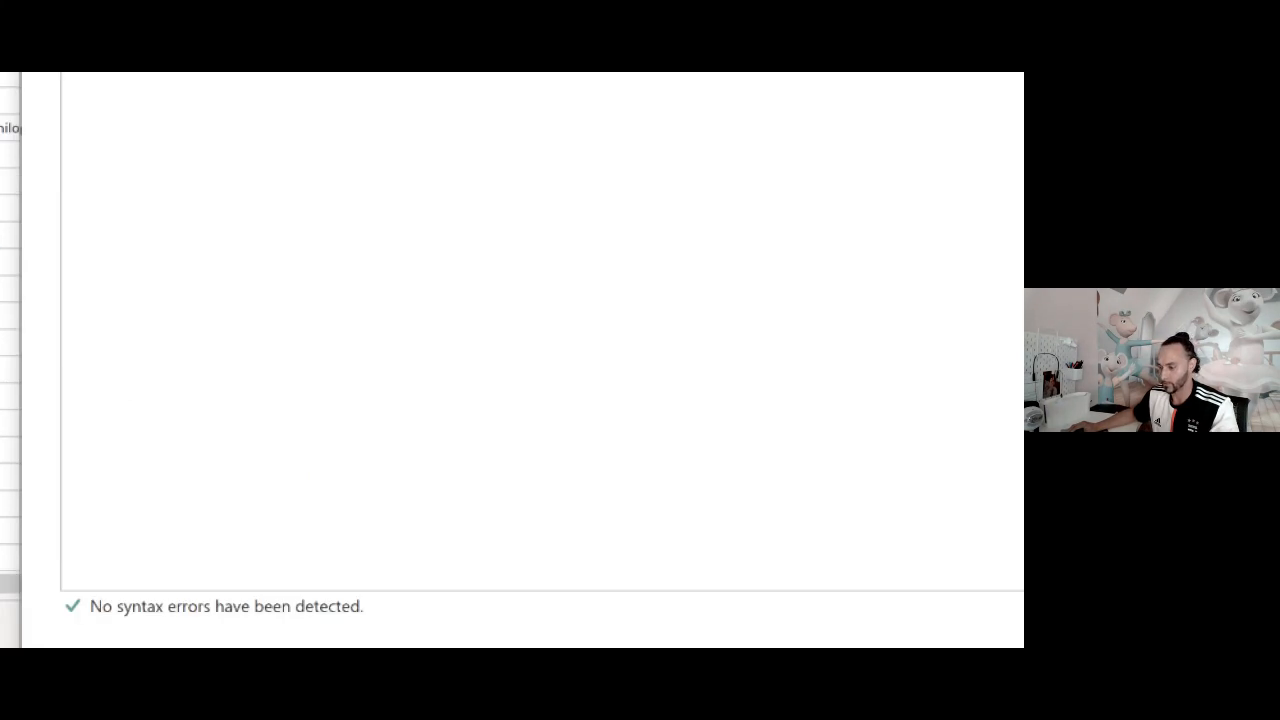
Return the screen magnification to 100% and close the query's code without changing it
{"action": "key", "text": "alt+Tab"}
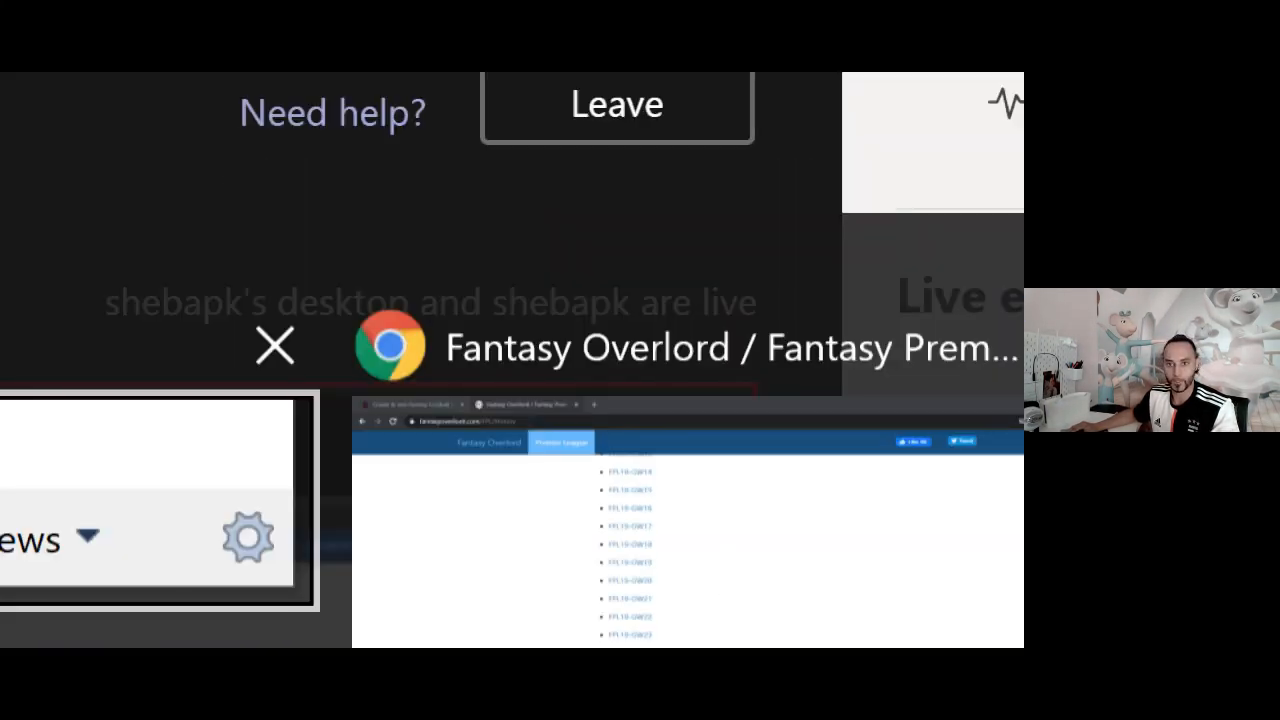
{"action": "left_click", "coordinate": [180, 160]}
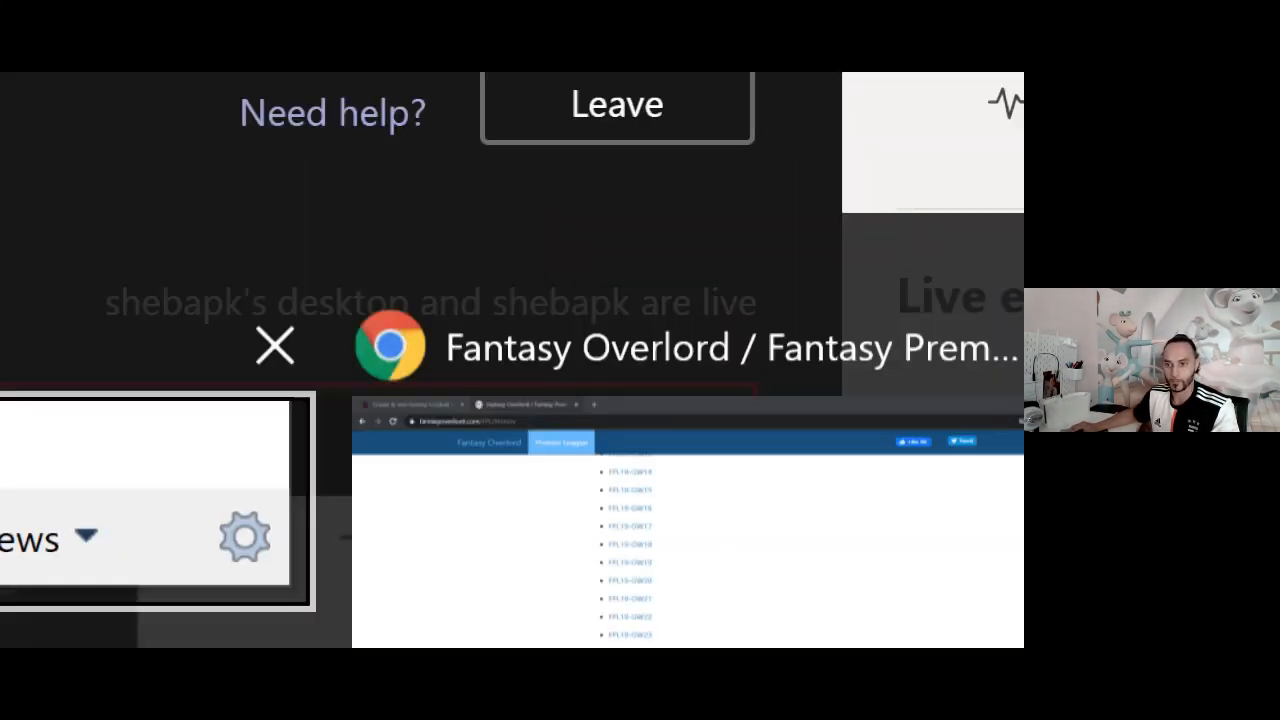
{"action": "key", "text": "alt+Tab"}
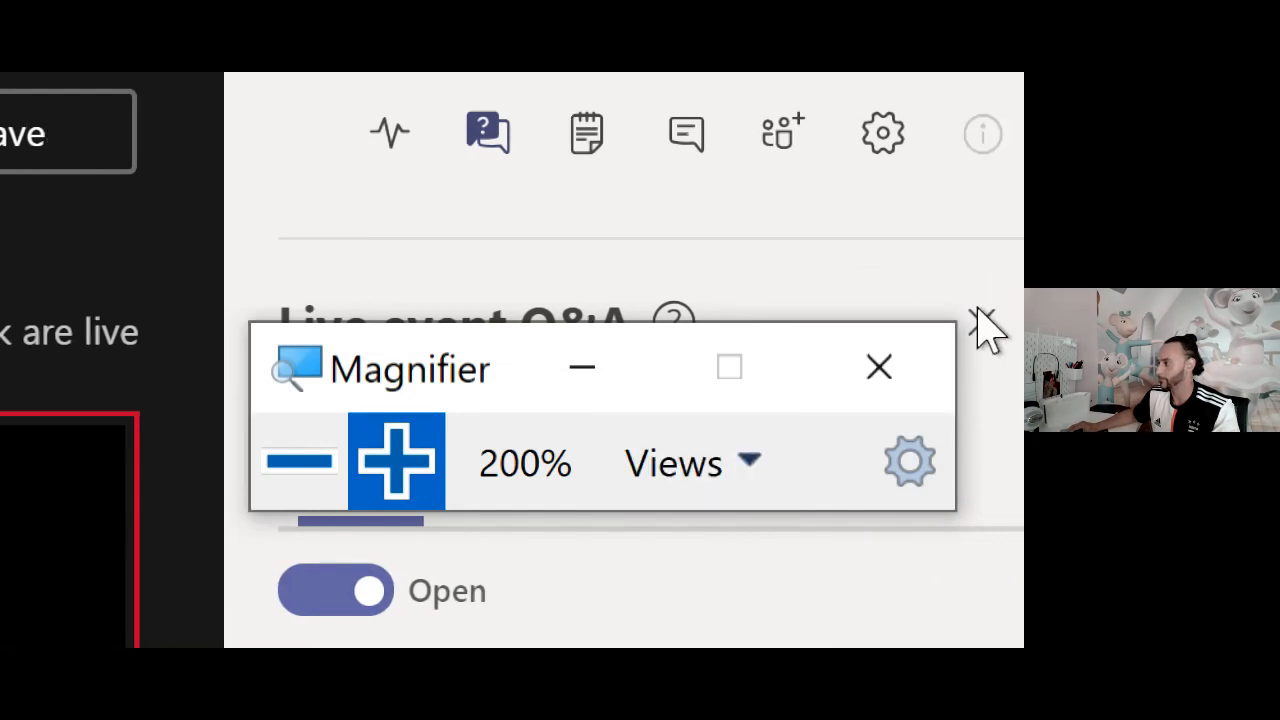
{"action": "left_click", "coordinate": [333, 466]}
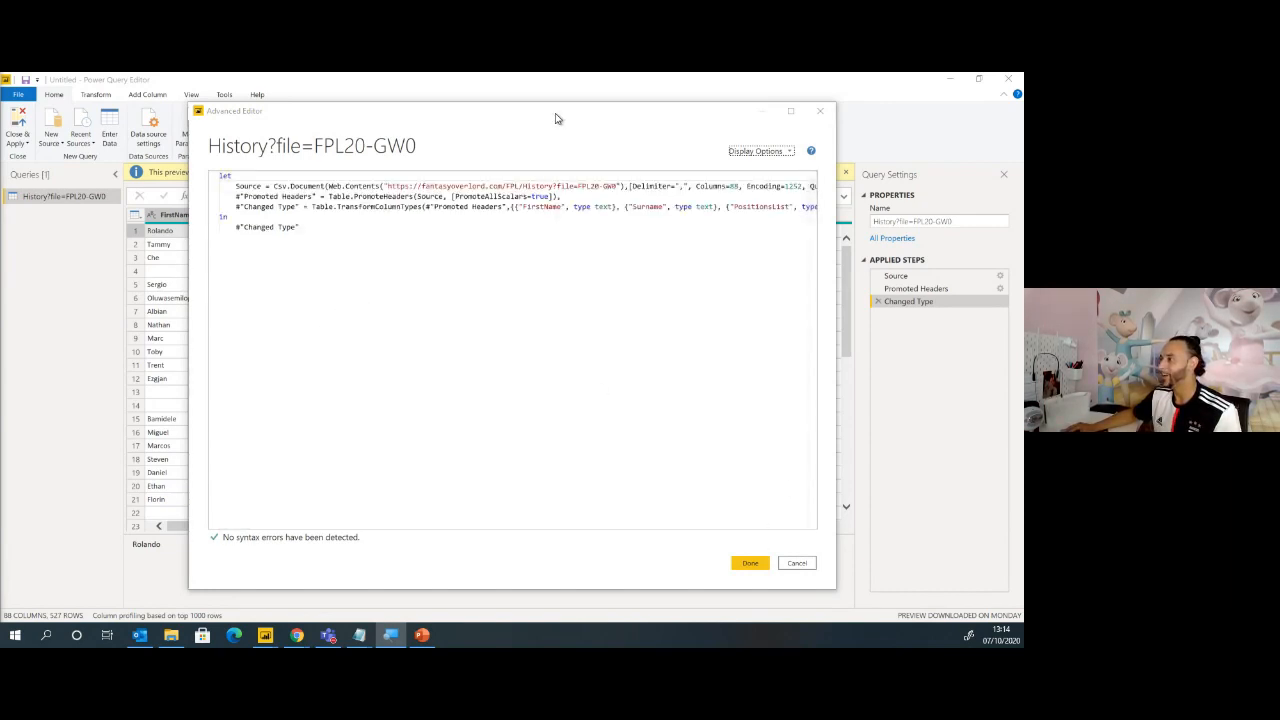
{"action": "left_click", "coordinate": [800, 567]}
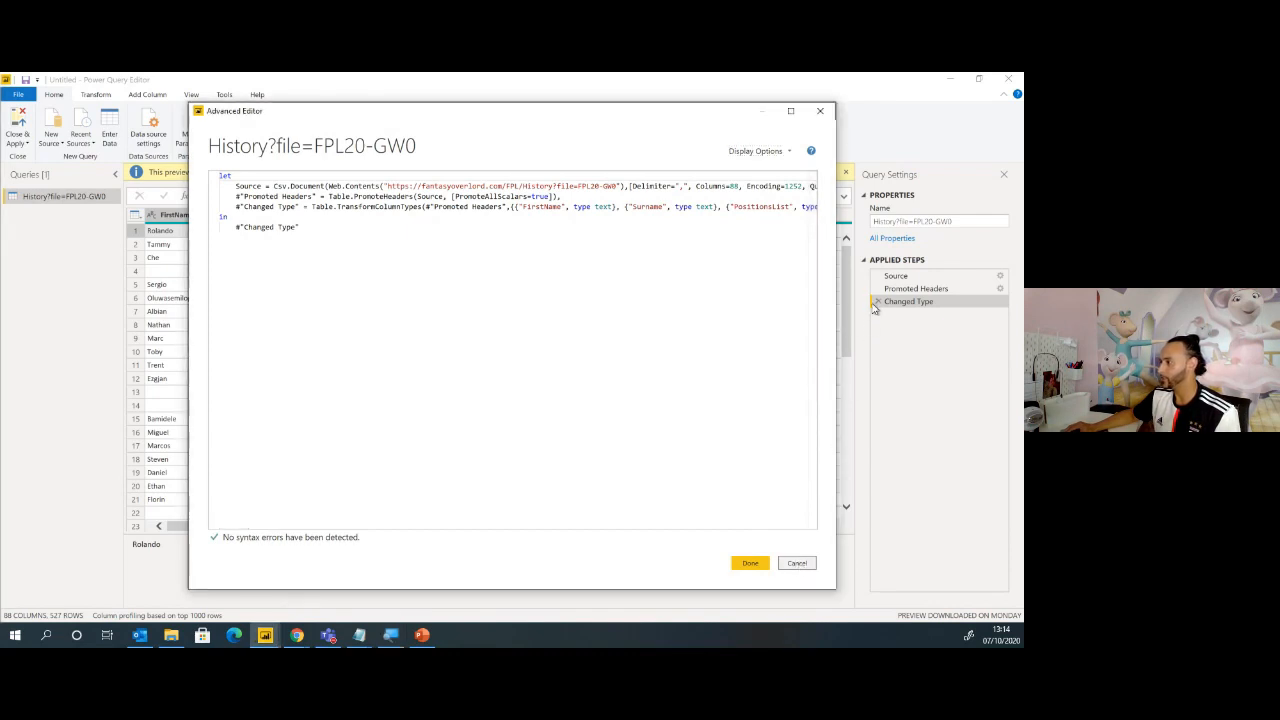
{"action": "left_click", "coordinate": [805, 564]}
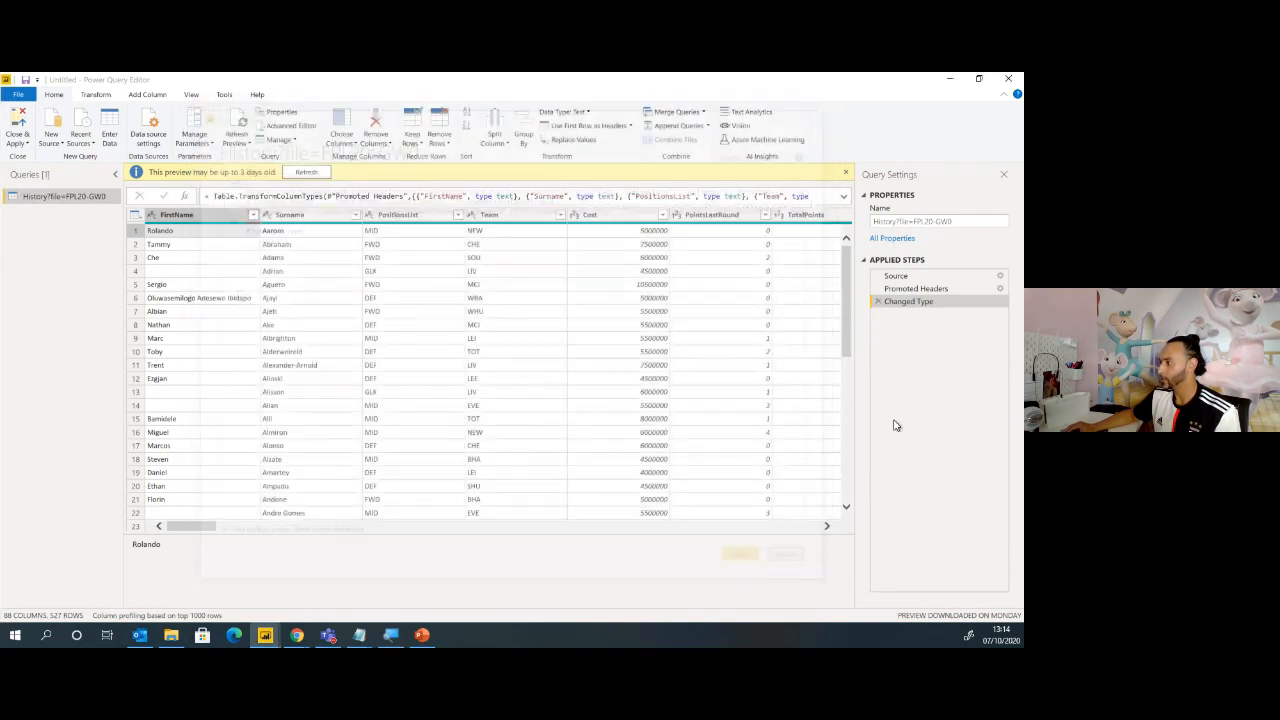
Delete the query's Changed Type and Promoted Headers steps, and reopen its code at the FPL20 part of the source address
{"action": "left_click", "coordinate": [879, 302]}
{"action": "left_click", "coordinate": [878, 290]}
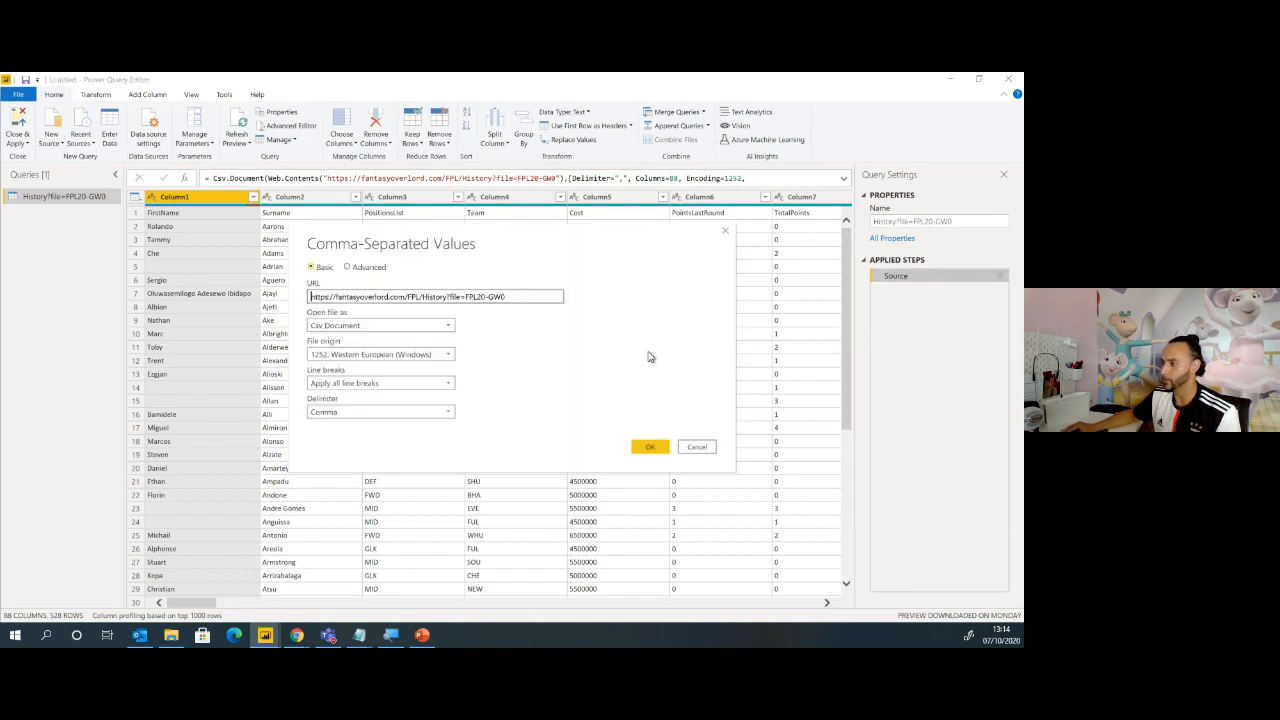
{"action": "left_click", "coordinate": [695, 447]}
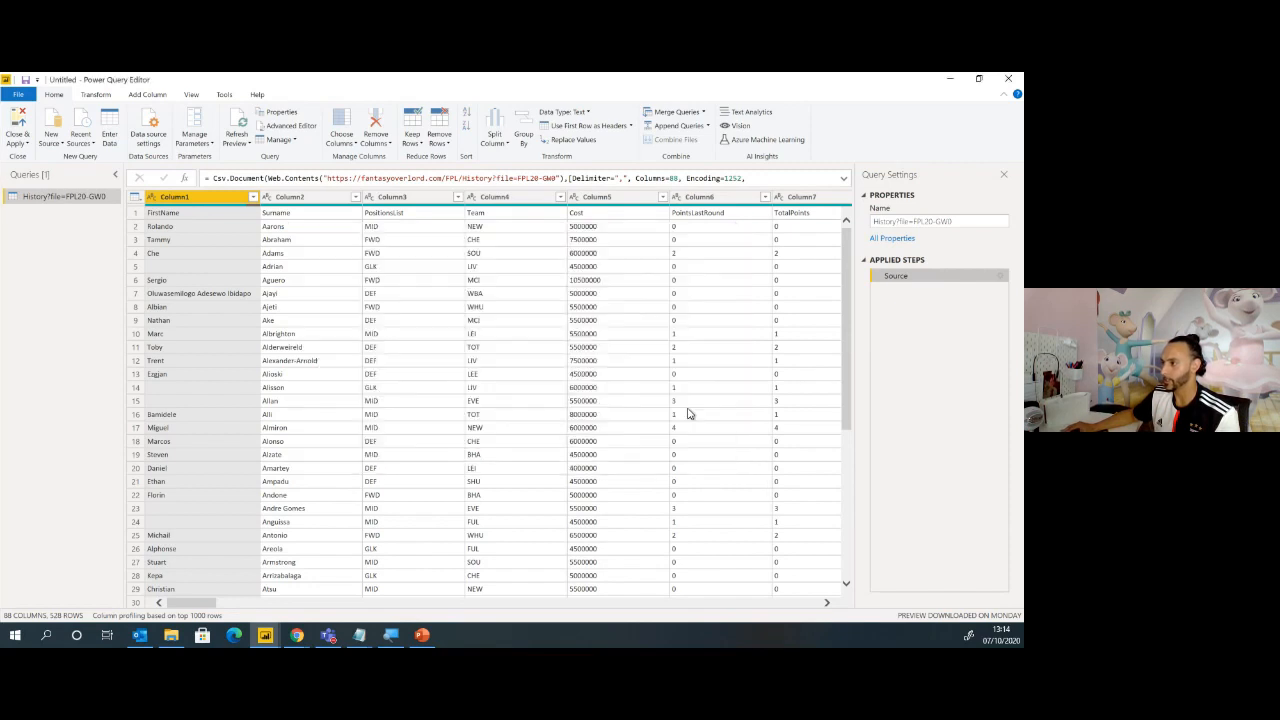
{"action": "left_click", "coordinate": [288, 126]}
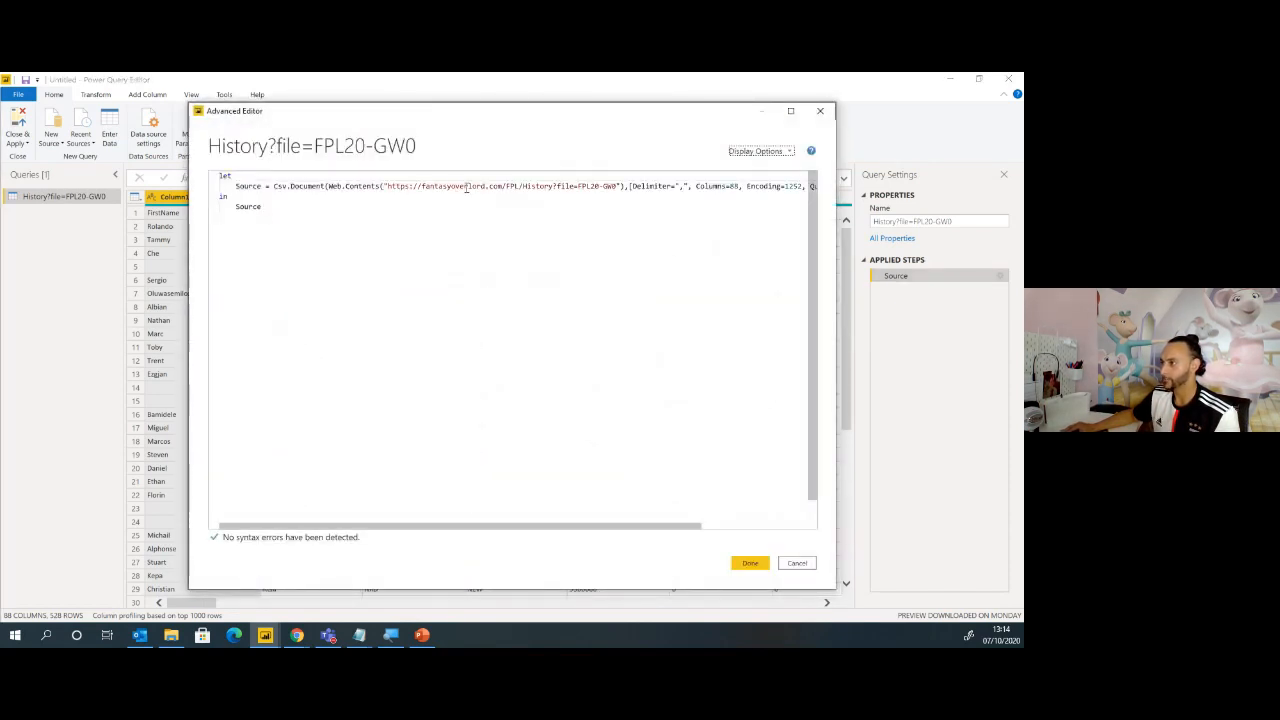
{"action": "left_click", "coordinate": [598, 187]}
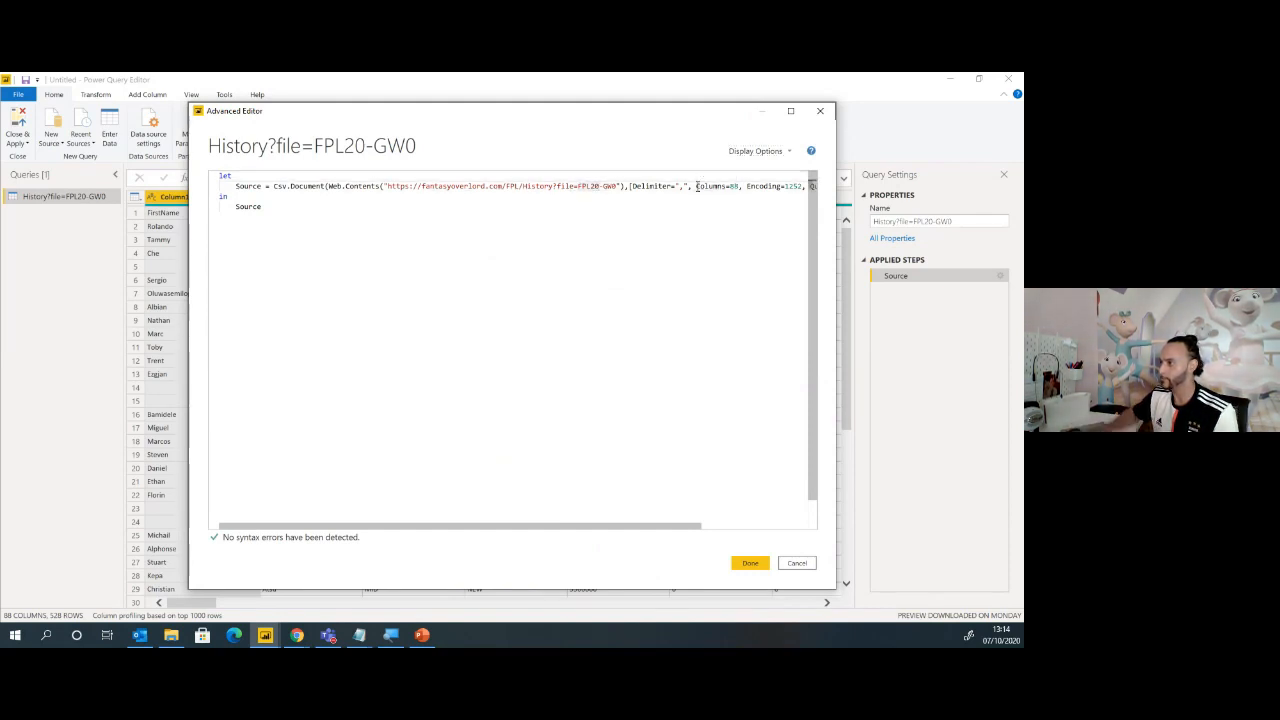
Switch to the browser and check how season and gameweek vary in the FPL19 file names of the History list
{"action": "left_click", "coordinate": [297, 635]}
{"action": "left_click", "coordinate": [346, 604]}
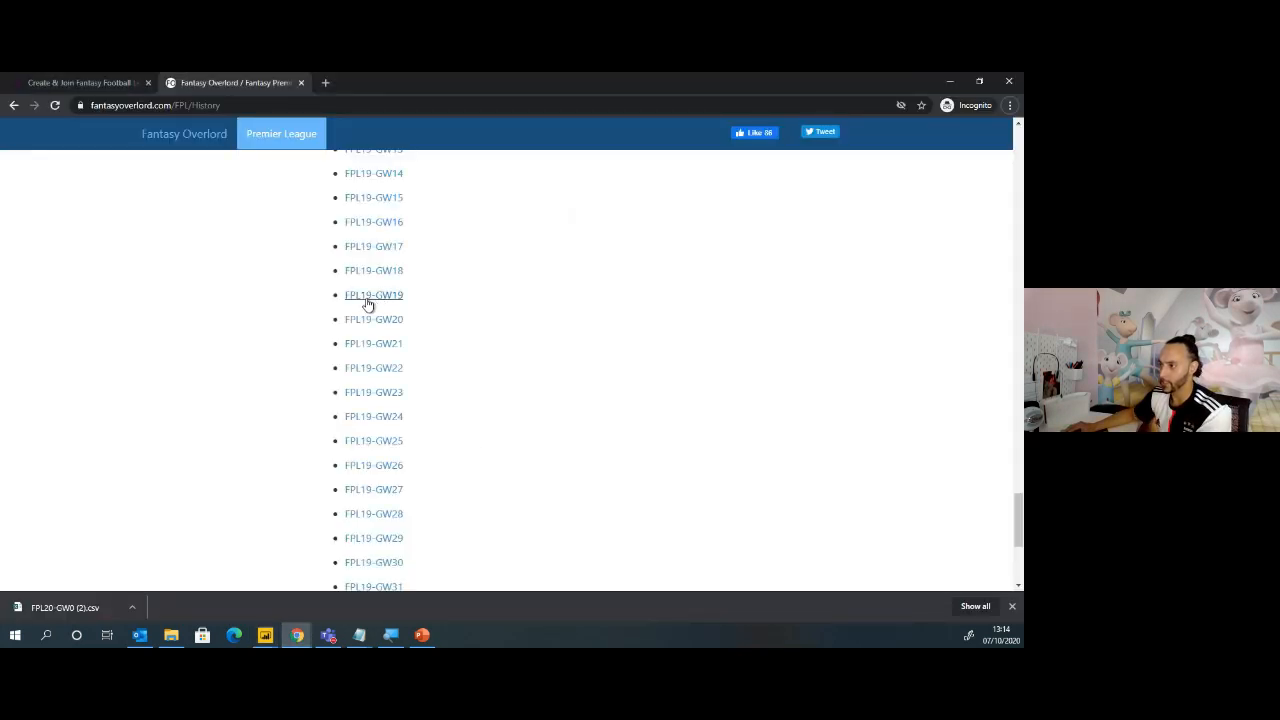
{"action": "scroll", "coordinate": [380, 285], "scroll_direction": "up", "scroll_amount": 2}
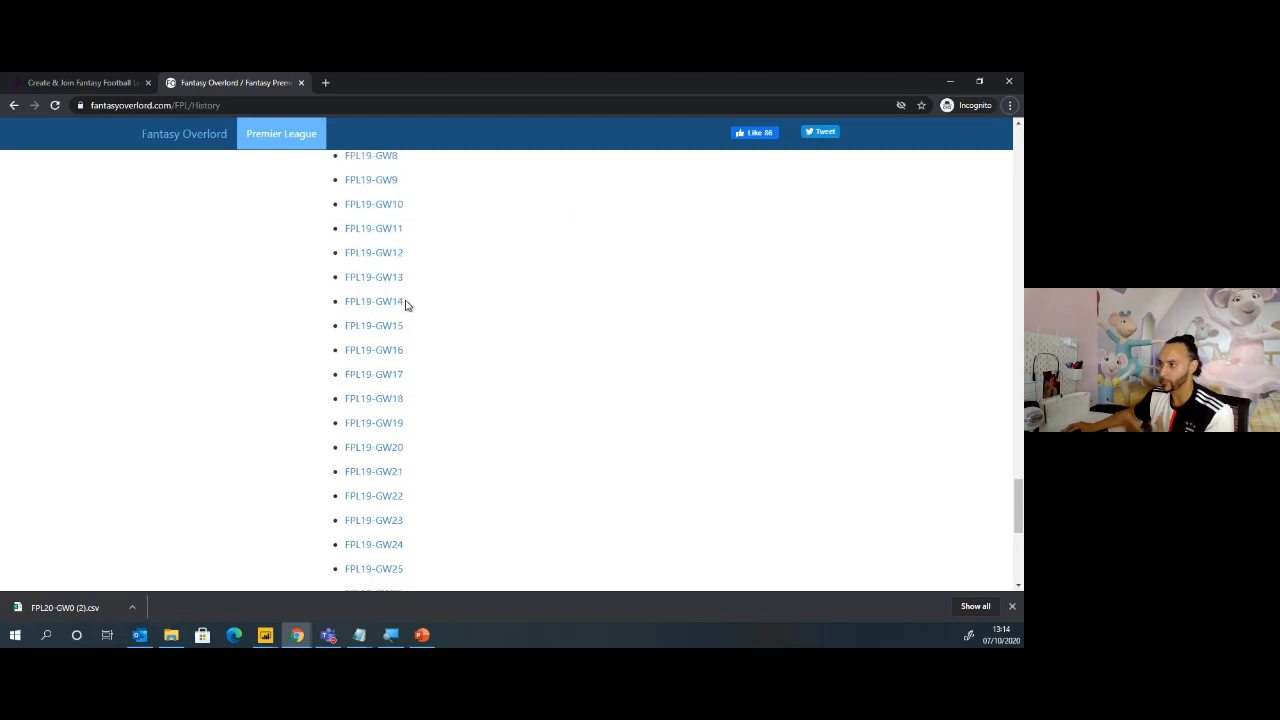
{"action": "scroll", "coordinate": [403, 318], "scroll_direction": "up", "scroll_amount": 2}
{"action": "scroll", "coordinate": [393, 422], "scroll_direction": "down", "scroll_amount": 3}
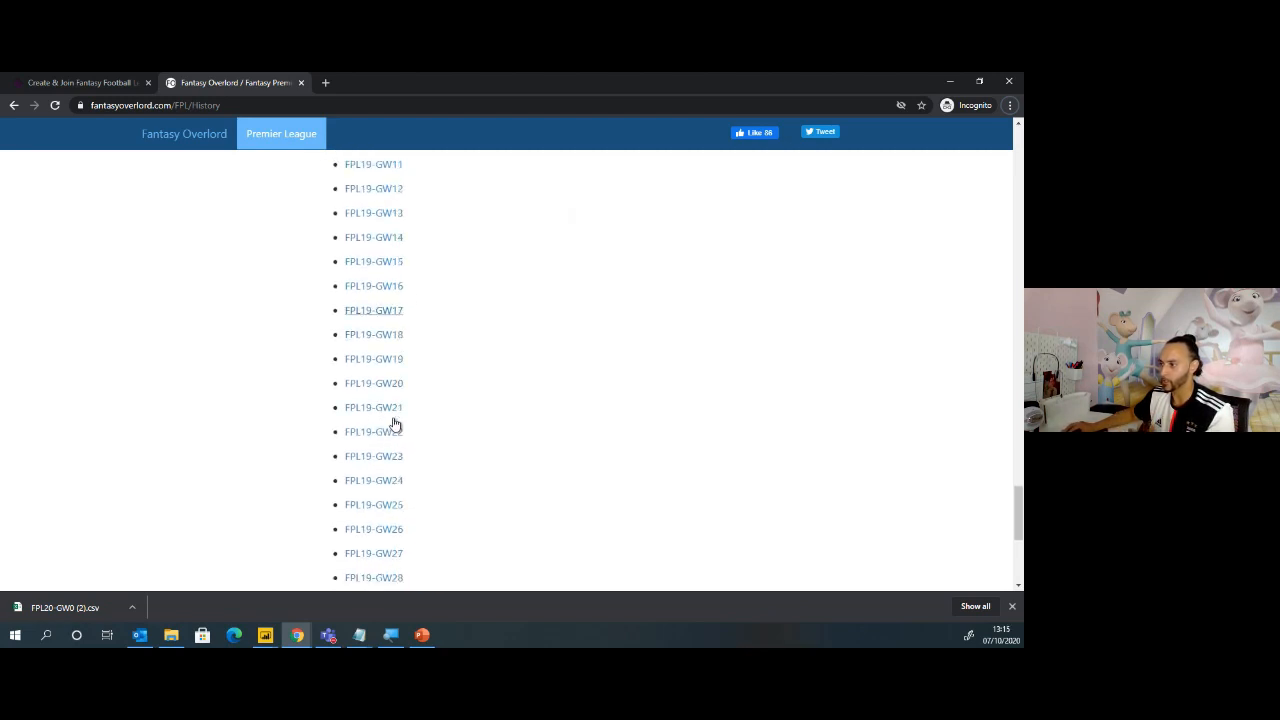
{"action": "scroll", "coordinate": [414, 437], "scroll_direction": "up", "scroll_amount": 2}
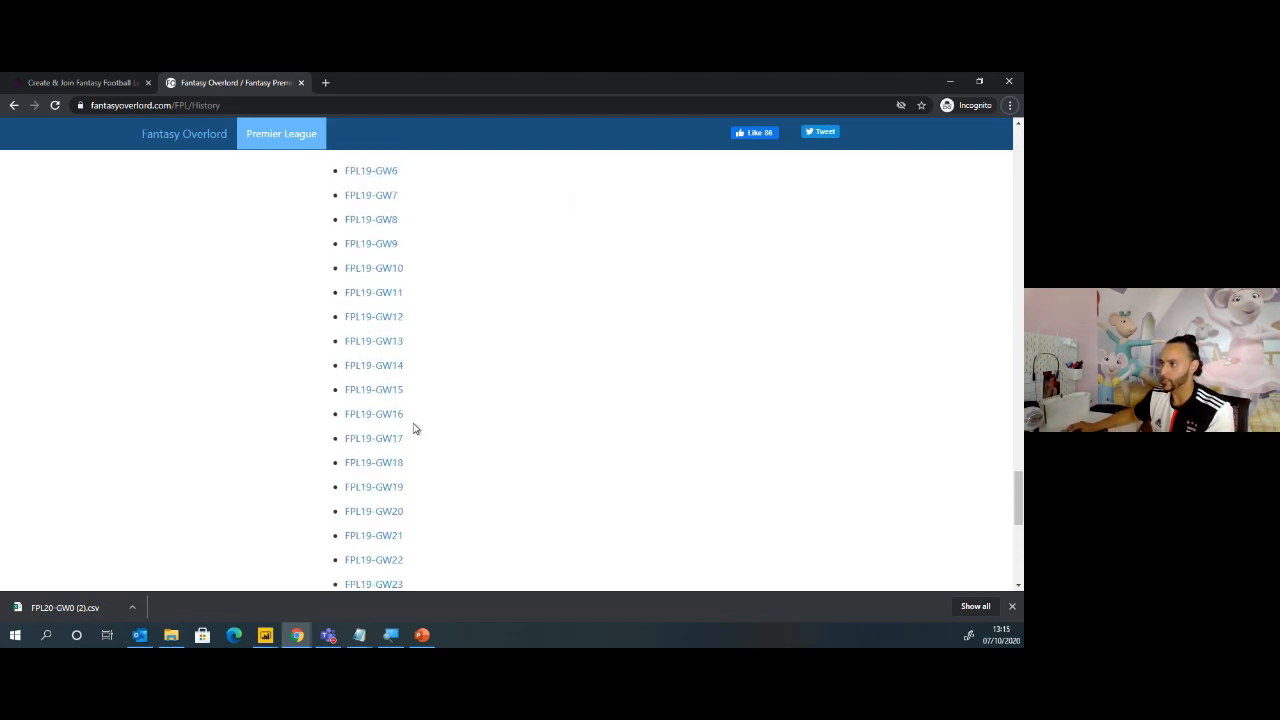
{"action": "scroll", "coordinate": [414, 428], "scroll_direction": "up", "scroll_amount": 3}
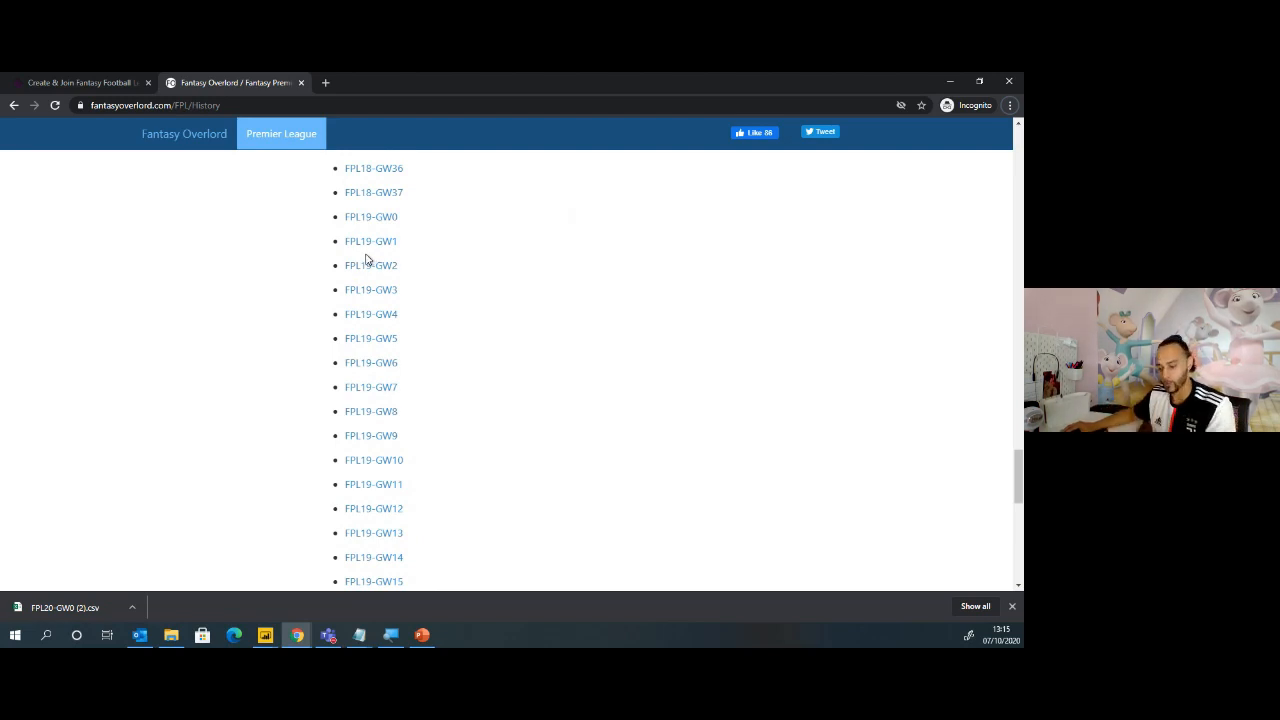
Switch back to the Advanced Editor and replace the 20 after FPL in the source address with a concatenated year variable
{"action": "key", "text": "alt+Tab"}
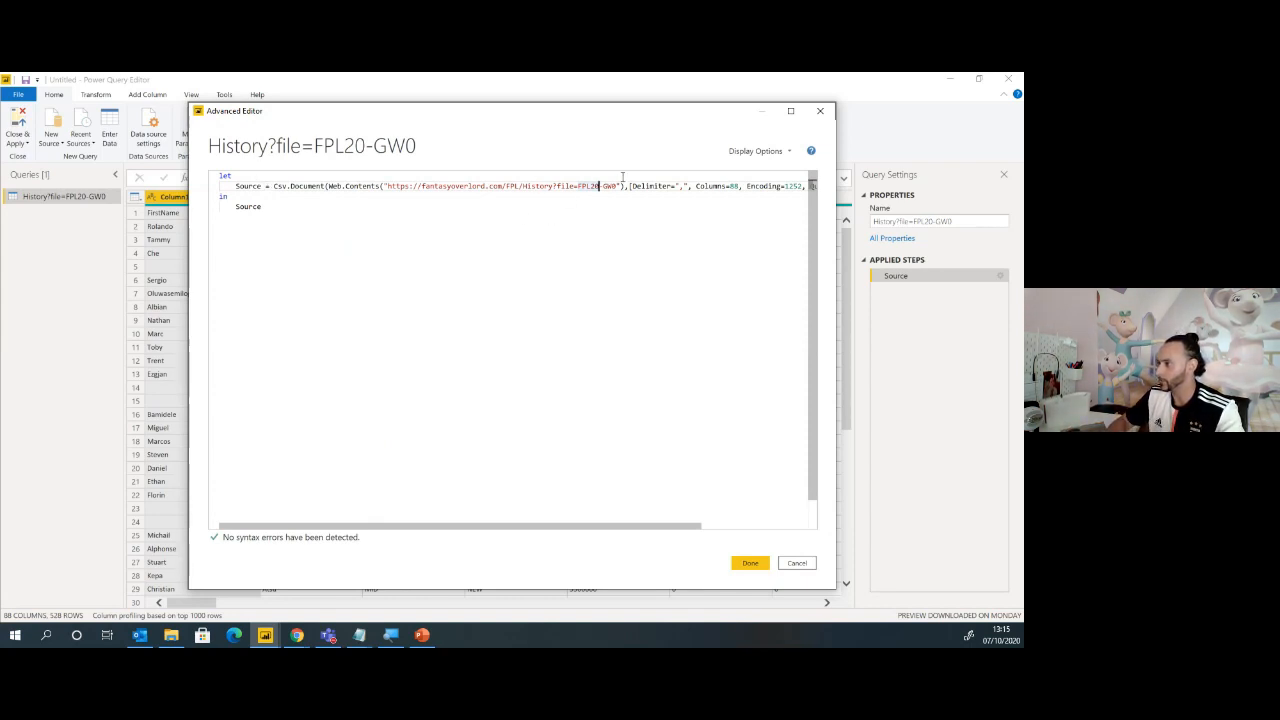
{"action": "key", "text": "BackSpace"}
{"action": "key", "text": "BackSpace"}
{"action": "type", "text": "\""}
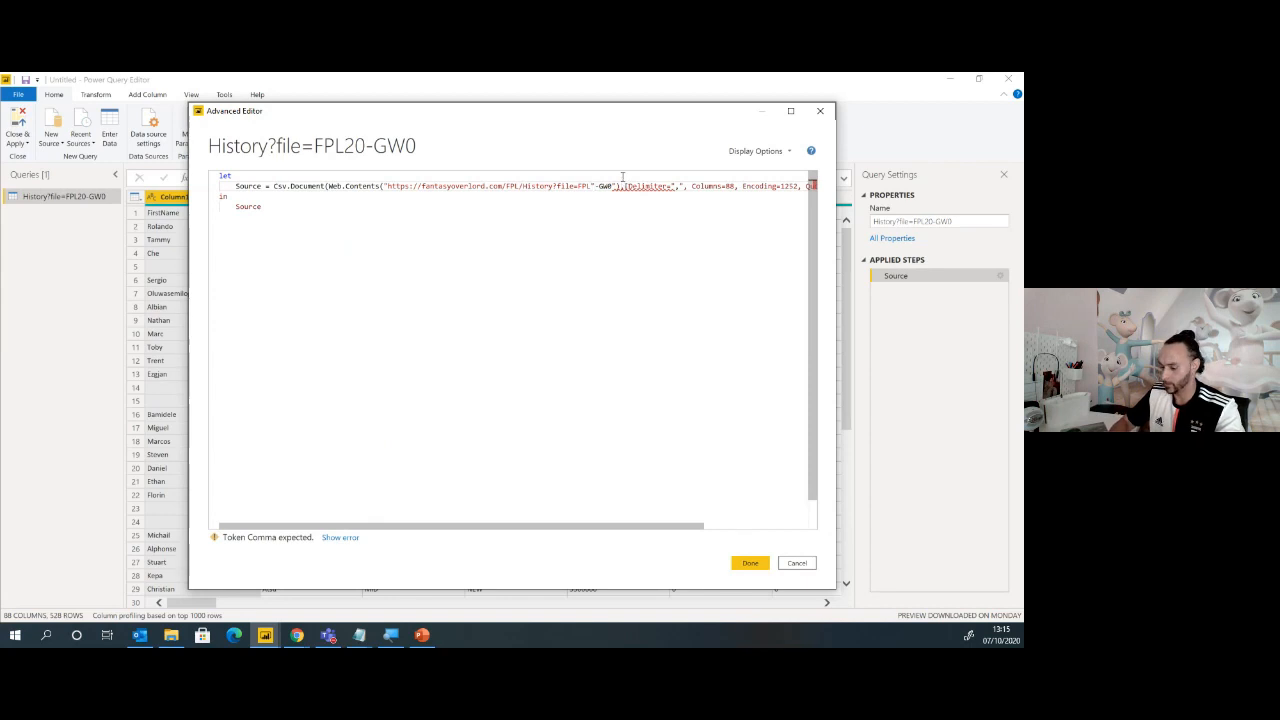
{"action": "type", "text": " & year "}
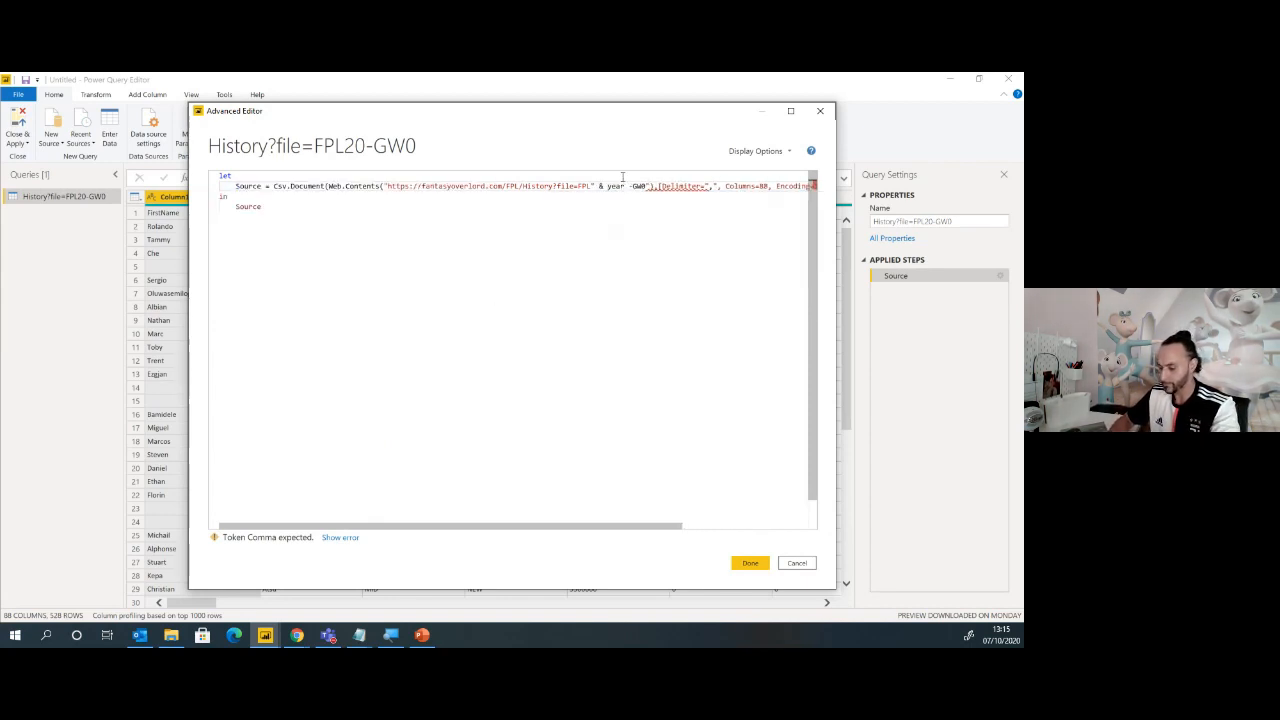
{"action": "type", "text": "& "}
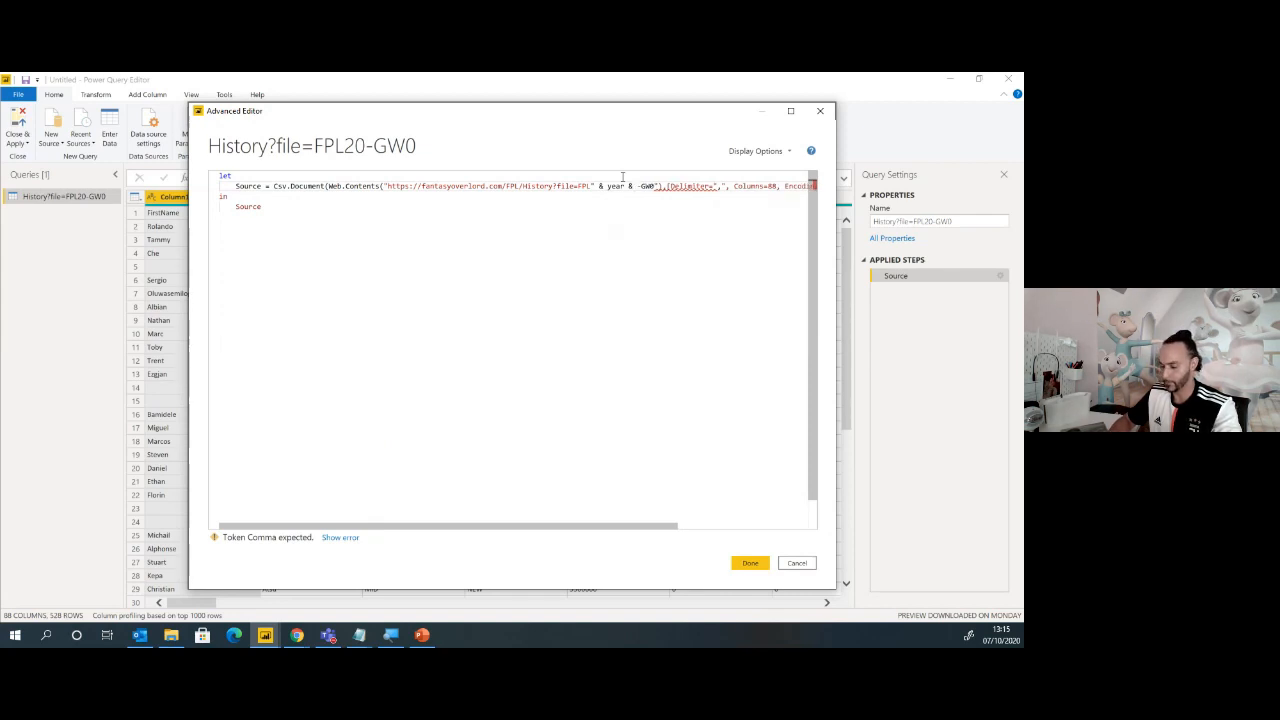
{"action": "type", "text": "\""}
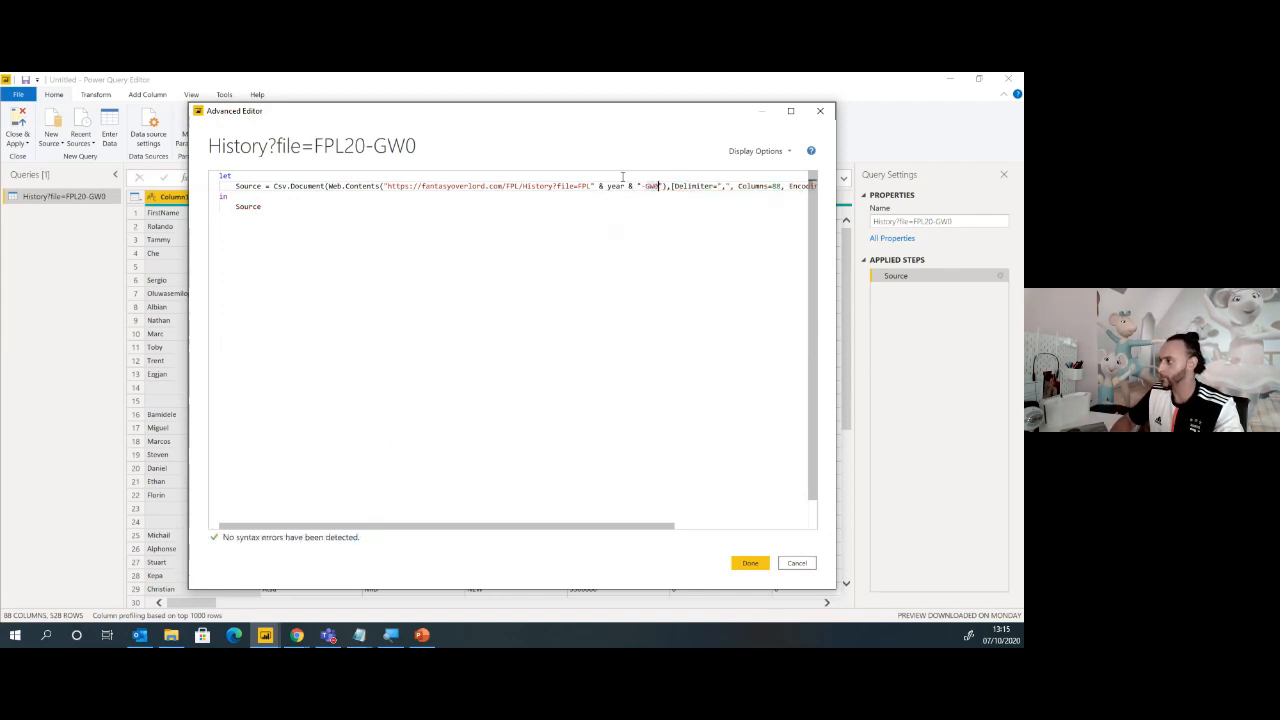
Replace the 0 after GW in the source address with a concatenated gameweek variable followed by an empty string
{"action": "key", "text": "BackSpace"}
{"action": "type", "text": "\""}
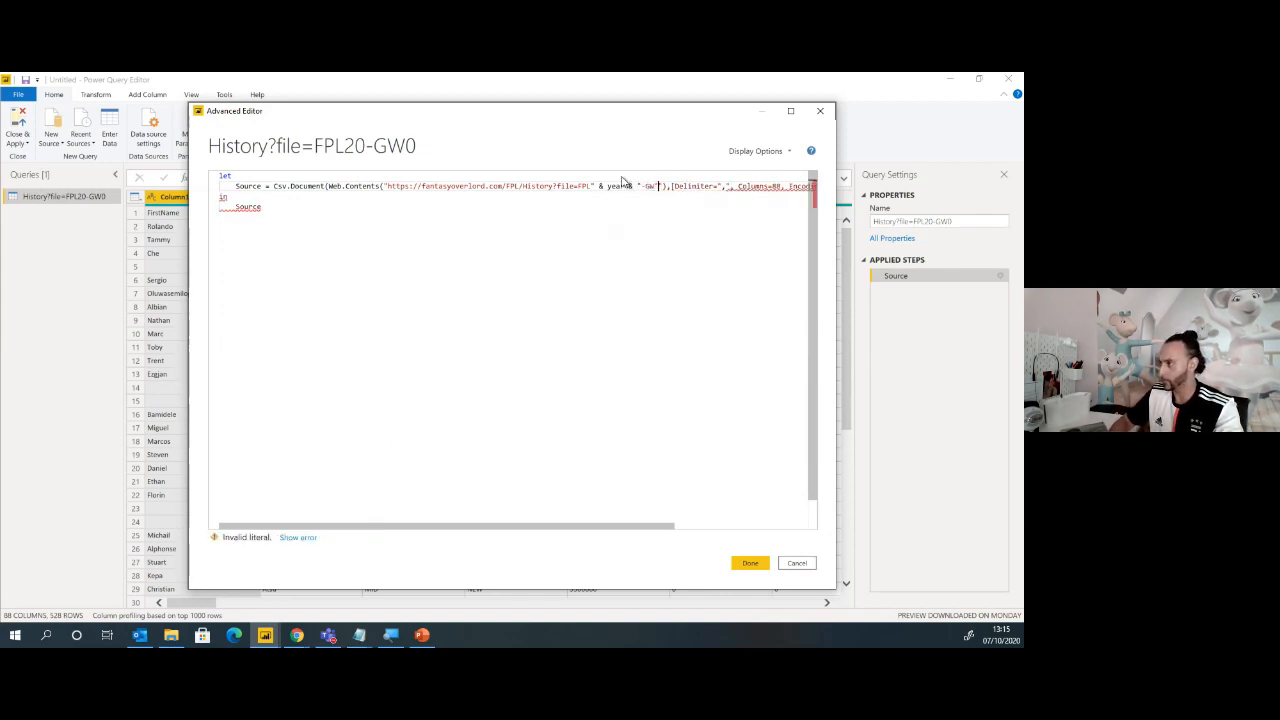
{"action": "type", "text": " & gam"}
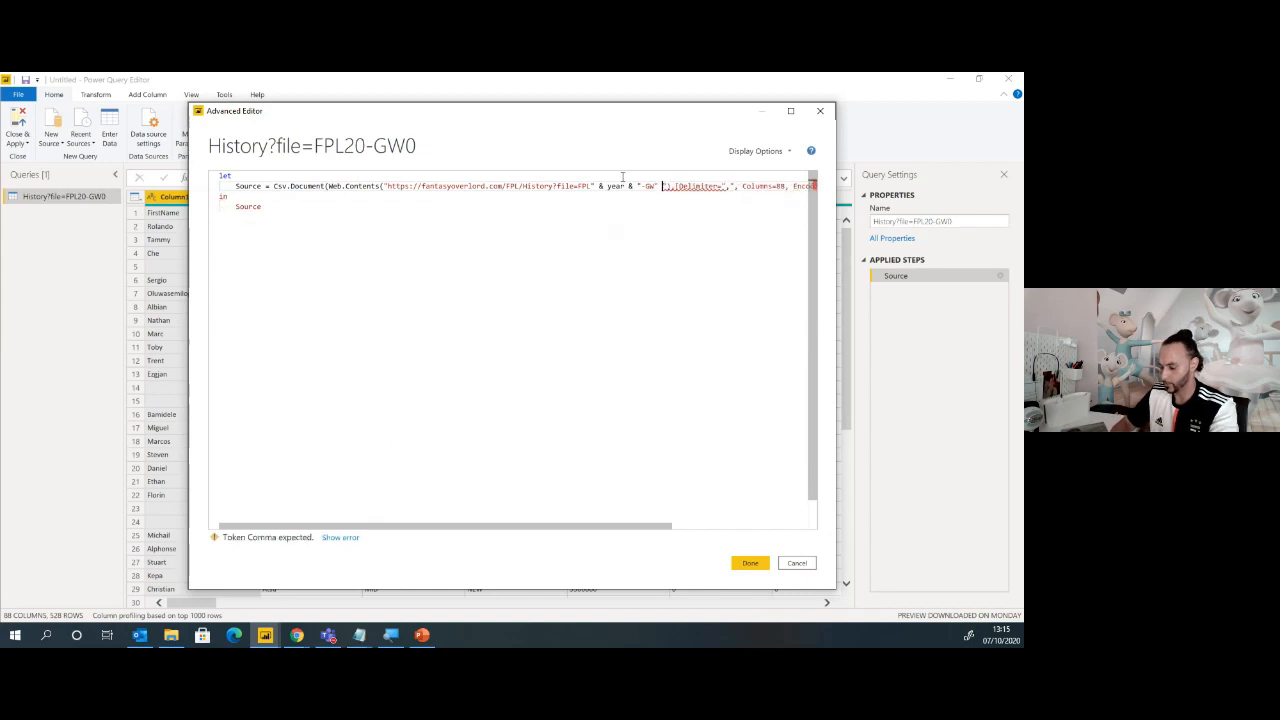
{"action": "type", "text": "eweek"}
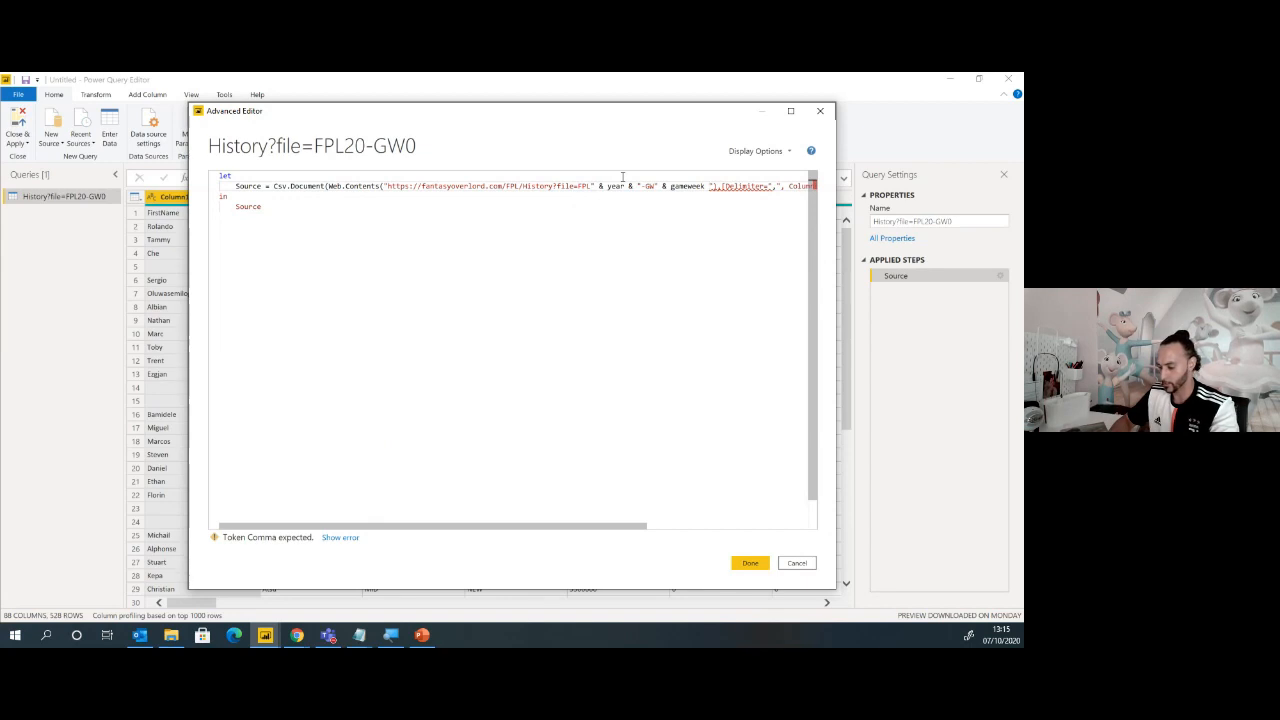
{"action": "type", "text": "&"}
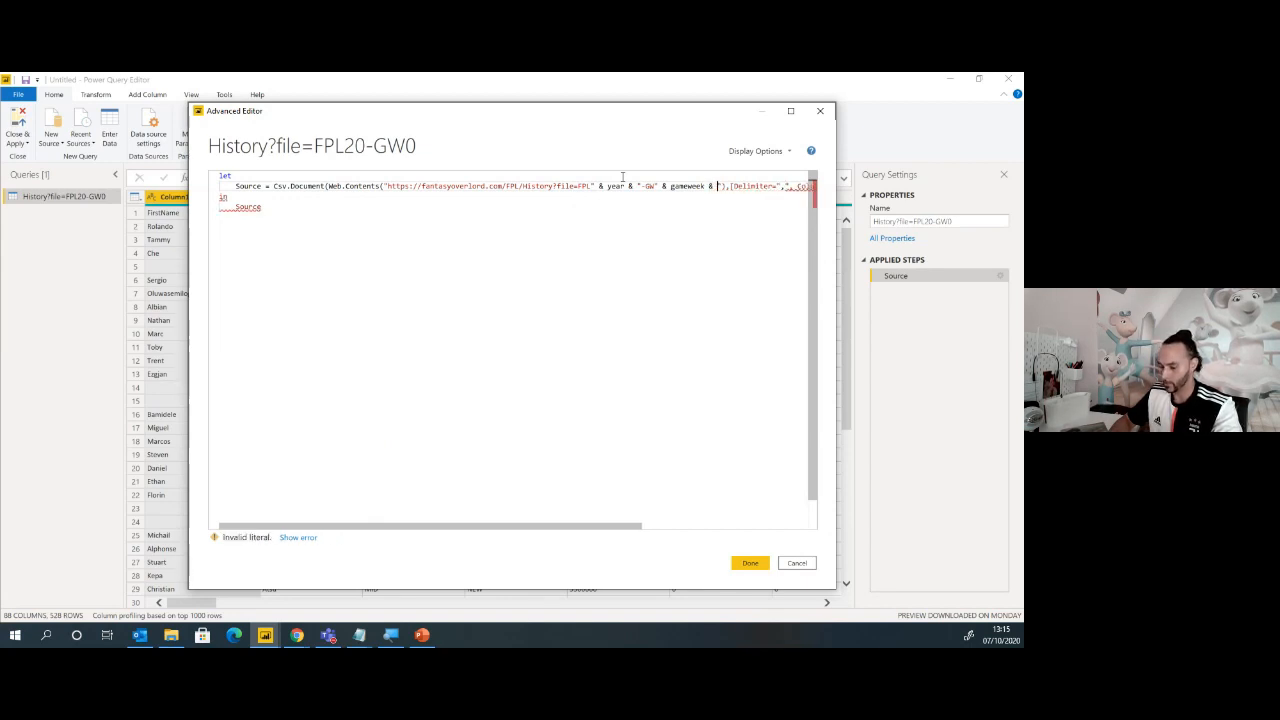
{"action": "type", "text": " \""}
{"action": "key", "text": "Delete"}
{"action": "key", "text": "Delete"}
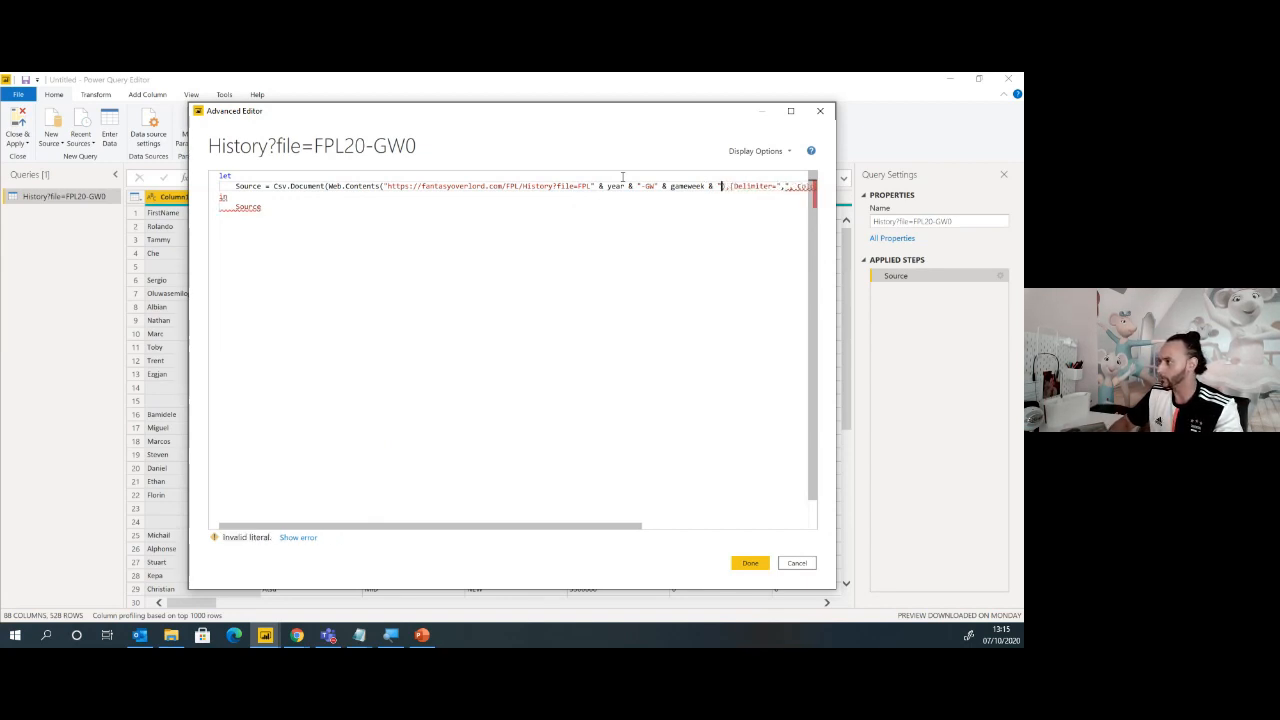
{"action": "type", "text": "\""}
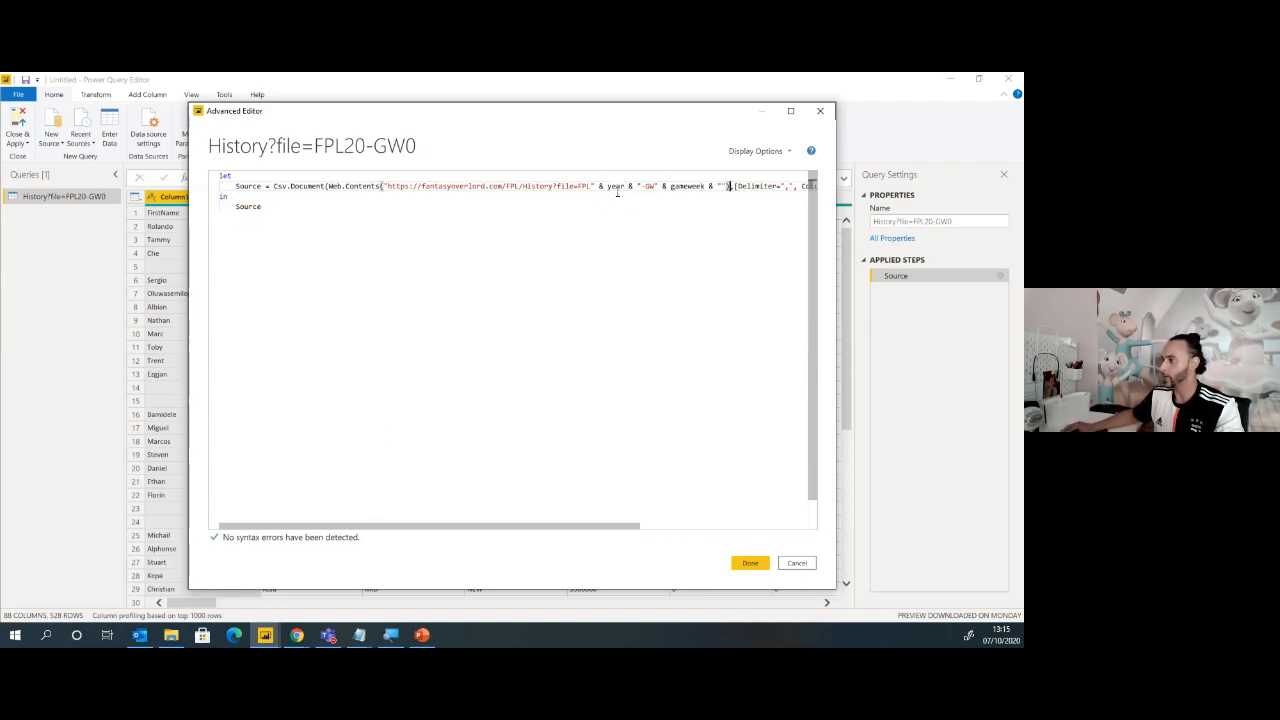
Add a function header above let that takes year and gameweek as text parameters and returns a table
{"action": "double_click", "coordinate": [616, 186]}
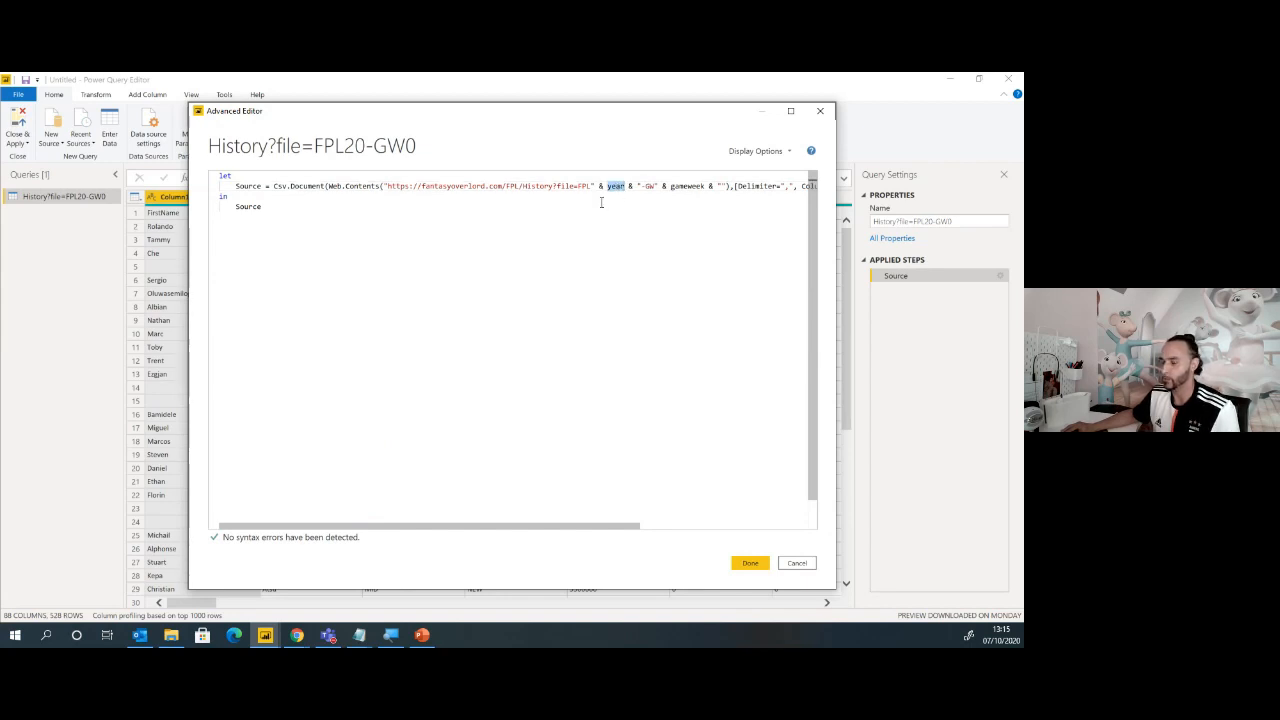
{"action": "double_click", "coordinate": [686, 186]}
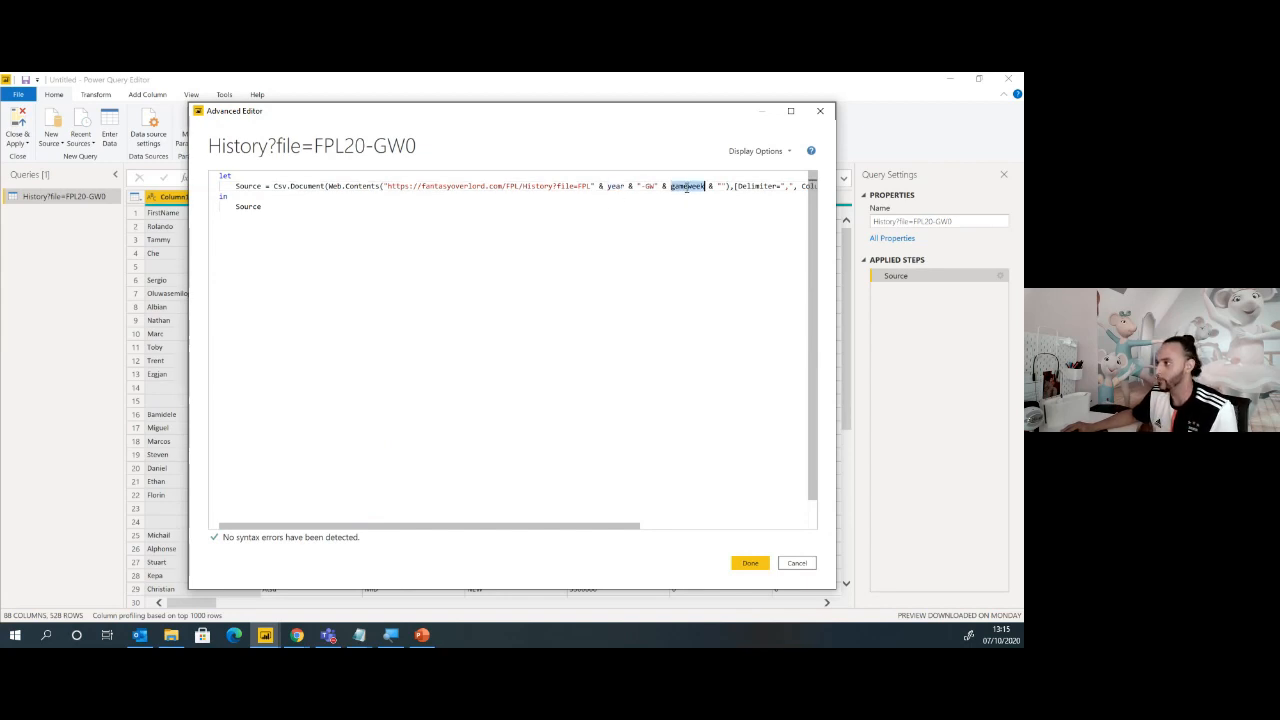
{"action": "left_click", "coordinate": [379, 178]}
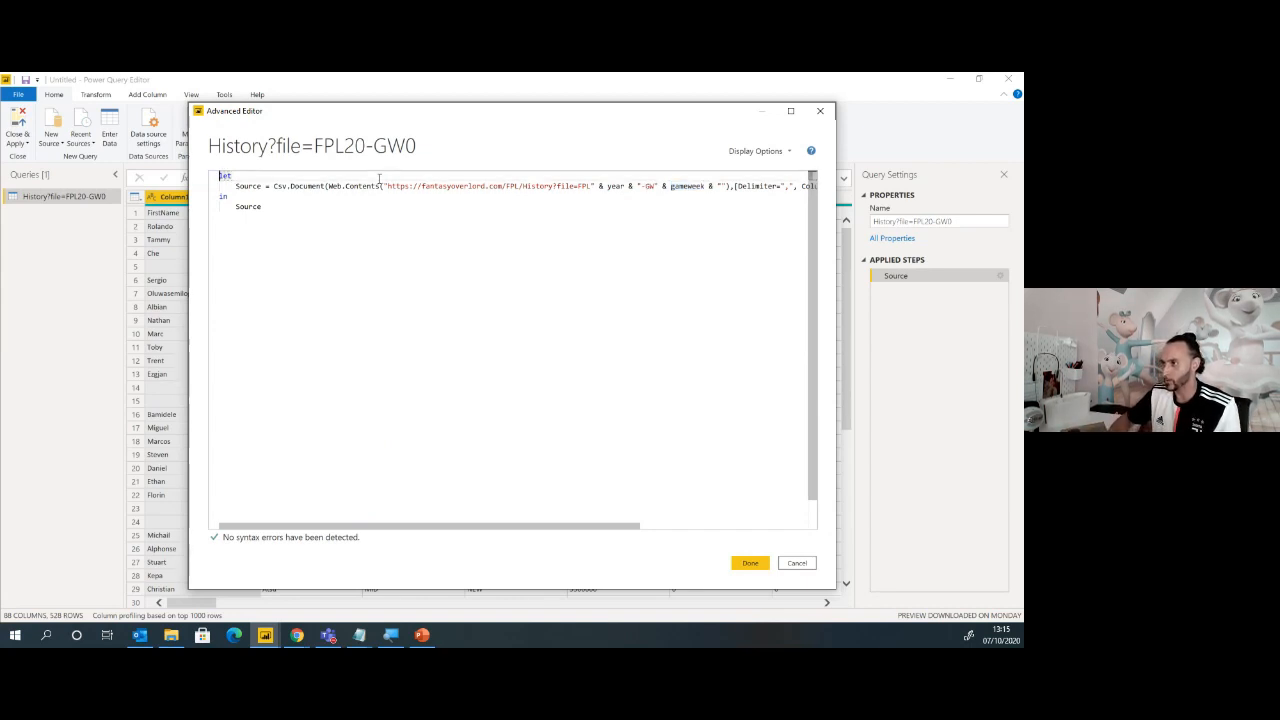
{"action": "key", "text": "Return"}
{"action": "key", "text": "Up"}
{"action": "type", "text": "("}
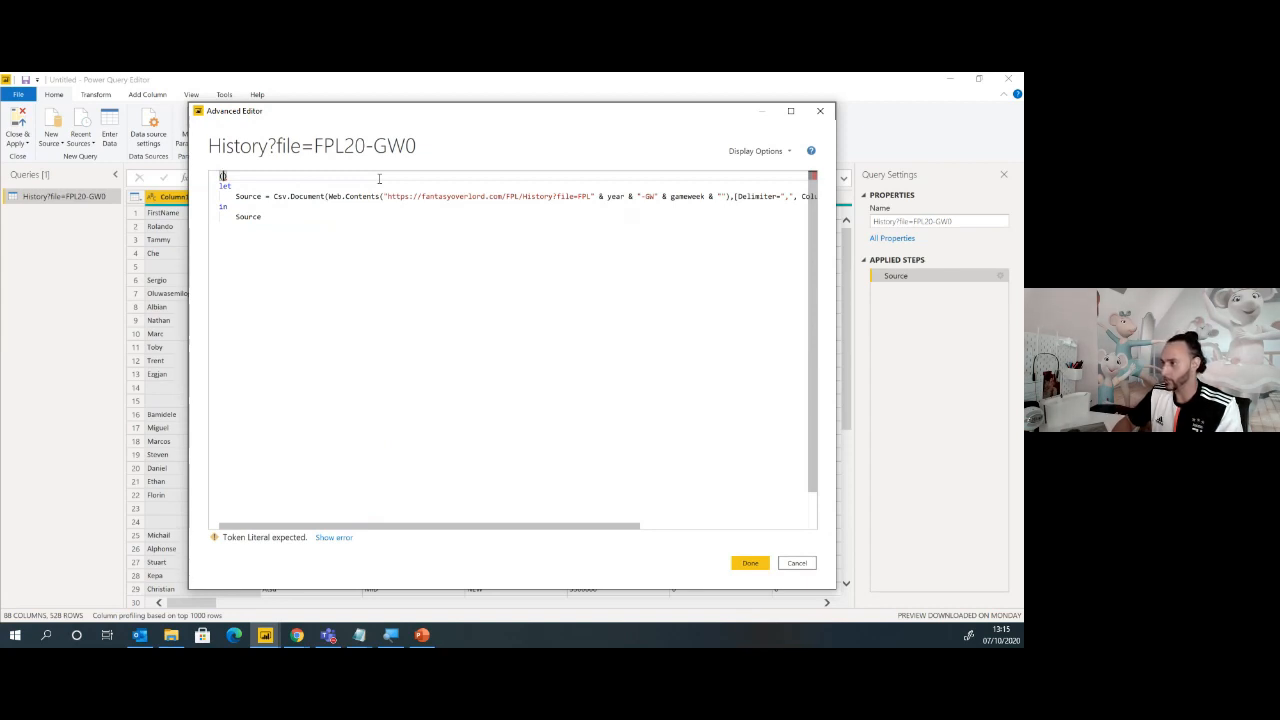
{"action": "type", "text": "year as text"}
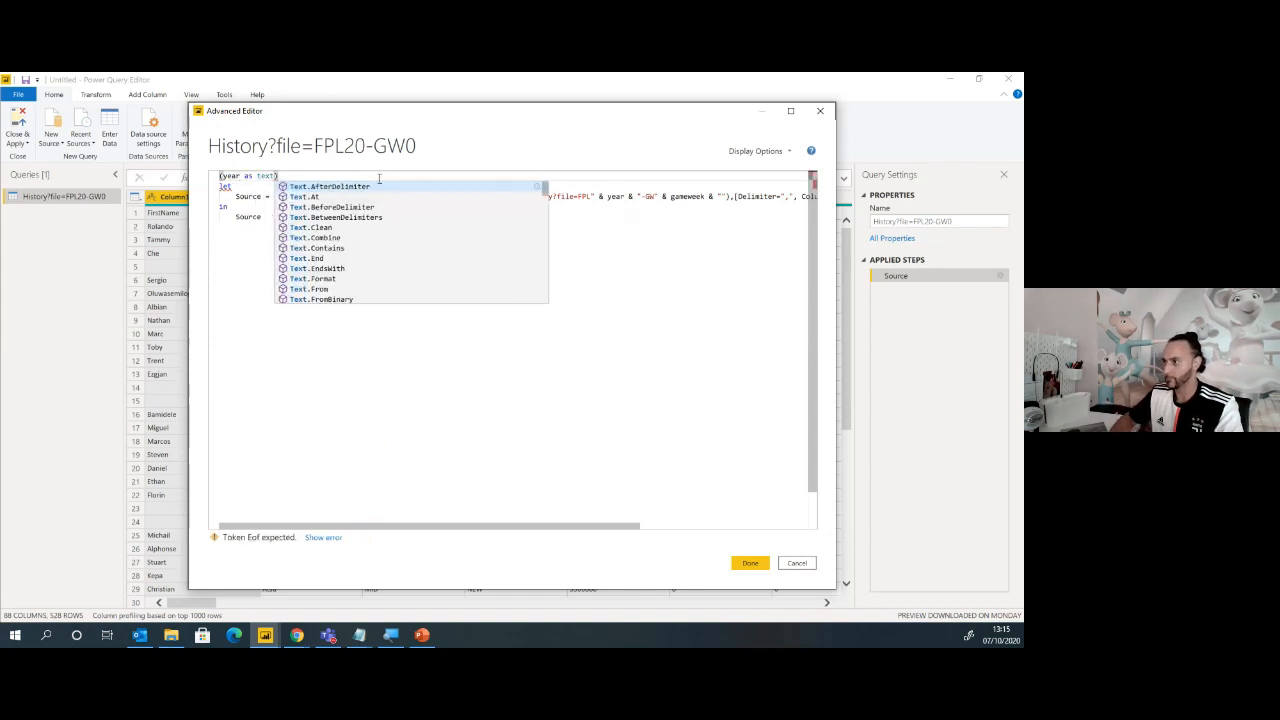
{"action": "type", "text": ", gamewee"}
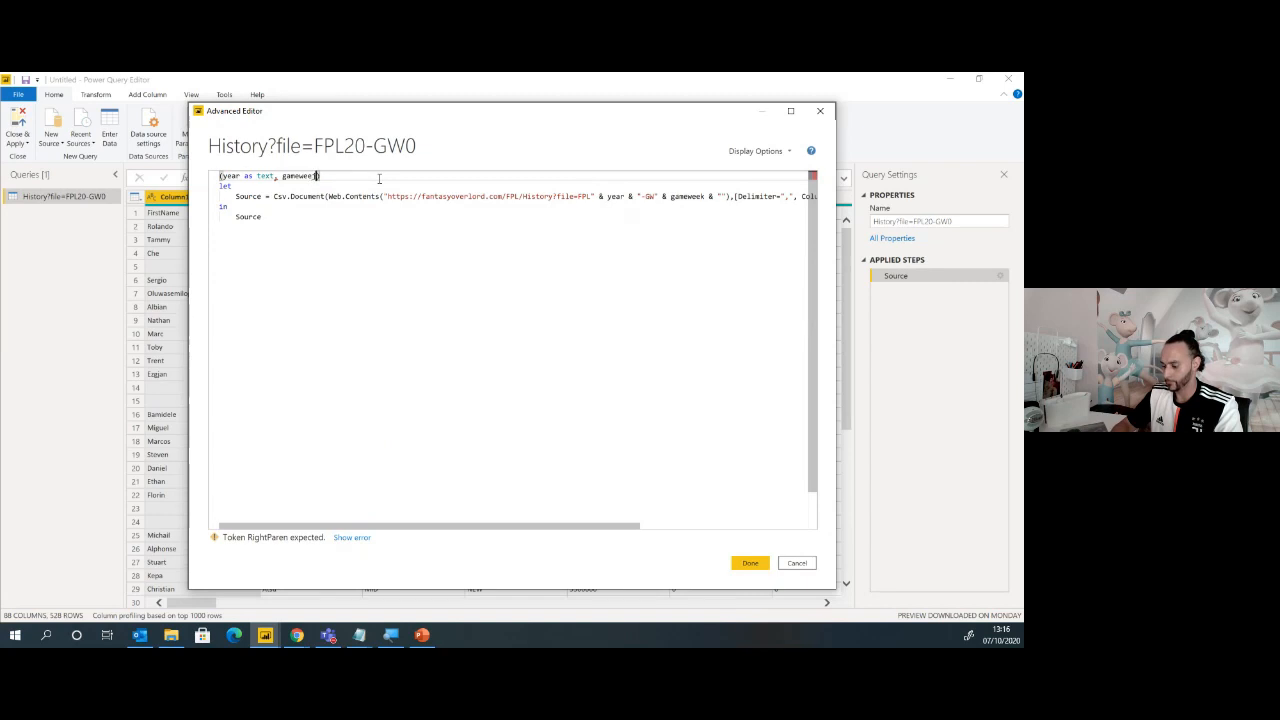
{"action": "type", "text": "k as text)"}
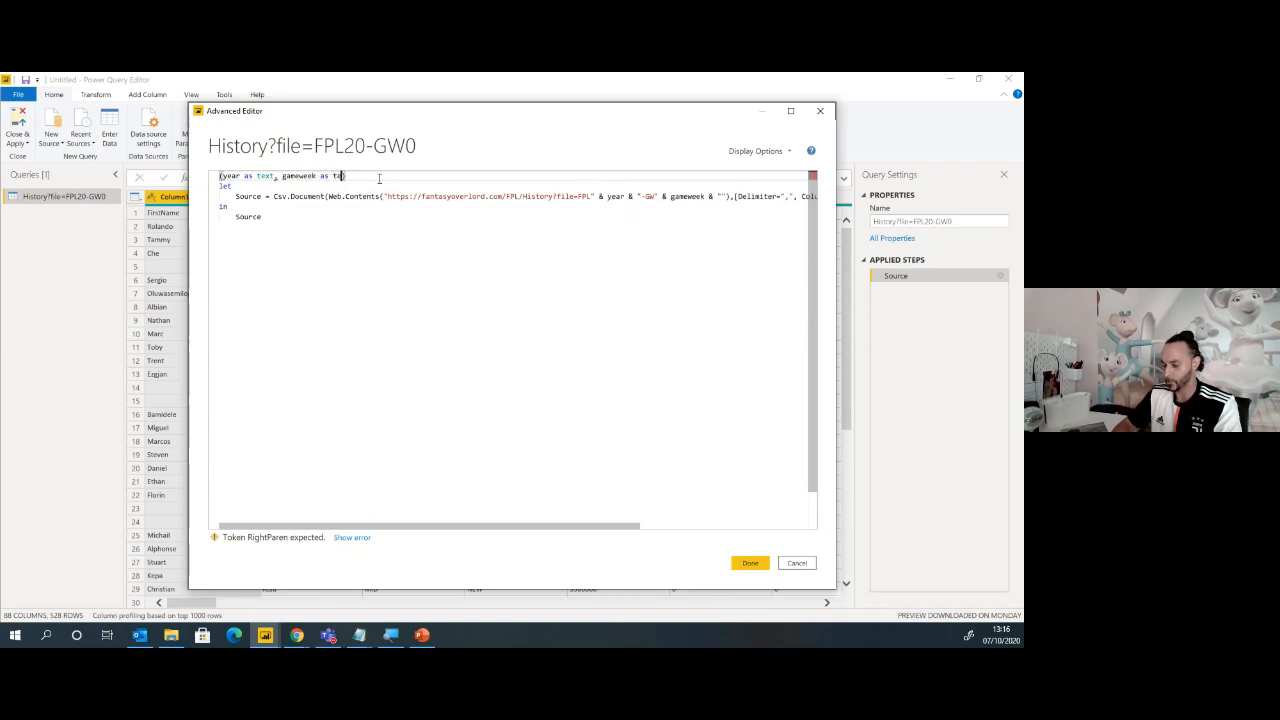
{"action": "type", "text": " As ta"}
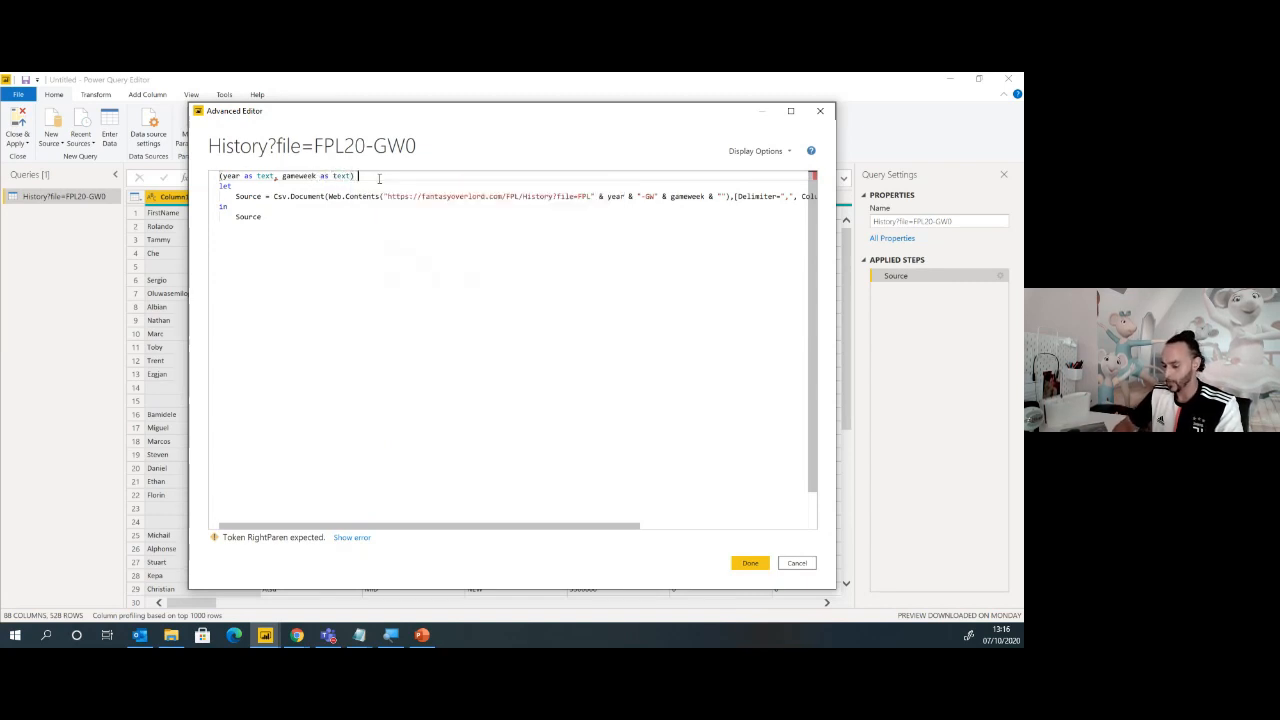
{"action": "type", "text": "ble =>"}
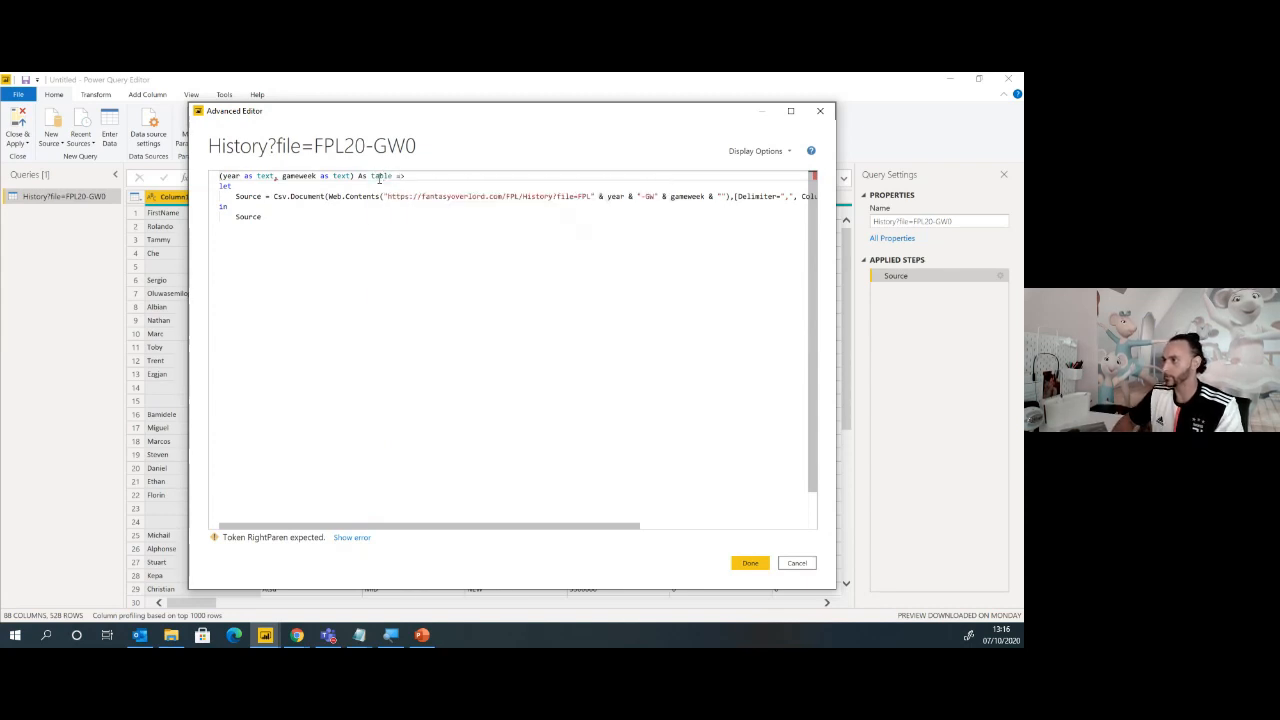
{"action": "key", "text": "Down"}
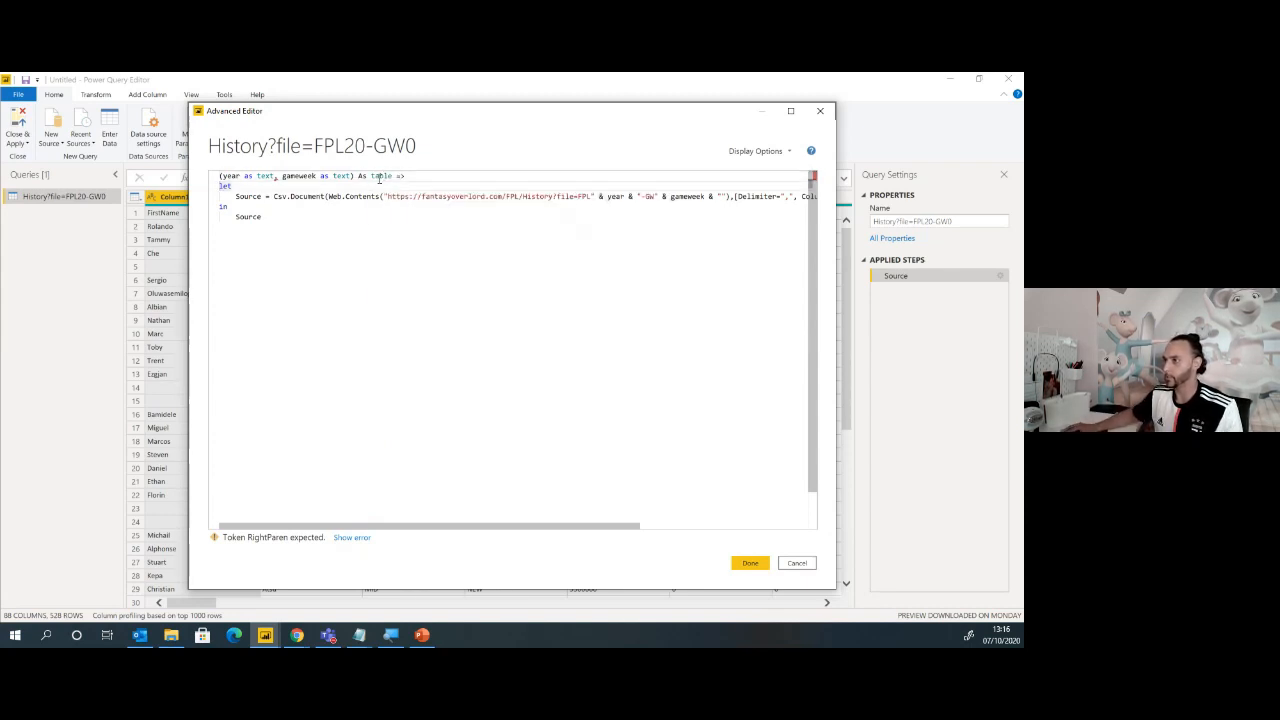
Correct the capitalised As before table in the function header to lowercase as
{"action": "left_click", "coordinate": [277, 176]}
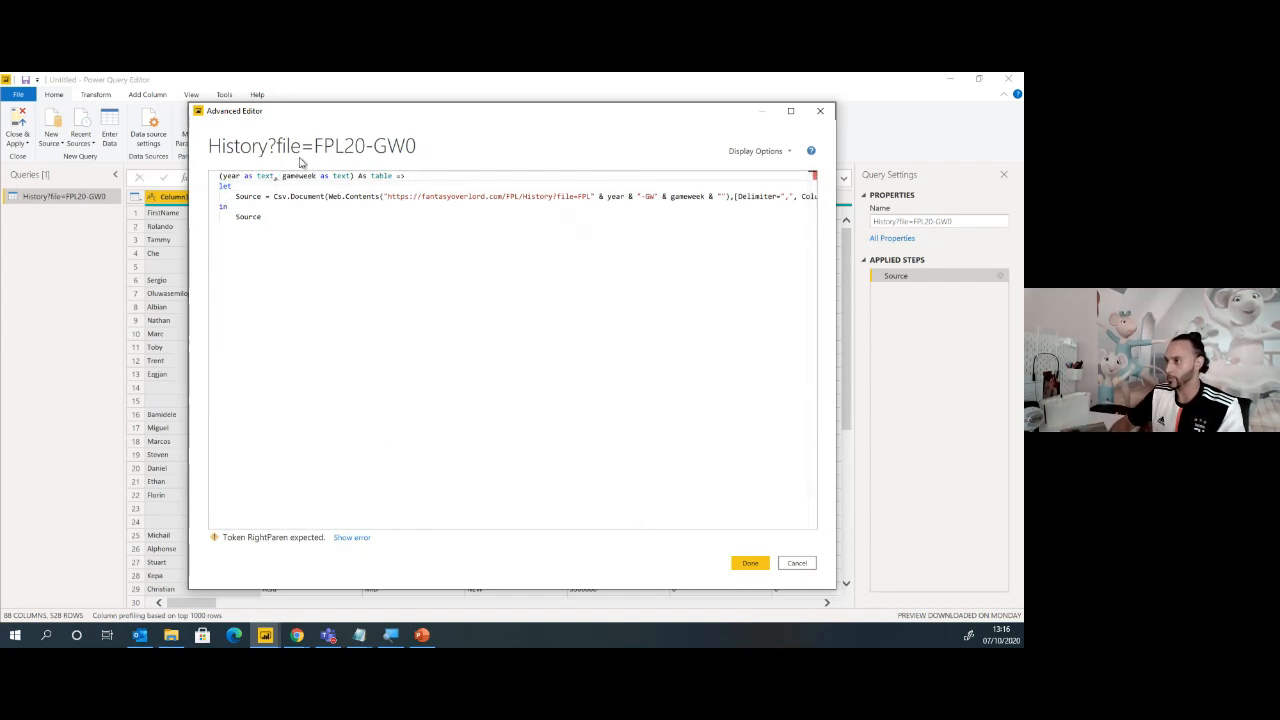
{"action": "left_click", "coordinate": [362, 176]}
{"action": "key", "text": "BackSpace"}
{"action": "type", "text": "a"}
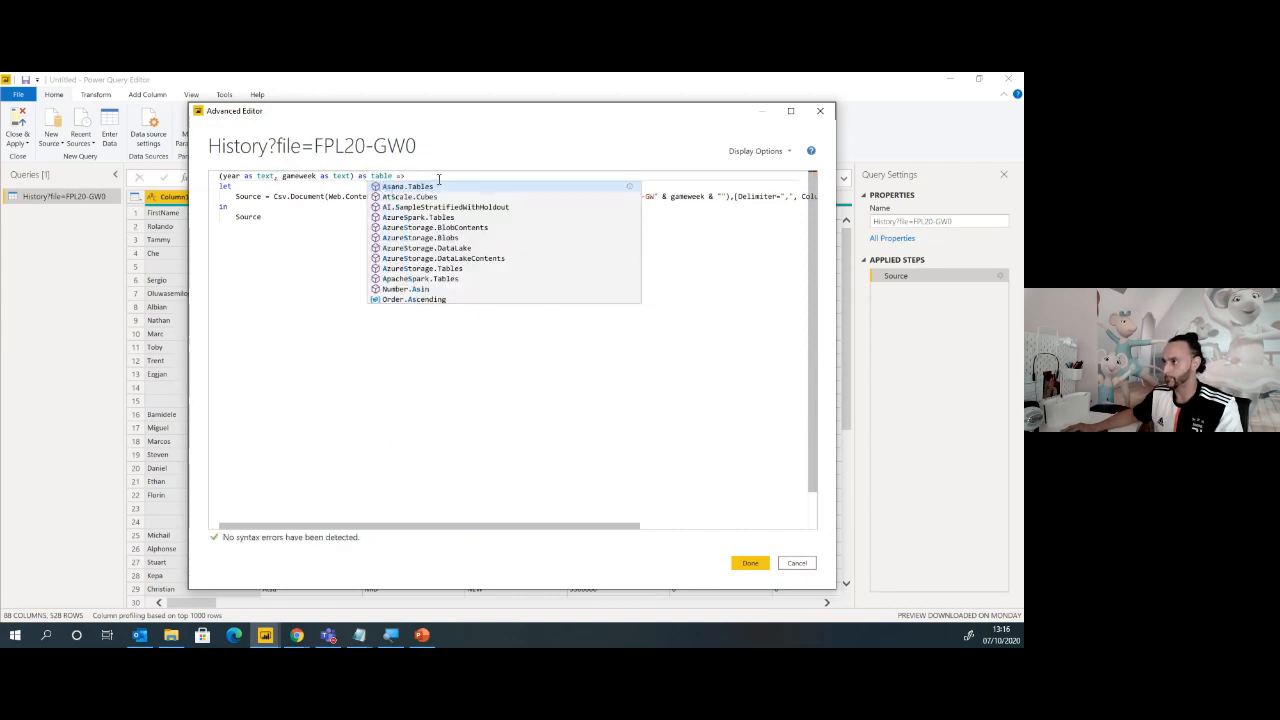
{"action": "left_click", "coordinate": [440, 176]}
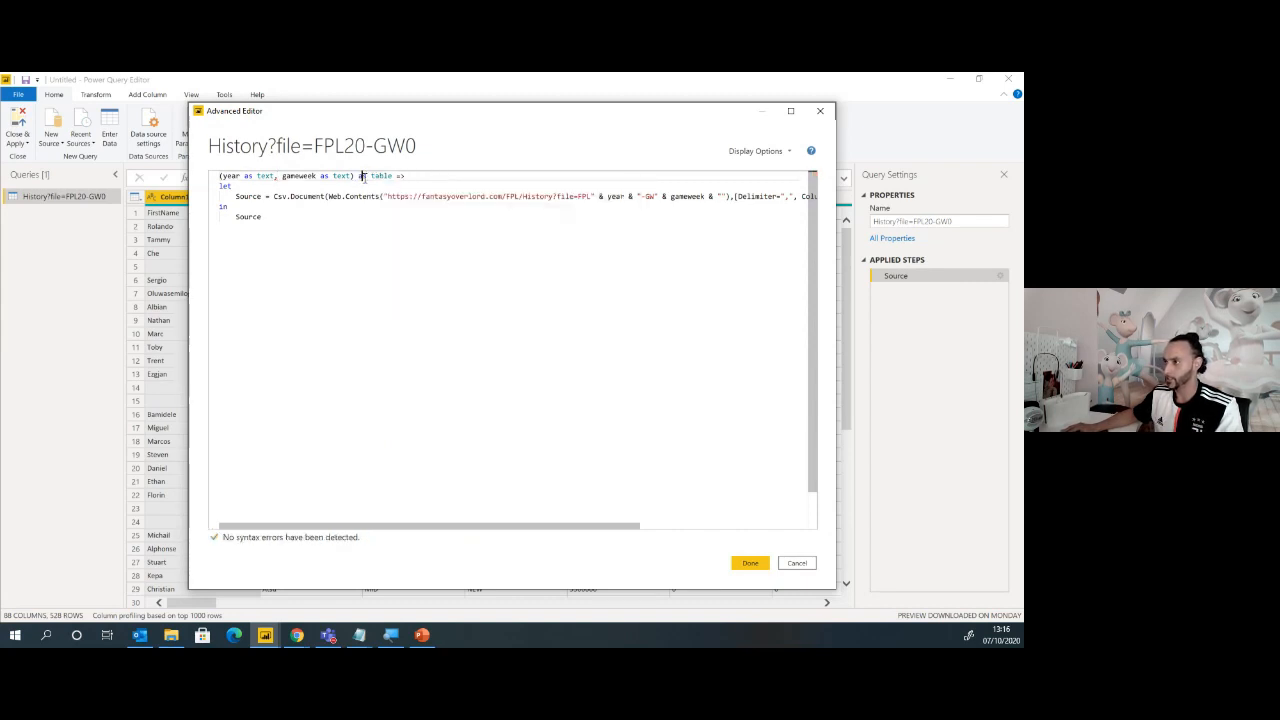
{"action": "left_click", "coordinate": [418, 183]}
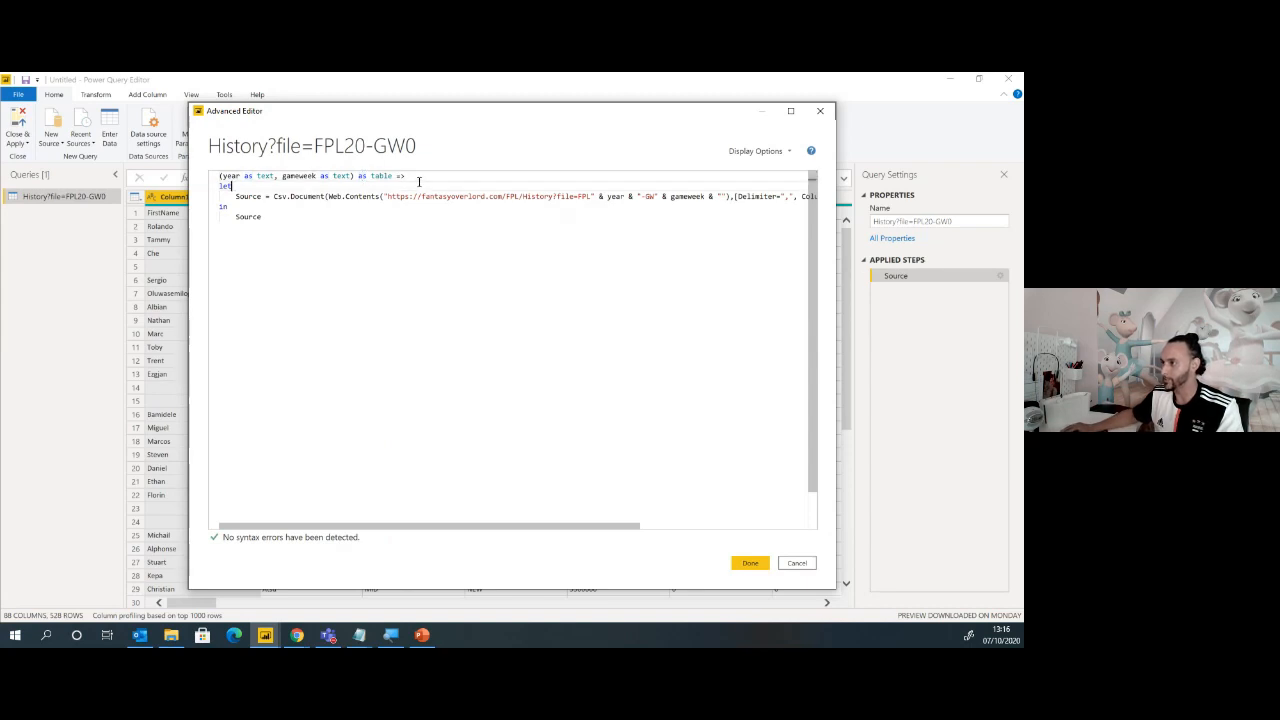
{"action": "left_click", "coordinate": [294, 215]}
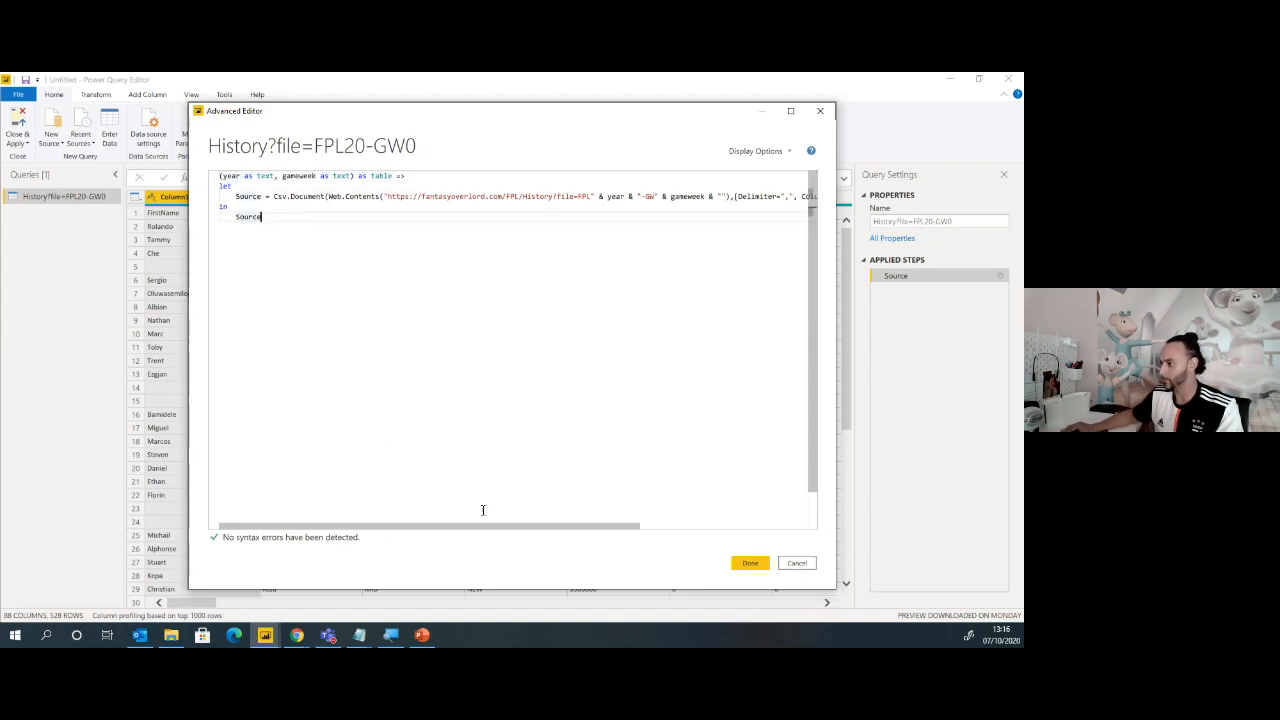
Remove the Columns=88 argument from the CSV options in the Source line and apply the edited code
{"action": "left_click_drag", "start_coordinate": [500, 533], "coordinate": [674, 508]}
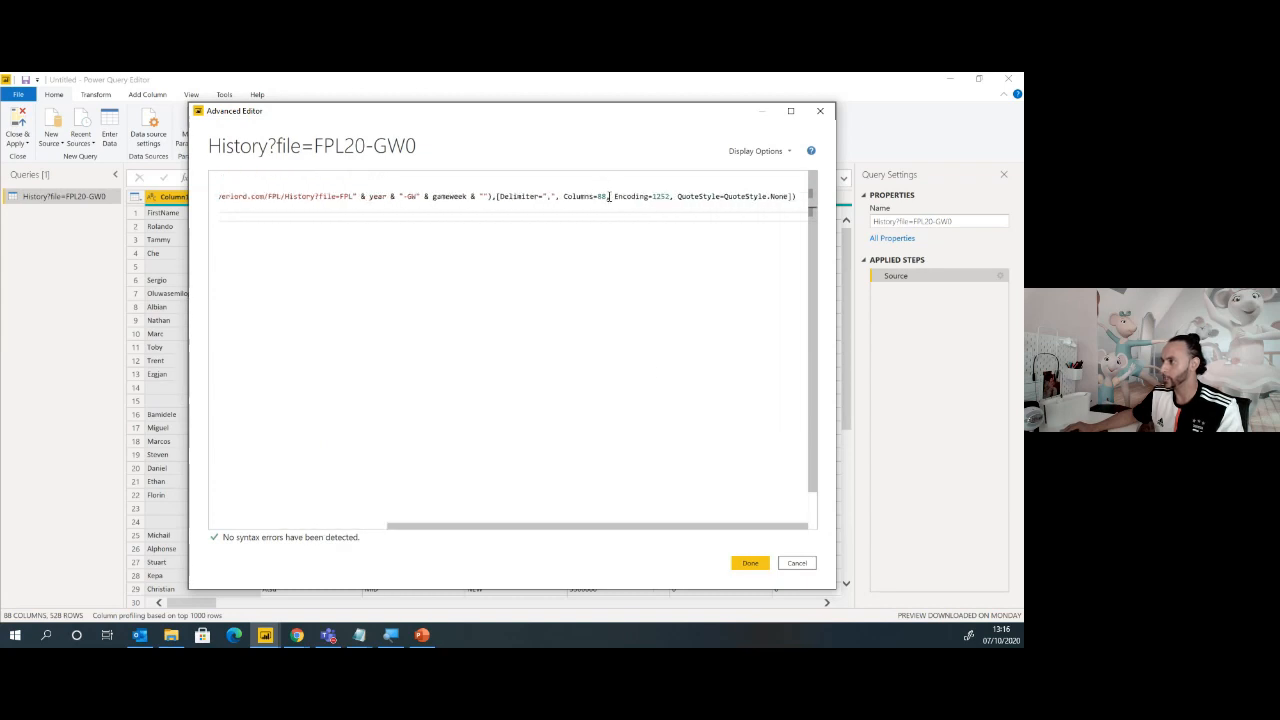
{"action": "left_click_drag", "start_coordinate": [611, 197], "coordinate": [565, 197]}
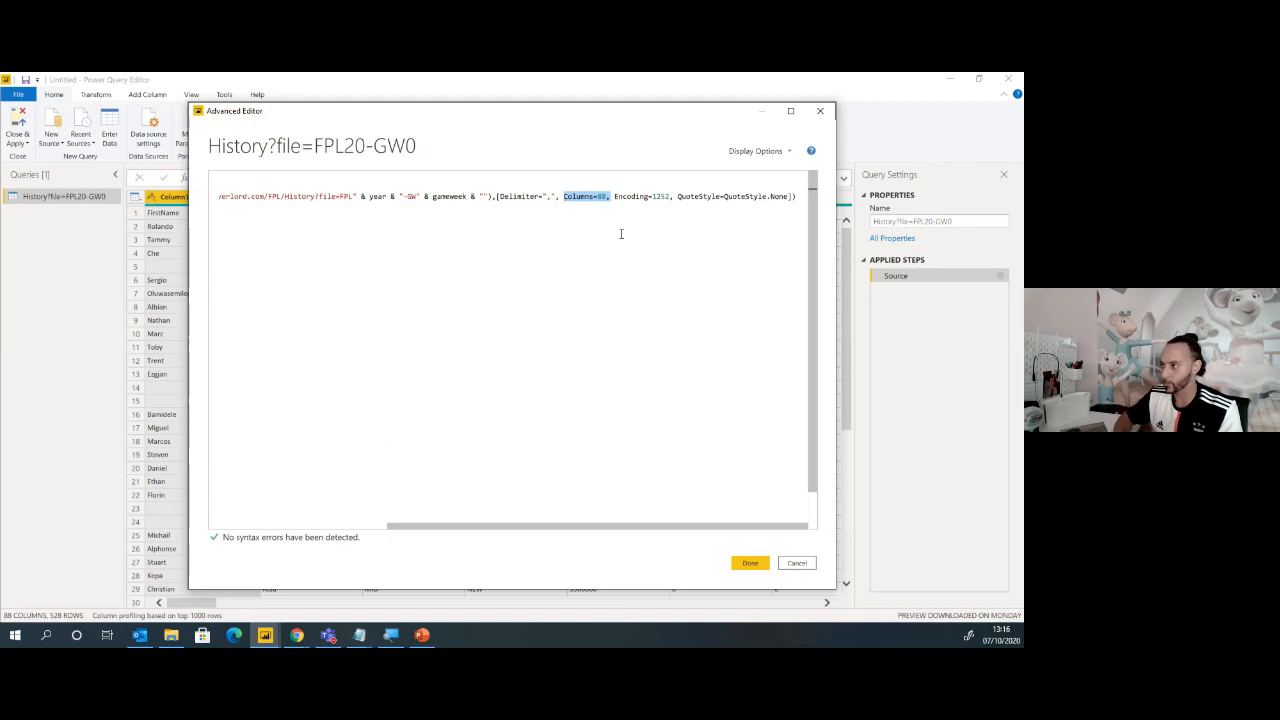
{"action": "key", "text": "Delete"}
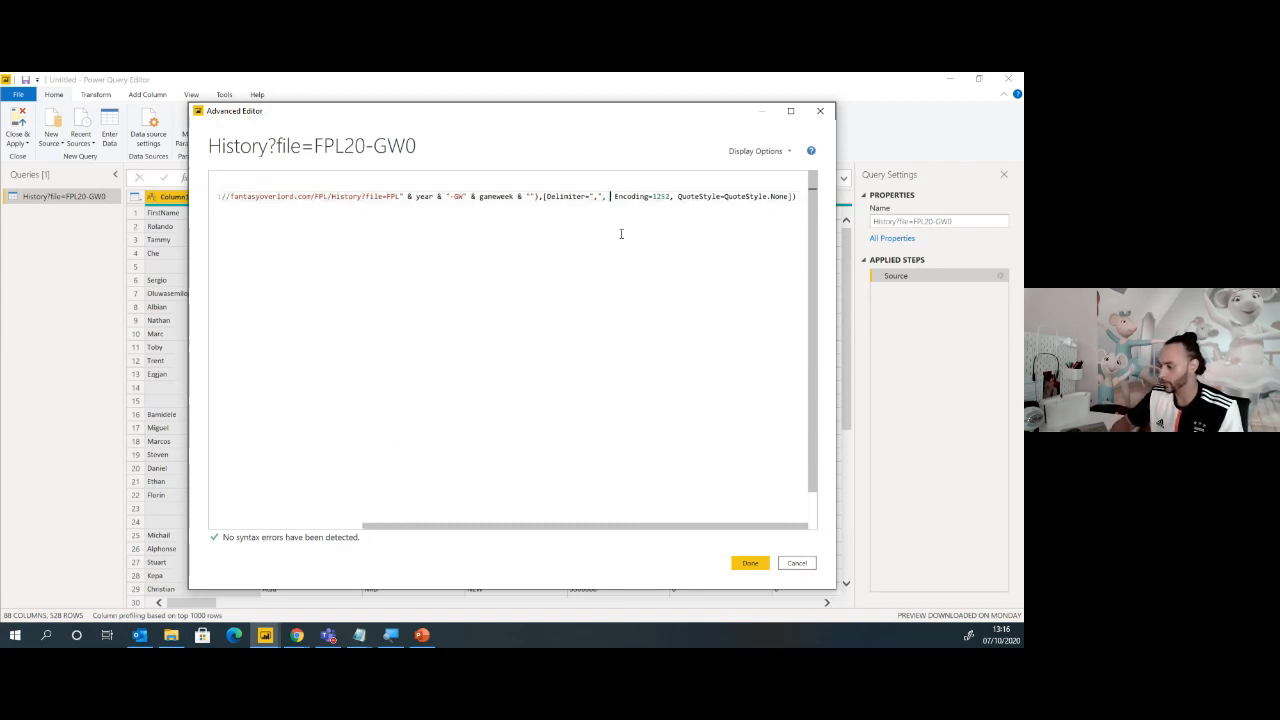
{"action": "key", "text": "BackSpace"}
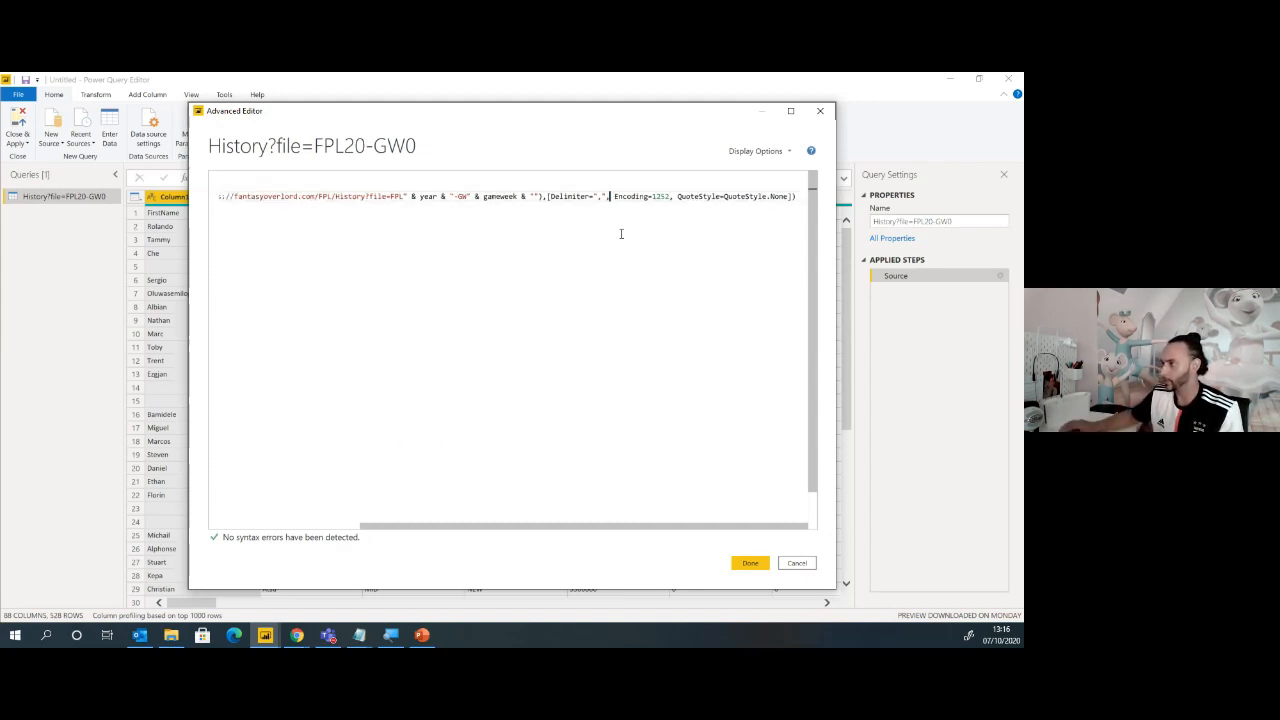
{"action": "left_click", "coordinate": [324, 530]}
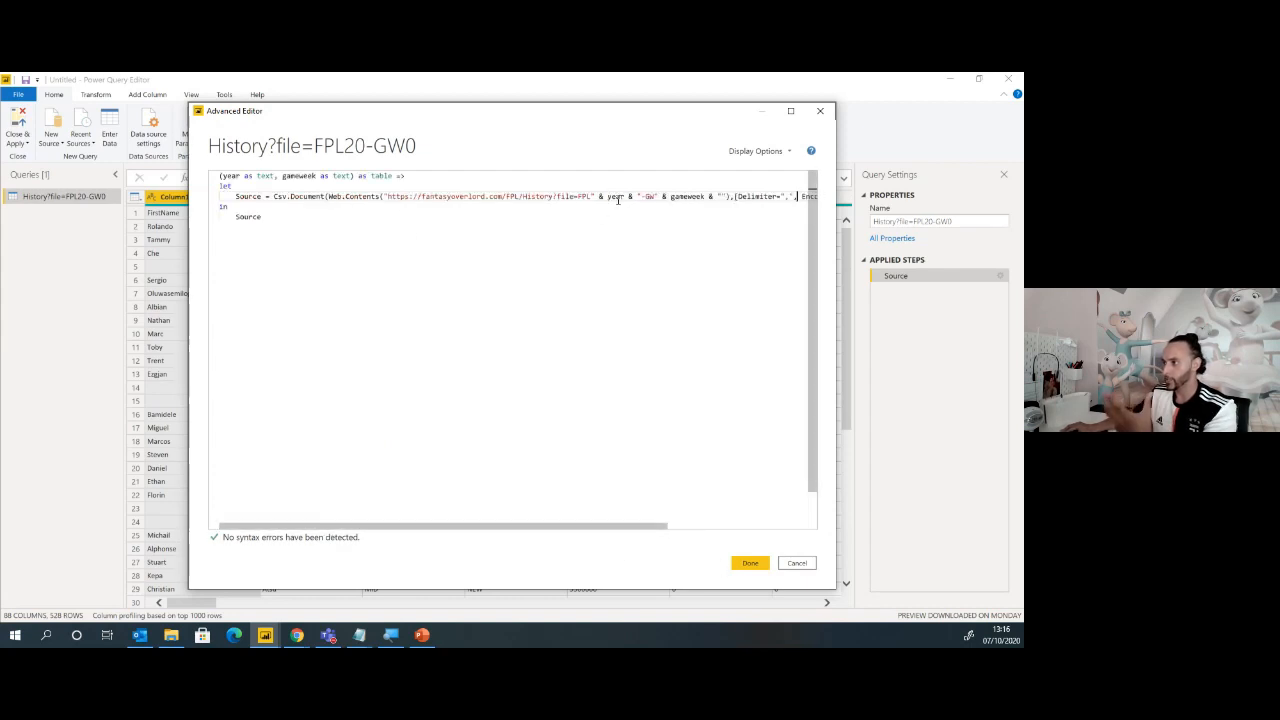
{"action": "left_click", "coordinate": [750, 563]}
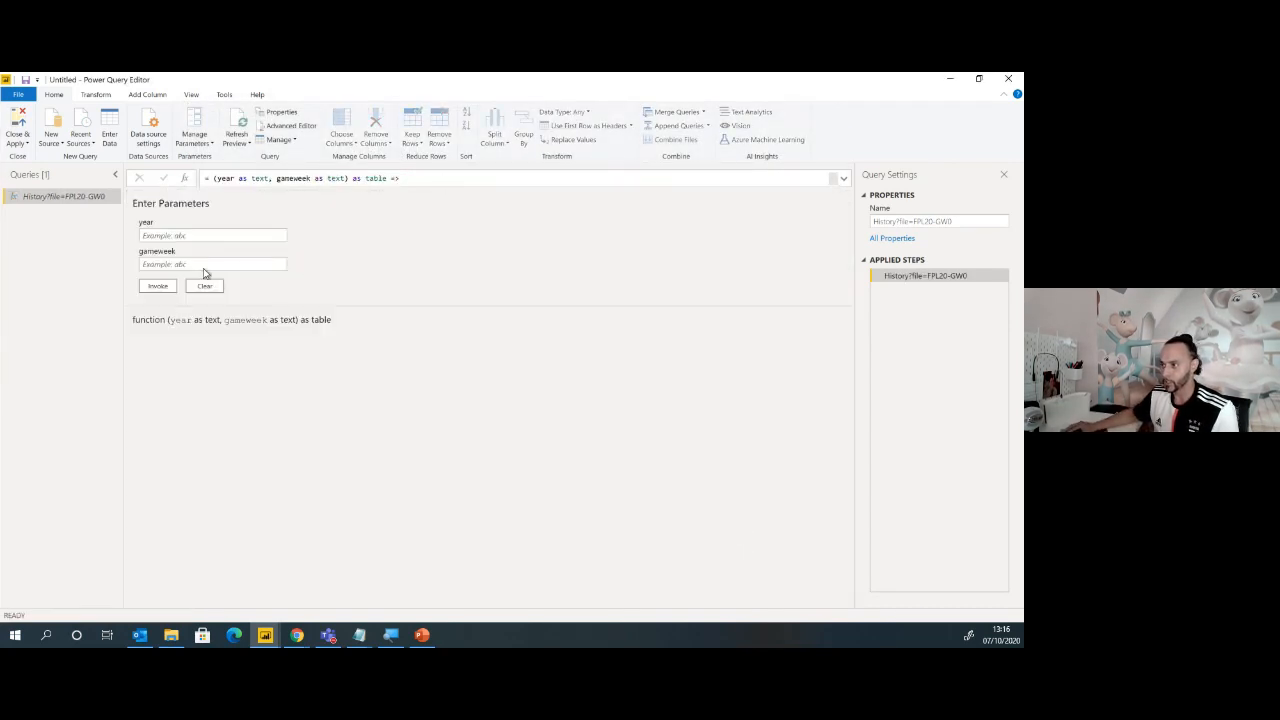
Switch to the browser and look through the FPL18 gameweek files in the History list for values to test
{"action": "left_click", "coordinate": [192, 235]}
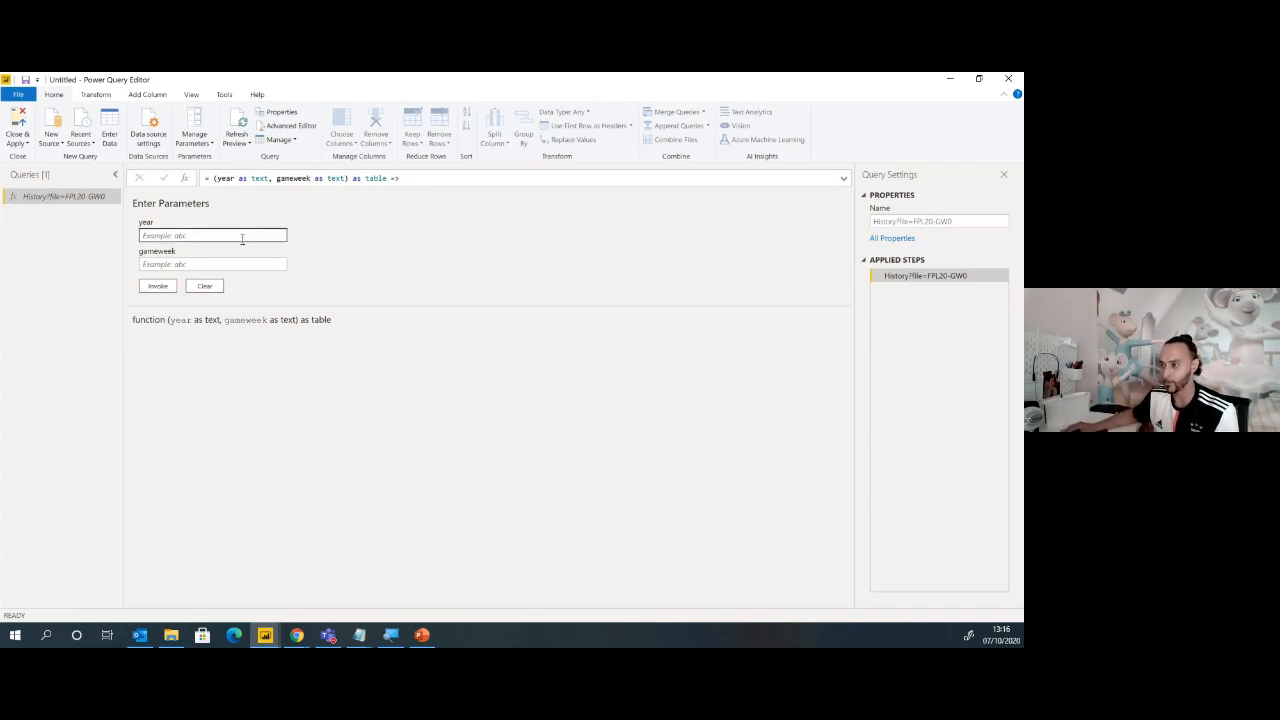
{"action": "key", "text": "alt+Tab"}
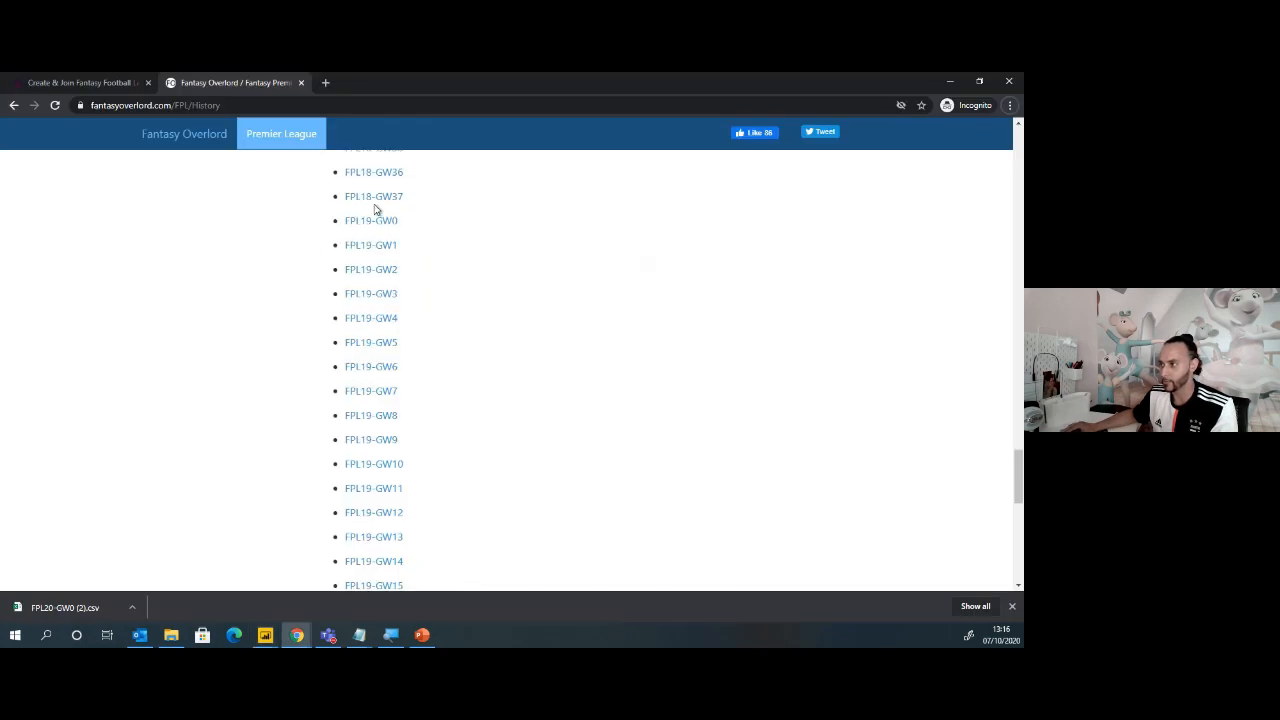
{"action": "scroll", "coordinate": [421, 239], "scroll_direction": "up", "scroll_amount": 2}
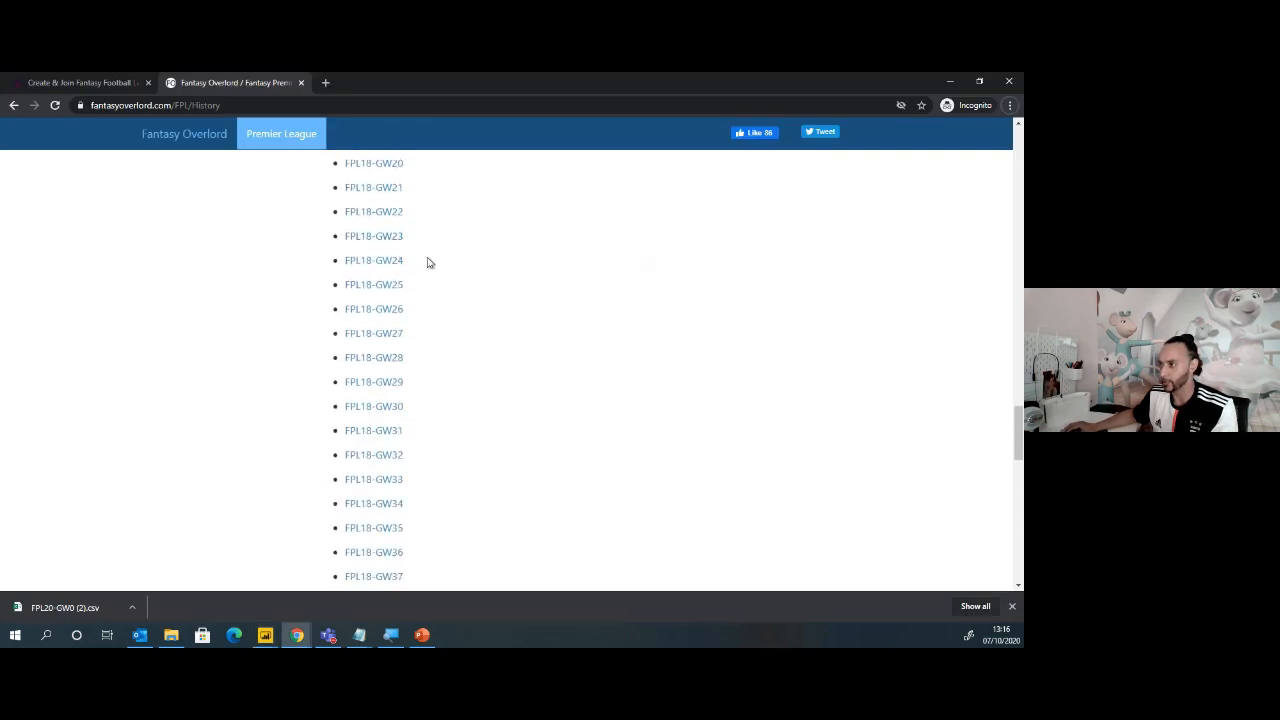
{"action": "scroll", "coordinate": [410, 250], "scroll_direction": "up", "scroll_amount": 1}
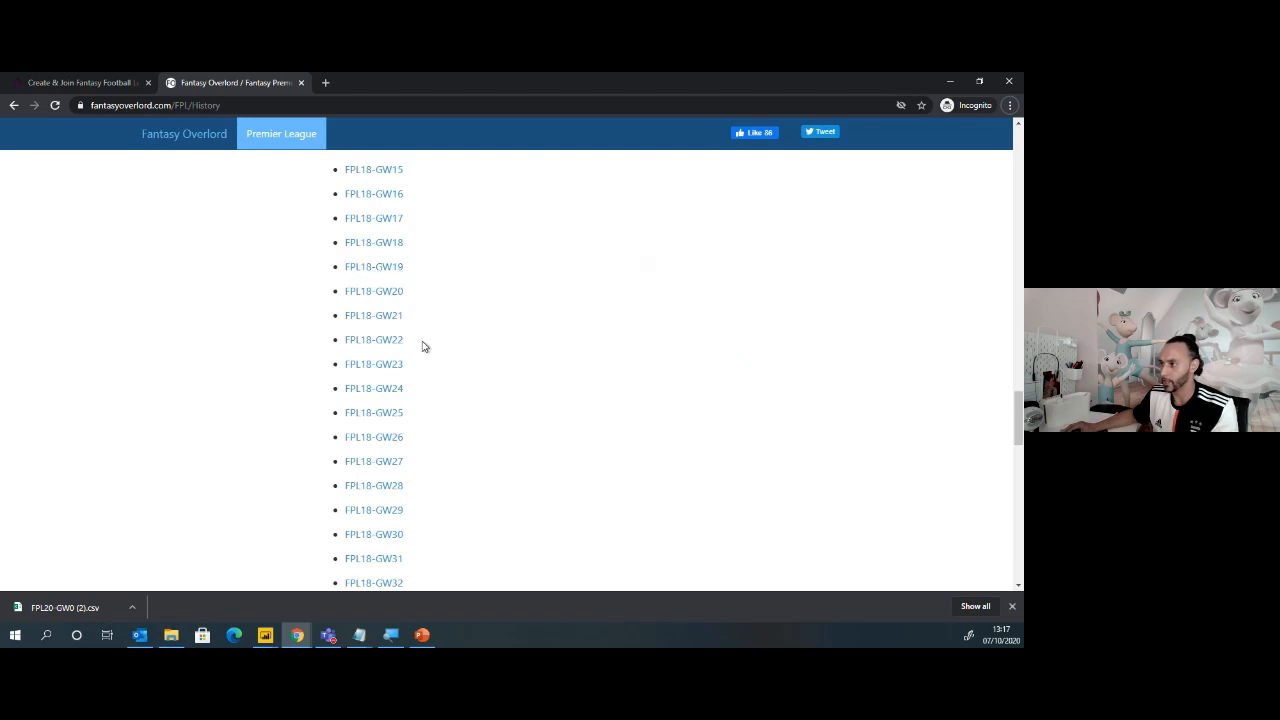
Switch back to Power Query Editor and invoke the function with year 18 and gameweek 19
{"action": "key", "text": "alt+Tab"}
{"action": "left_click", "coordinate": [178, 237]}
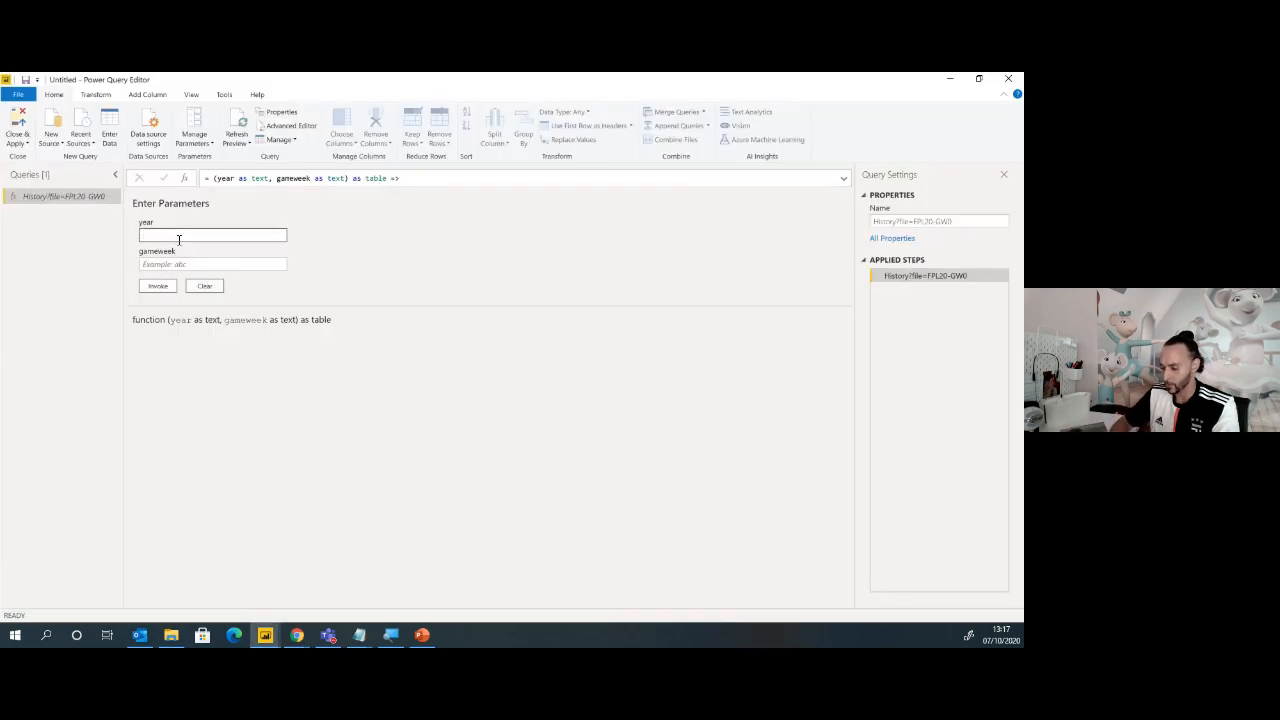
{"action": "type", "text": "18"}
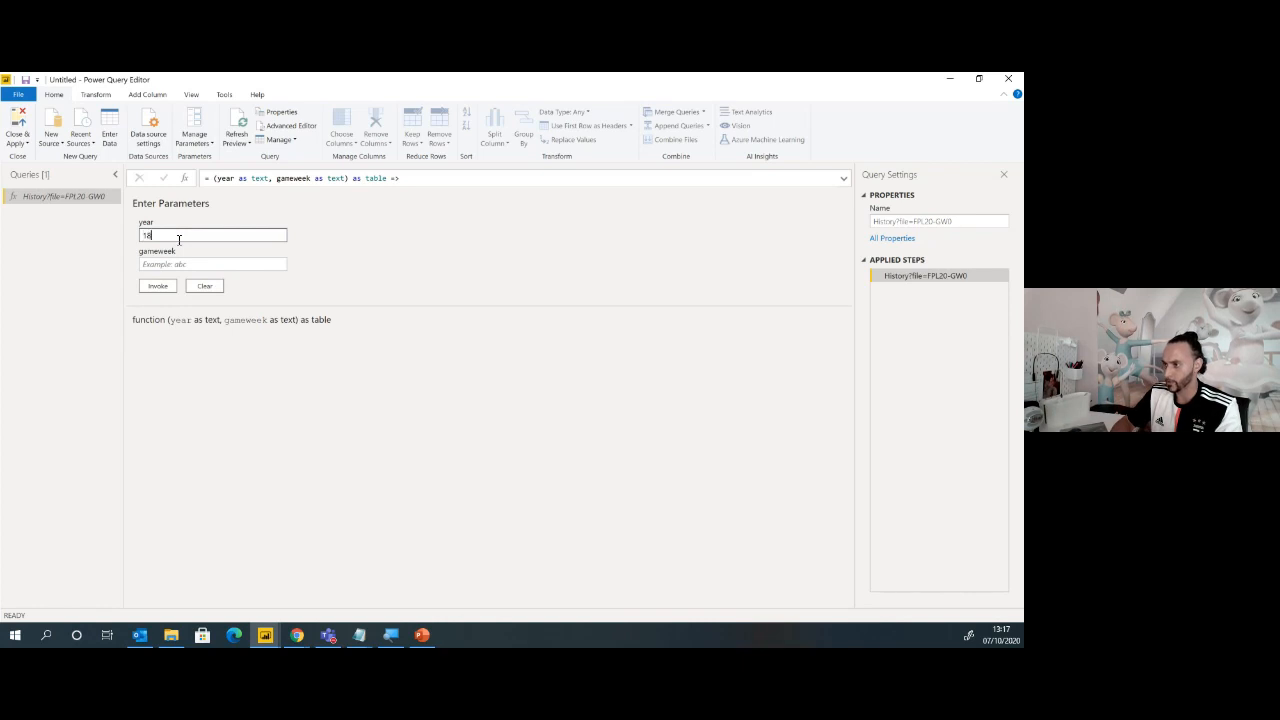
{"action": "left_click", "coordinate": [214, 264]}
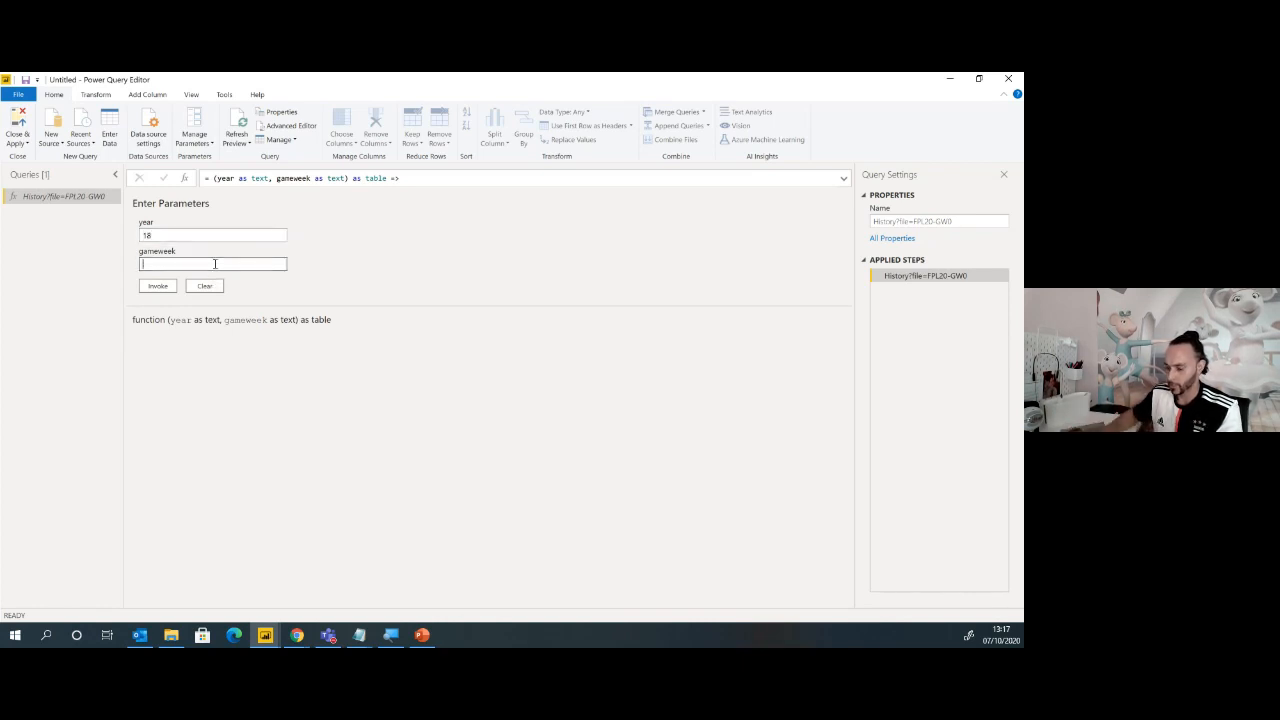
{"action": "type", "text": "19"}
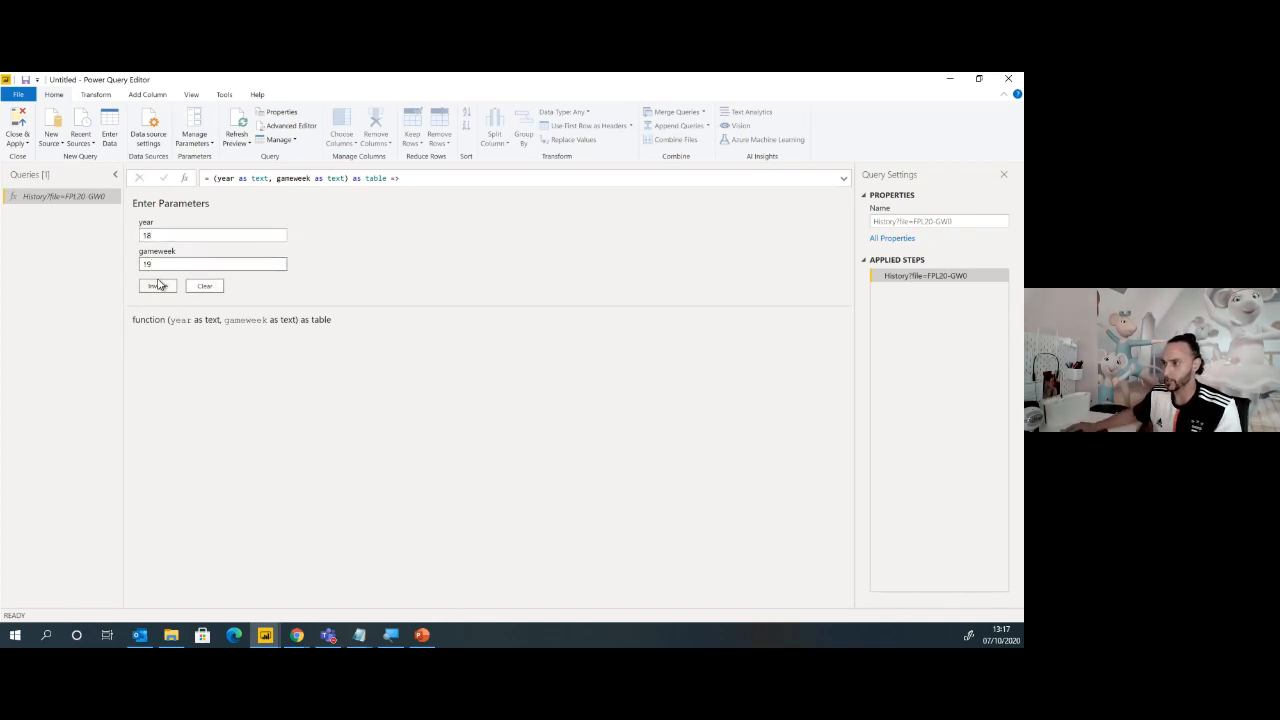
{"action": "left_click", "coordinate": [158, 286]}
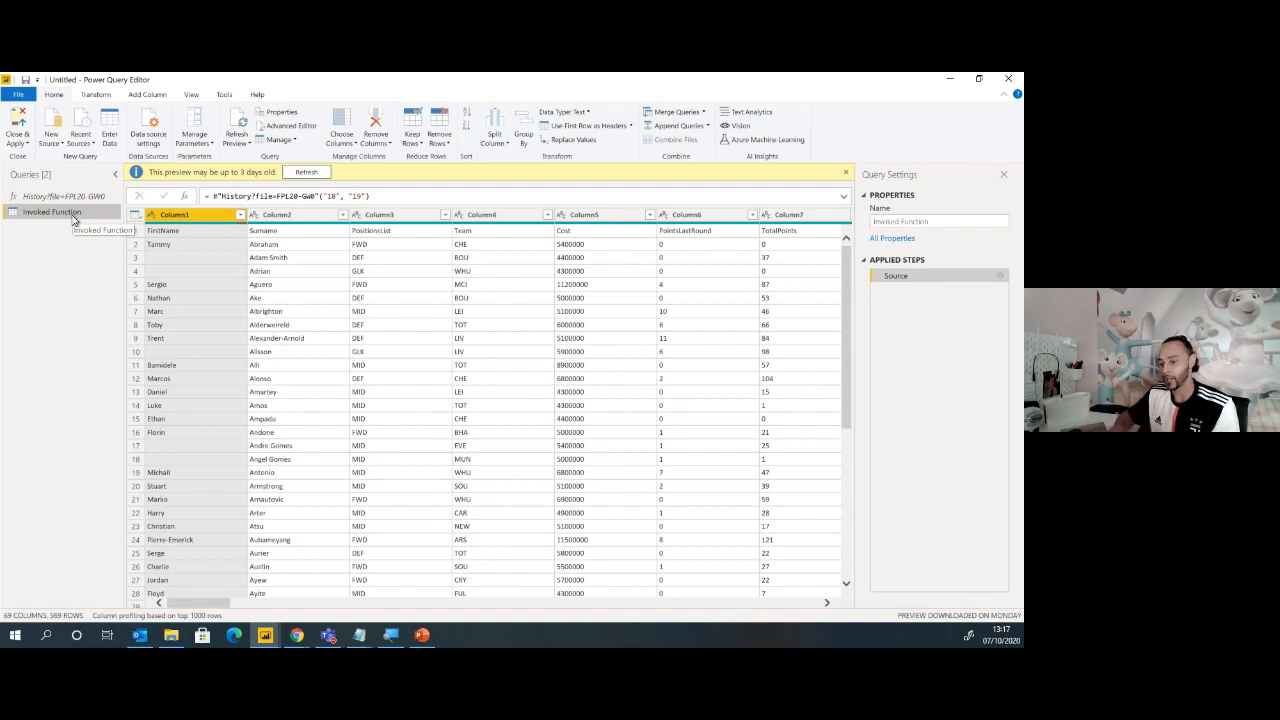
Switch to the browser and copy the URL of the Fantasy Overlord History page
{"action": "key", "text": "alt+Tab"}
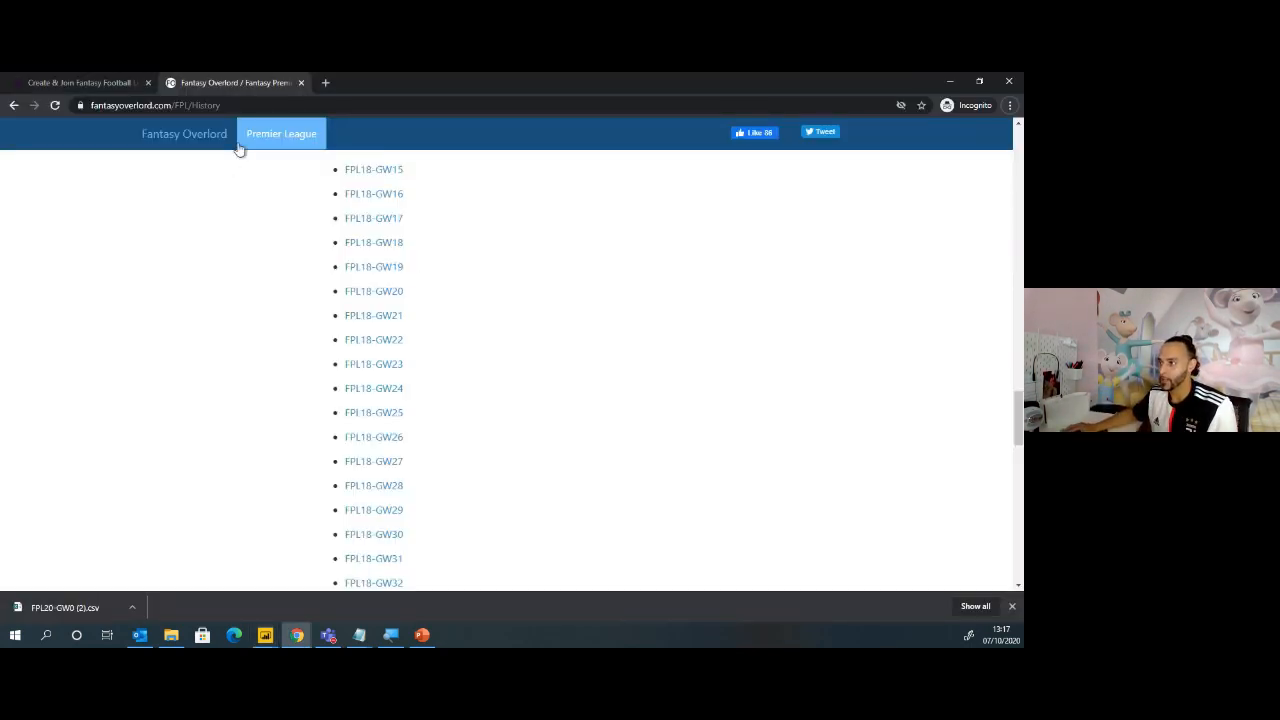
{"action": "left_click", "coordinate": [250, 105]}
{"action": "key", "text": "ctrl+c"}
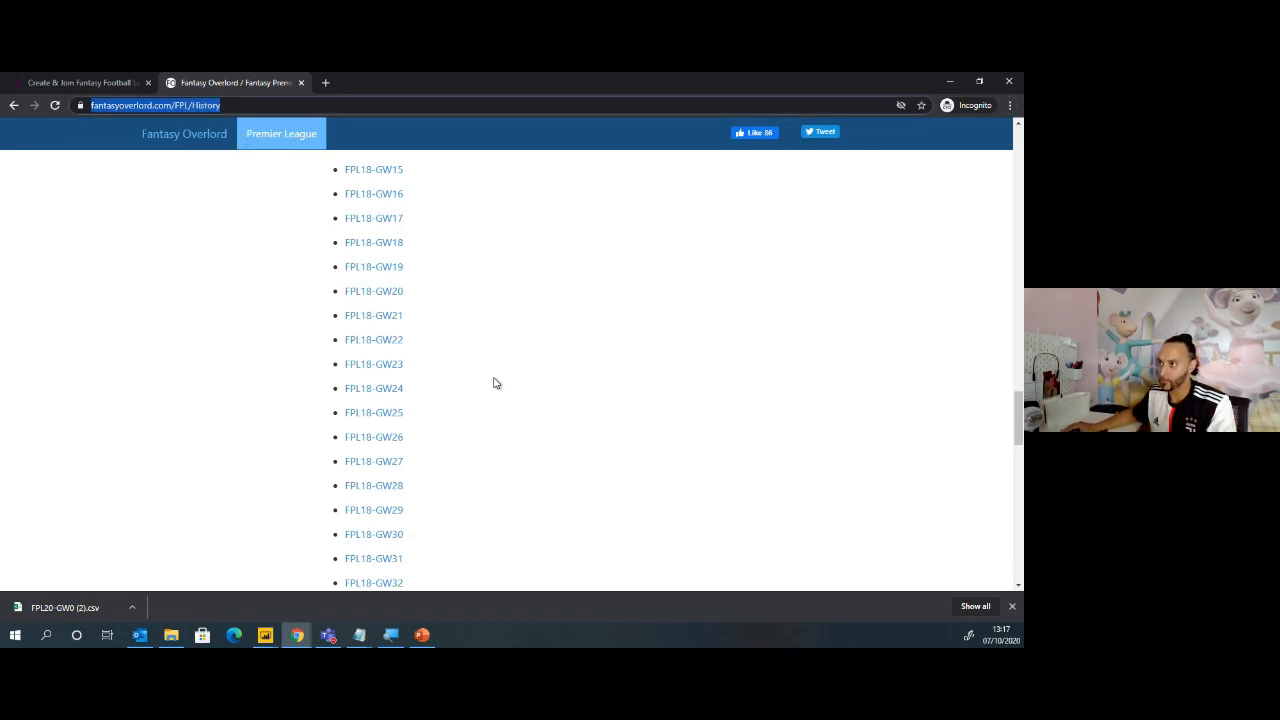
Return to Power Query Editor and connect to the copied History page URL as a new basic web source
{"action": "key", "text": "alt+Tab"}
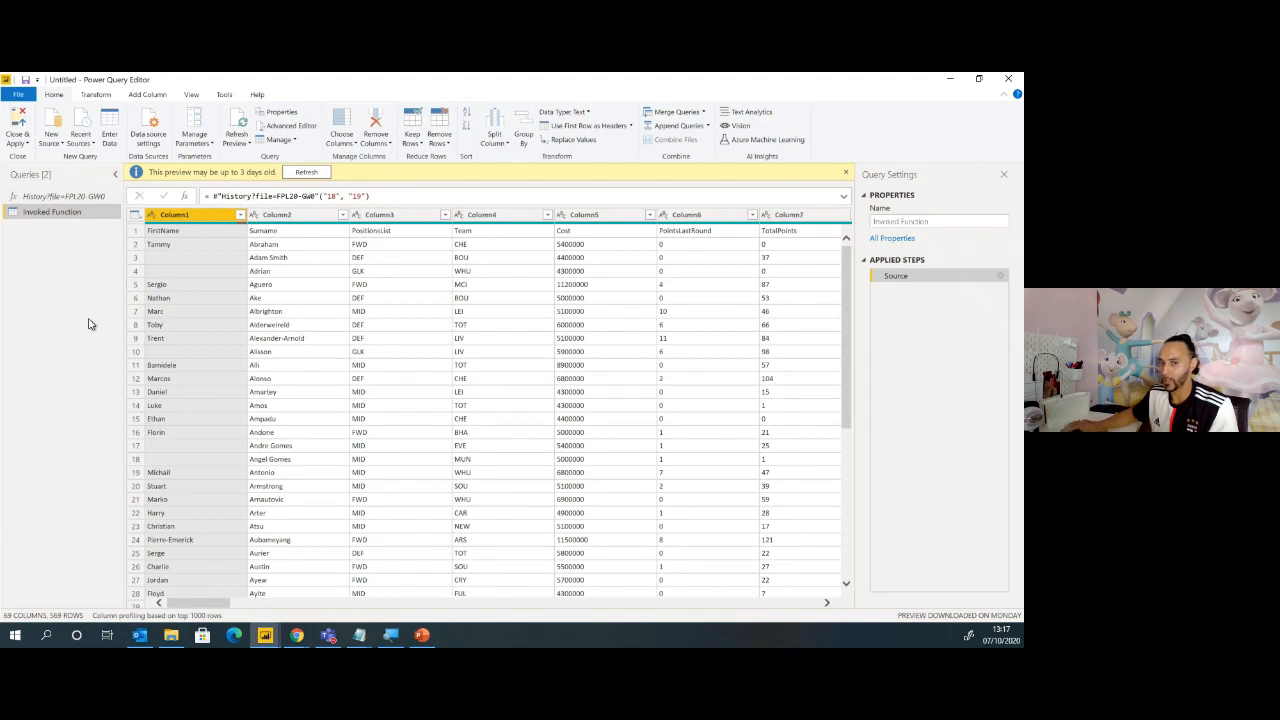
{"action": "left_click", "coordinate": [59, 146]}
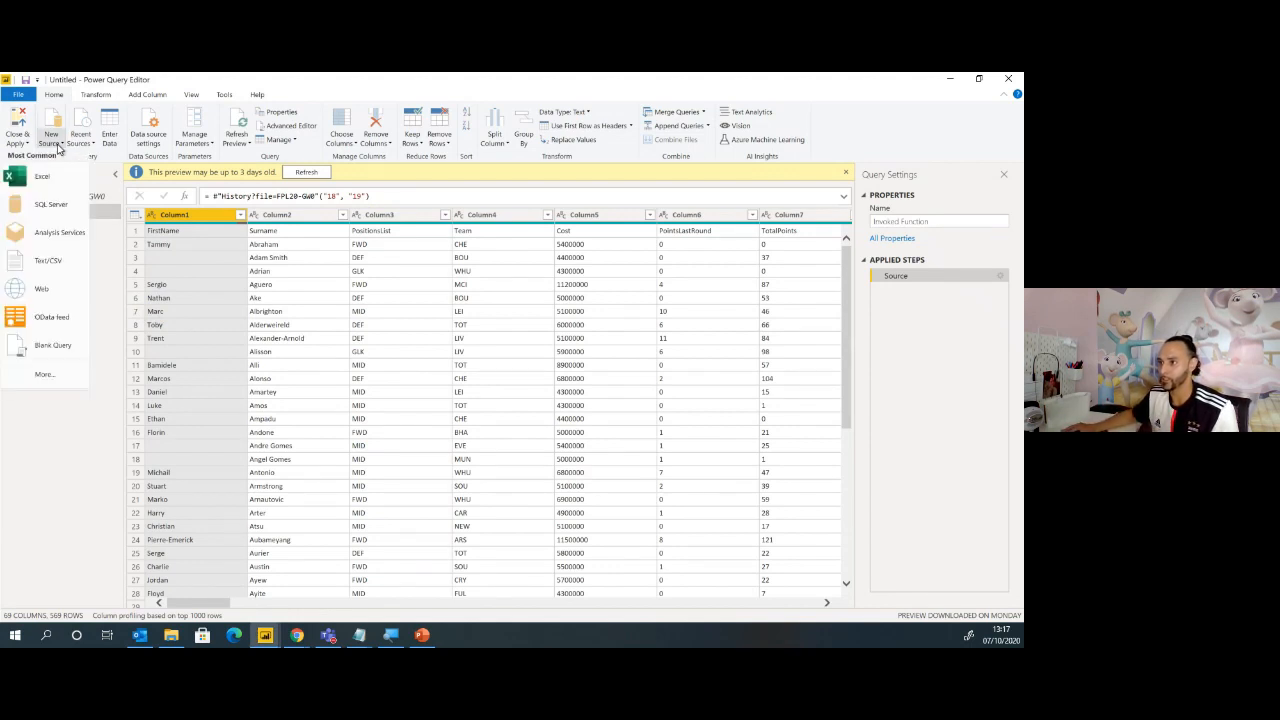
{"action": "left_click", "coordinate": [59, 292]}
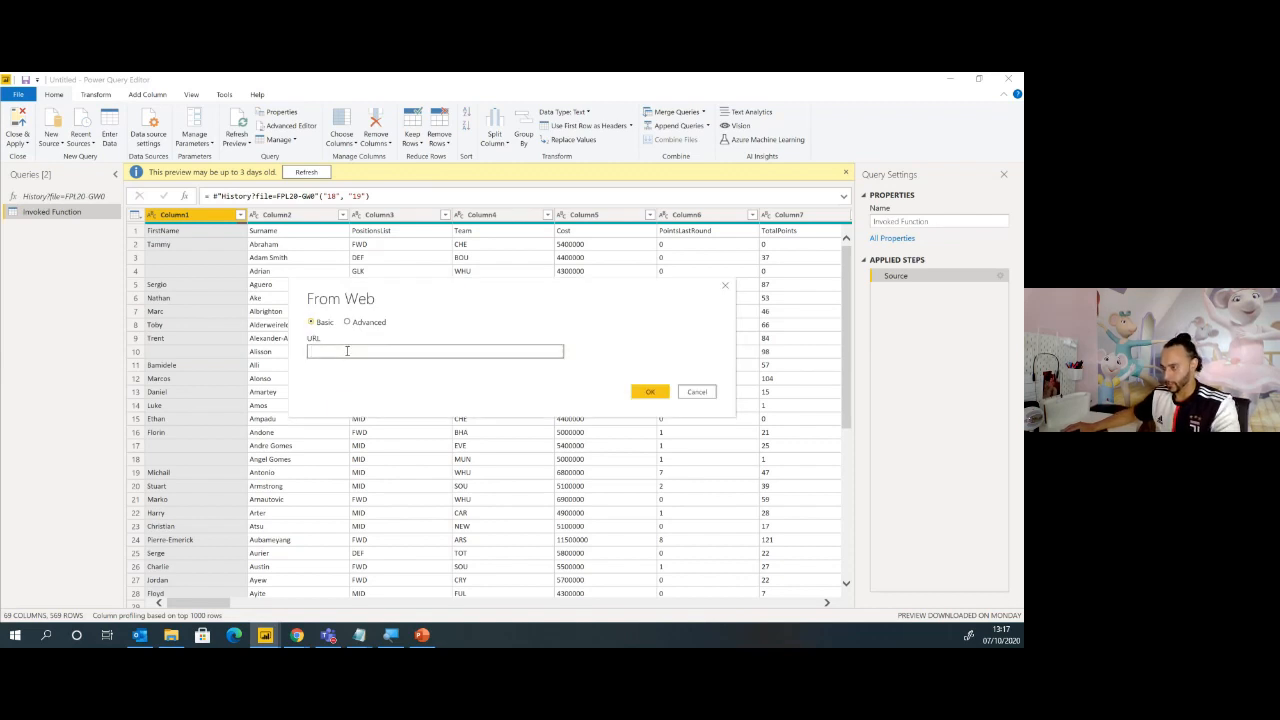
{"action": "key", "text": "ctrl+v"}
{"action": "left_click", "coordinate": [645, 394]}
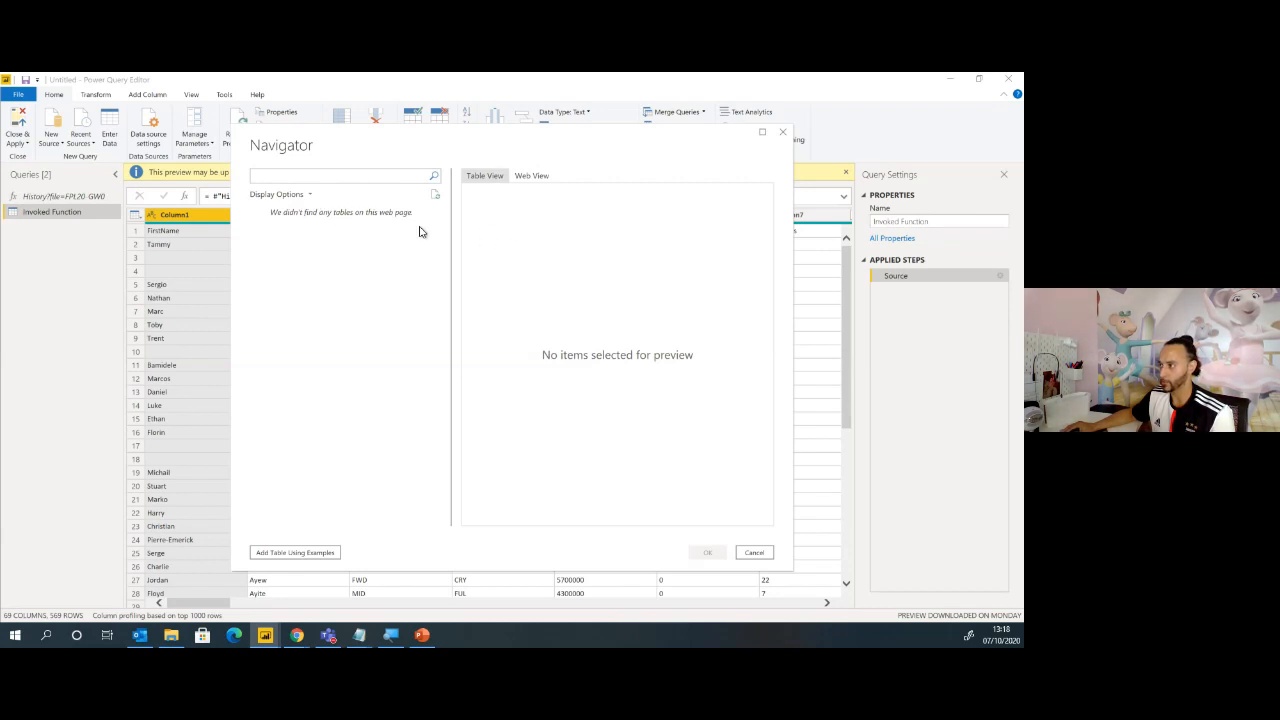
Start adding a table using examples from the History page and enter FL16-GW5 as the first Column1 example
{"action": "left_click", "coordinate": [339, 541]}
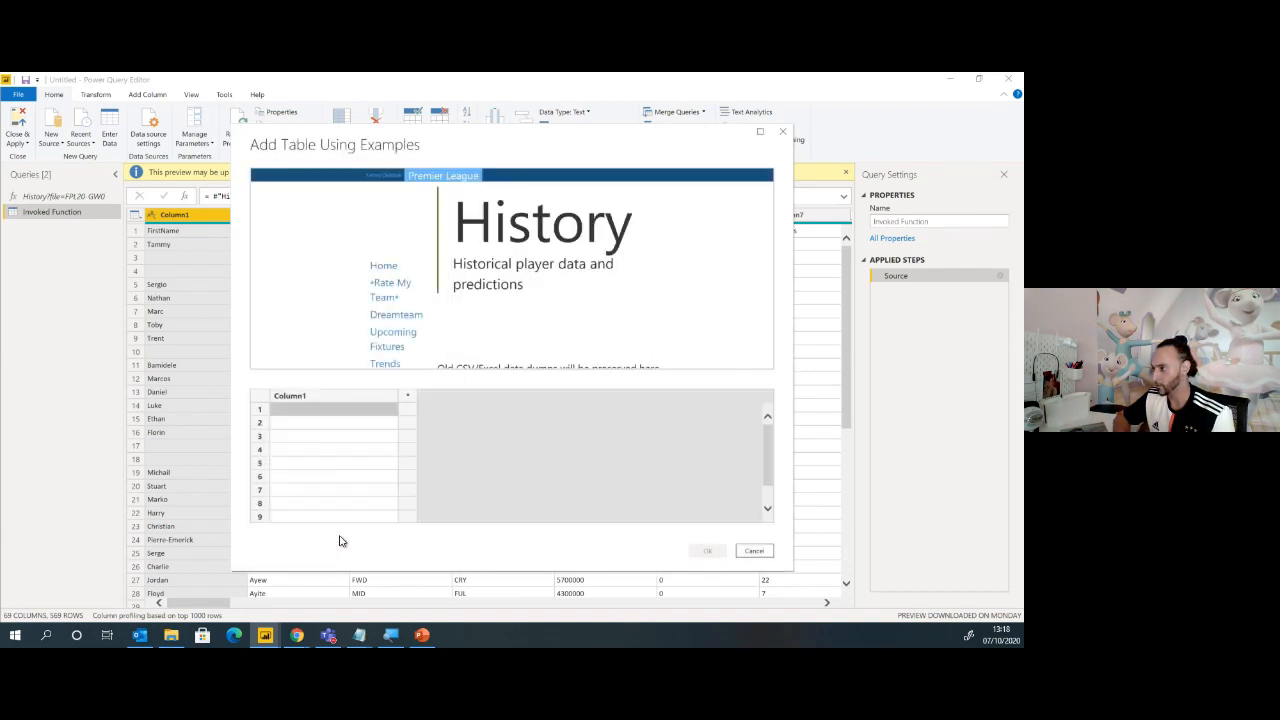
{"action": "scroll", "coordinate": [600, 262], "scroll_direction": "down", "scroll_amount": 1}
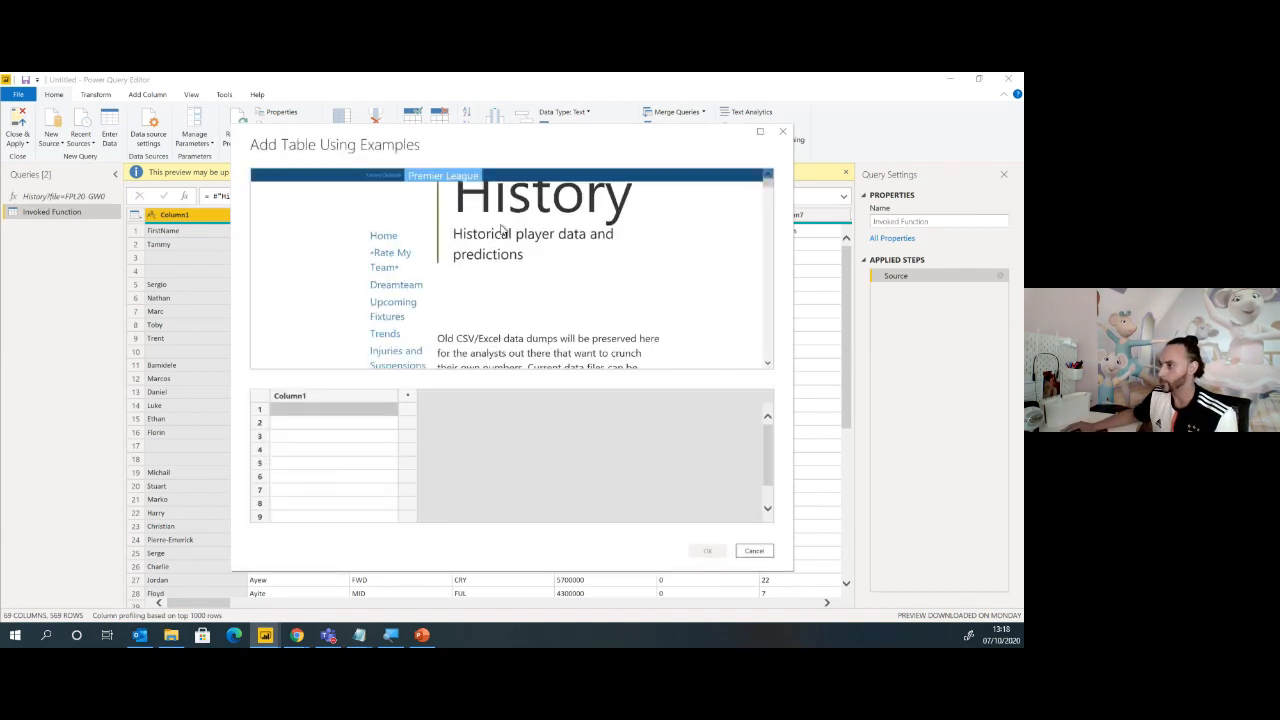
{"action": "scroll", "coordinate": [558, 251], "scroll_direction": "down", "scroll_amount": 1}
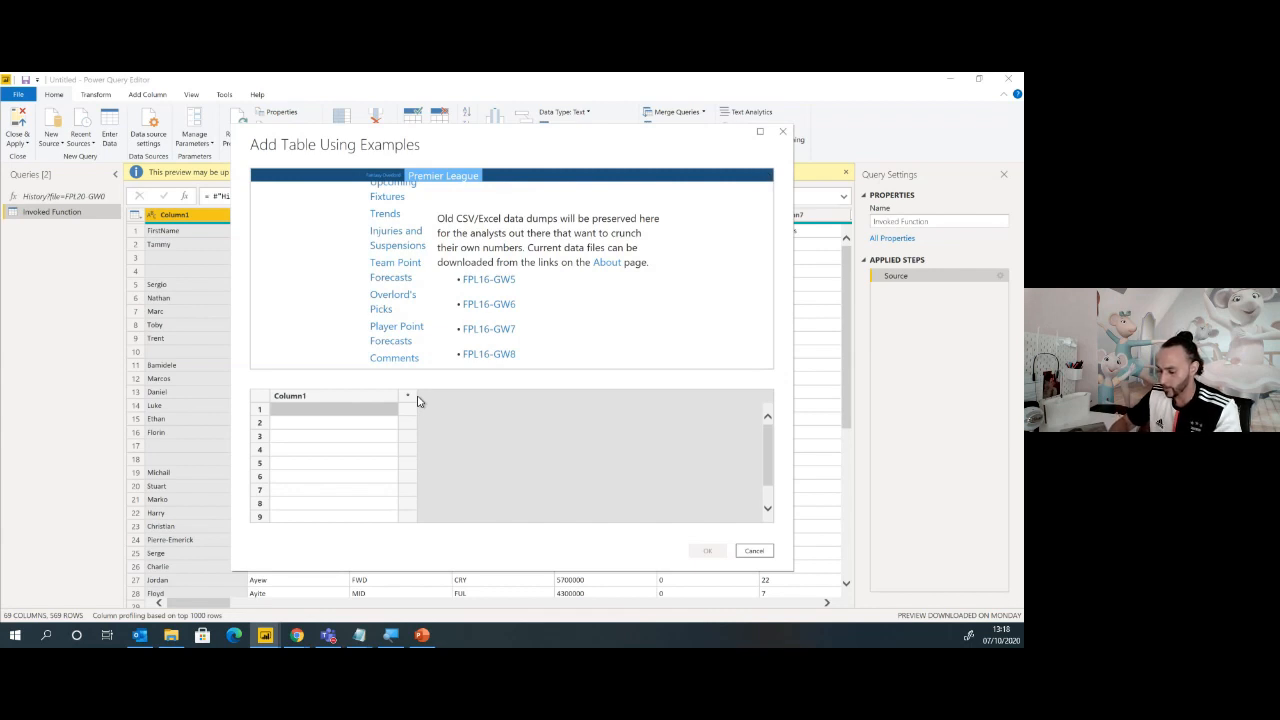
{"action": "type", "text": "FP"}
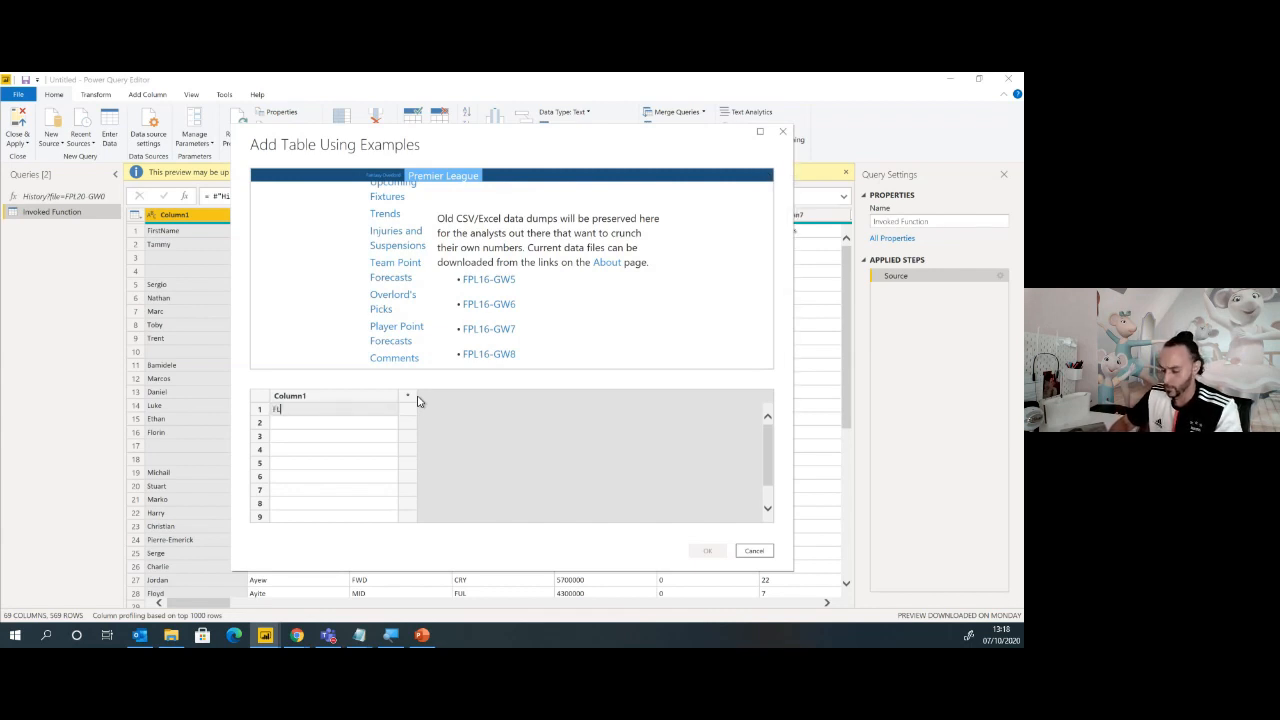
{"action": "type", "text": "L16-GW5"}
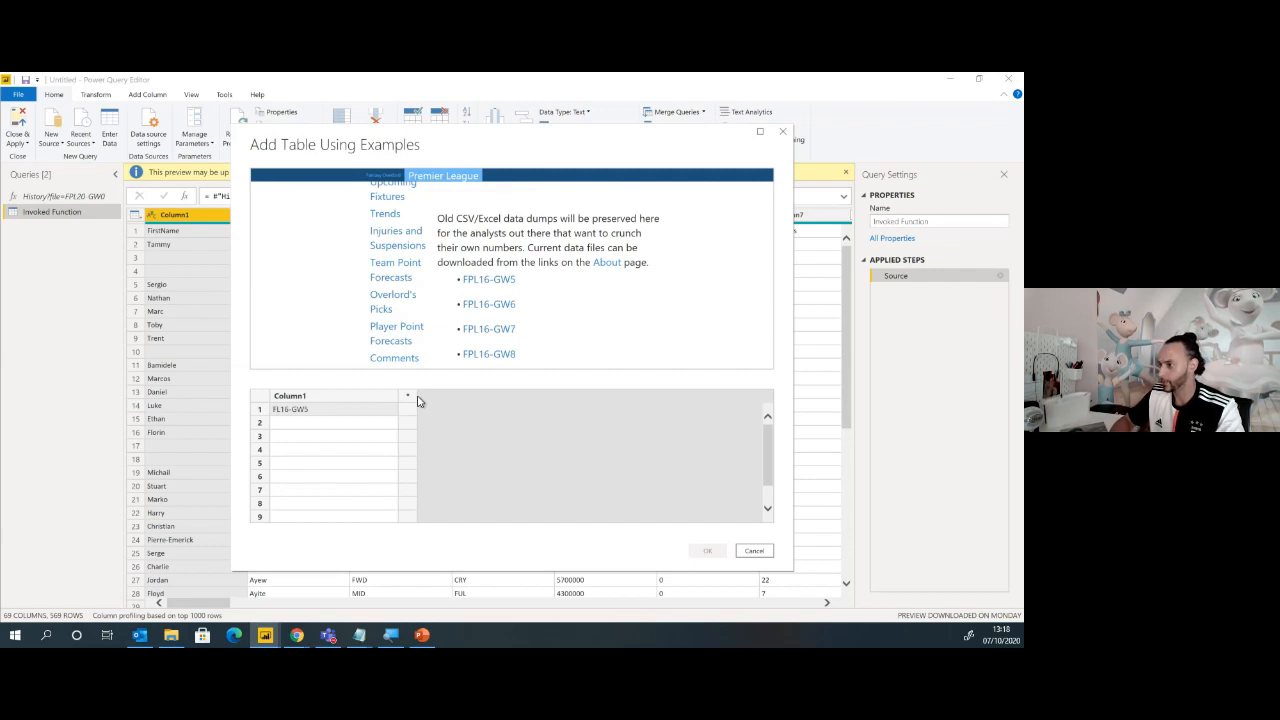
{"action": "key", "text": "Return"}
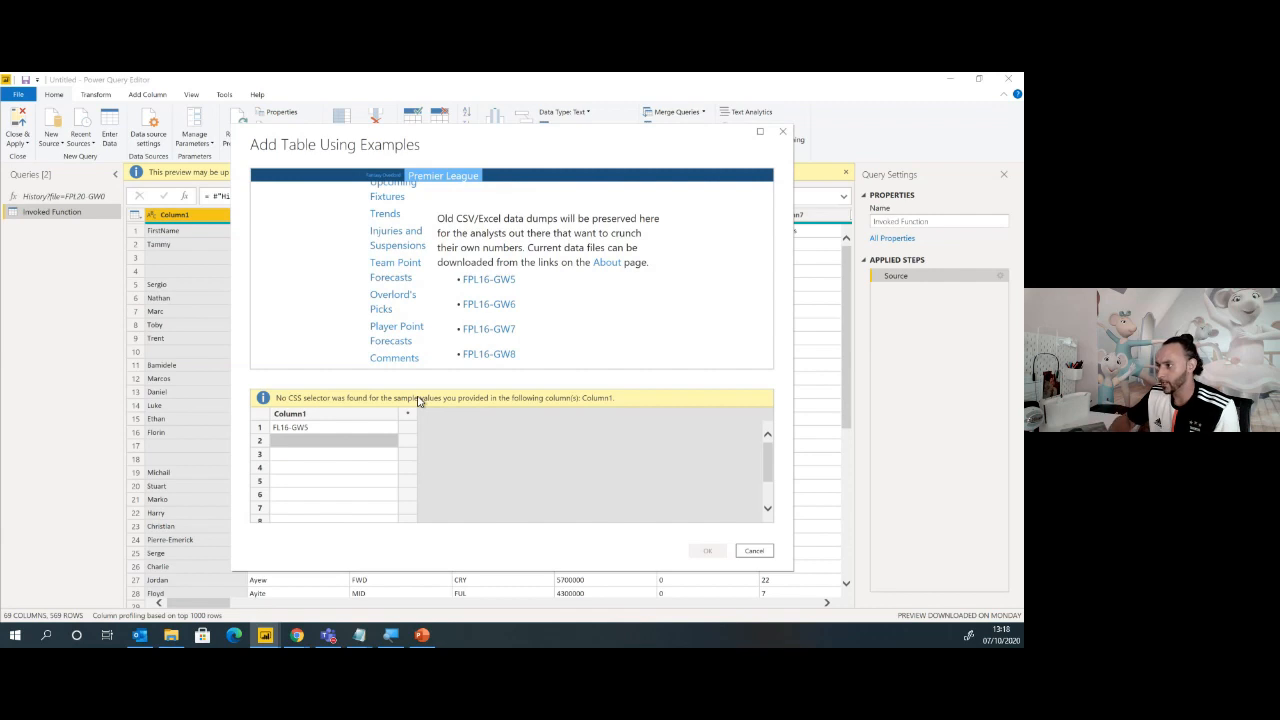
Enter FPL16-GW6 as the second example value in Column1
{"action": "type", "text": "FPL"}
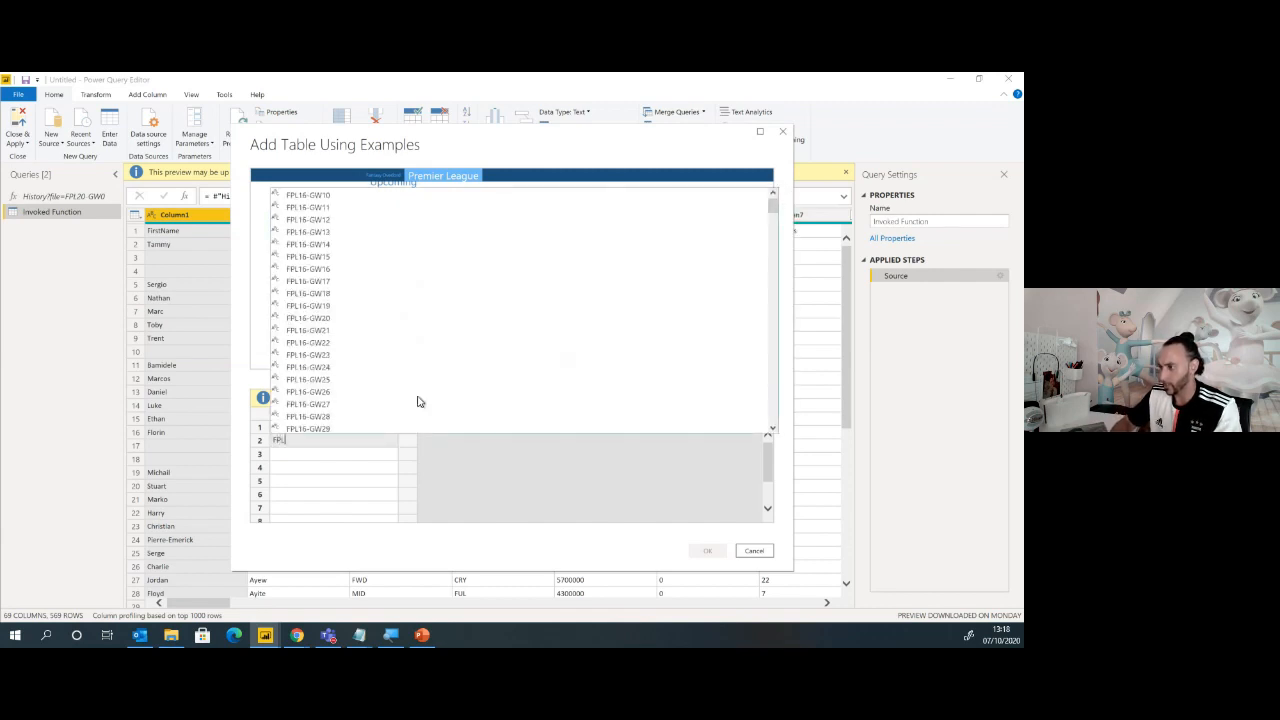
{"action": "type", "text": "-16"}
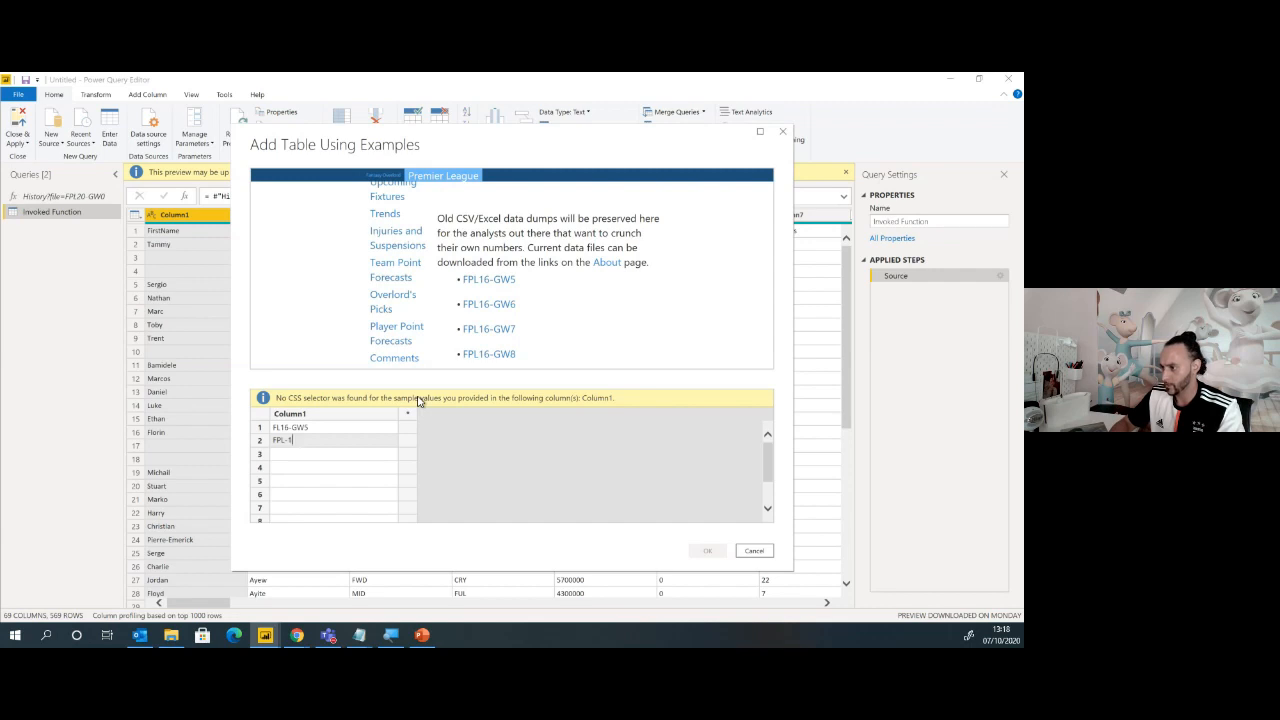
{"action": "key", "text": "BackSpace"}
{"action": "key", "text": "BackSpace"}
{"action": "type", "text": "1"}
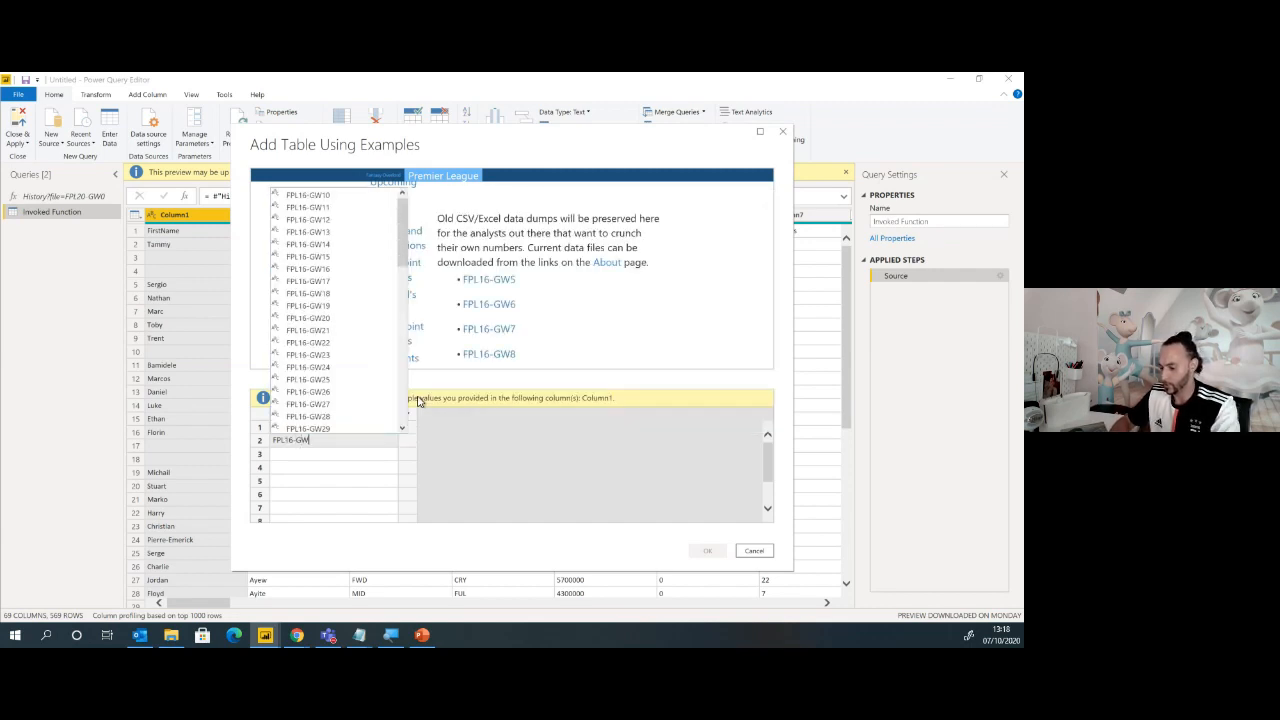
{"action": "type", "text": "6"}
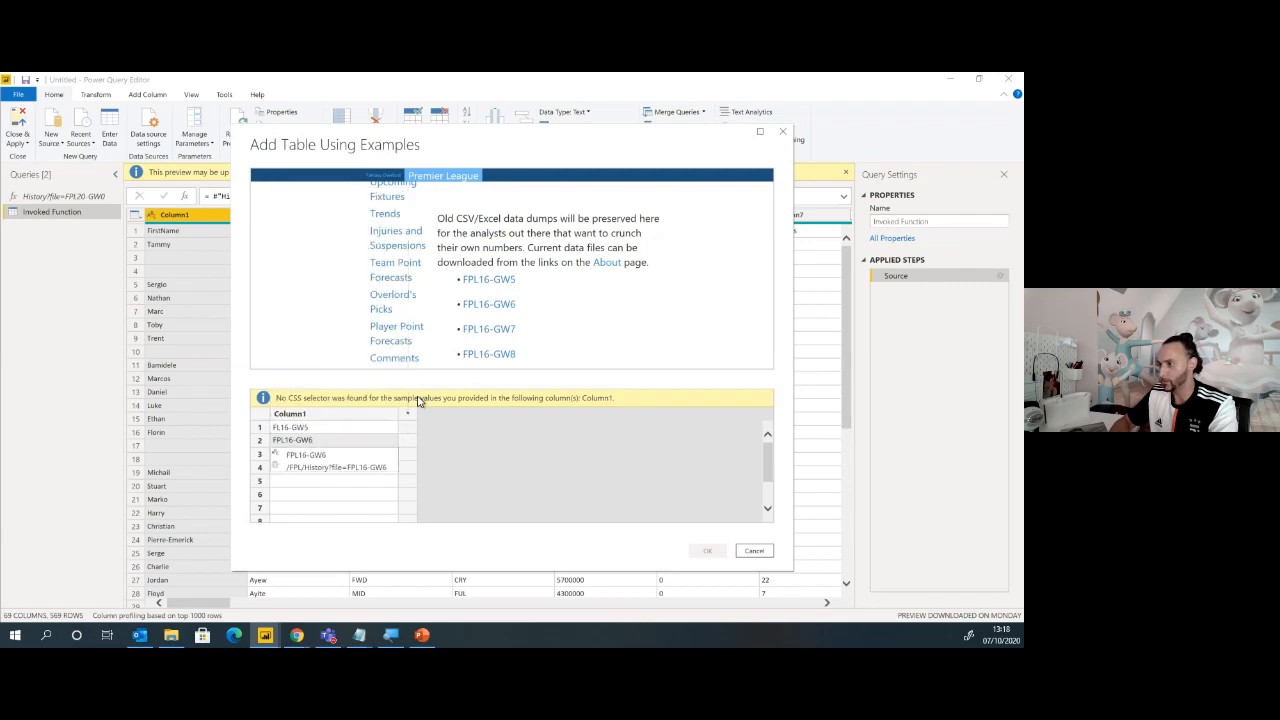
{"action": "key", "text": "Return"}
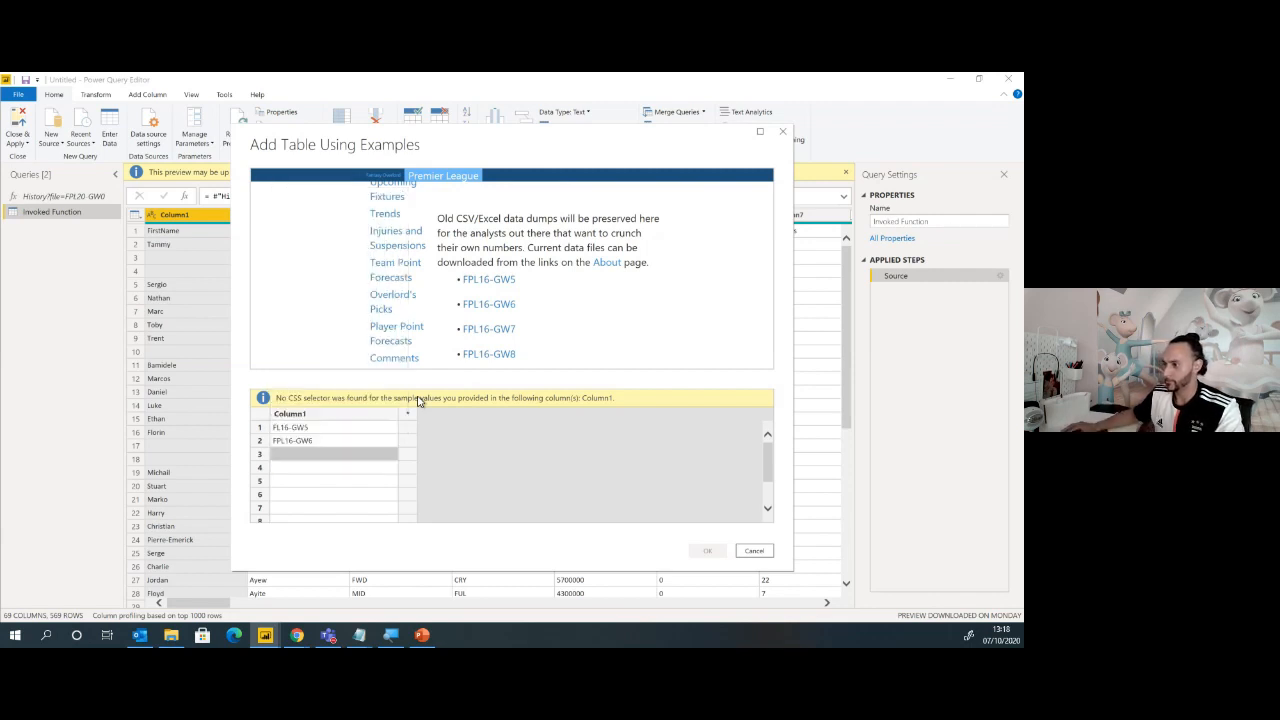
Correct the first Column1 example to FPL16-GW5
{"action": "left_click", "coordinate": [325, 432]}
{"action": "left_click", "coordinate": [330, 429]}
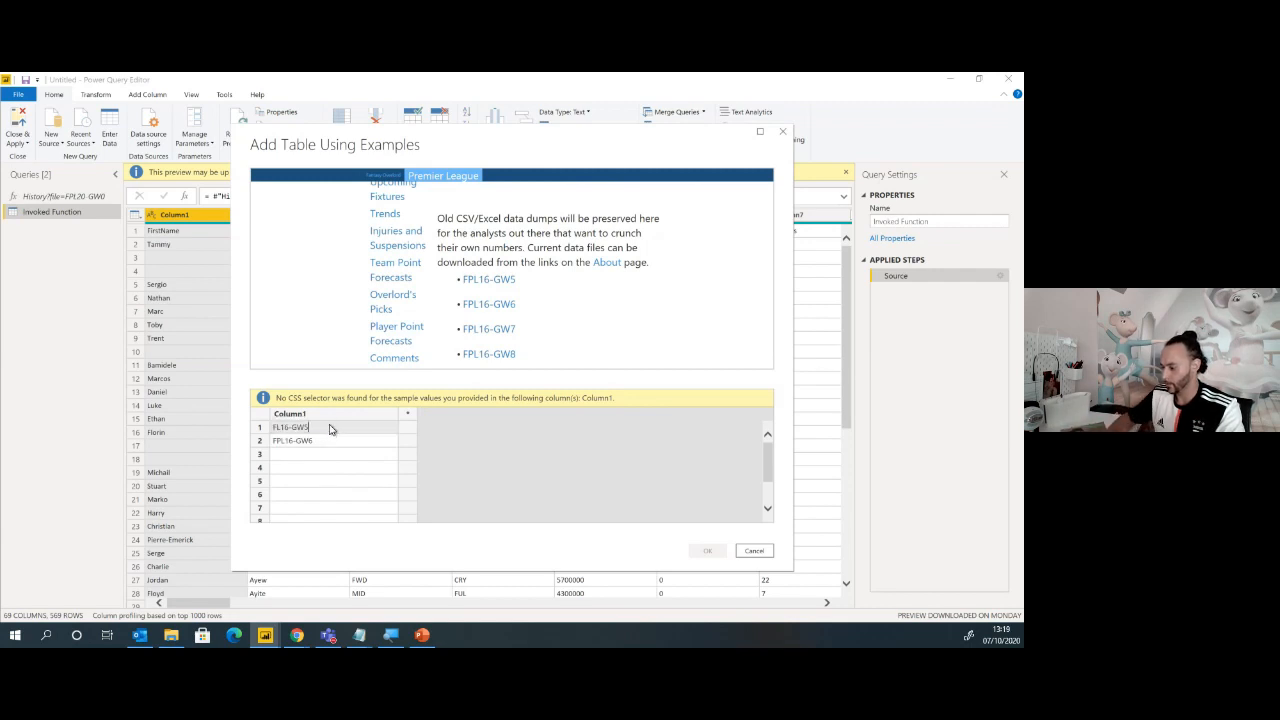
{"action": "type", "text": "5"}
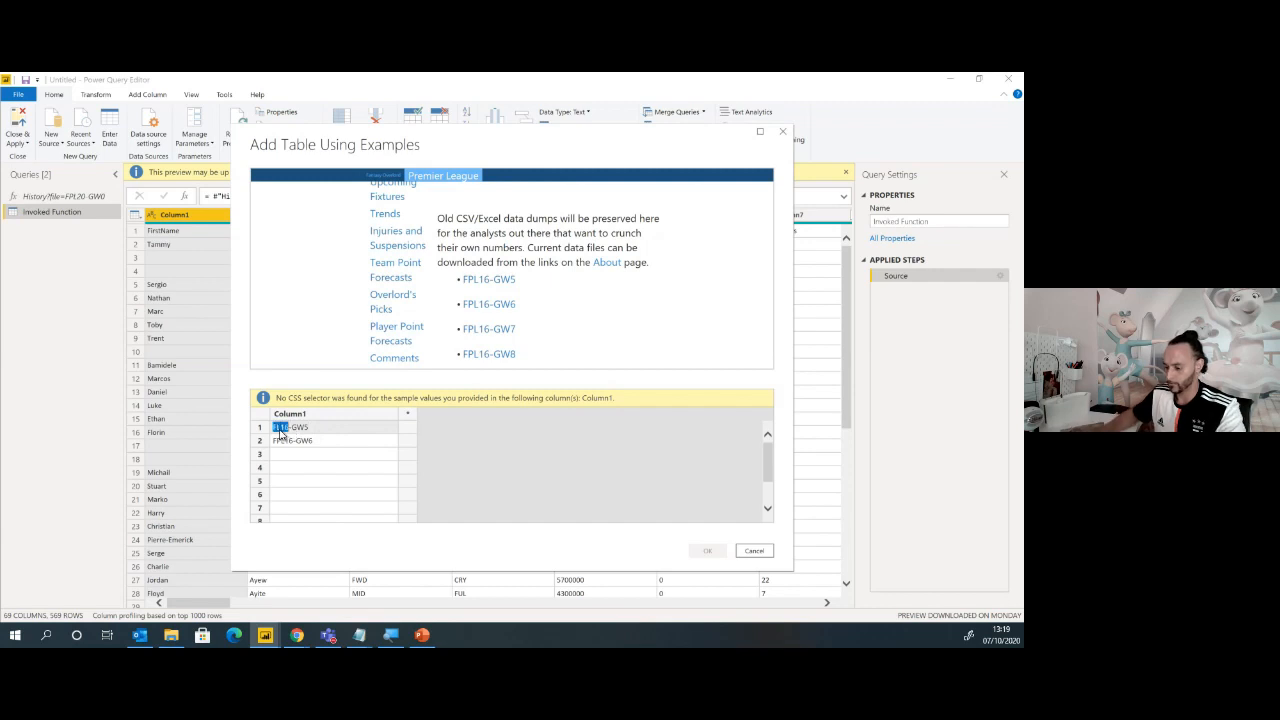
{"action": "type", "text": "FPL"}
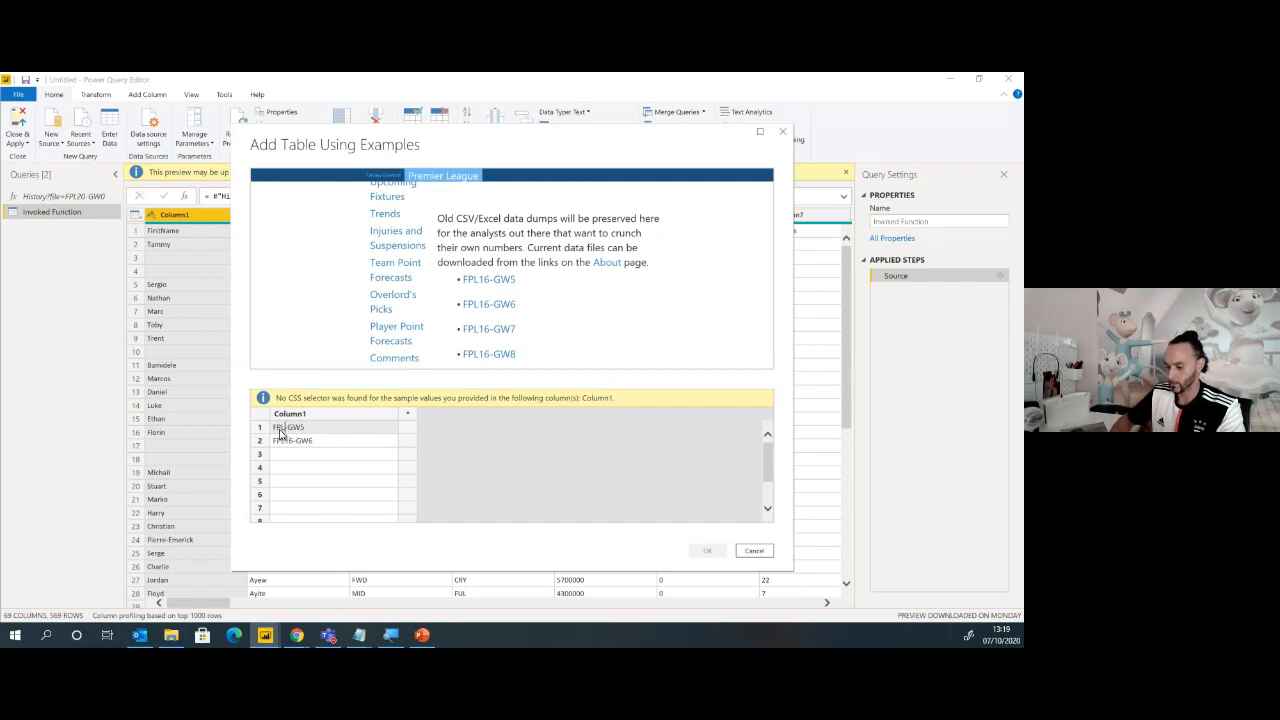
{"action": "type", "text": "16"}
{"action": "key", "text": "Return"}
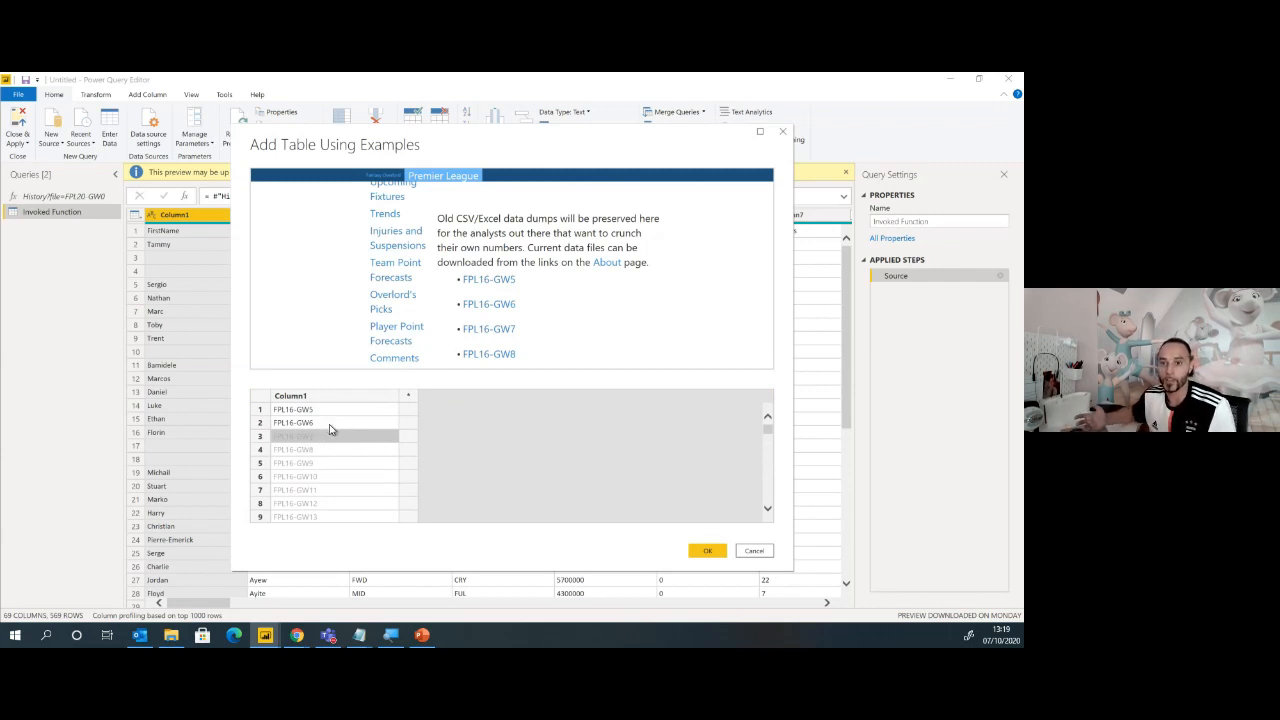
Check the suggested file names through the last row, accept the example table, and load Table 1 as a new query
{"action": "scroll", "coordinate": [350, 455], "scroll_direction": "down", "scroll_amount": 3}
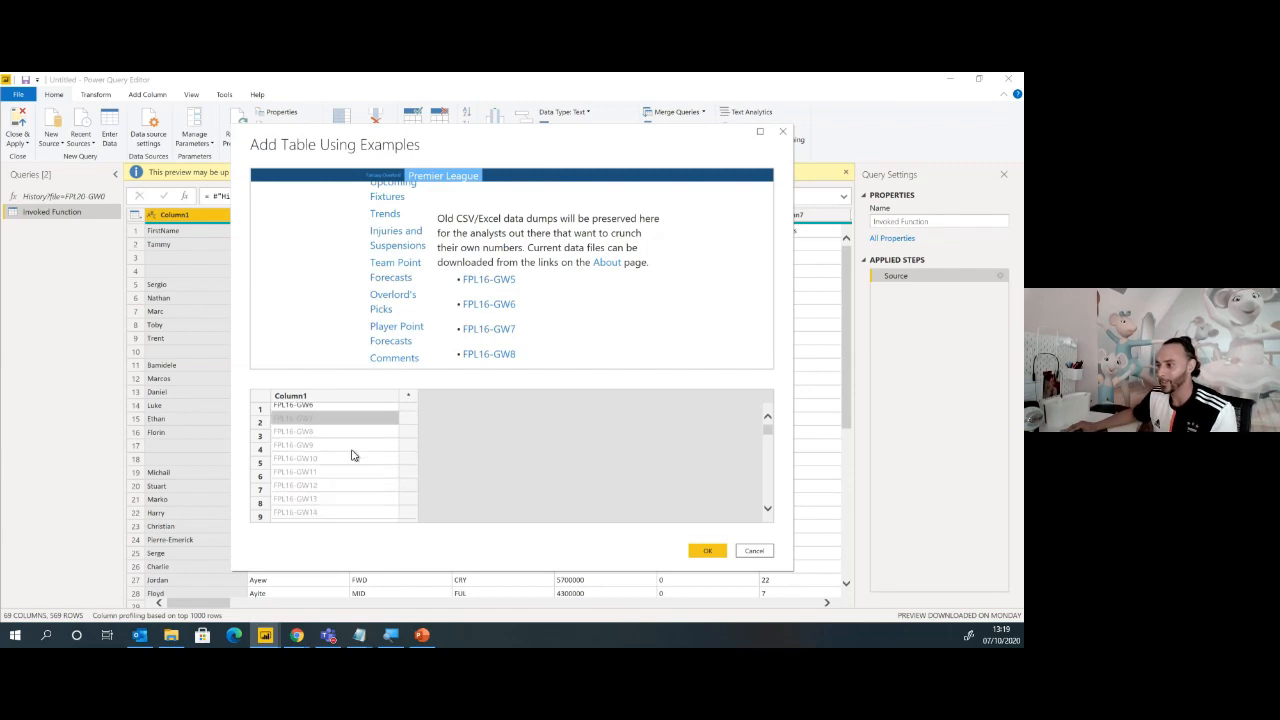
{"action": "scroll", "coordinate": [350, 459], "scroll_direction": "down", "scroll_amount": 5}
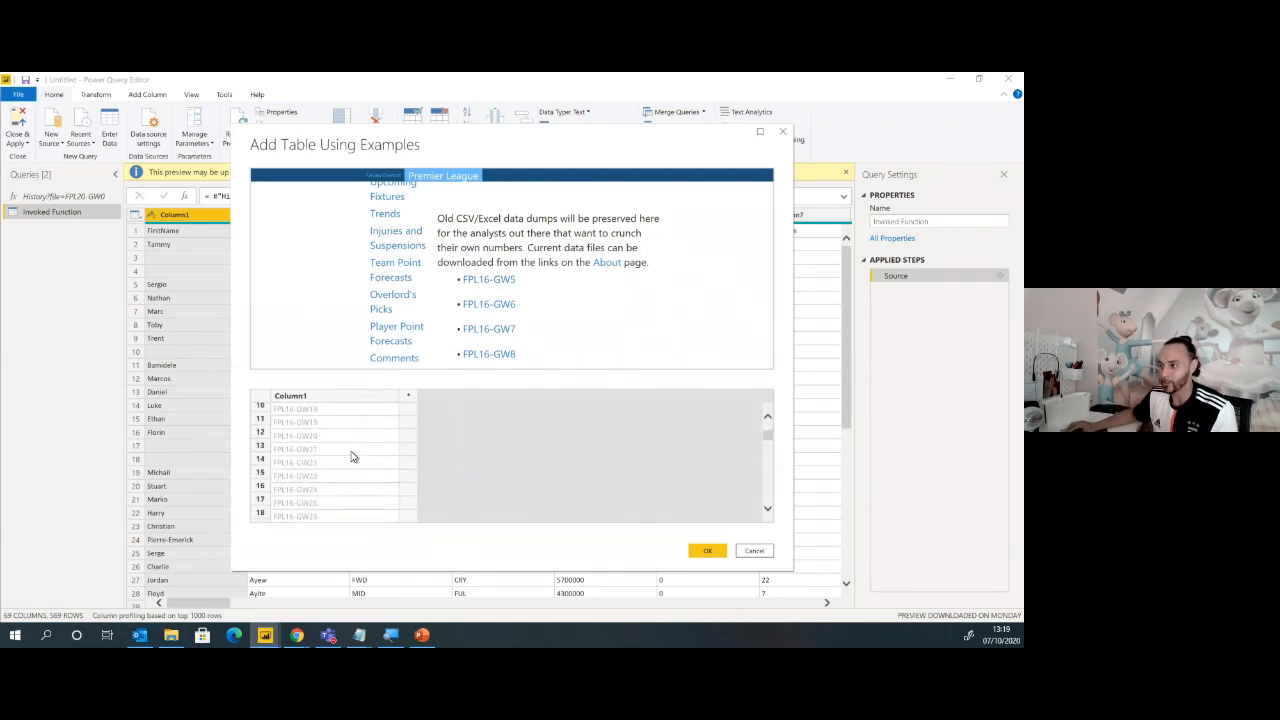
{"action": "scroll", "coordinate": [352, 459], "scroll_direction": "down", "scroll_amount": 7}
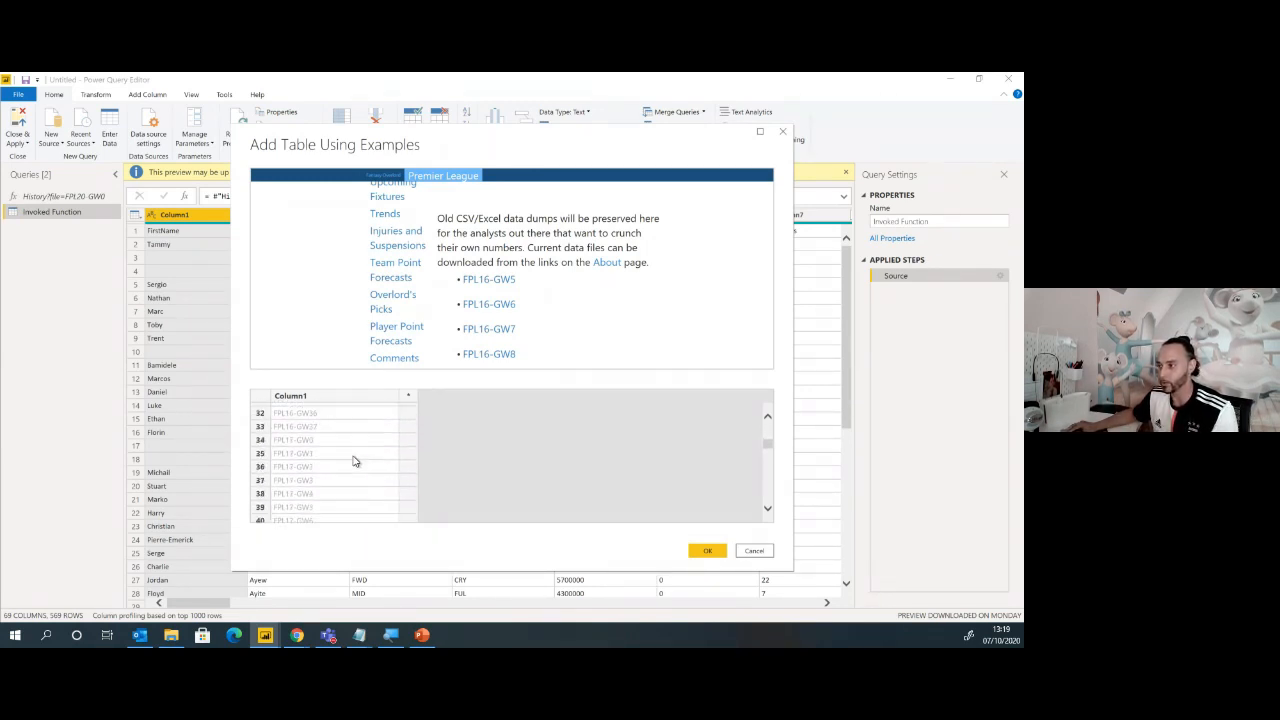
{"action": "scroll", "coordinate": [357, 462], "scroll_direction": "down", "scroll_amount": 2}
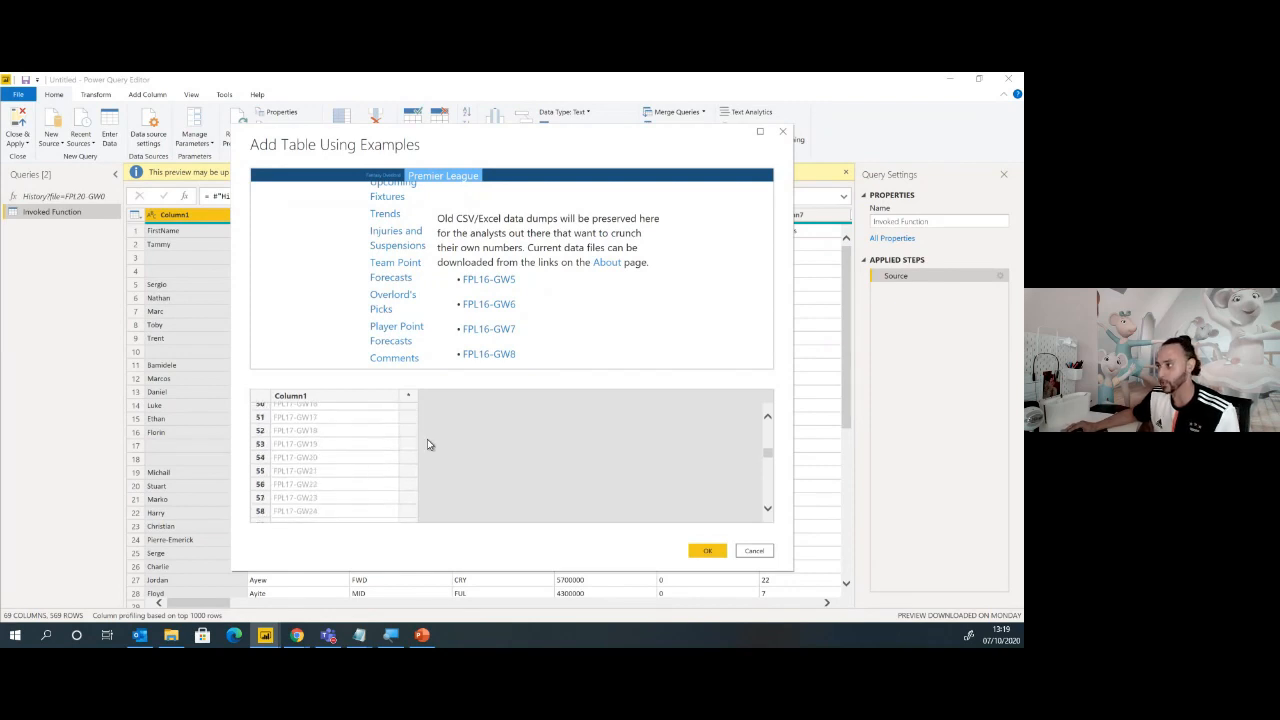
{"action": "left_click_drag", "start_coordinate": [771, 457], "coordinate": [771, 514]}
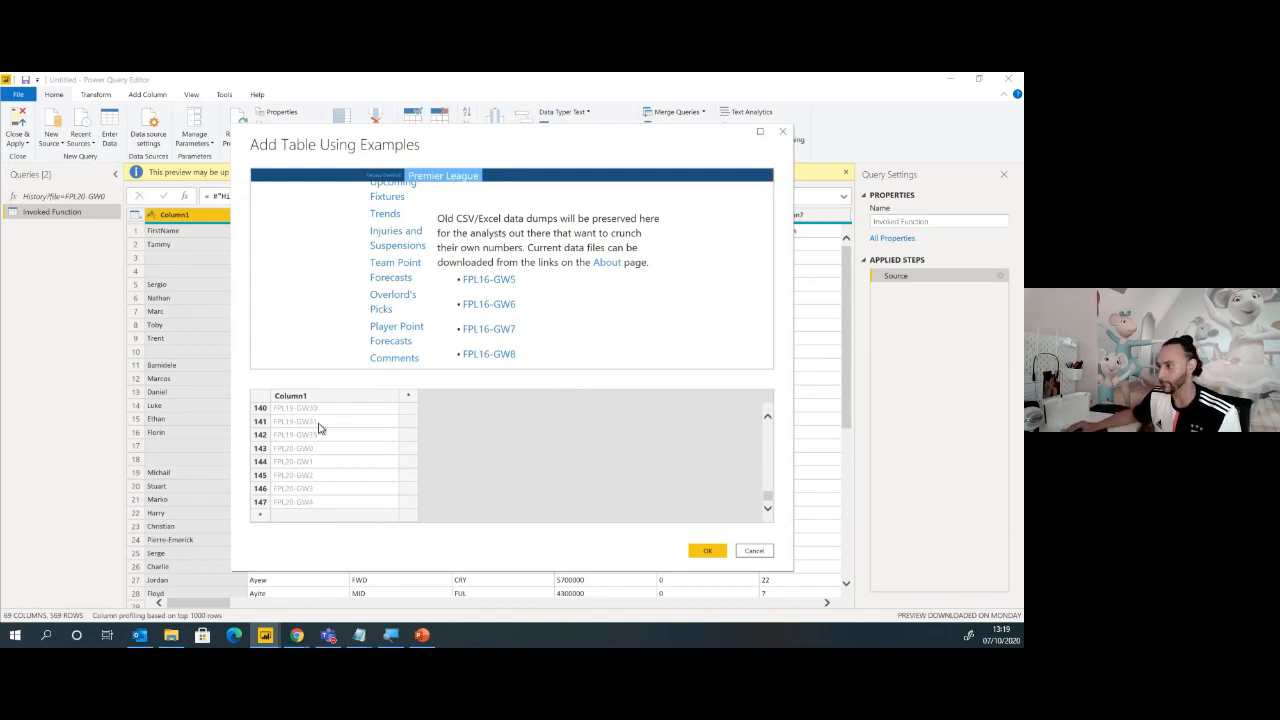
{"action": "left_click", "coordinate": [712, 553]}
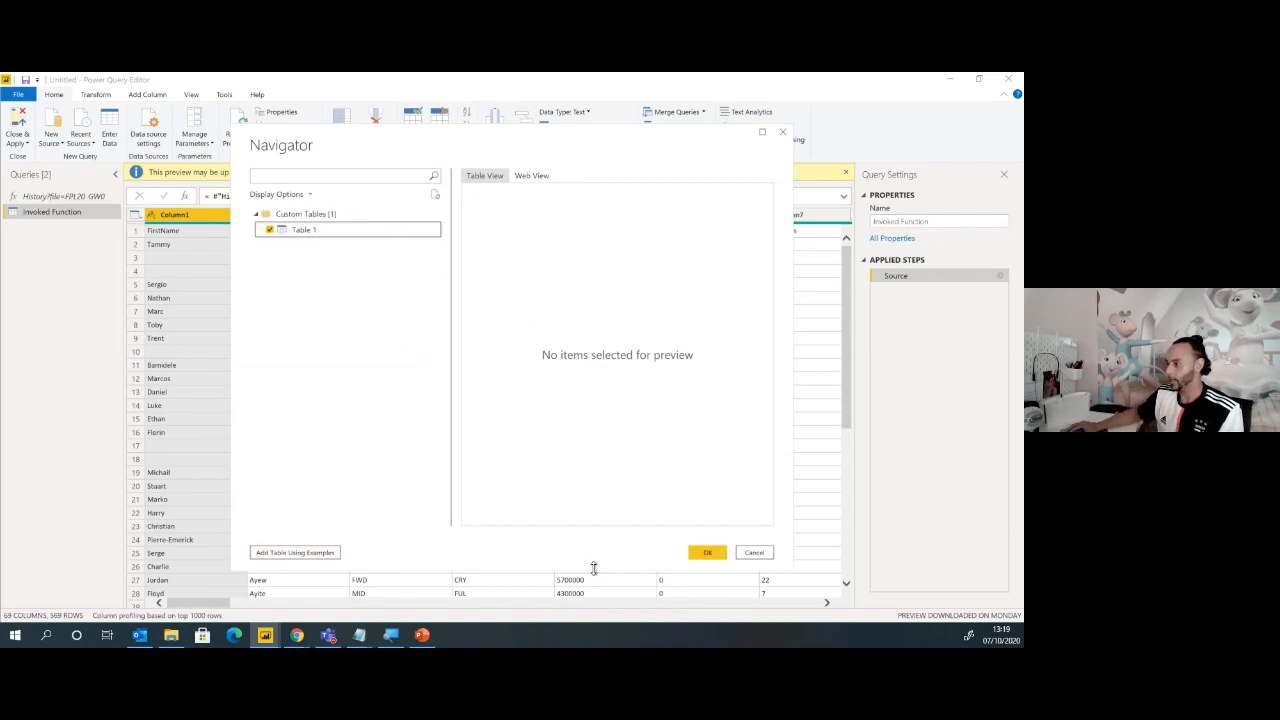
{"action": "left_click", "coordinate": [702, 552]}
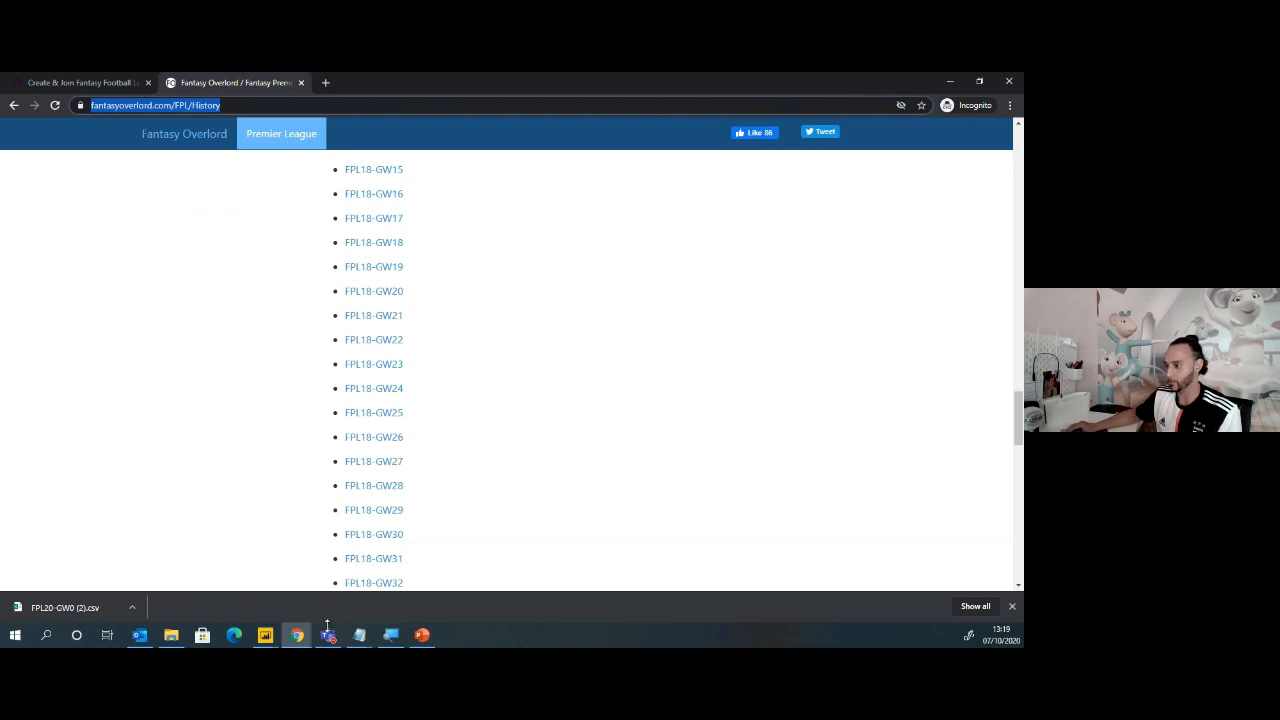
{"action": "left_click", "coordinate": [267, 636]}
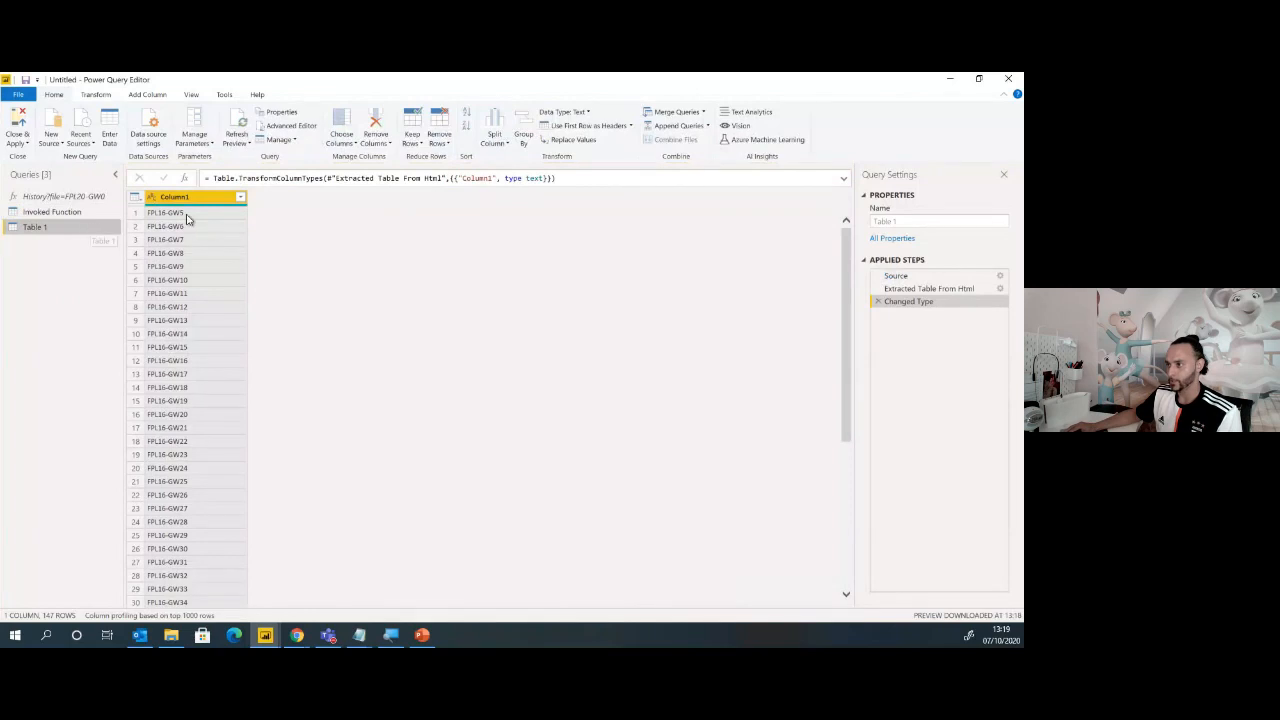
Split Column1 of Table 1 by delimiter at the hyphen, separating the FPL year from the gameweek
{"action": "mouse_move", "coordinate": [185, 209]}
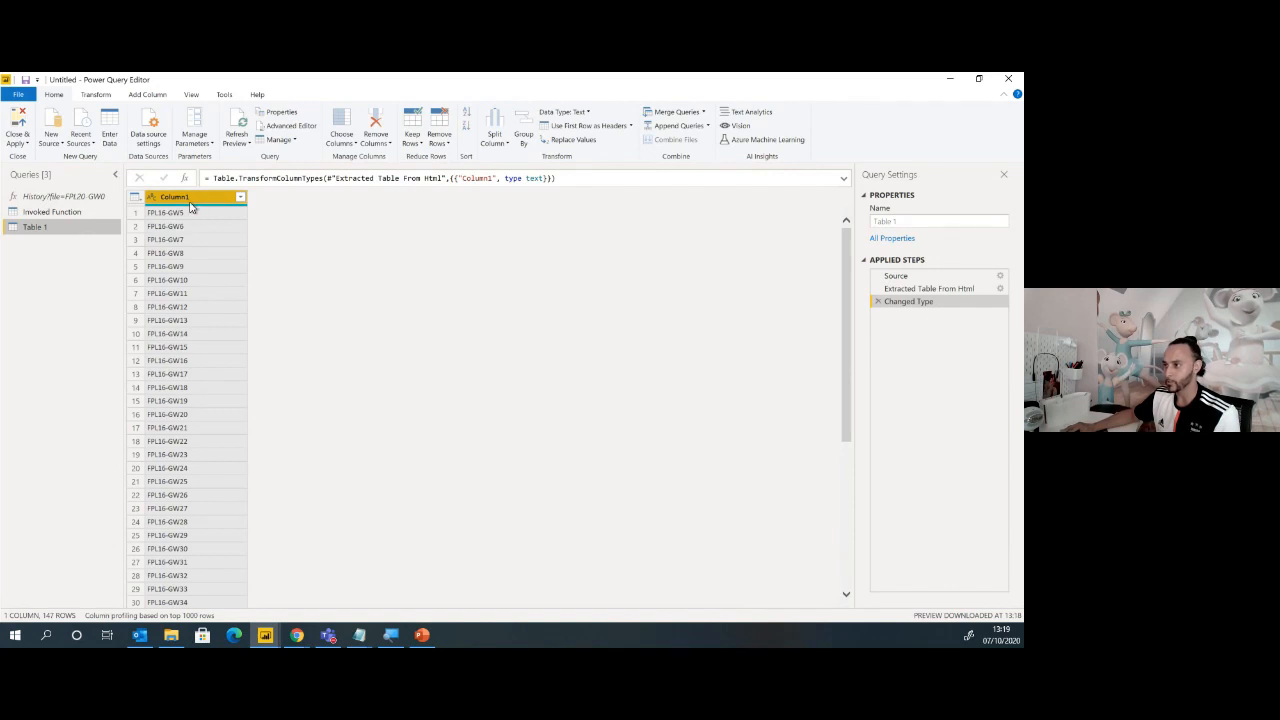
{"action": "right_click", "coordinate": [191, 206]}
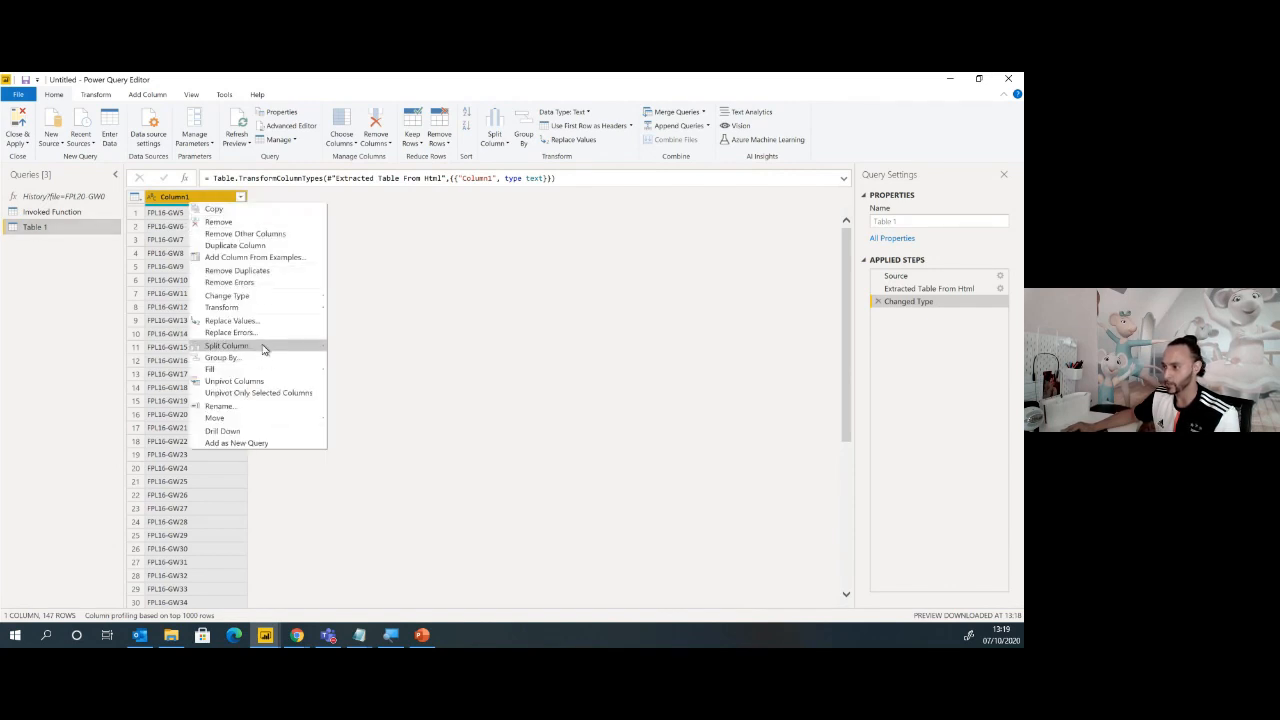
{"action": "mouse_move", "coordinate": [270, 348]}
{"action": "left_click", "coordinate": [349, 346]}
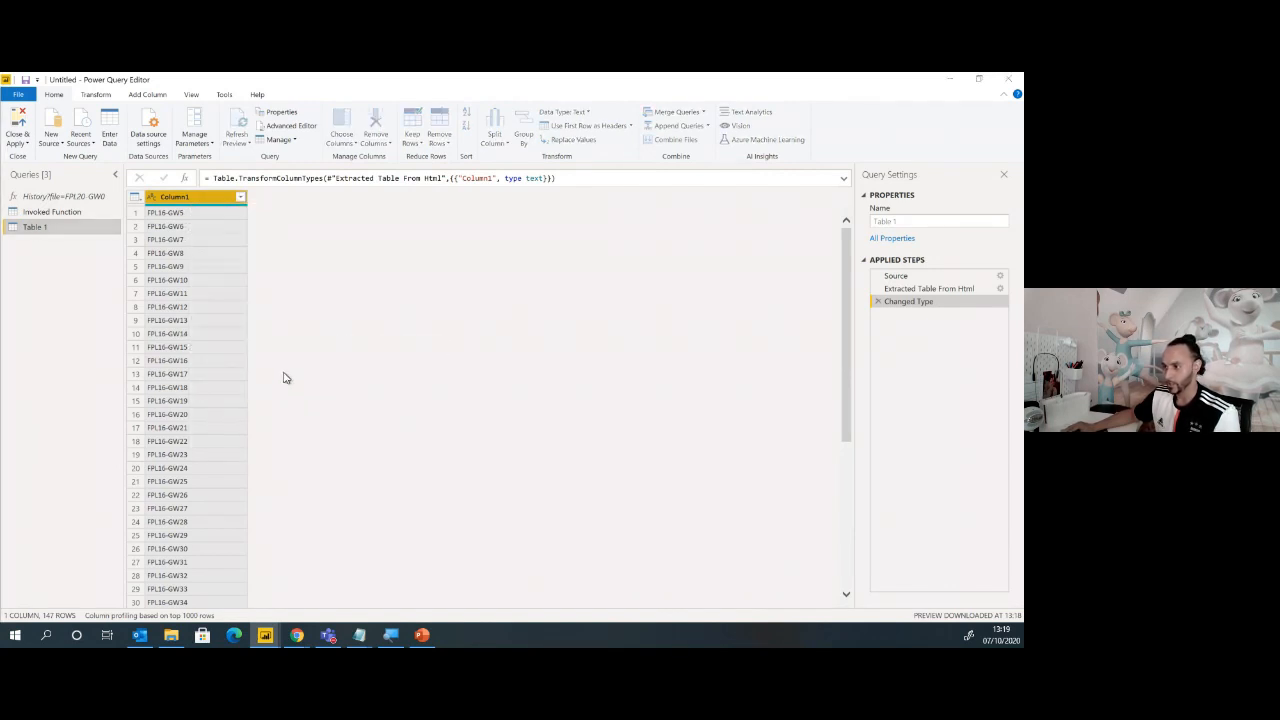
{"action": "left_click", "coordinate": [645, 437]}
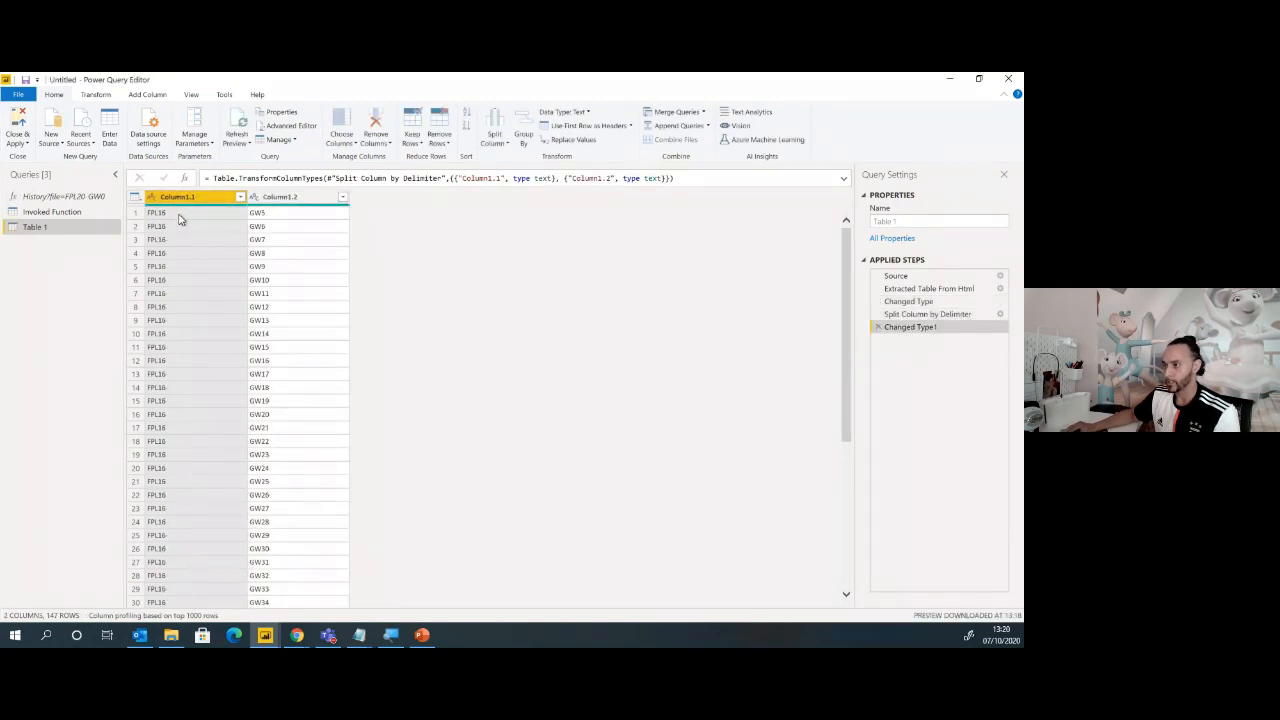
Replace FPL with nothing in Column1.1 so only the year digits are kept
{"action": "left_click", "coordinate": [180, 217]}
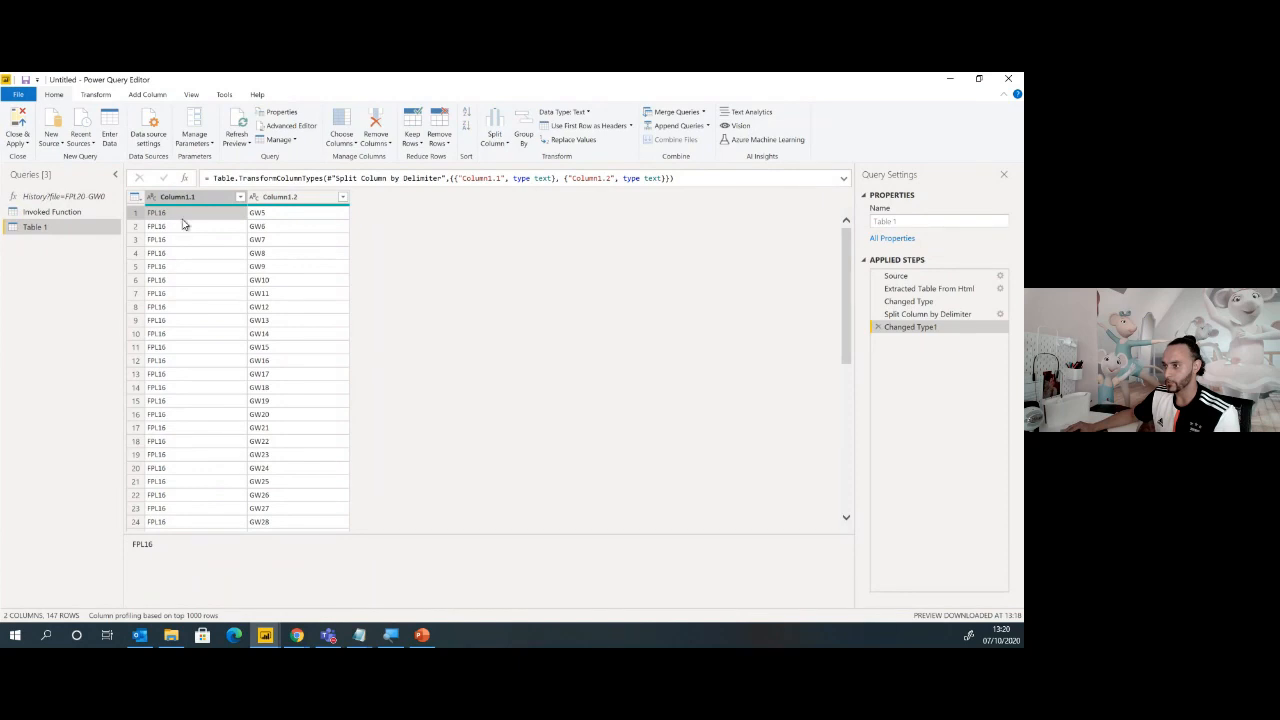
{"action": "right_click", "coordinate": [183, 220]}
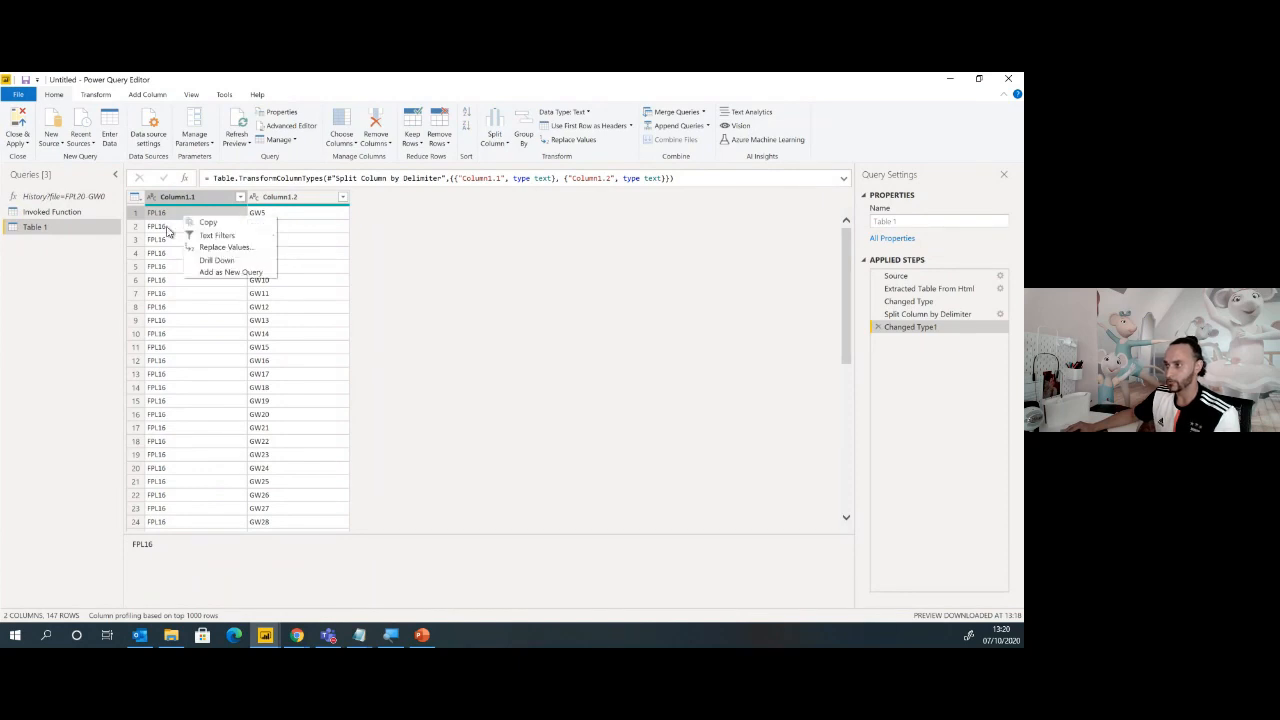
{"action": "left_click", "coordinate": [237, 246]}
{"action": "left_click", "coordinate": [338, 334]}
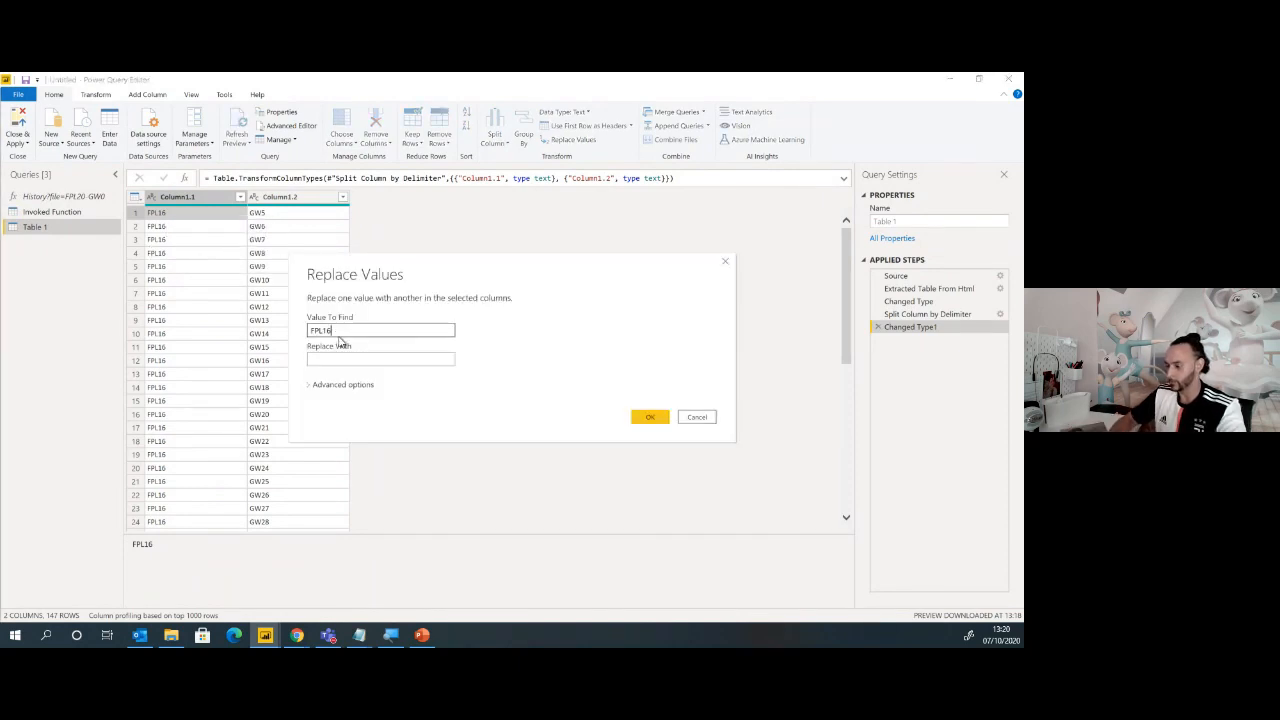
{"action": "left_click", "coordinate": [345, 358]}
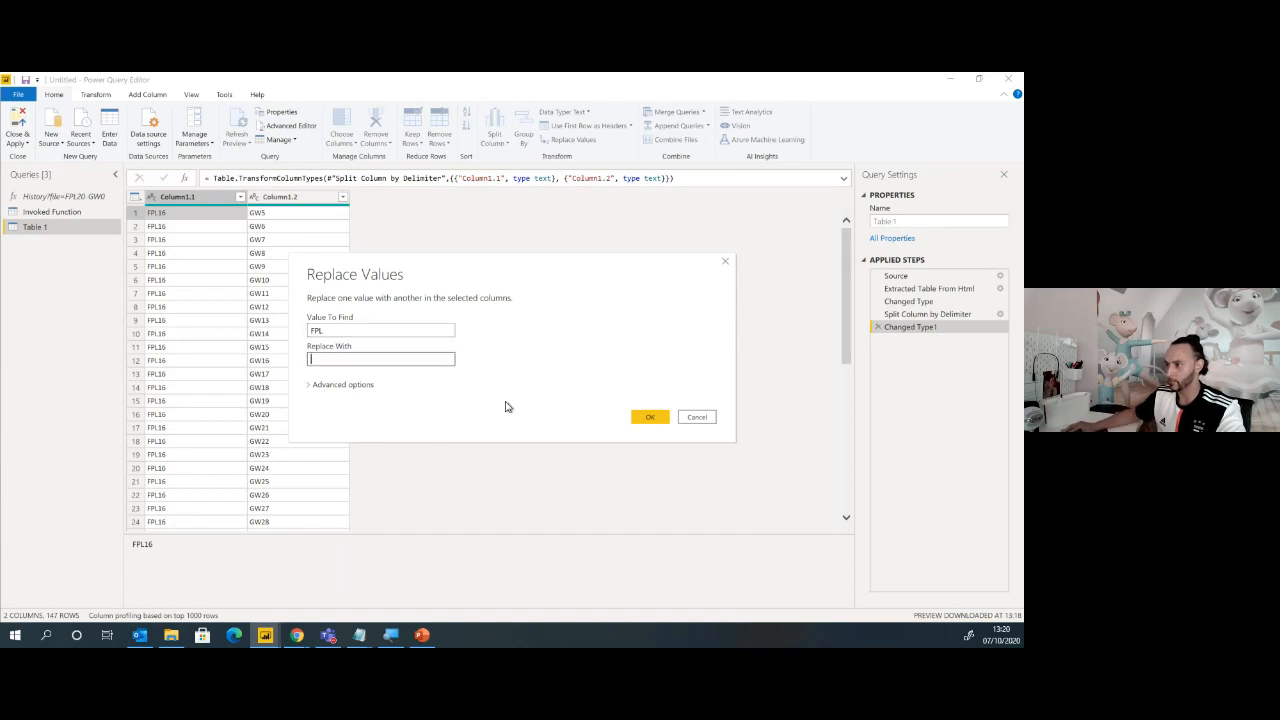
{"action": "left_click", "coordinate": [650, 417]}
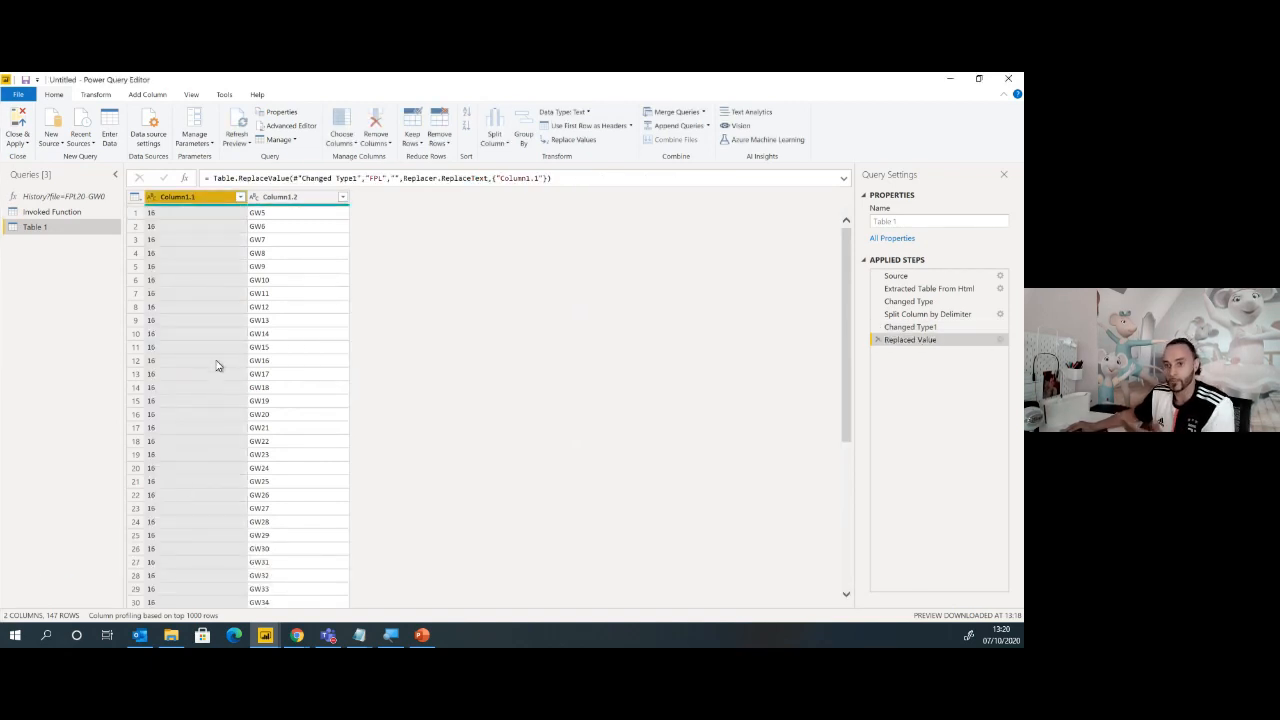
Replace GW with nothing in Column1.2 so only the gameweek numbers are kept
{"action": "left_click", "coordinate": [297, 215]}
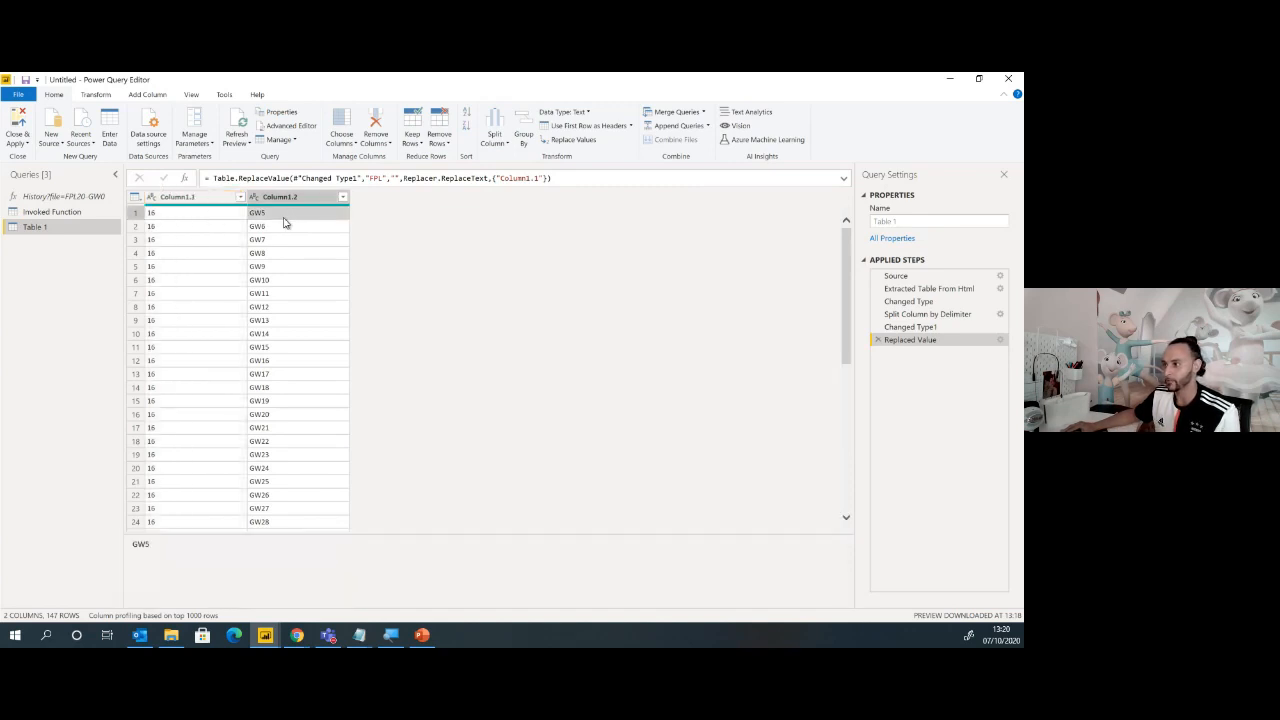
{"action": "right_click", "coordinate": [284, 220]}
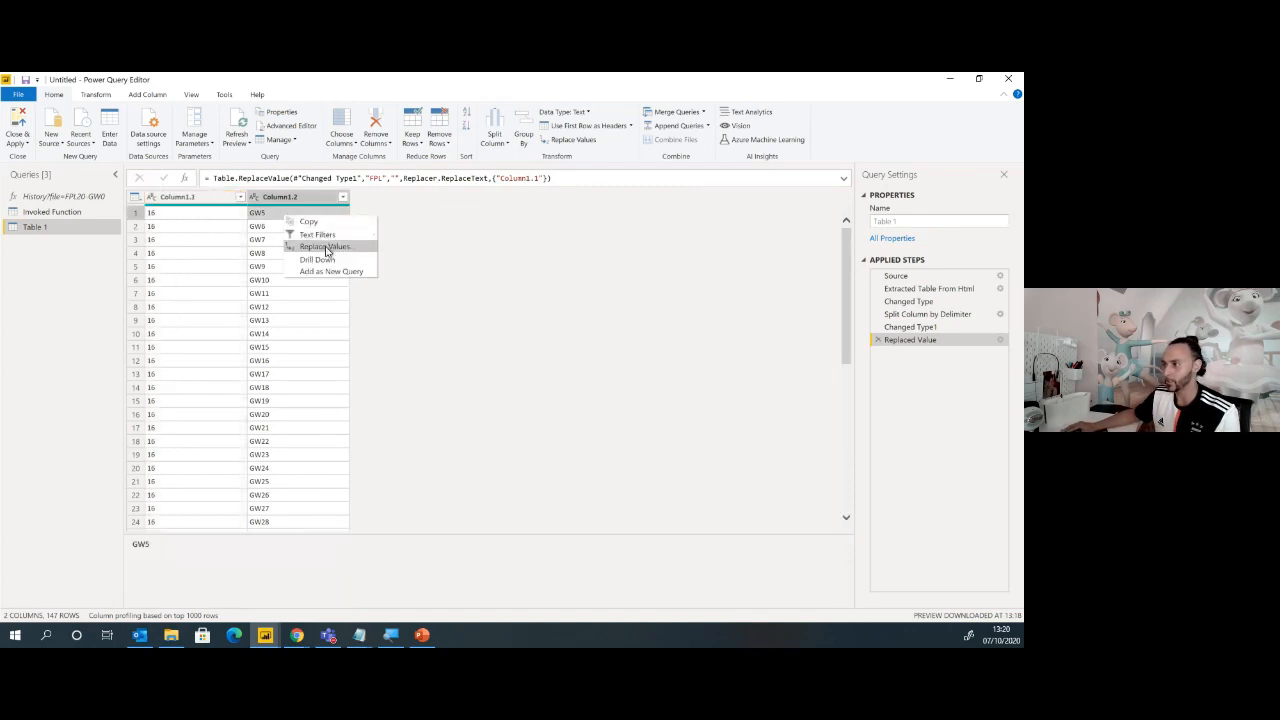
{"action": "left_click", "coordinate": [308, 247]}
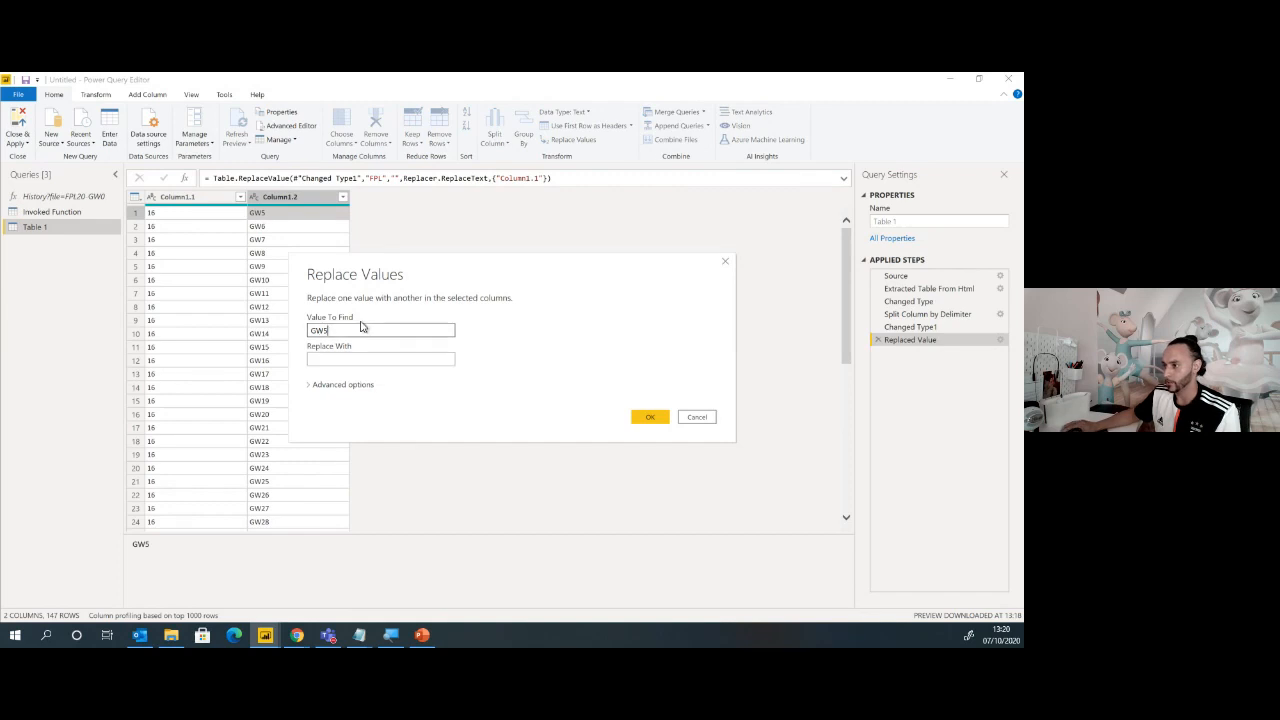
{"action": "left_click", "coordinate": [362, 327]}
{"action": "key", "text": "BackSpace"}
{"action": "left_click", "coordinate": [372, 356]}
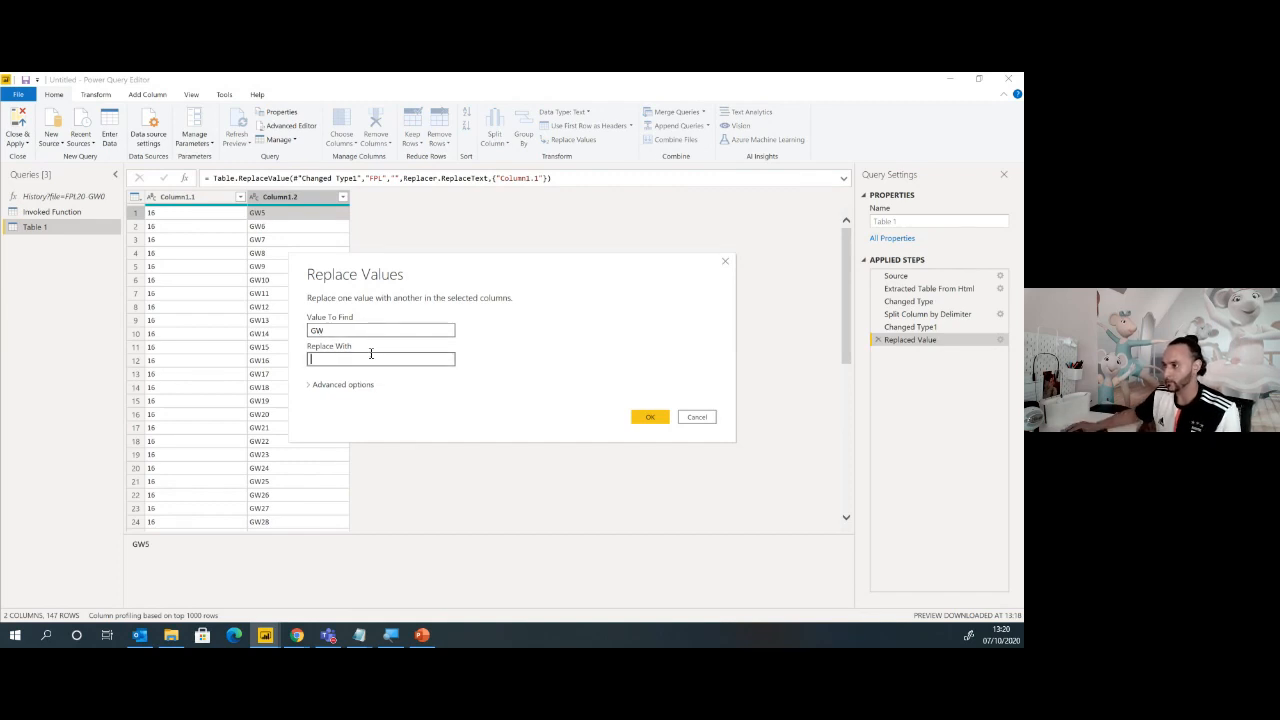
{"action": "left_click", "coordinate": [649, 418]}
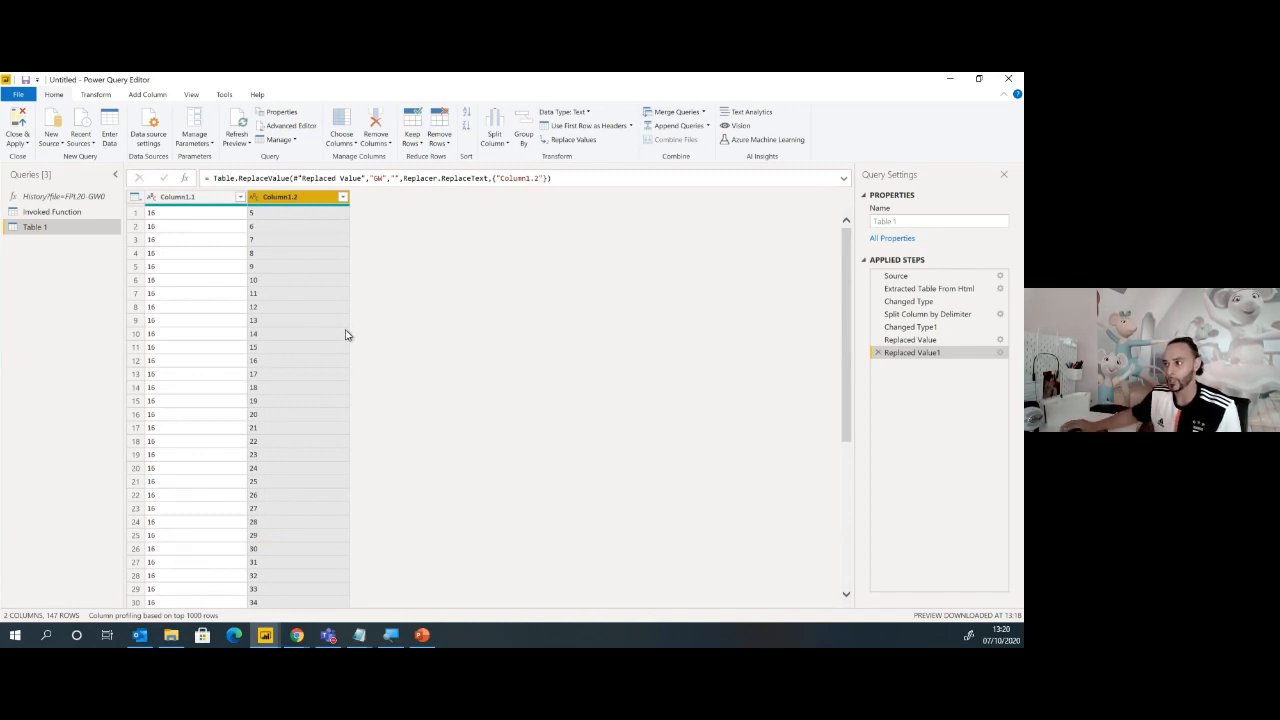
Rename Column1.1 to Year and Column1.2 to Gameweek
{"action": "left_click", "coordinate": [196, 197]}
{"action": "double_click", "coordinate": [198, 197]}
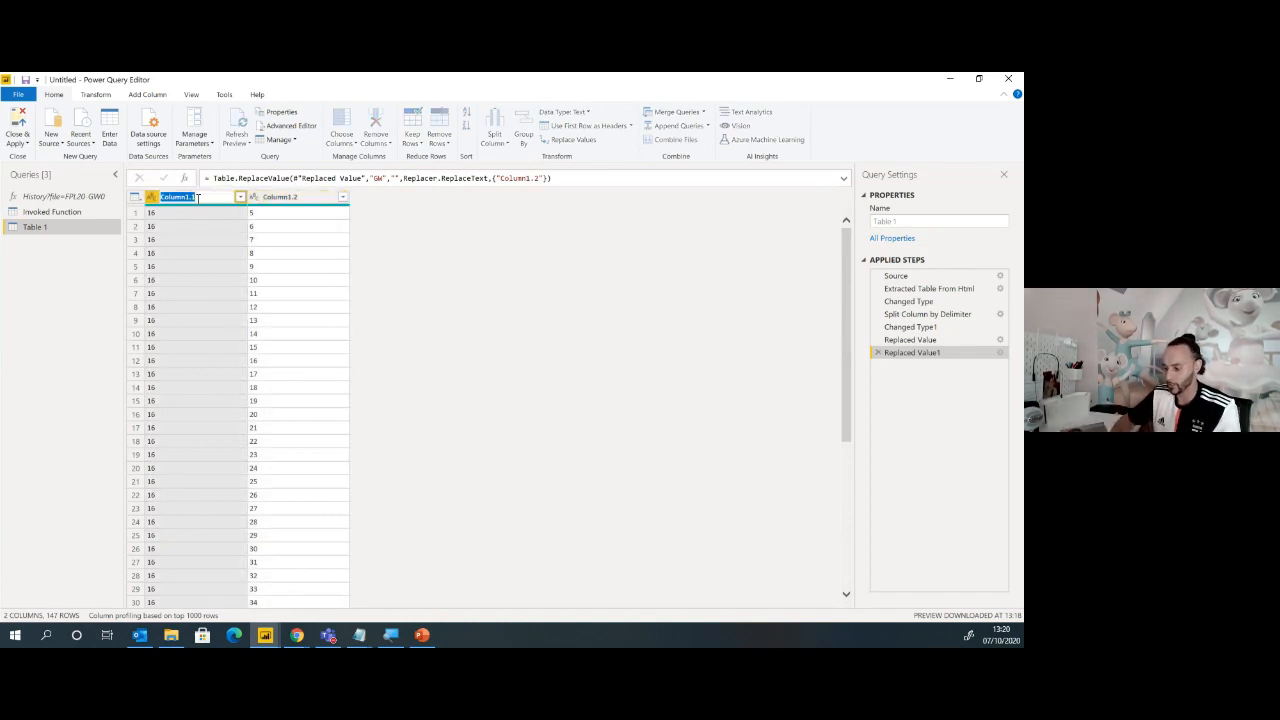
{"action": "type", "text": "Year"}
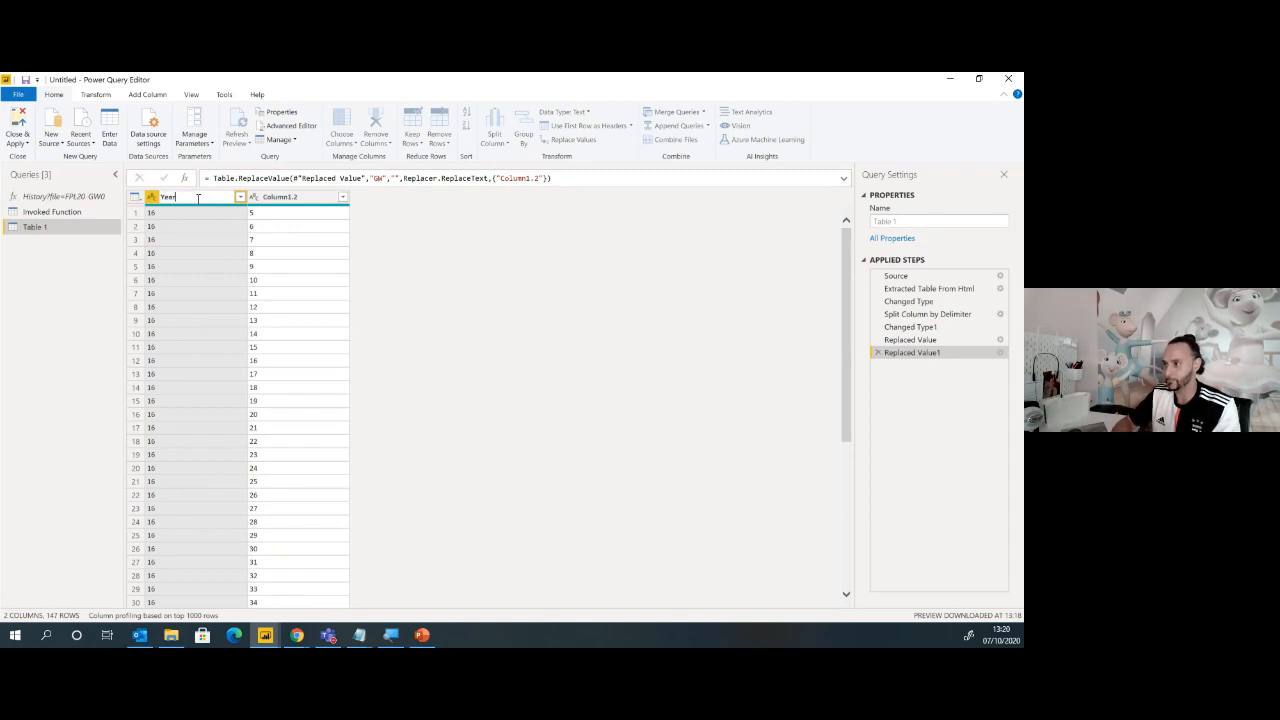
{"action": "key", "text": "Return"}
{"action": "left_click", "coordinate": [282, 197]}
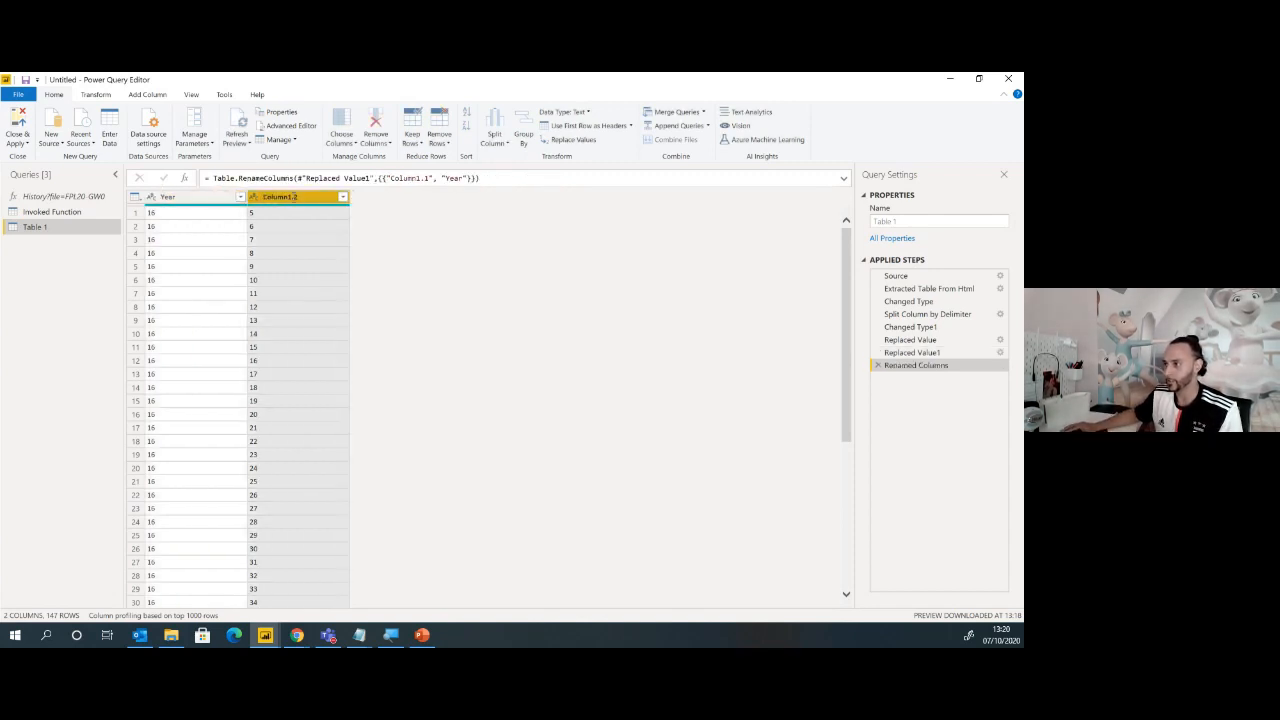
{"action": "double_click", "coordinate": [282, 197]}
{"action": "type", "text": "Gameweek"}
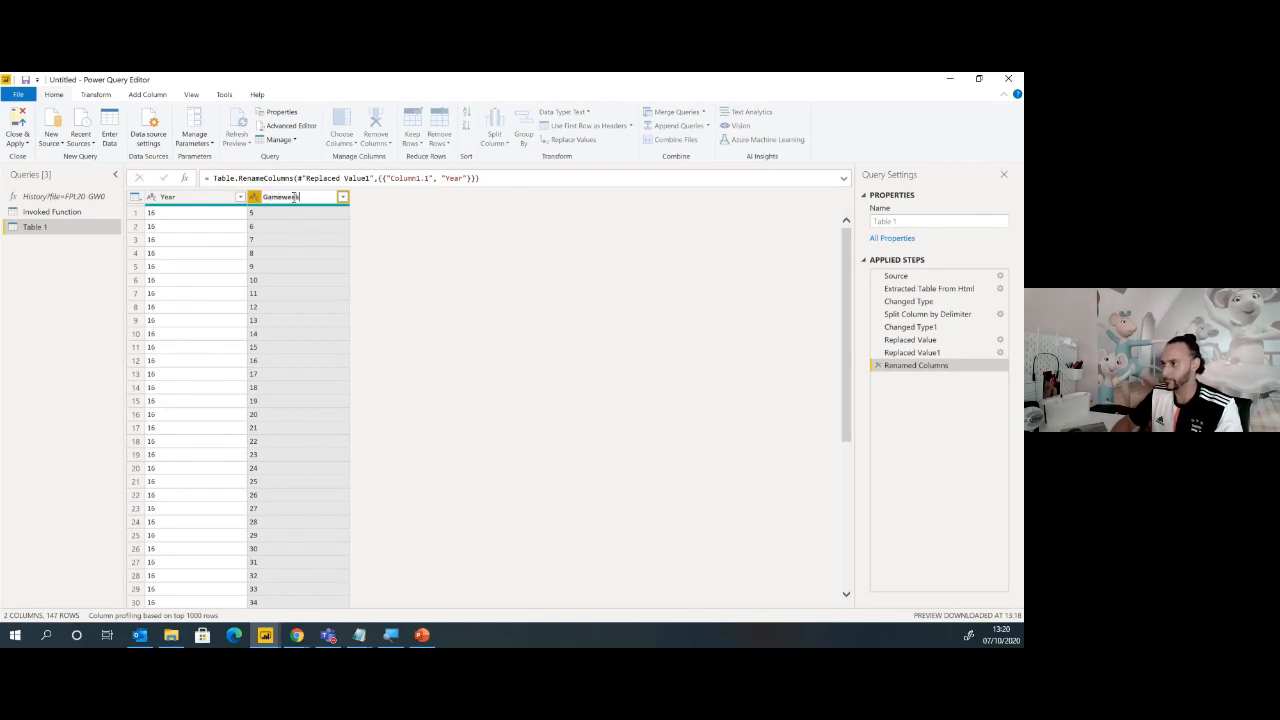
{"action": "key", "text": "Return"}
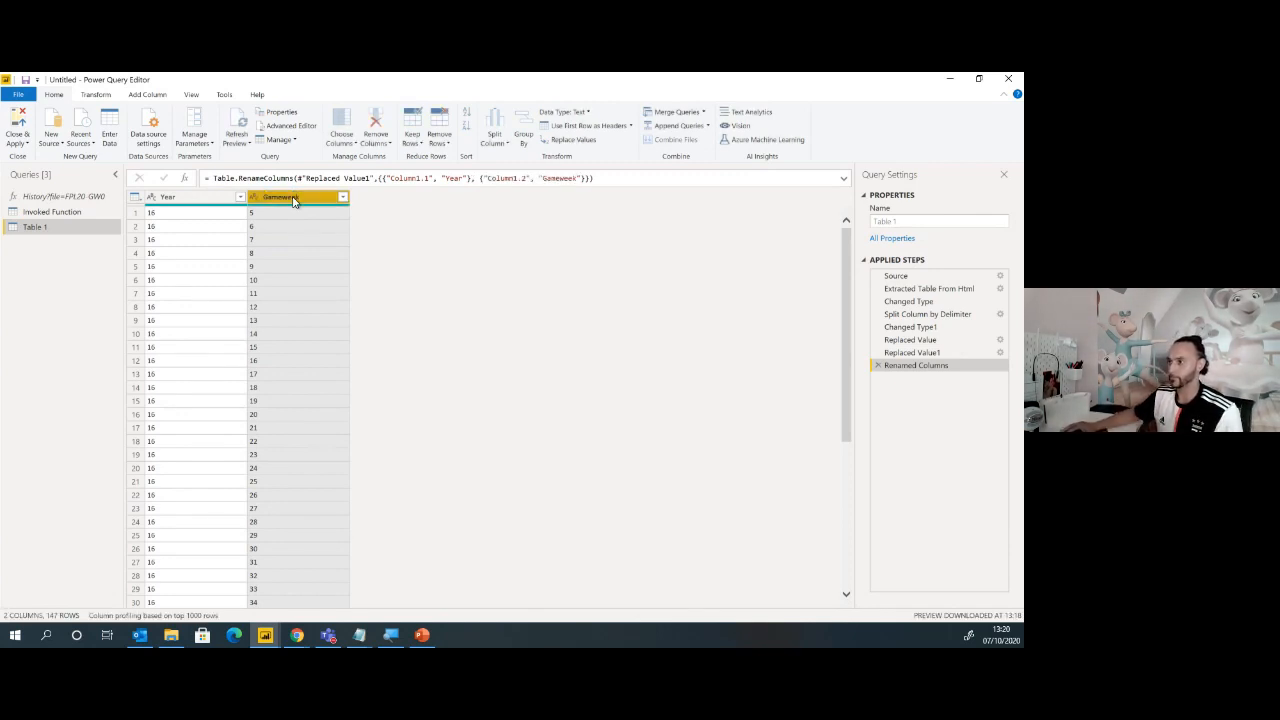
Look through the cleaned rows and sort the table by Gameweek in ascending order
{"action": "scroll", "coordinate": [364, 270], "scroll_direction": "down", "scroll_amount": 4}
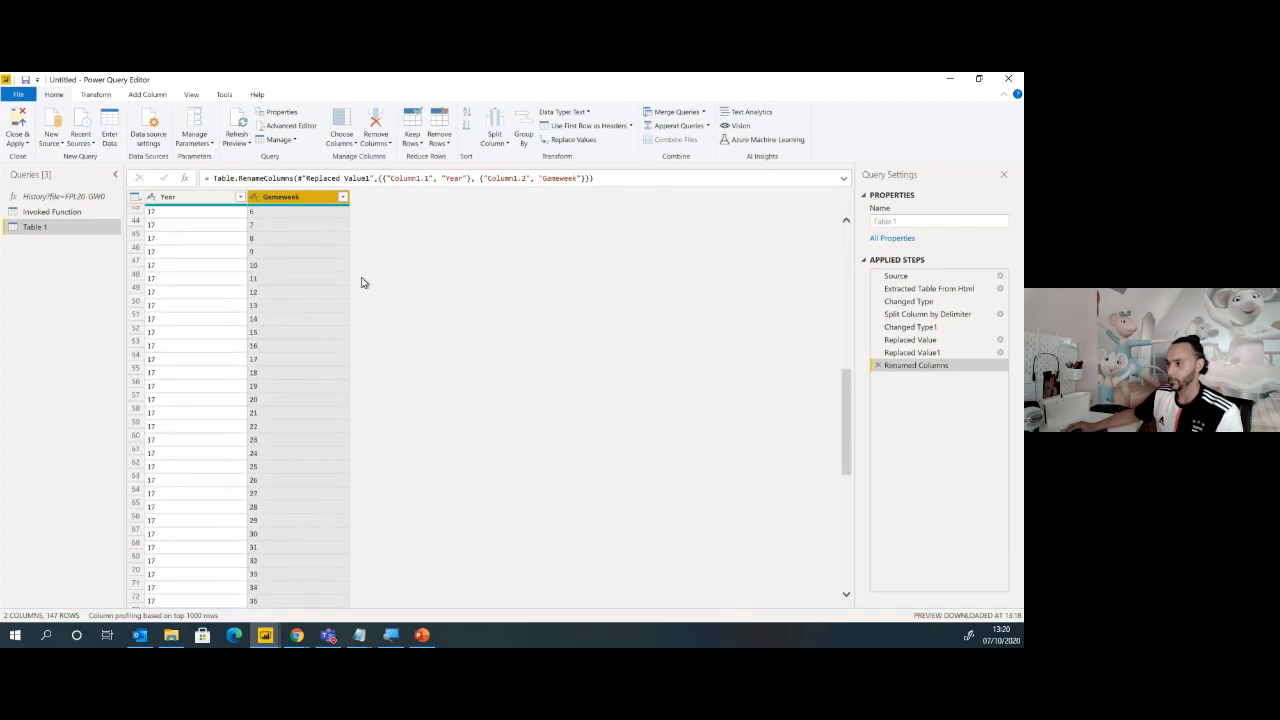
{"action": "scroll", "coordinate": [362, 283], "scroll_direction": "up", "scroll_amount": 4}
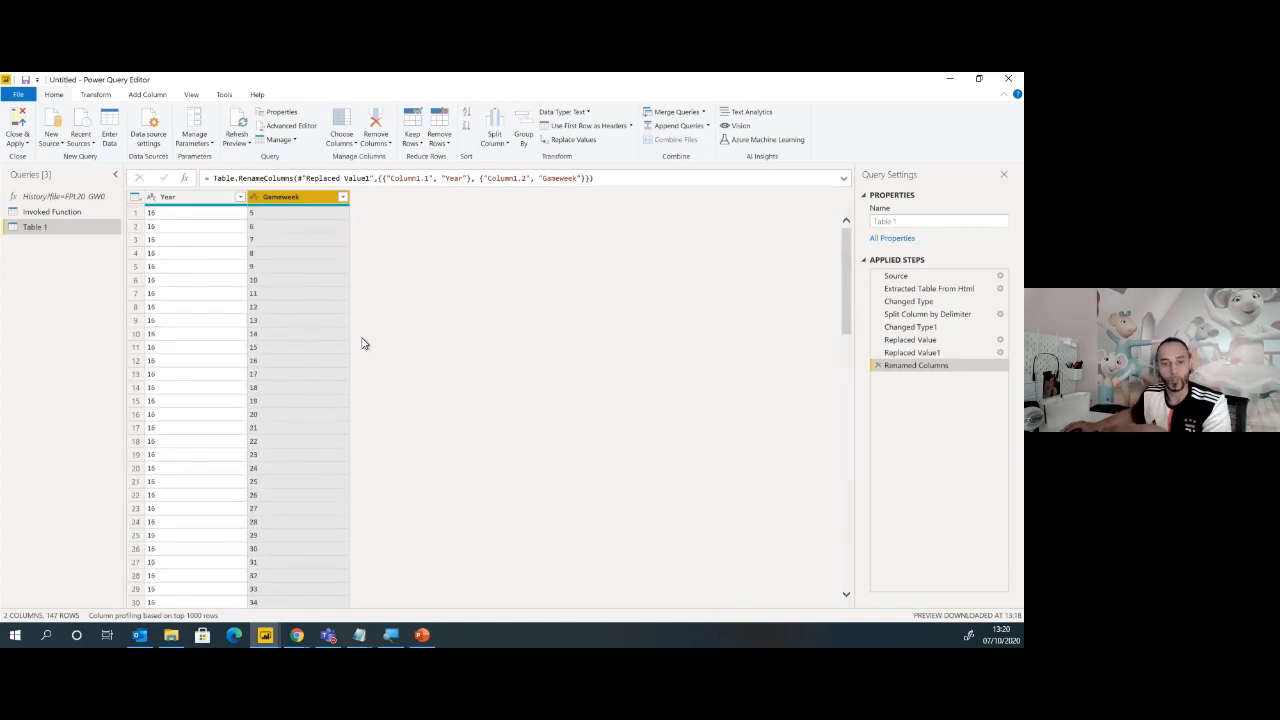
{"action": "left_click", "coordinate": [342, 197]}
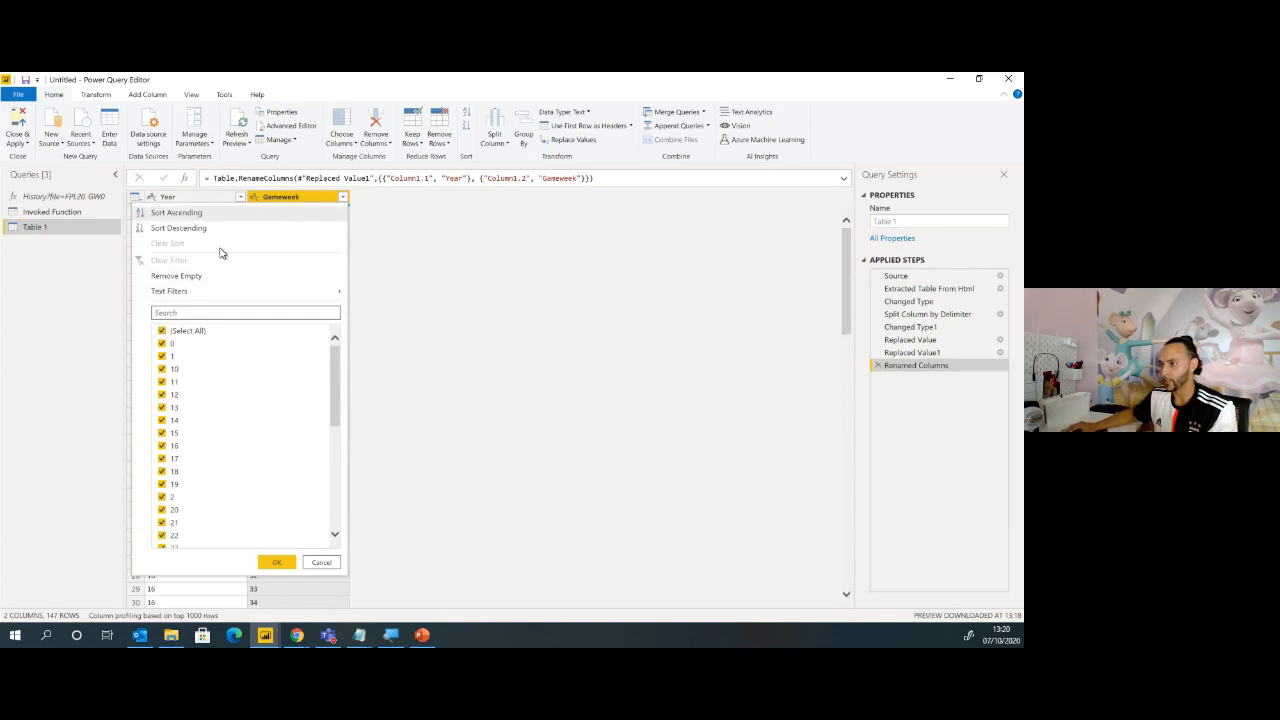
{"action": "left_click", "coordinate": [185, 212]}
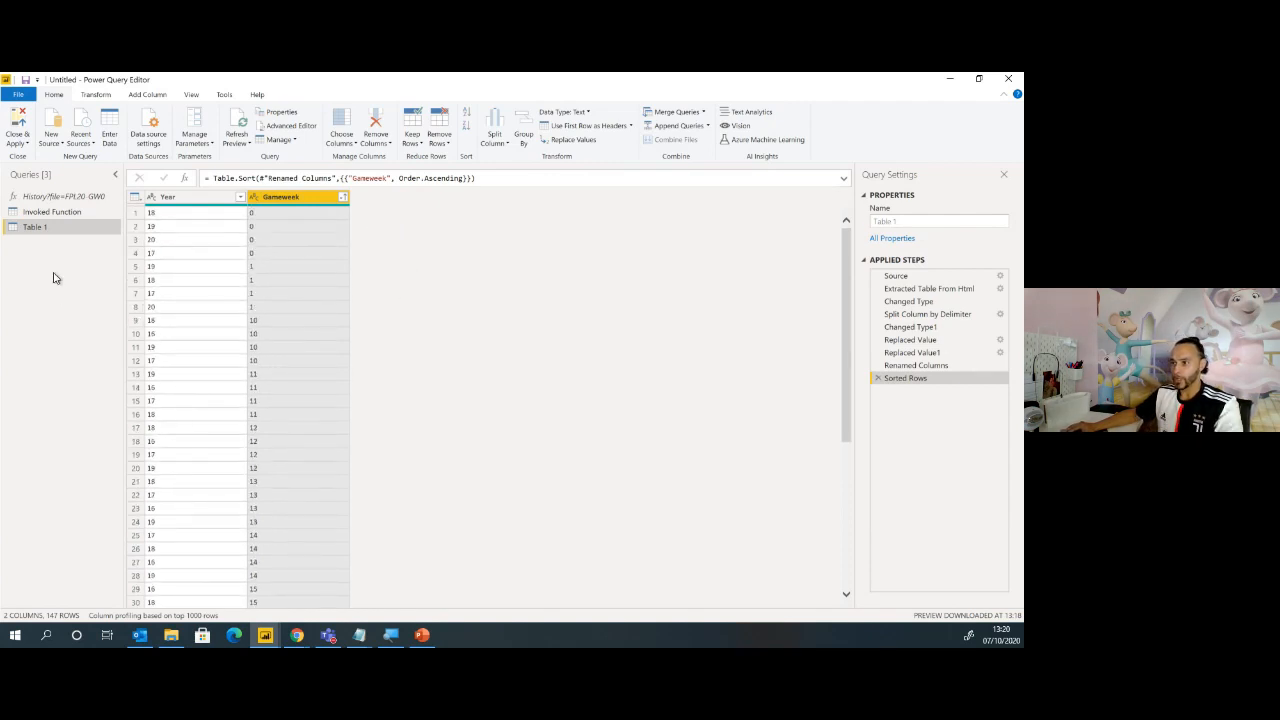
Rename the Table 1 query to Gameweeks
{"action": "left_click_drag", "start_coordinate": [907, 221], "coordinate": [833, 231]}
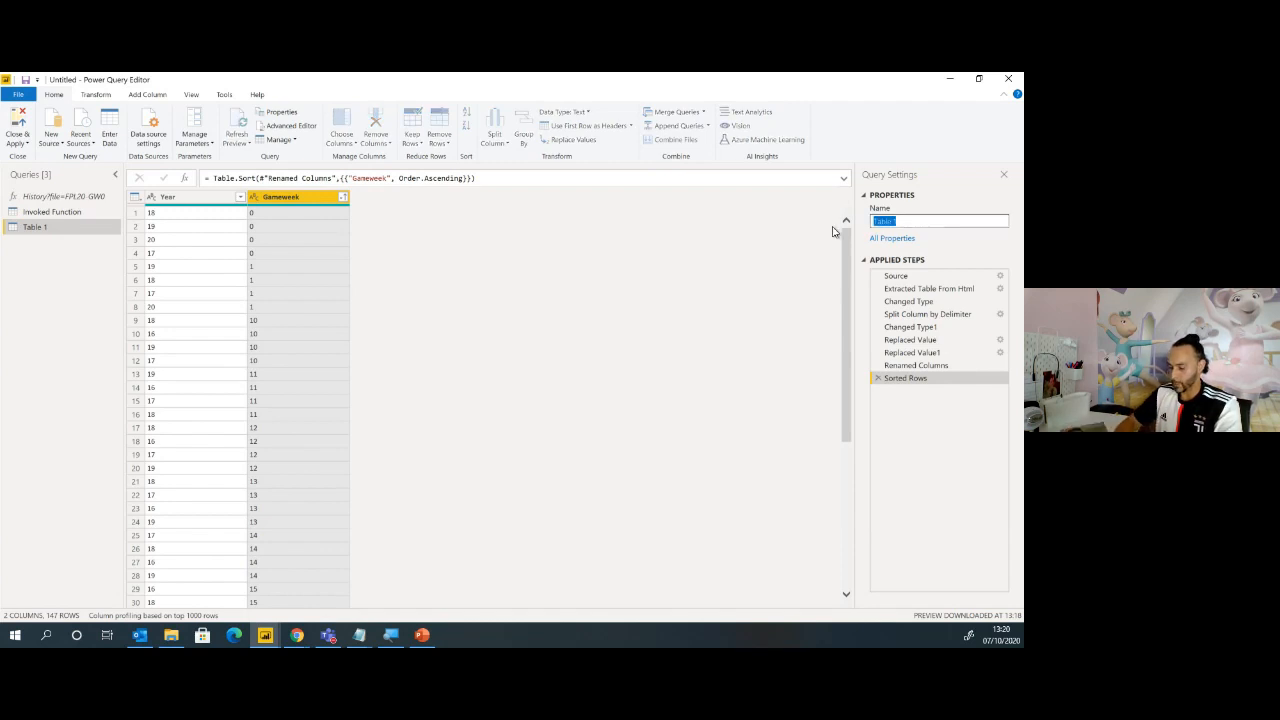
{"action": "type", "text": "Ga"}
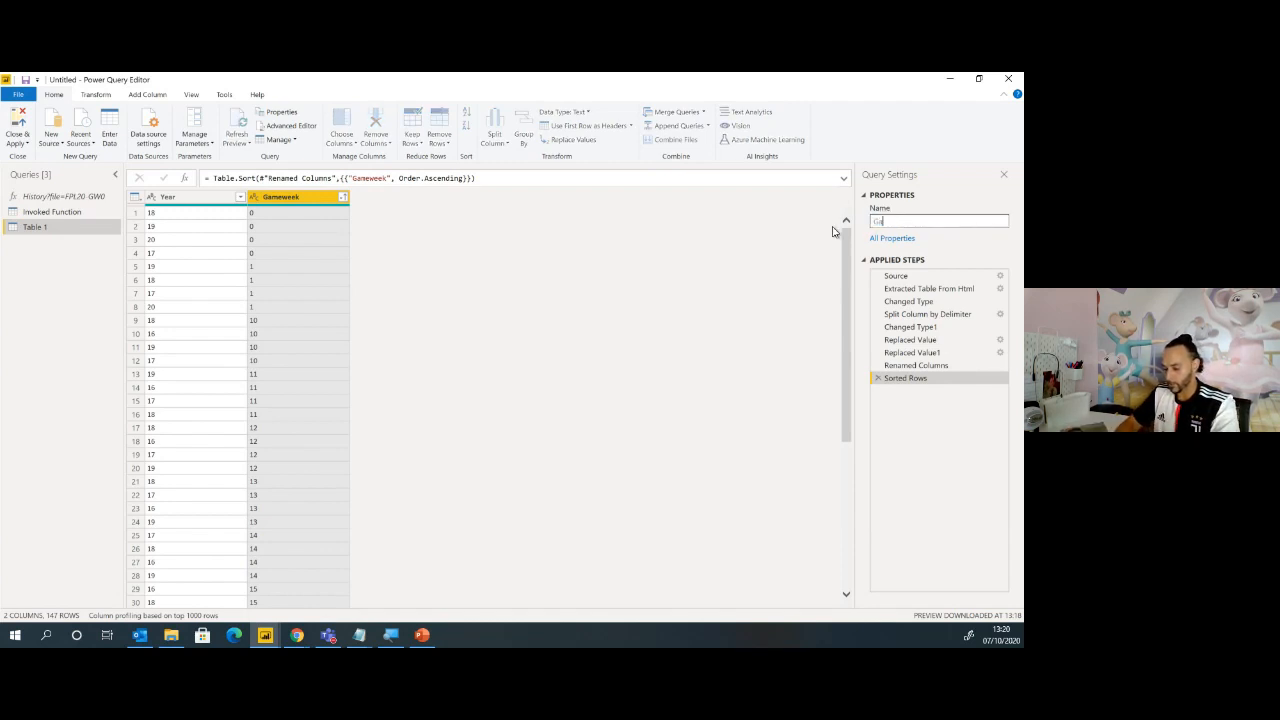
{"action": "type", "text": "meweeks"}
{"action": "key", "text": "Return"}
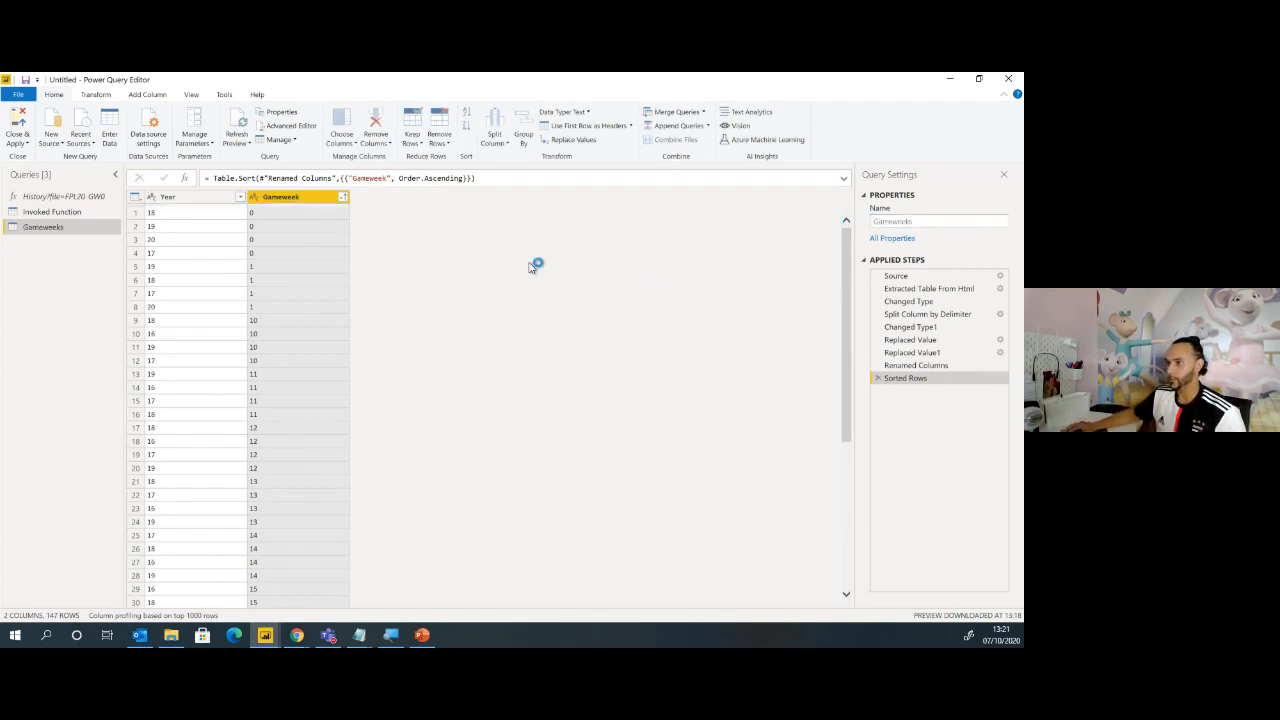
Rename the History?file=FPL20-GW0 function query to get Data Function
{"action": "left_click", "coordinate": [84, 196]}
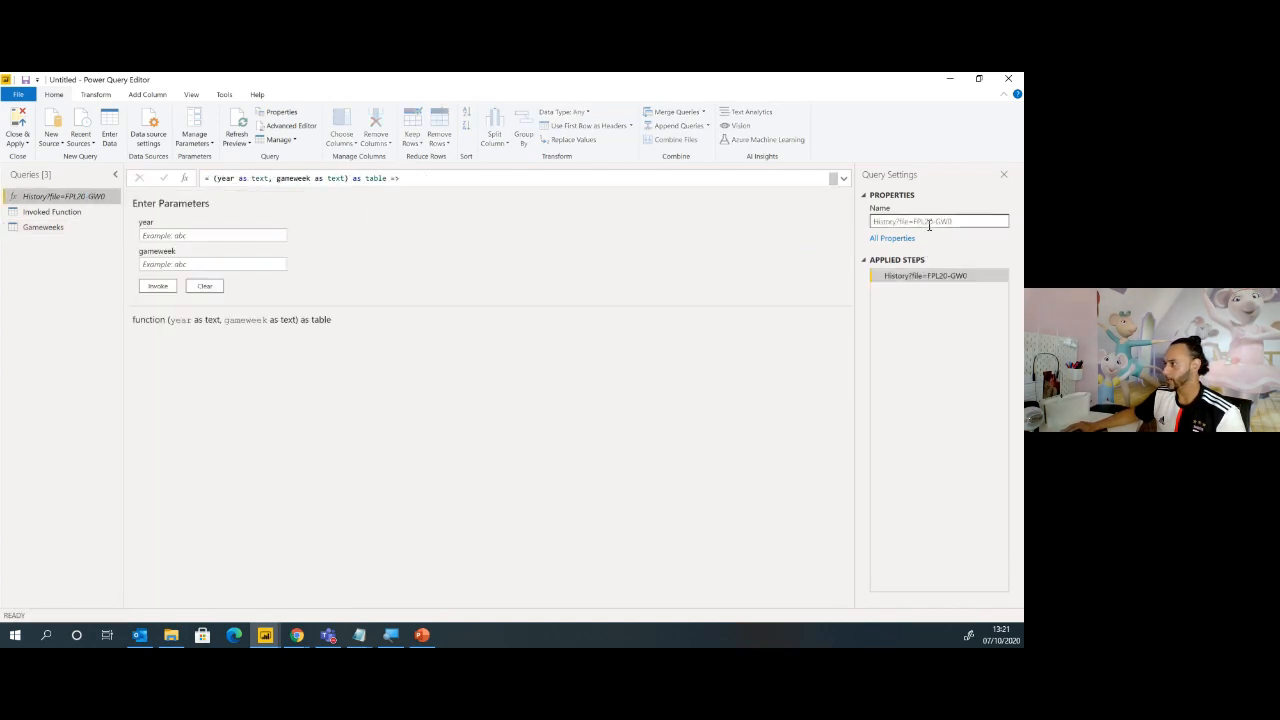
{"action": "double_click", "coordinate": [924, 221]}
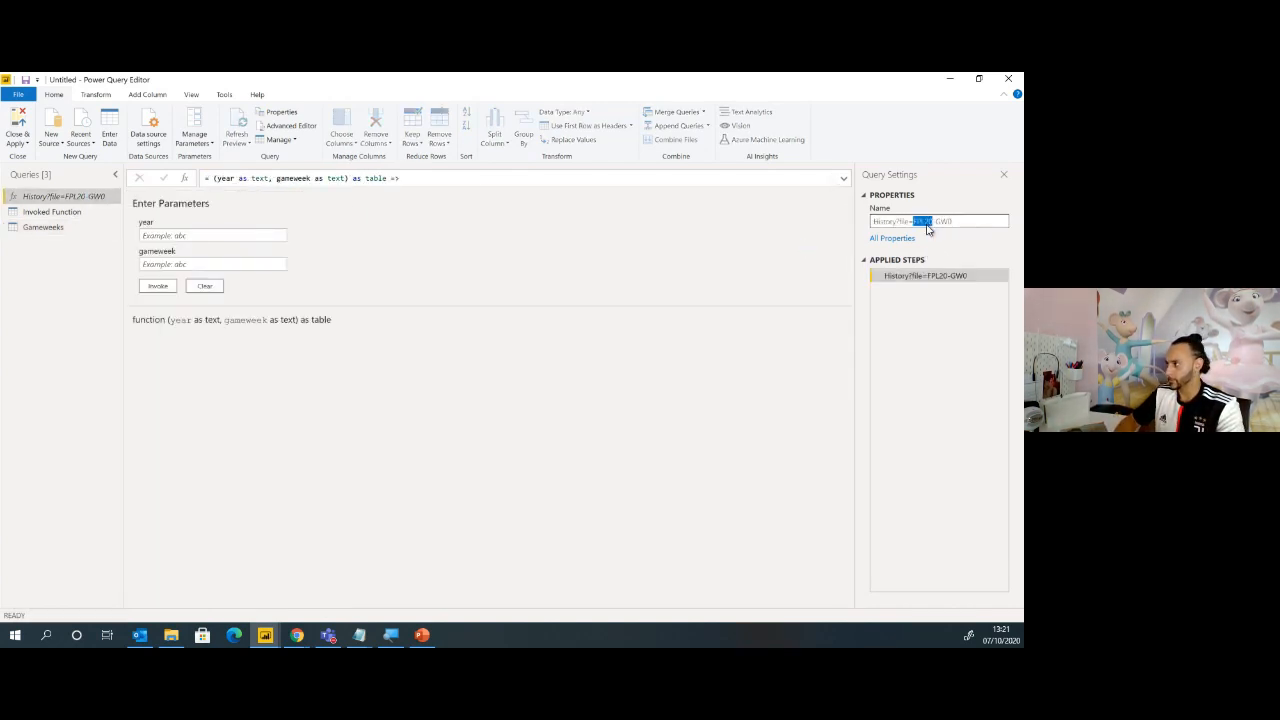
{"action": "key", "text": "ctrl+a"}
{"action": "key", "text": "BackSpace"}
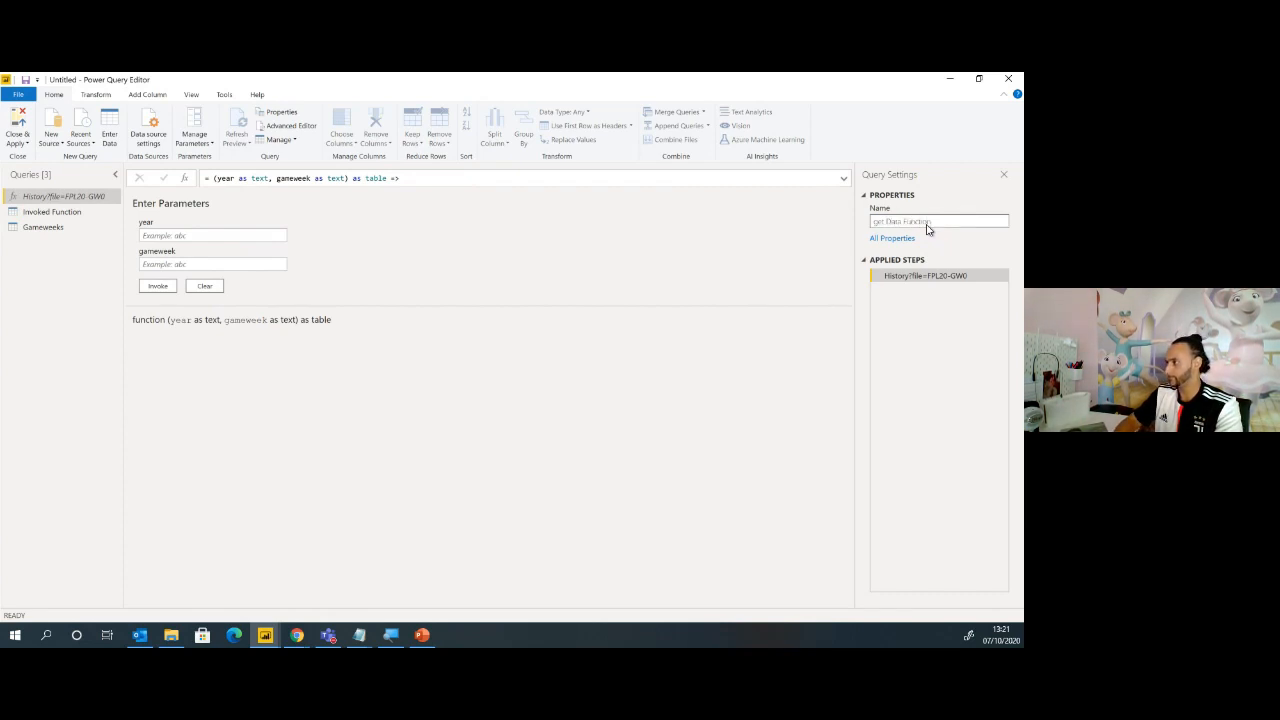
{"action": "type", "text": "get Data Function"}
{"action": "key", "text": "Return"}
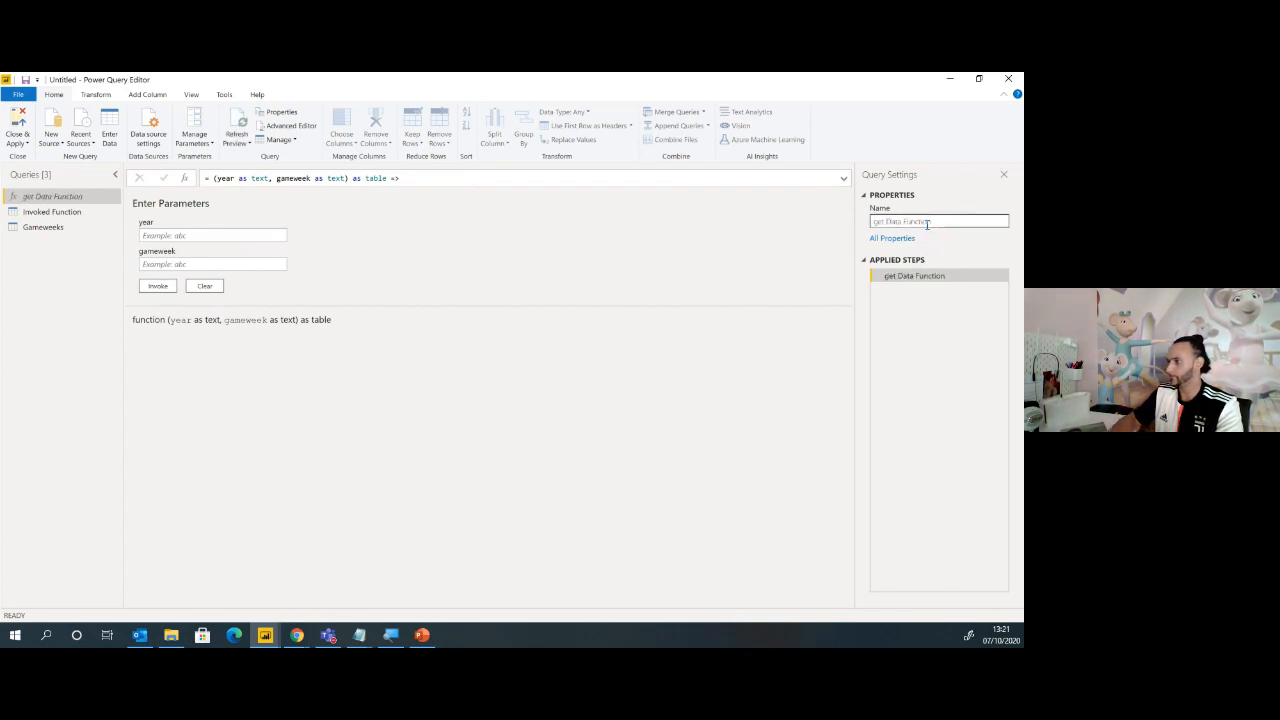
Delete the Invoked Function query and confirm its removal
{"action": "left_click", "coordinate": [78, 218]}
{"action": "right_click", "coordinate": [74, 212]}
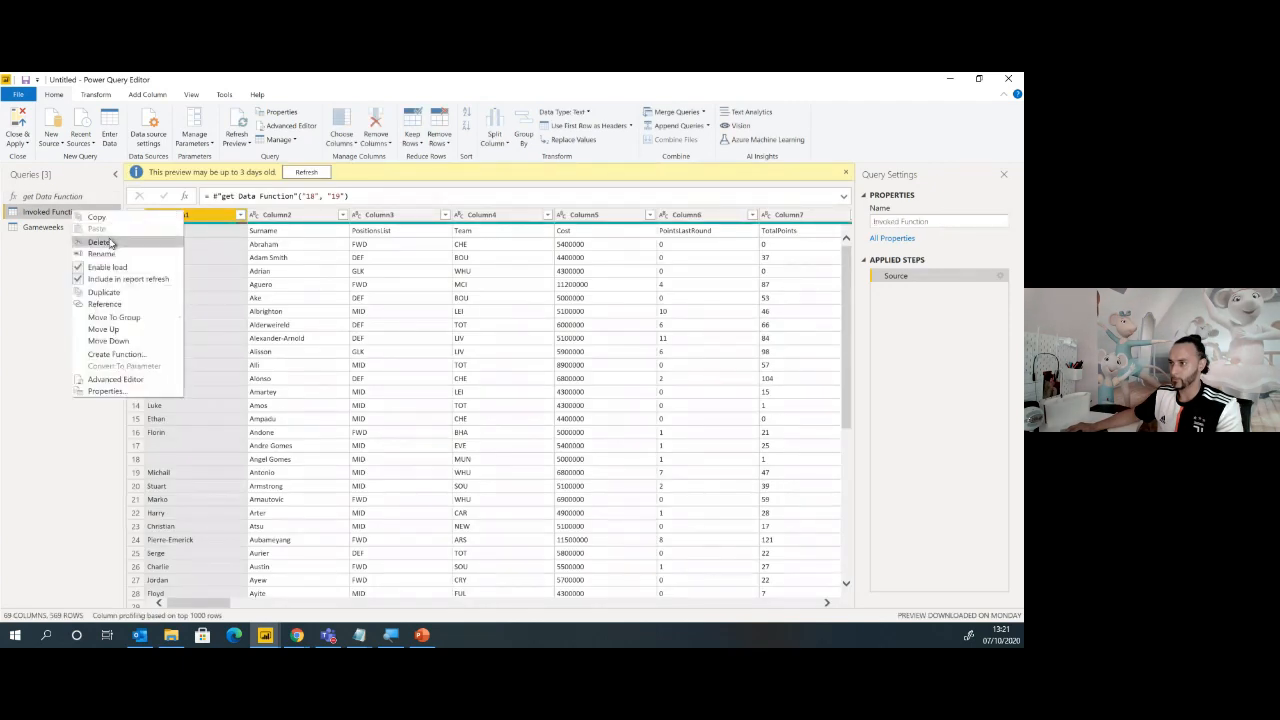
{"action": "left_click", "coordinate": [100, 242]}
{"action": "left_click", "coordinate": [571, 373]}
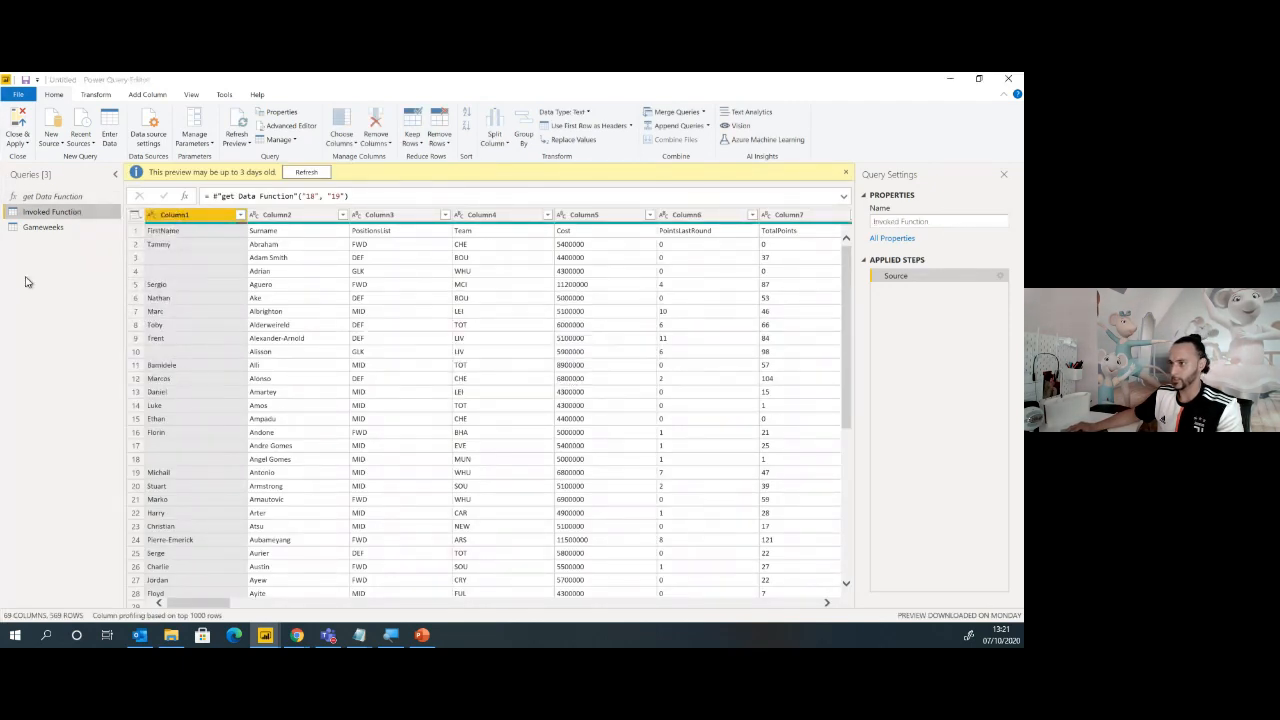
Set up a custom function call on the Gameweeks table, choosing get Data Function as the function query
{"action": "left_click", "coordinate": [65, 220]}
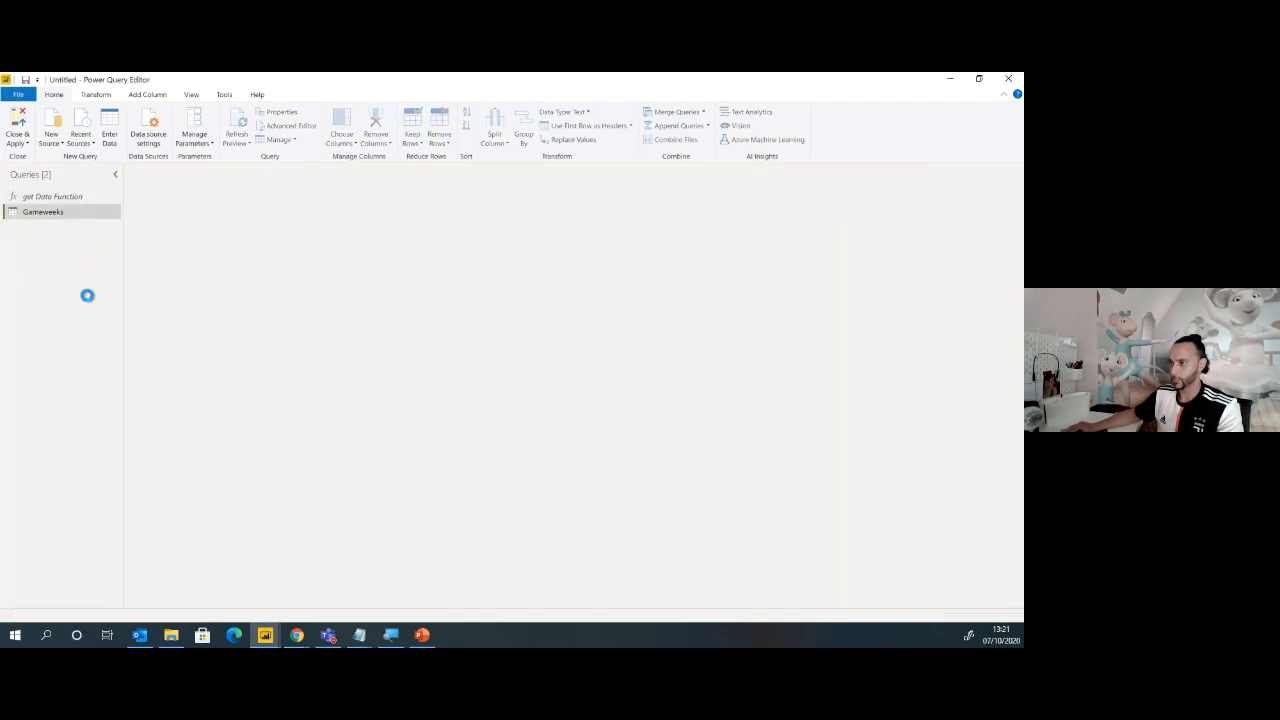
{"action": "left_click", "coordinate": [208, 207]}
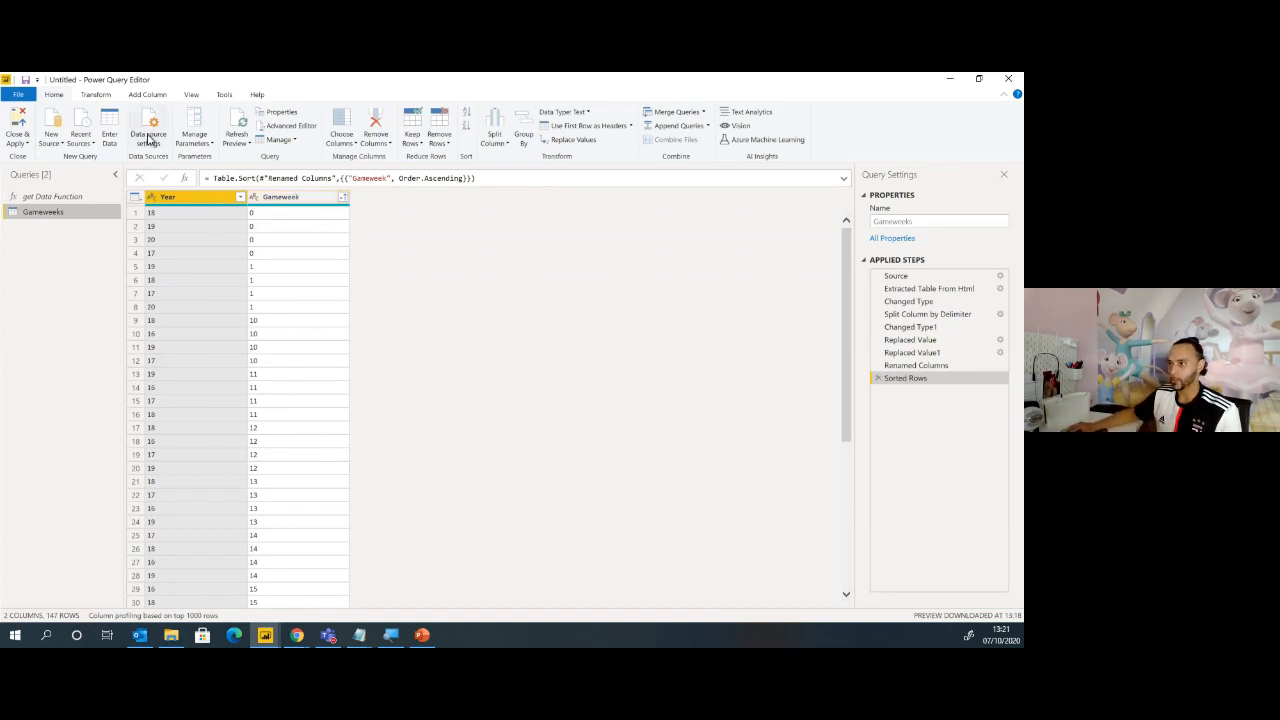
{"action": "left_click", "coordinate": [95, 95]}
{"action": "left_click", "coordinate": [148, 95]}
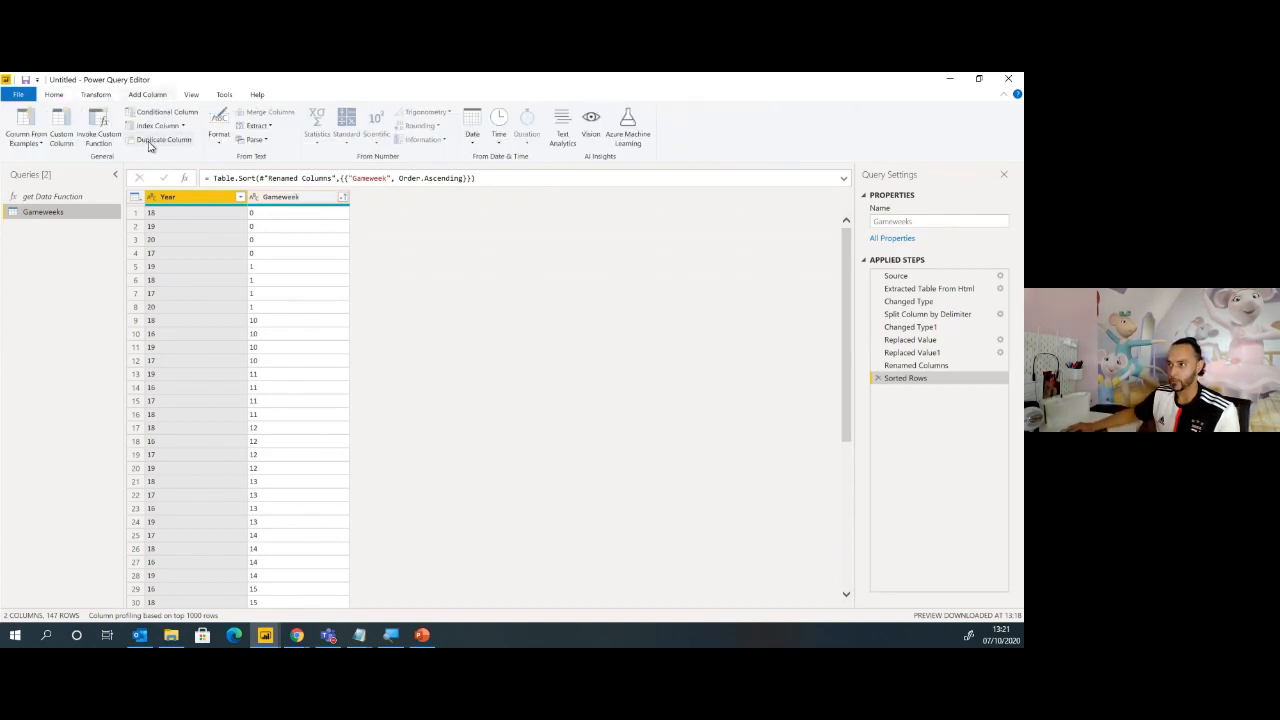
{"action": "left_click", "coordinate": [100, 126]}
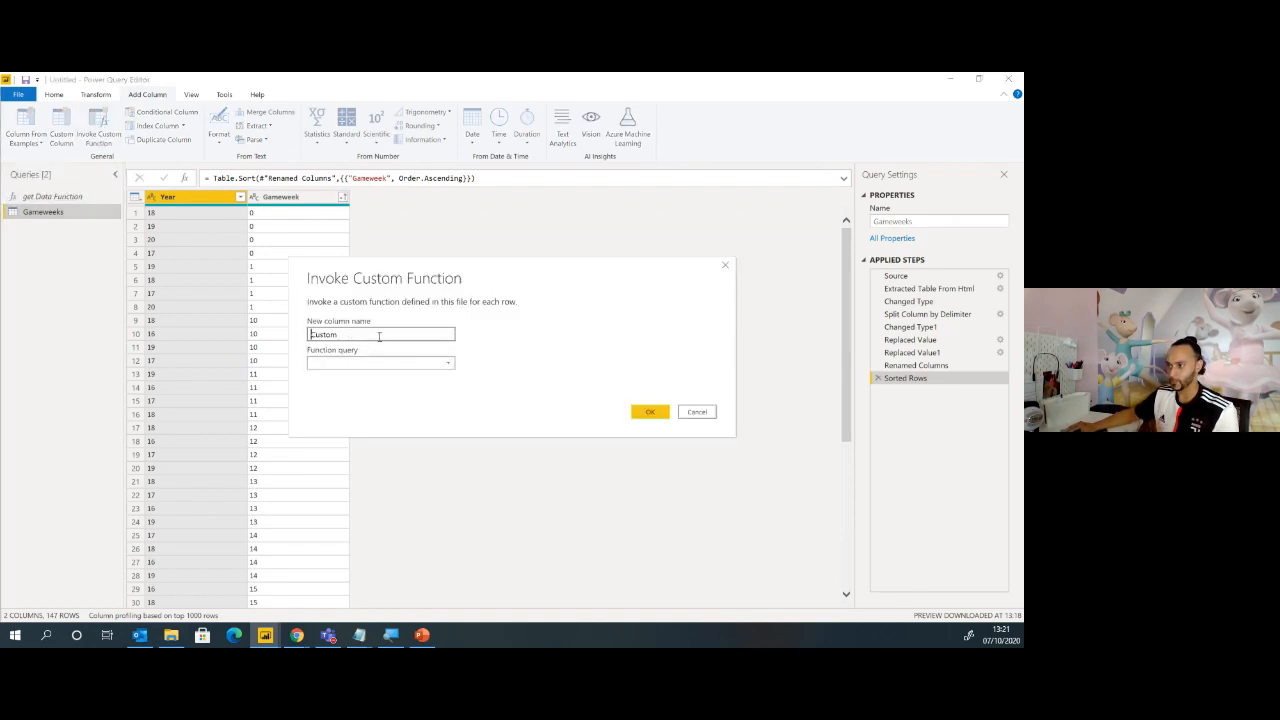
{"action": "left_click", "coordinate": [412, 366]}
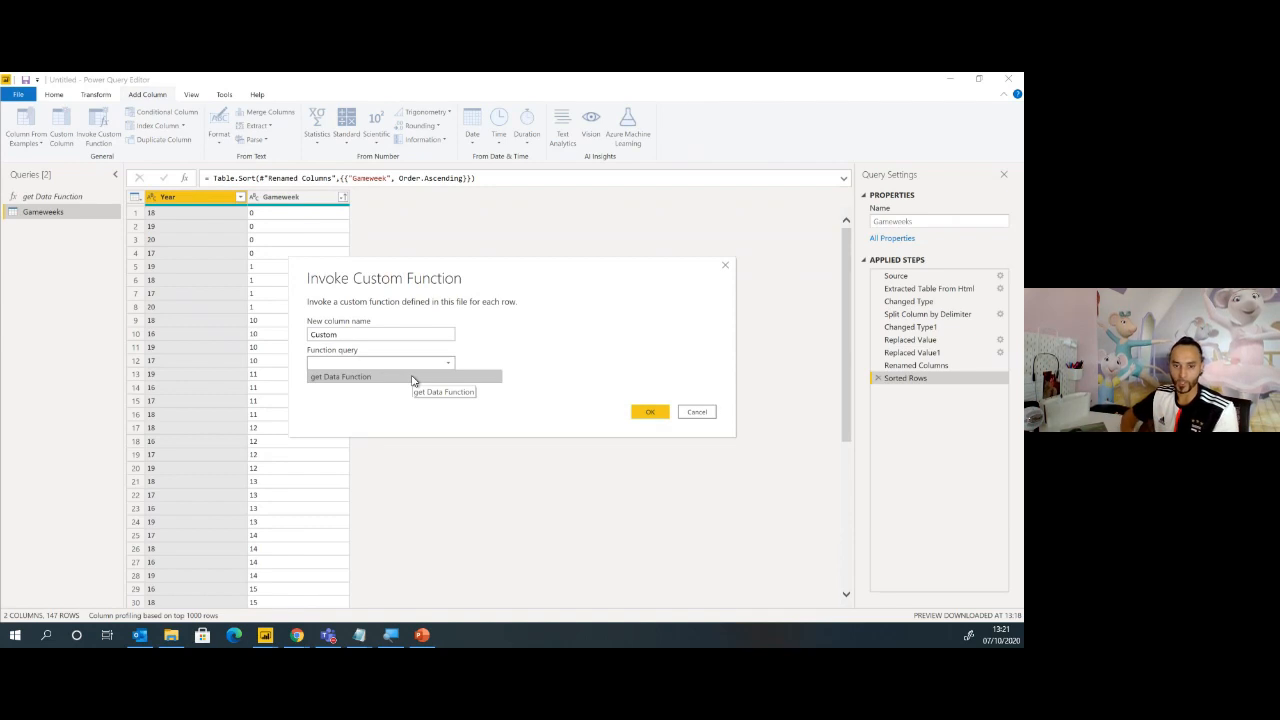
{"action": "left_click", "coordinate": [412, 377]}
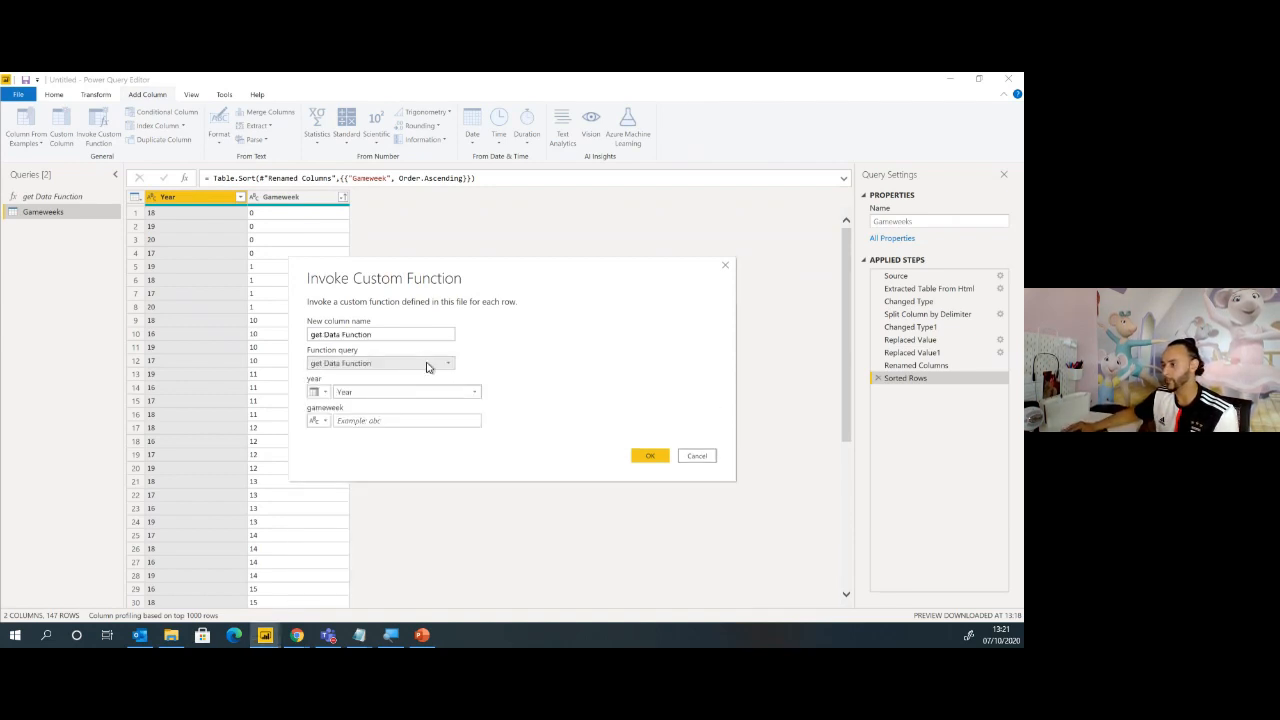
Map the year parameter to the Year column and gameweek to the Gameweek column, and invoke the function for each row
{"action": "left_click", "coordinate": [324, 395]}
{"action": "left_click", "coordinate": [383, 403]}
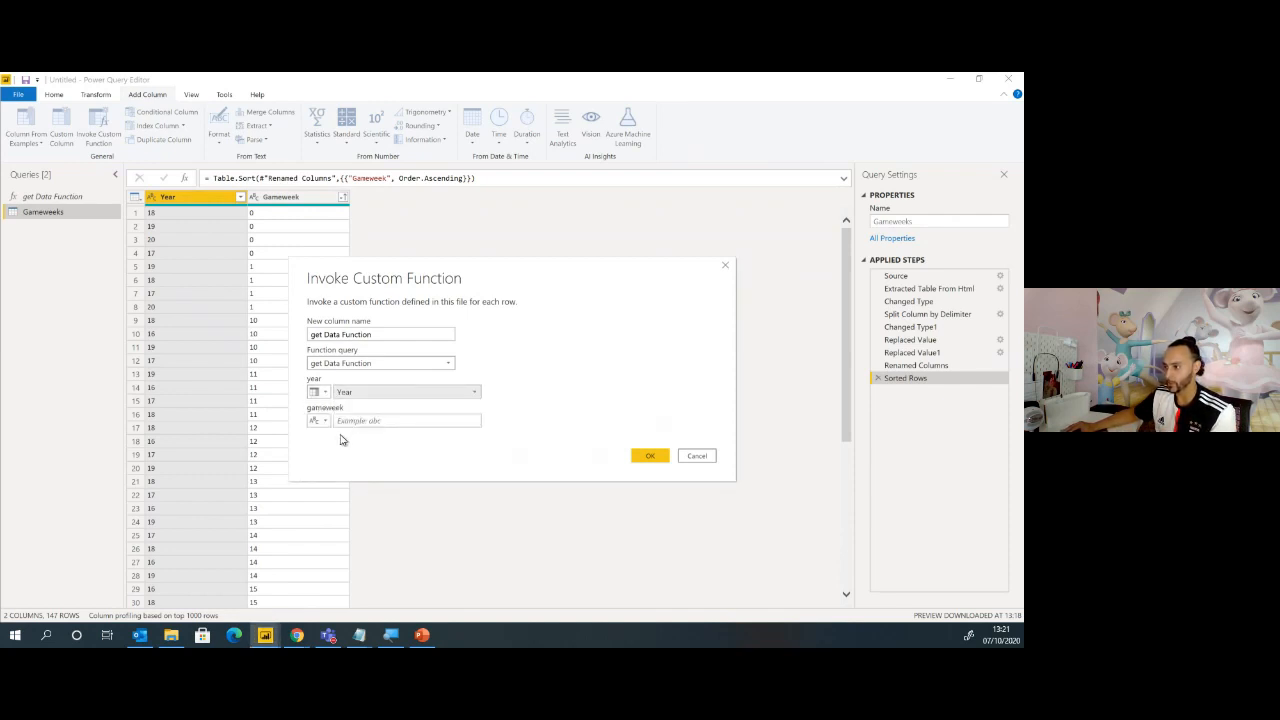
{"action": "left_click", "coordinate": [318, 420]}
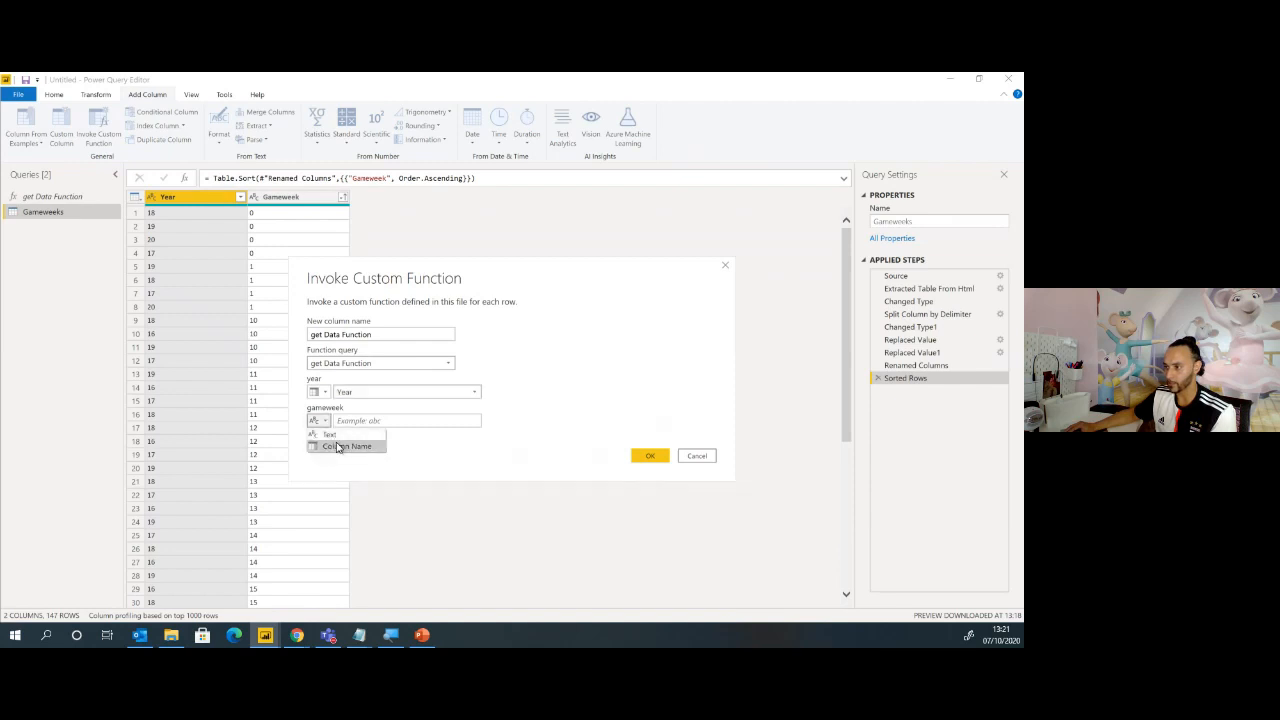
{"action": "left_click", "coordinate": [336, 449]}
{"action": "left_click", "coordinate": [434, 424]}
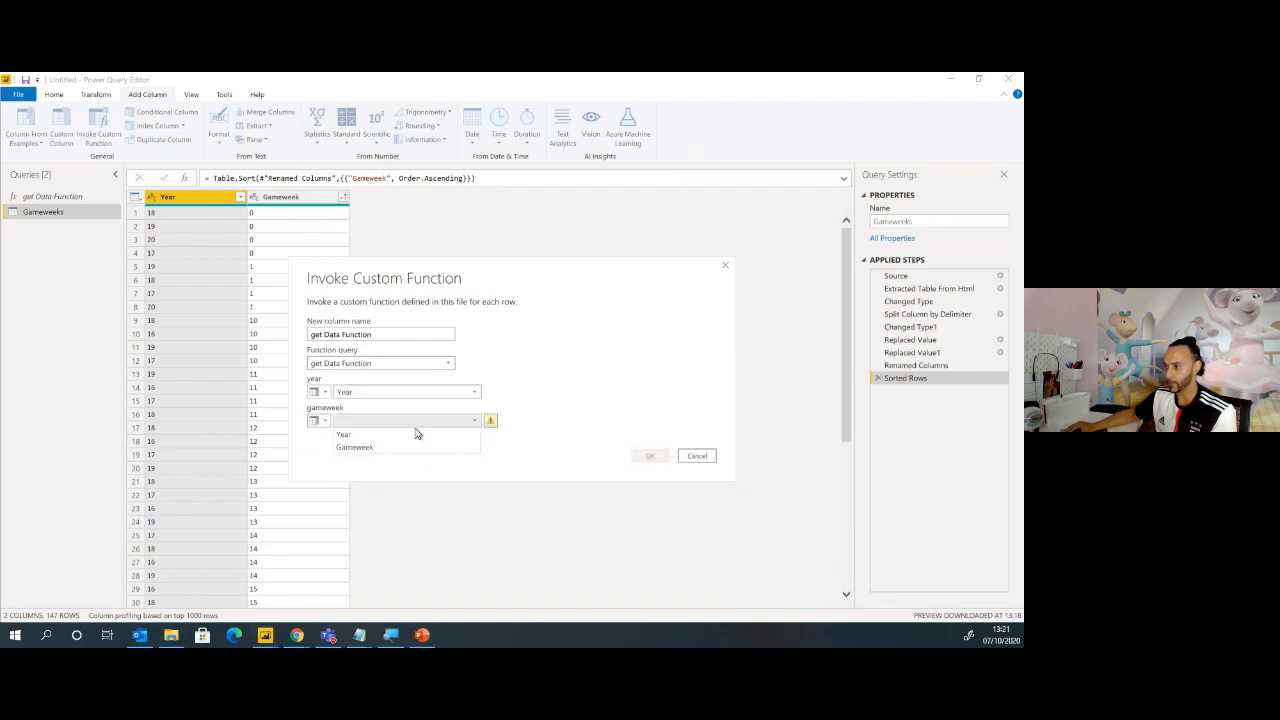
{"action": "left_click", "coordinate": [404, 447]}
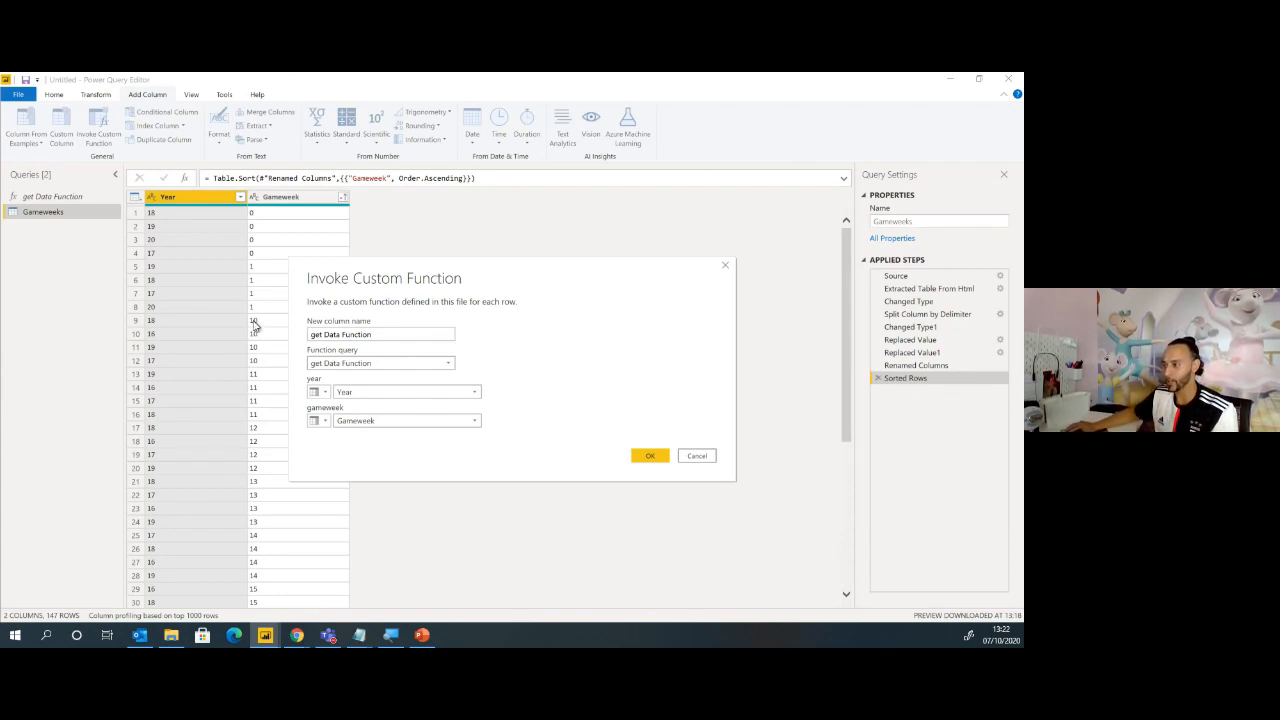
{"action": "left_click", "coordinate": [652, 457]}
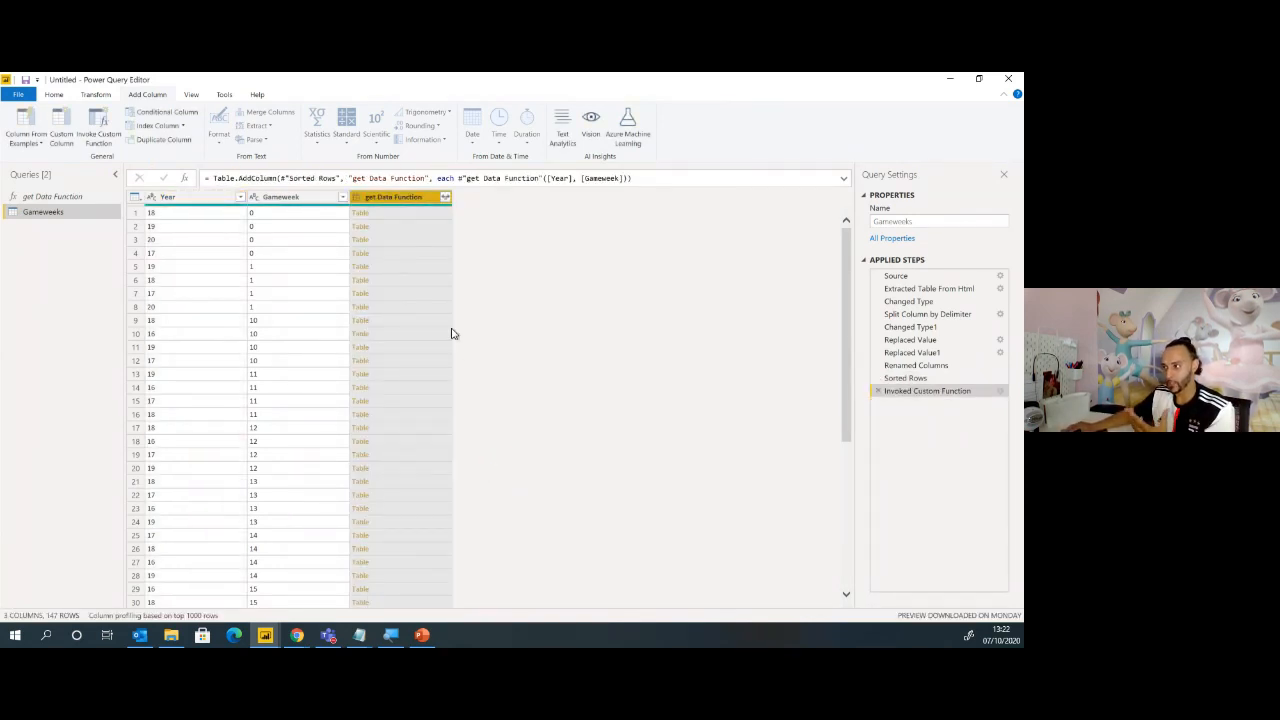
Look through the get Data Function column and preview the nested tables for several year and gameweek rows
{"action": "scroll", "coordinate": [470, 336], "scroll_direction": "down", "scroll_amount": 3}
{"action": "scroll", "coordinate": [420, 290], "scroll_direction": "up", "scroll_amount": 3}
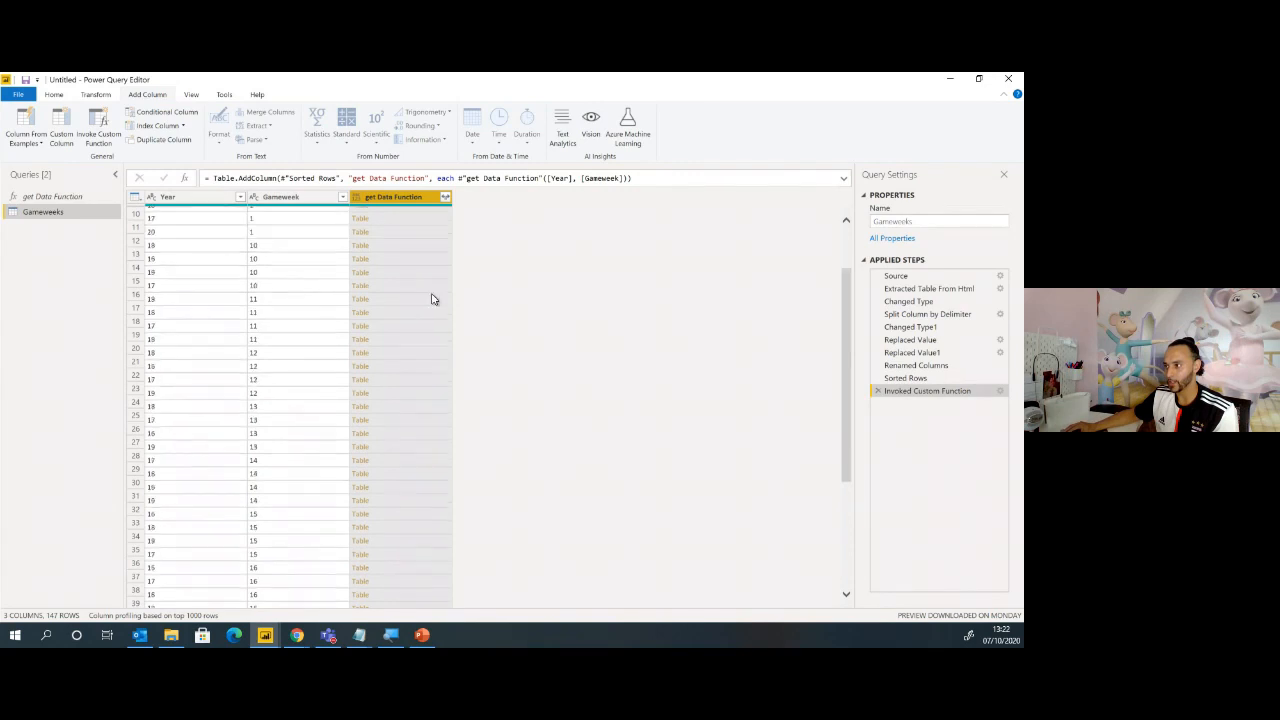
{"action": "left_click", "coordinate": [416, 295]}
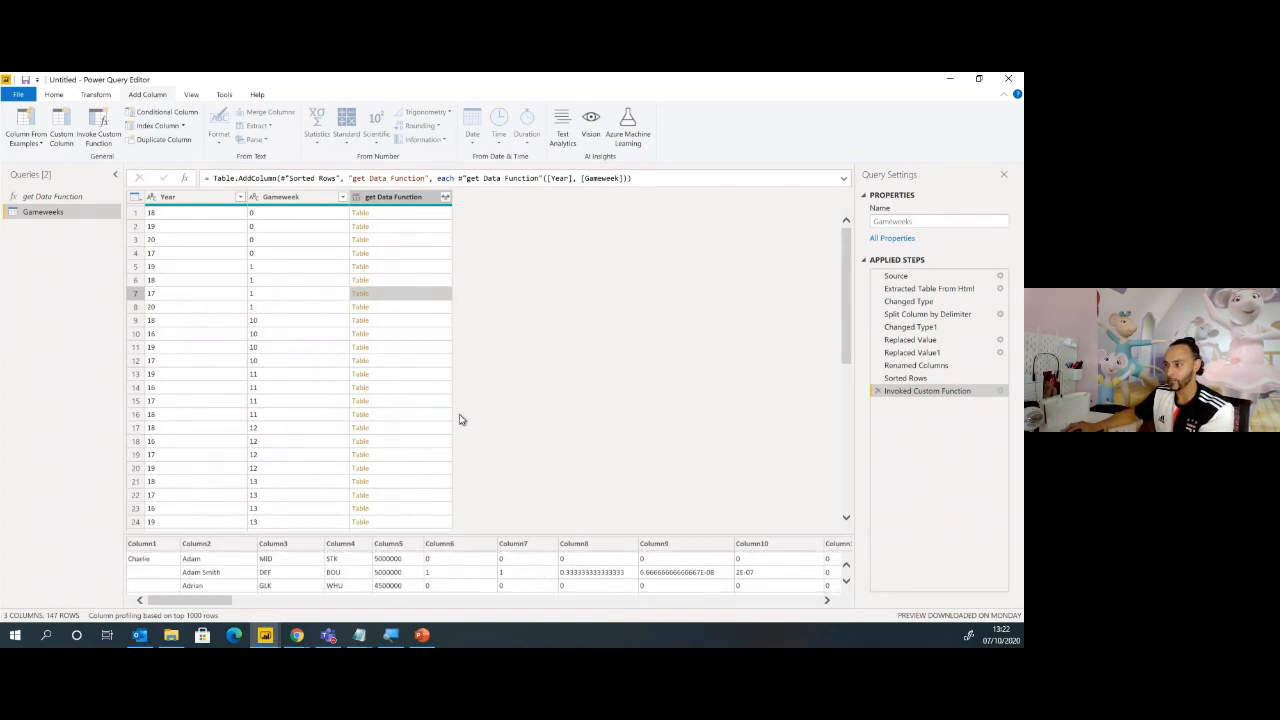
{"action": "left_click", "coordinate": [400, 361]}
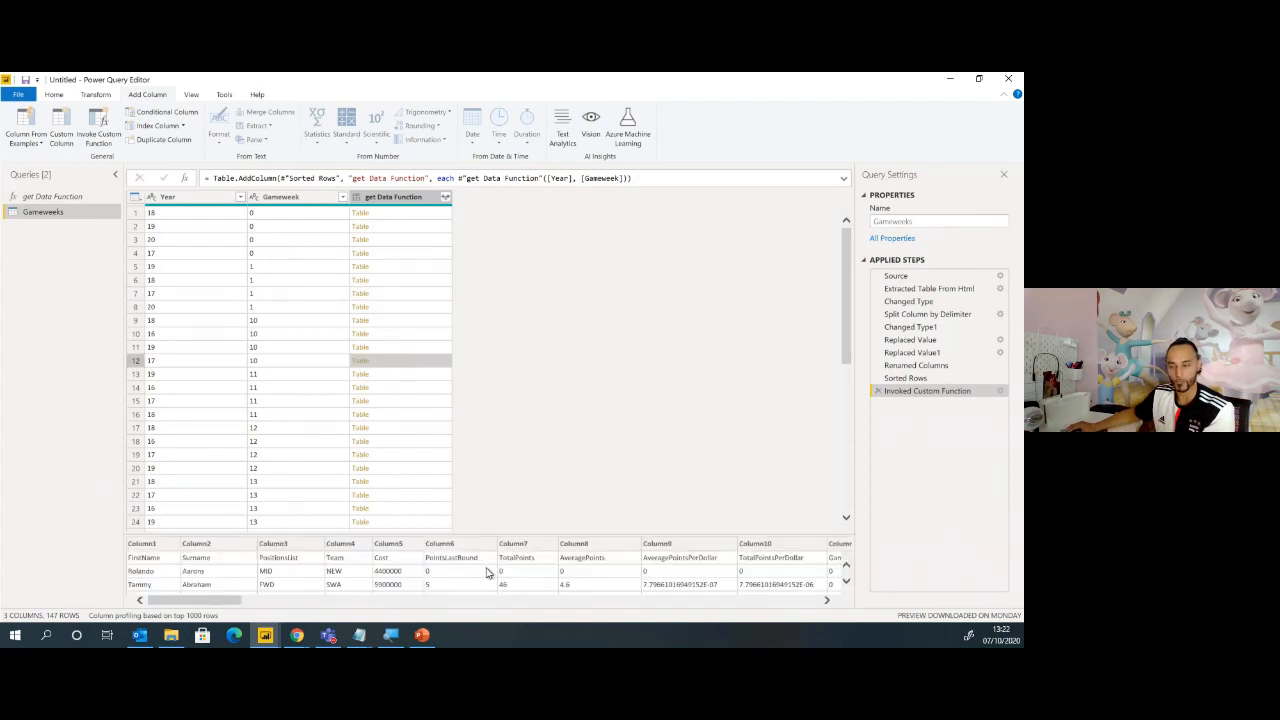
{"action": "scroll", "coordinate": [490, 575], "scroll_direction": "down", "scroll_amount": 2}
{"action": "scroll", "coordinate": [440, 440], "scroll_direction": "down", "scroll_amount": 7}
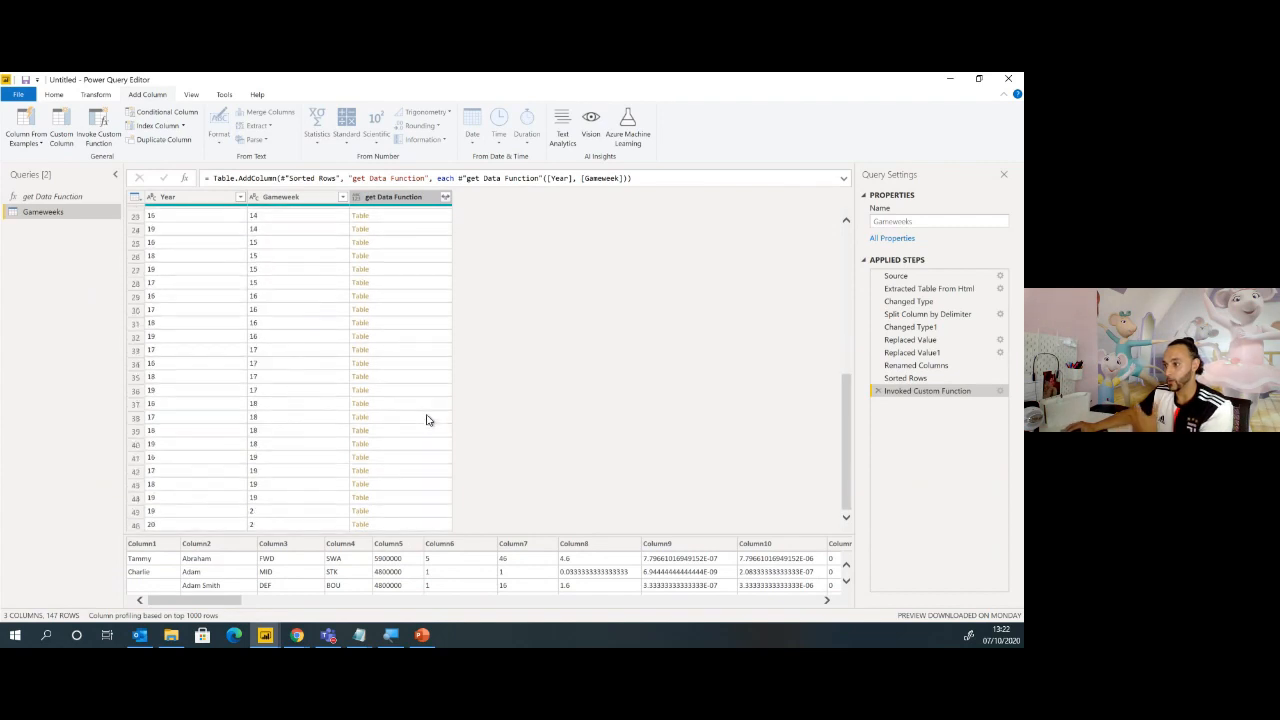
{"action": "scroll", "coordinate": [426, 420], "scroll_direction": "down", "scroll_amount": 10}
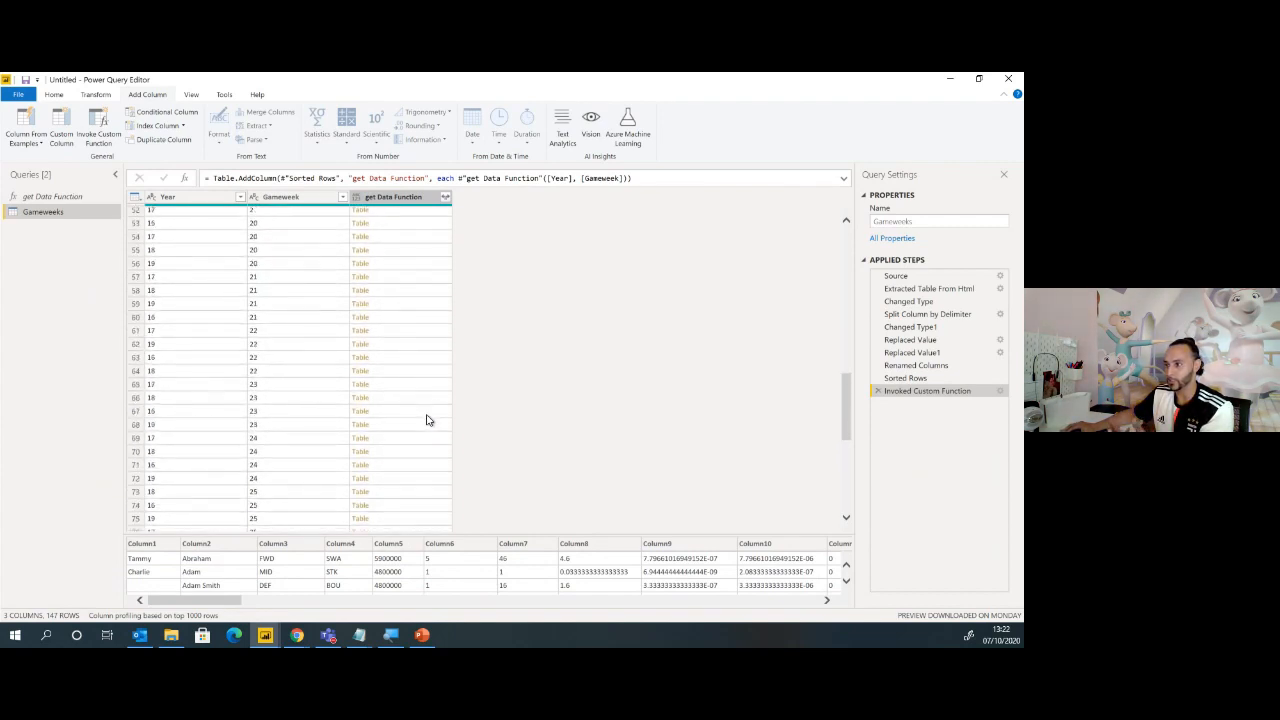
{"action": "scroll", "coordinate": [412, 370], "scroll_direction": "up", "scroll_amount": 2}
{"action": "left_click", "coordinate": [381, 285]}
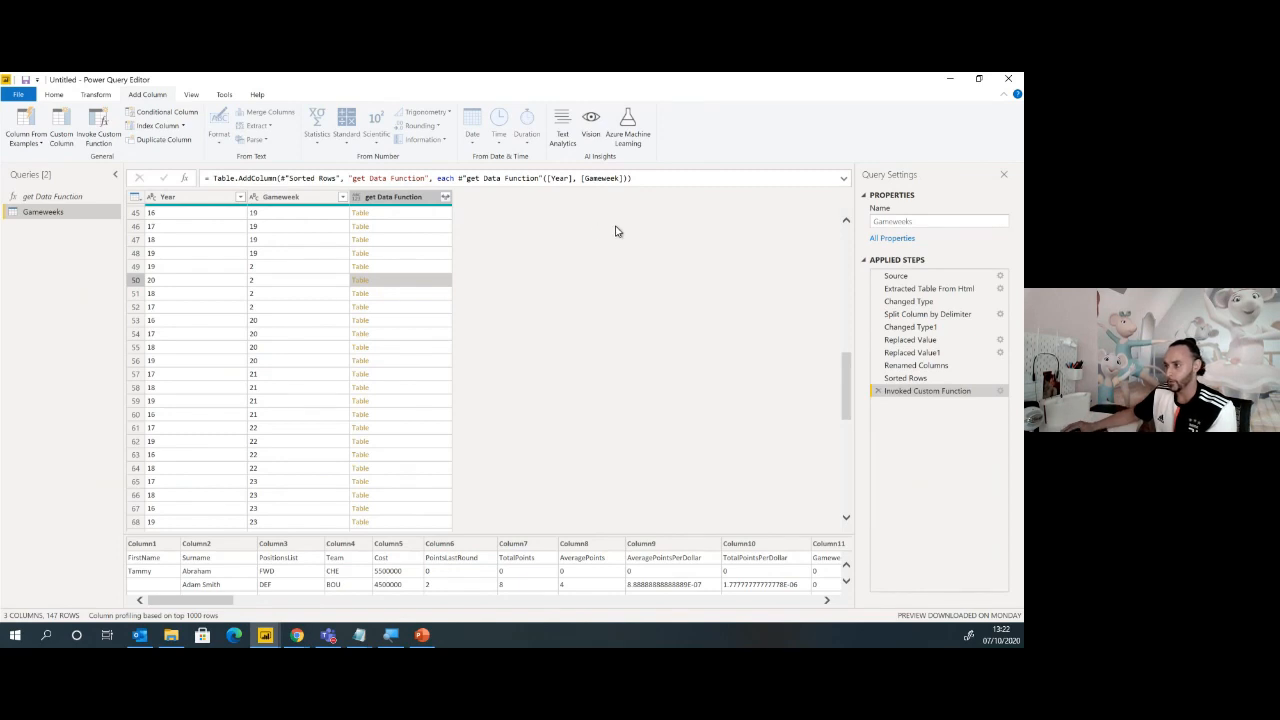
{"action": "scroll", "coordinate": [434, 224], "scroll_direction": "up", "scroll_amount": 1}
{"action": "scroll", "coordinate": [480, 260], "scroll_direction": "up", "scroll_amount": 15}
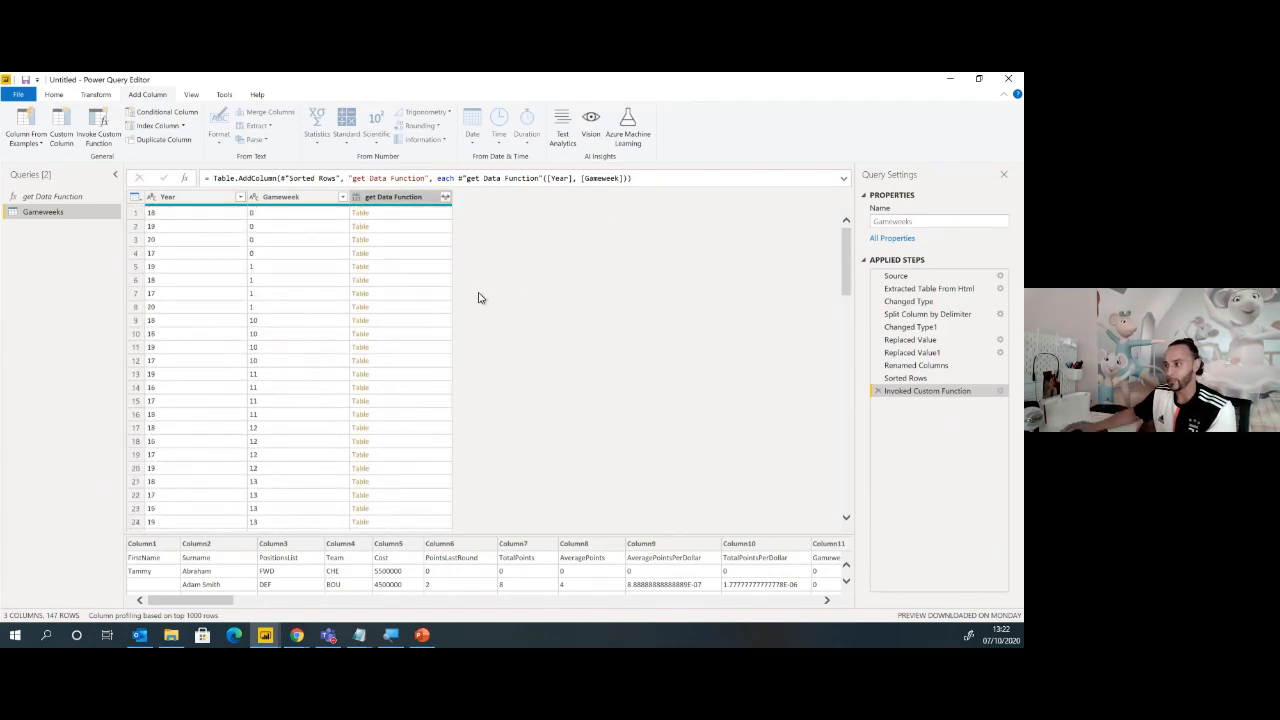
Load the complete column list of get Data Function and expand all columns without the original column name as prefix
{"action": "left_click", "coordinate": [446, 198]}
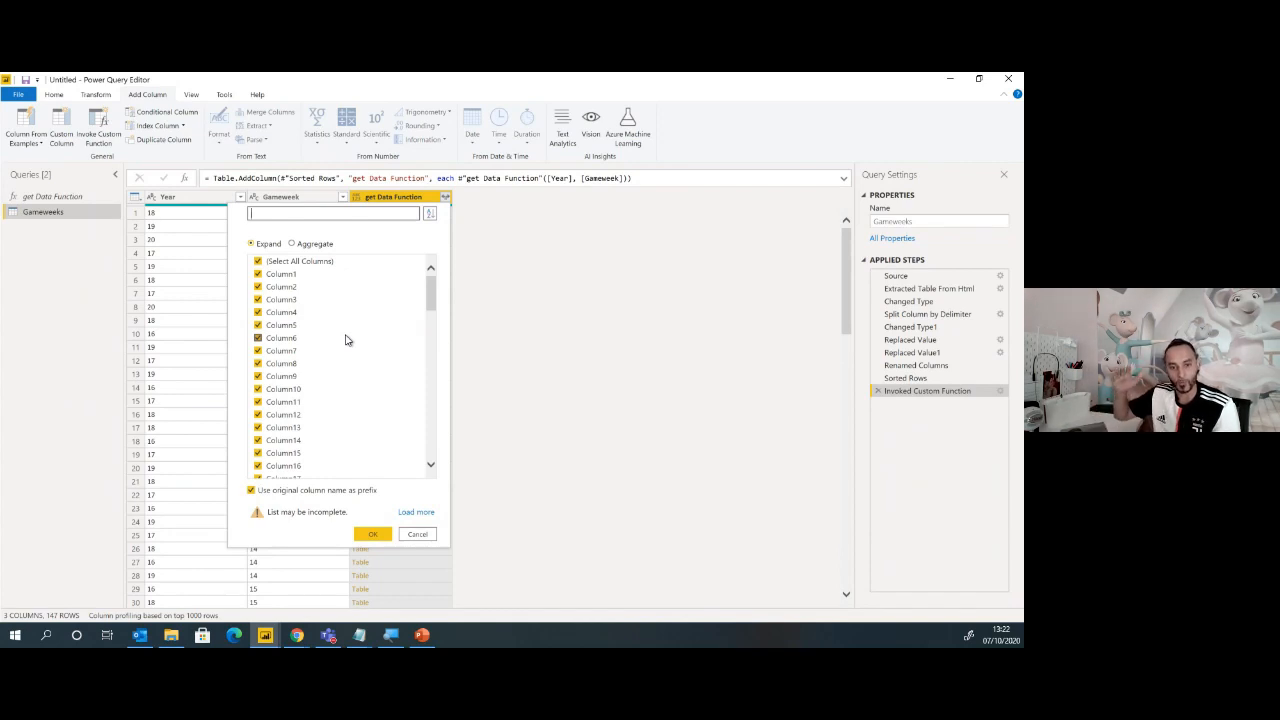
{"action": "scroll", "coordinate": [363, 356], "scroll_direction": "down", "scroll_amount": 3}
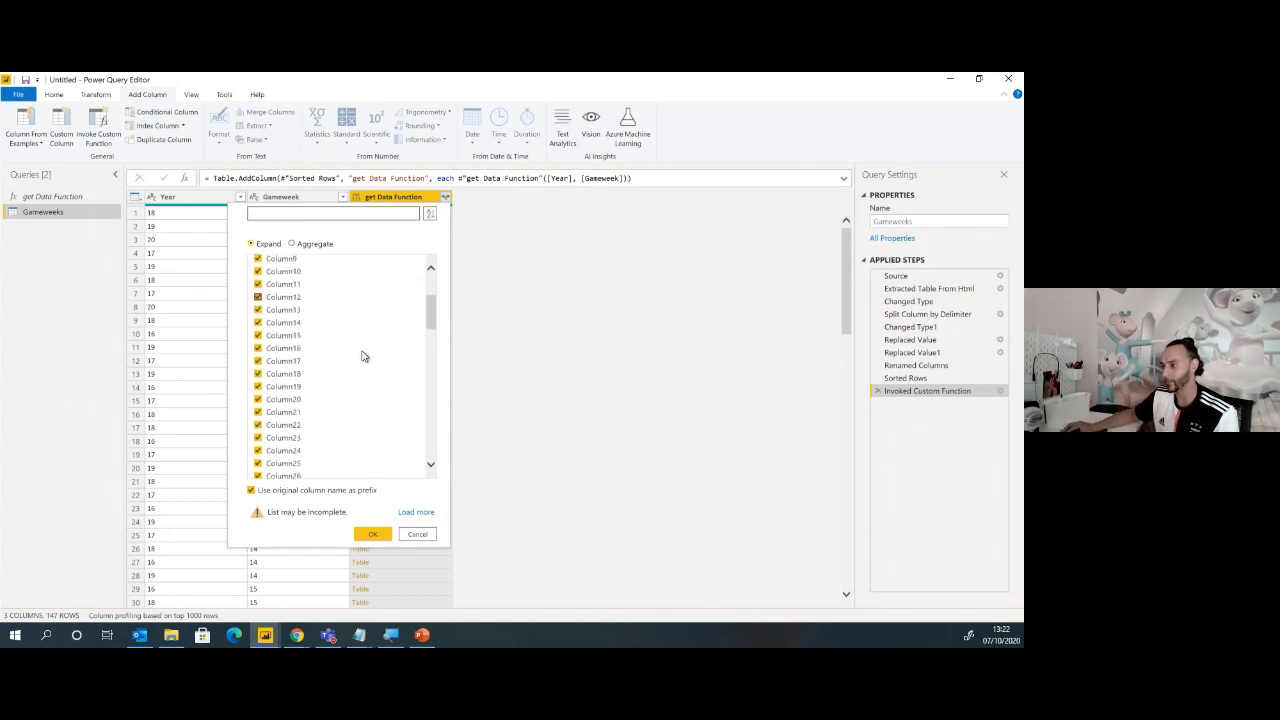
{"action": "scroll", "coordinate": [363, 356], "scroll_direction": "down", "scroll_amount": 19}
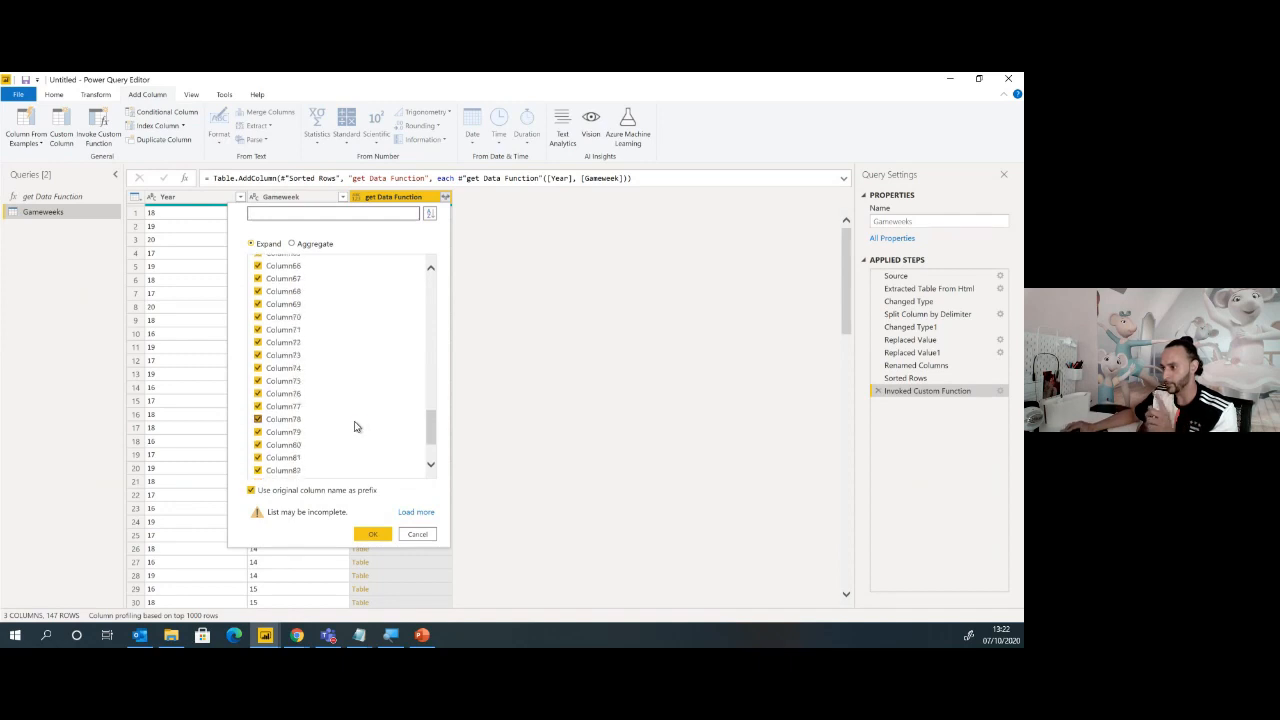
{"action": "left_click", "coordinate": [416, 512]}
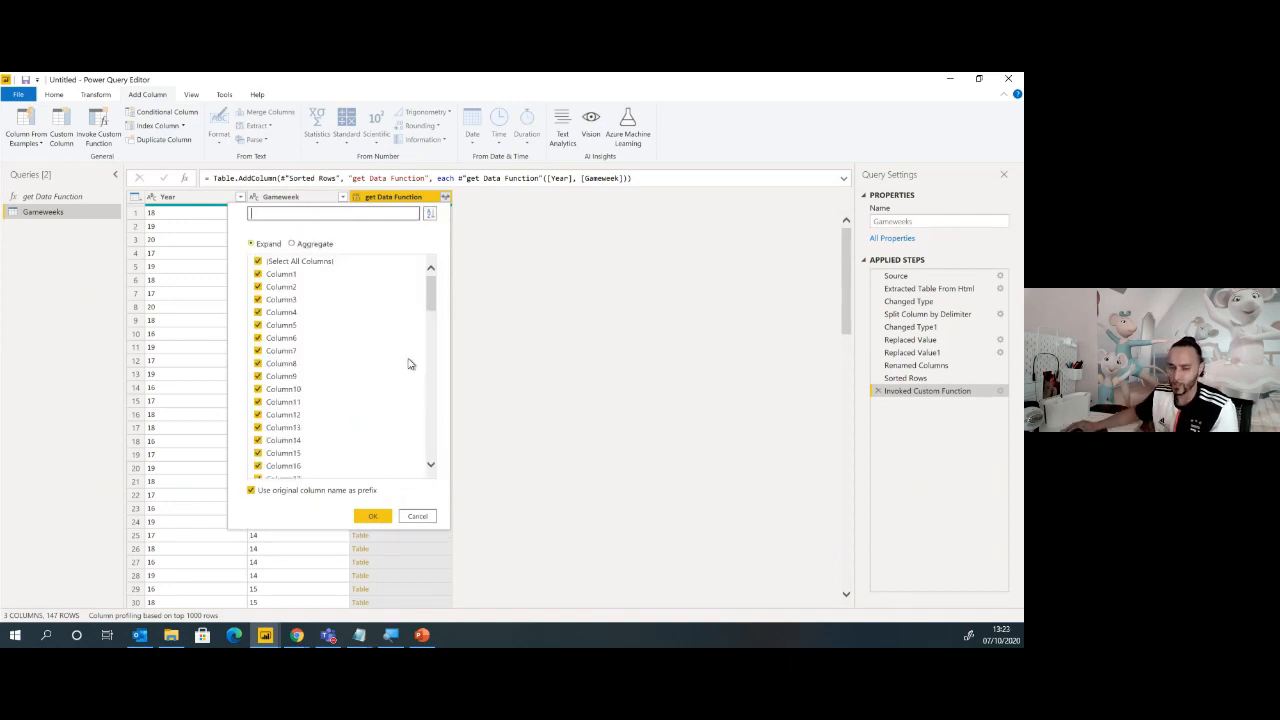
{"action": "left_click", "coordinate": [250, 492]}
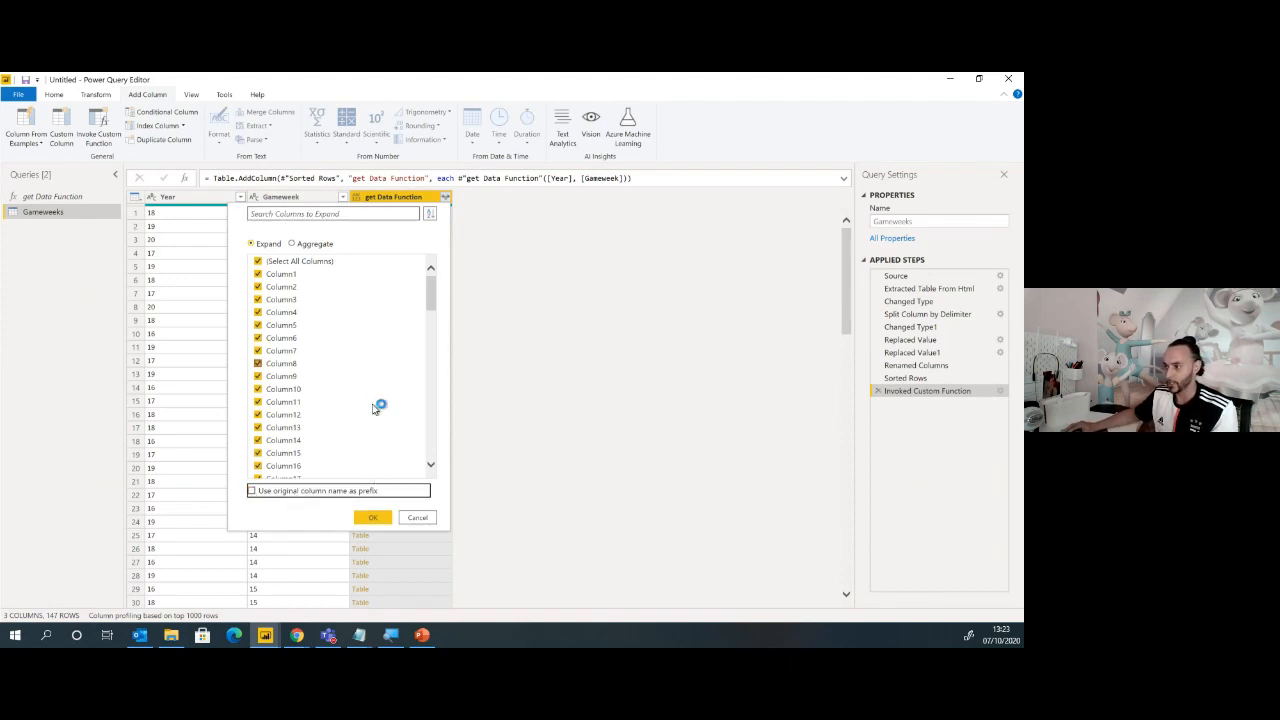
{"action": "left_click", "coordinate": [379, 521]}
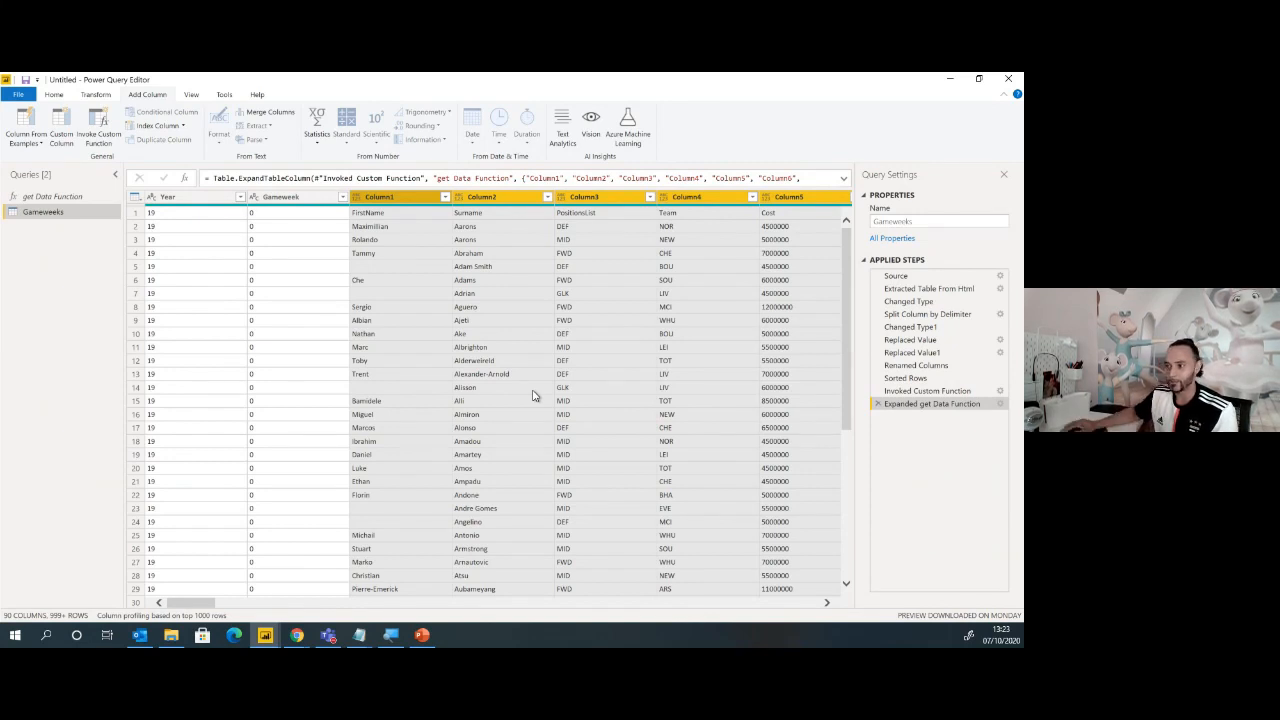
Examine the expanded player rows and check them against the gameweek file list on the Fantasy Overlord History page in Chrome
{"action": "scroll", "coordinate": [455, 348], "scroll_direction": "down", "scroll_amount": 7}
{"action": "scroll", "coordinate": [455, 348], "scroll_direction": "down", "scroll_amount": 7}
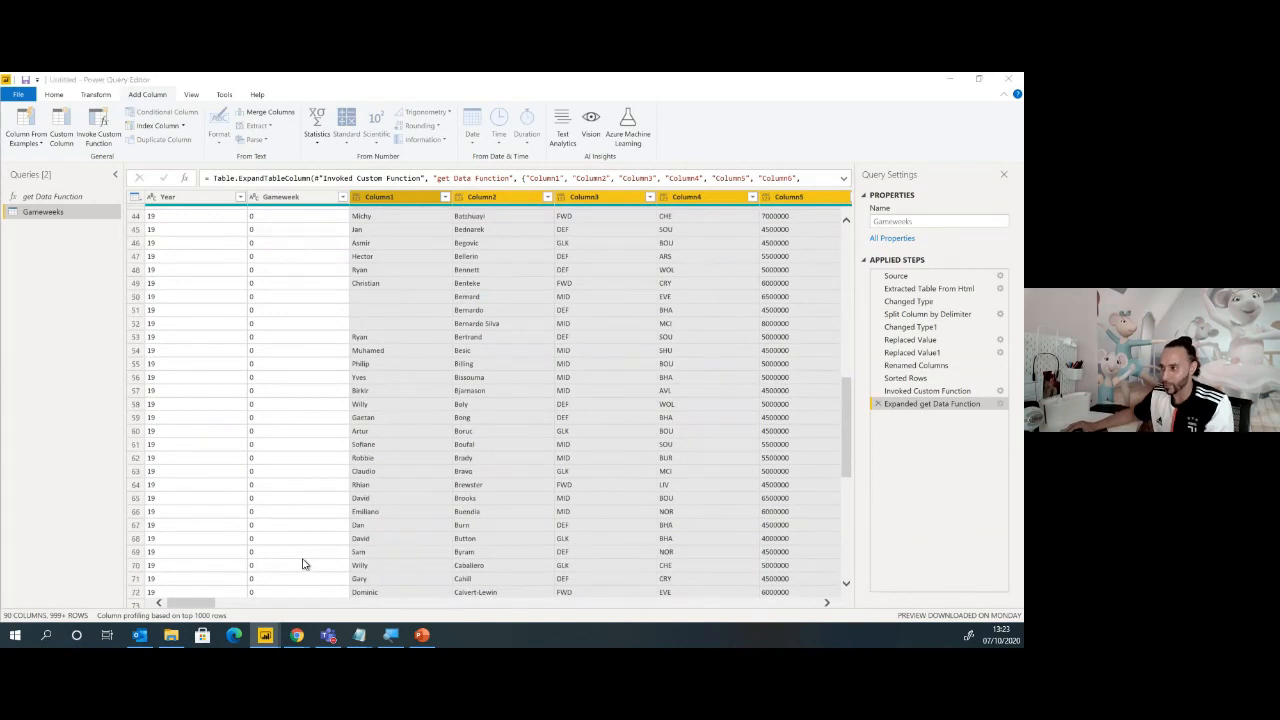
{"action": "key", "text": "alt+Tab"}
{"action": "scroll", "coordinate": [463, 305], "scroll_direction": "down", "scroll_amount": 5}
{"action": "scroll", "coordinate": [463, 309], "scroll_direction": "up", "scroll_amount": 15}
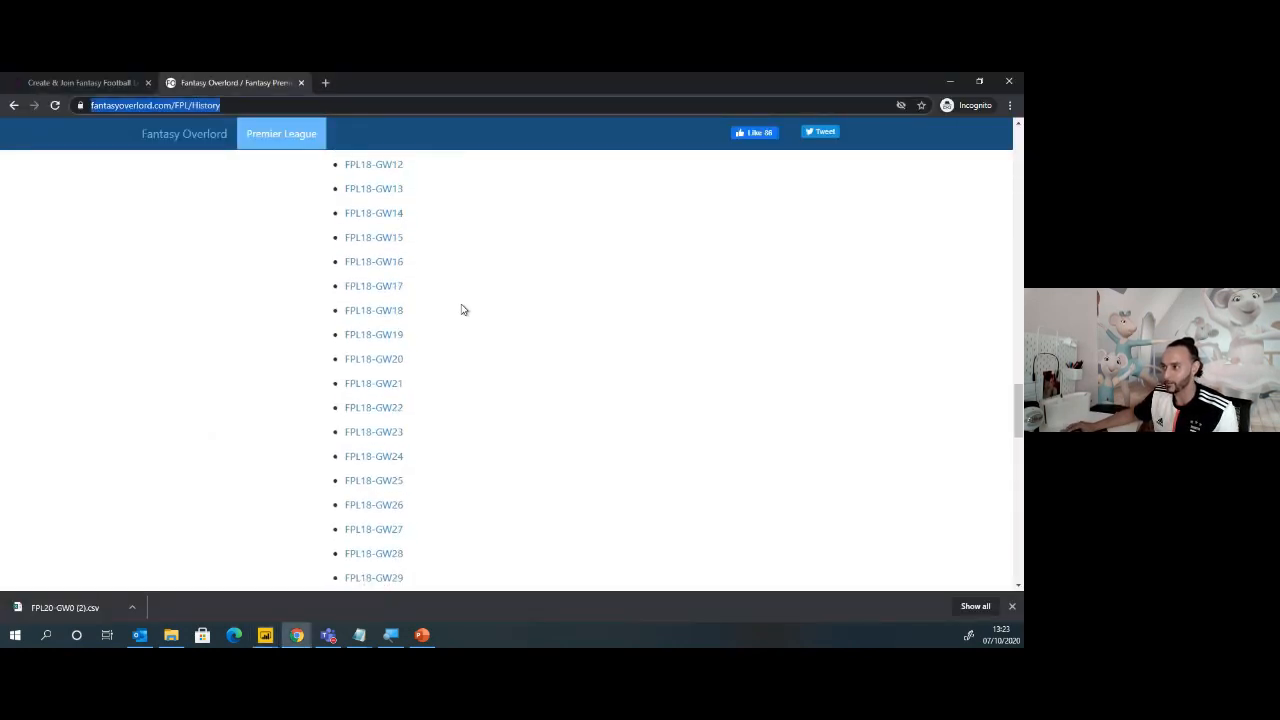
{"action": "scroll", "coordinate": [463, 309], "scroll_direction": "down", "scroll_amount": 16}
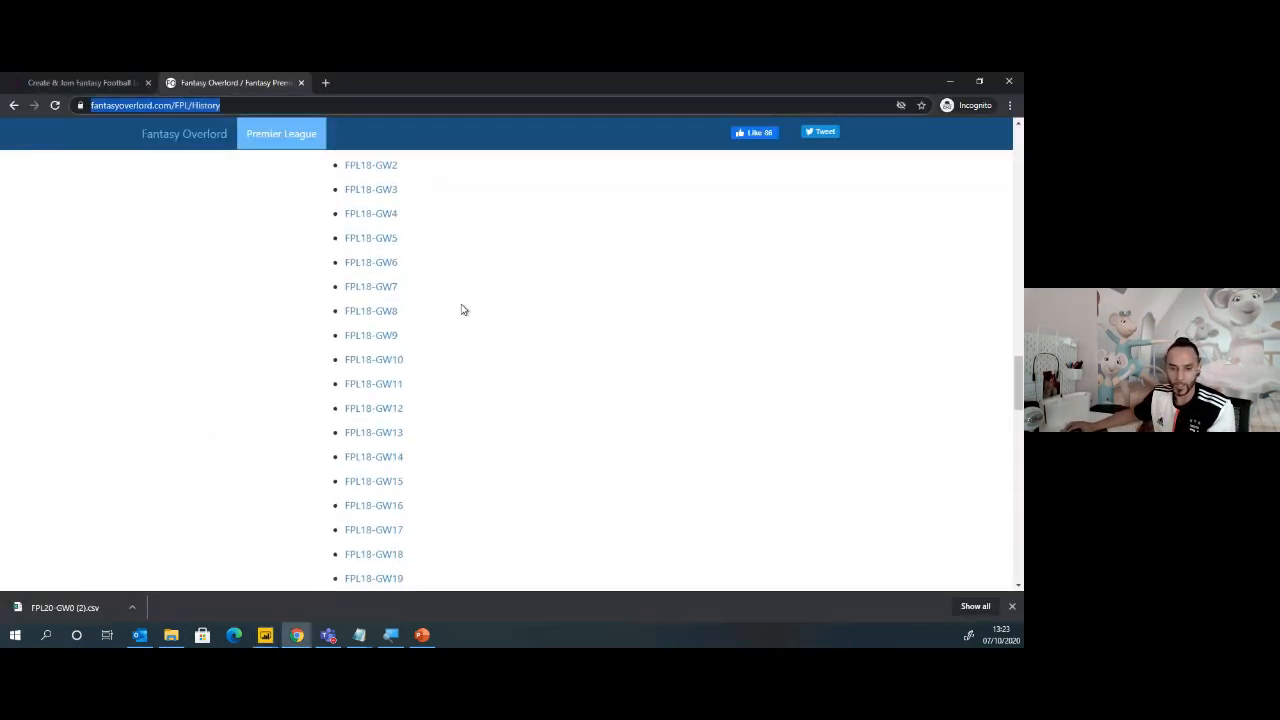
{"action": "key", "text": "alt+Tab"}
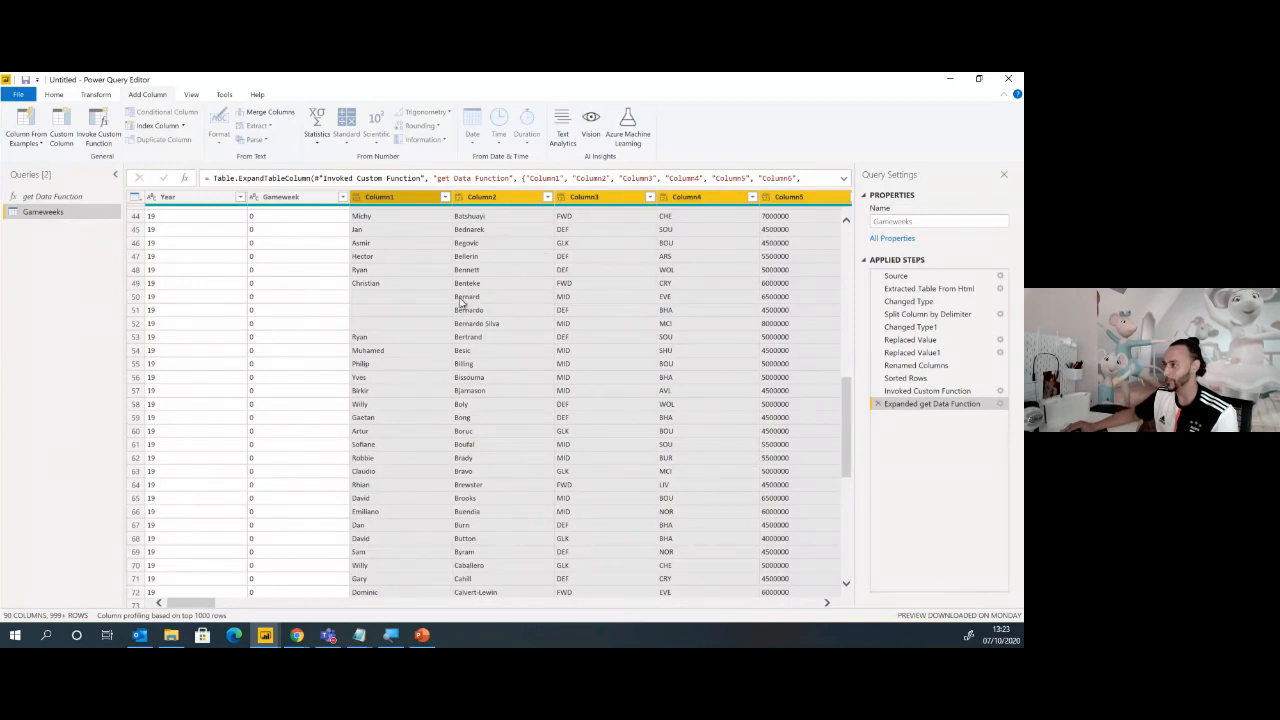
{"action": "scroll", "coordinate": [460, 300], "scroll_direction": "up", "scroll_amount": 14}
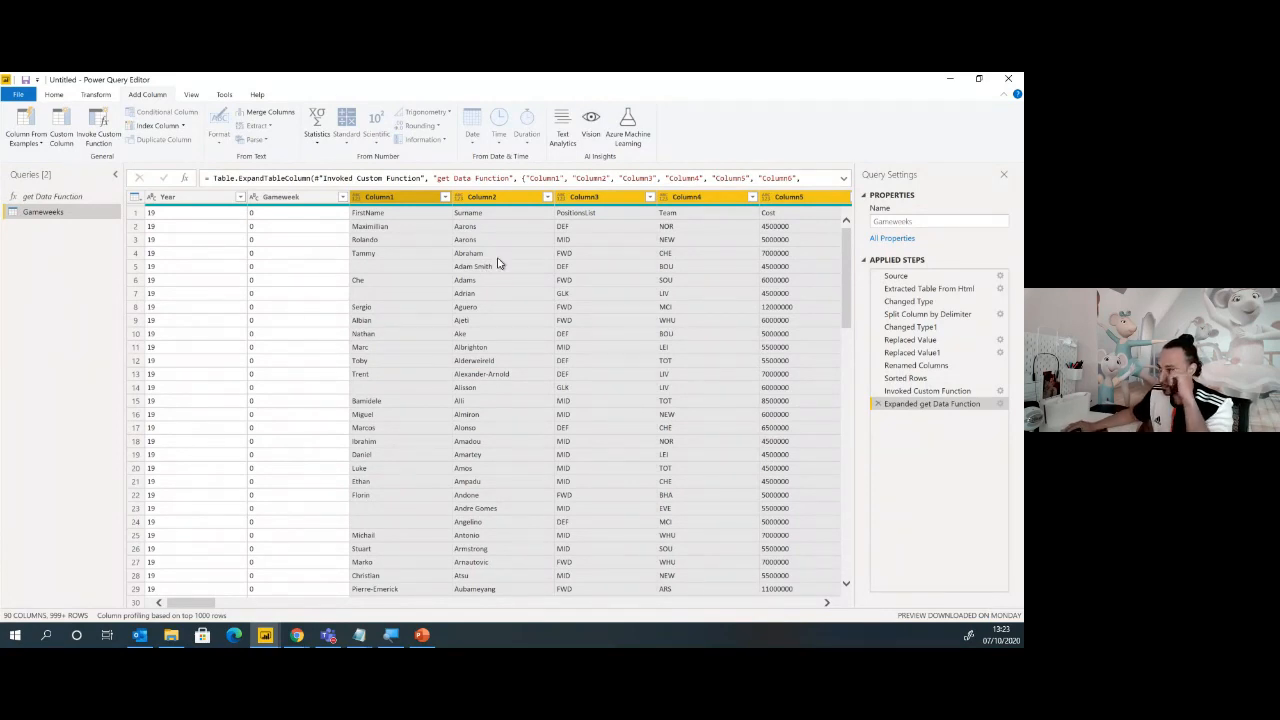
Promote the first row of the expanded Gameweeks table to column headers
{"action": "left_click", "coordinate": [406, 216]}
{"action": "left_click", "coordinate": [96, 95]}
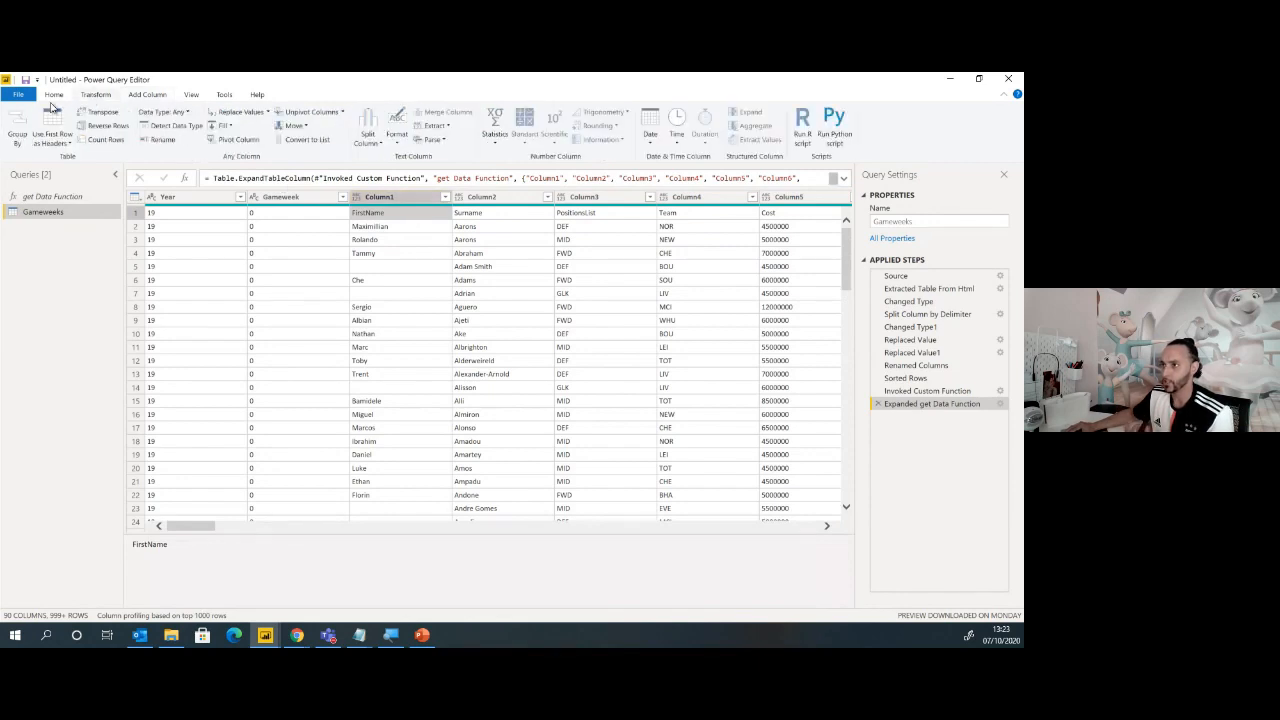
{"action": "left_click", "coordinate": [57, 96]}
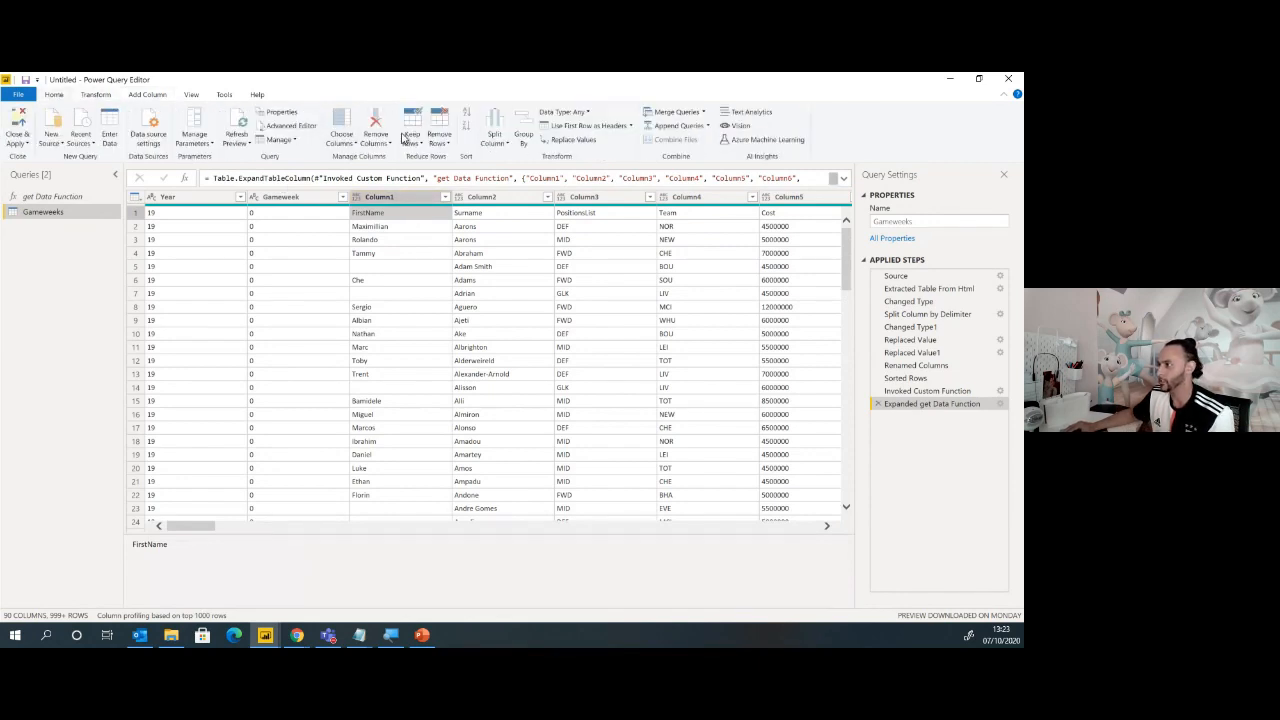
{"action": "left_click", "coordinate": [587, 128]}
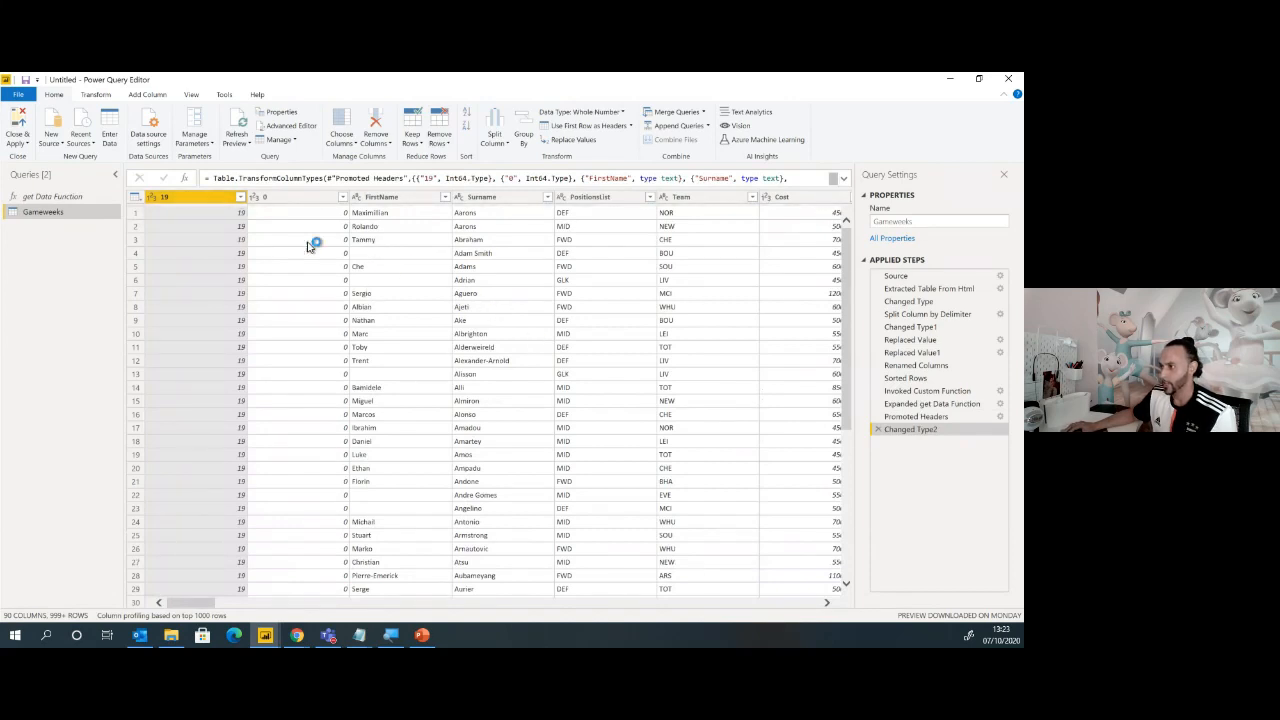
Rename the 19 column as Year and the 0 column as Gameweek
{"action": "double_click", "coordinate": [185, 200]}
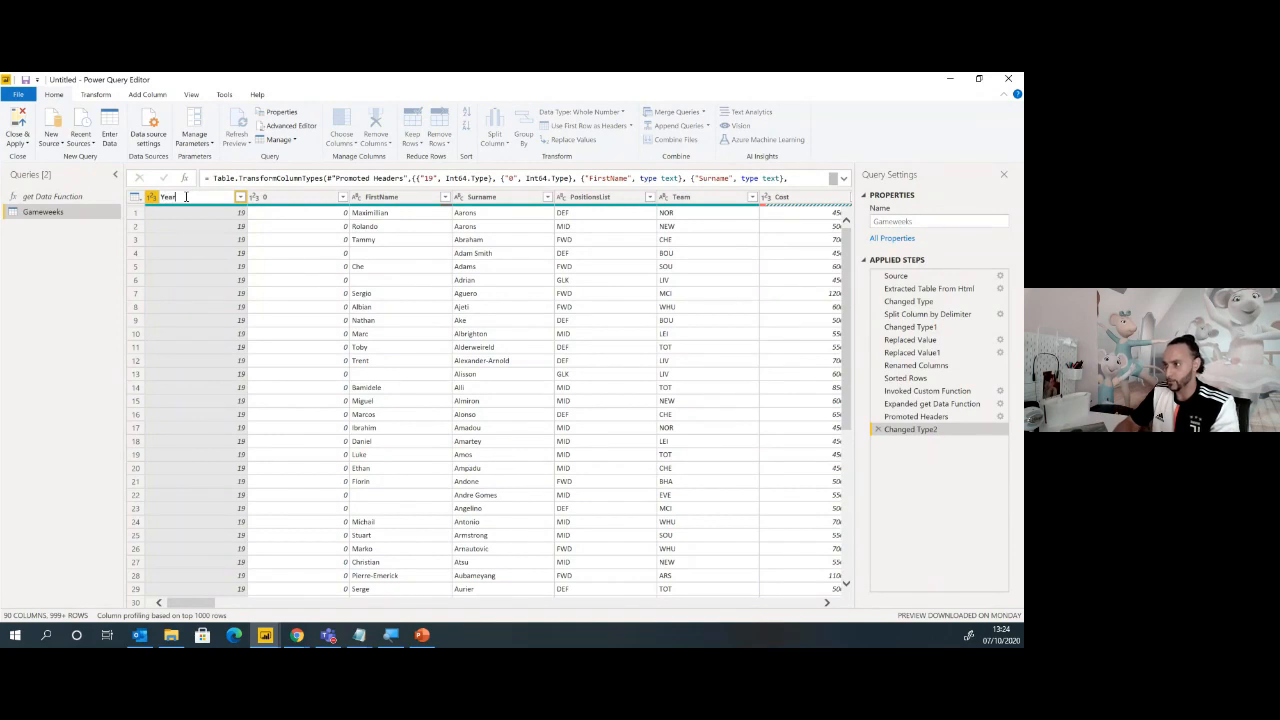
{"action": "key", "text": "Return"}
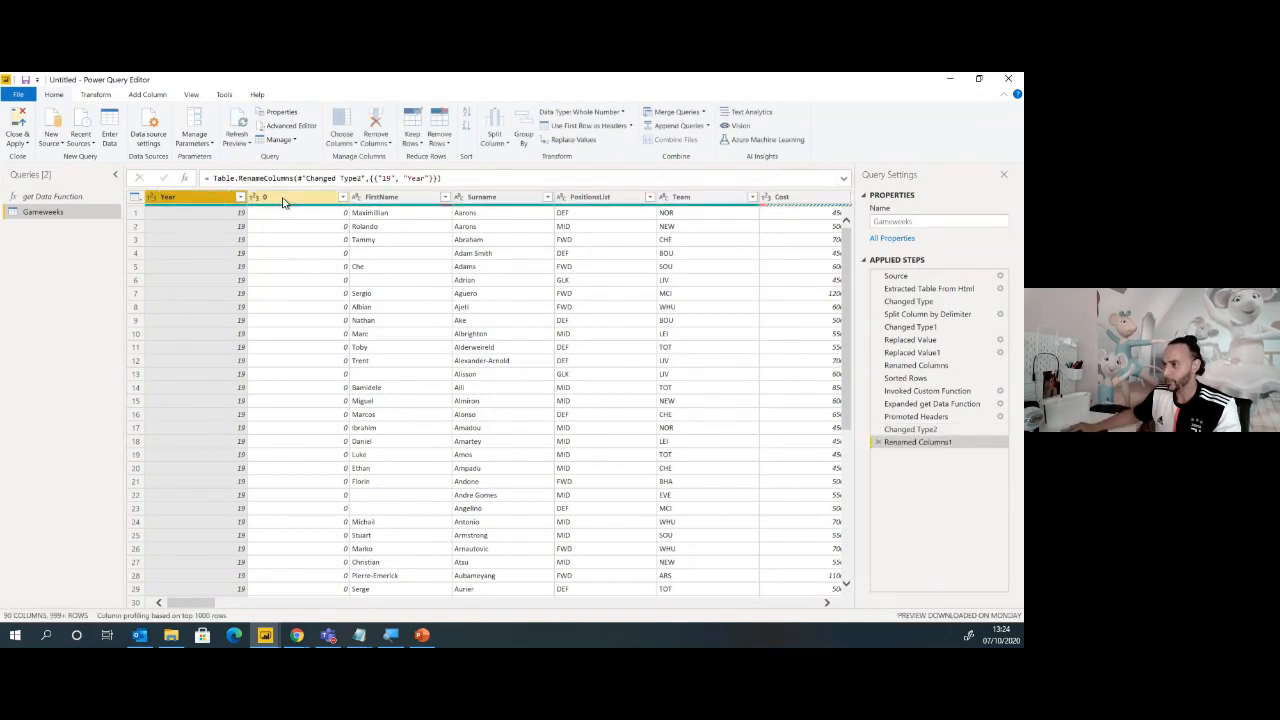
{"action": "double_click", "coordinate": [283, 198]}
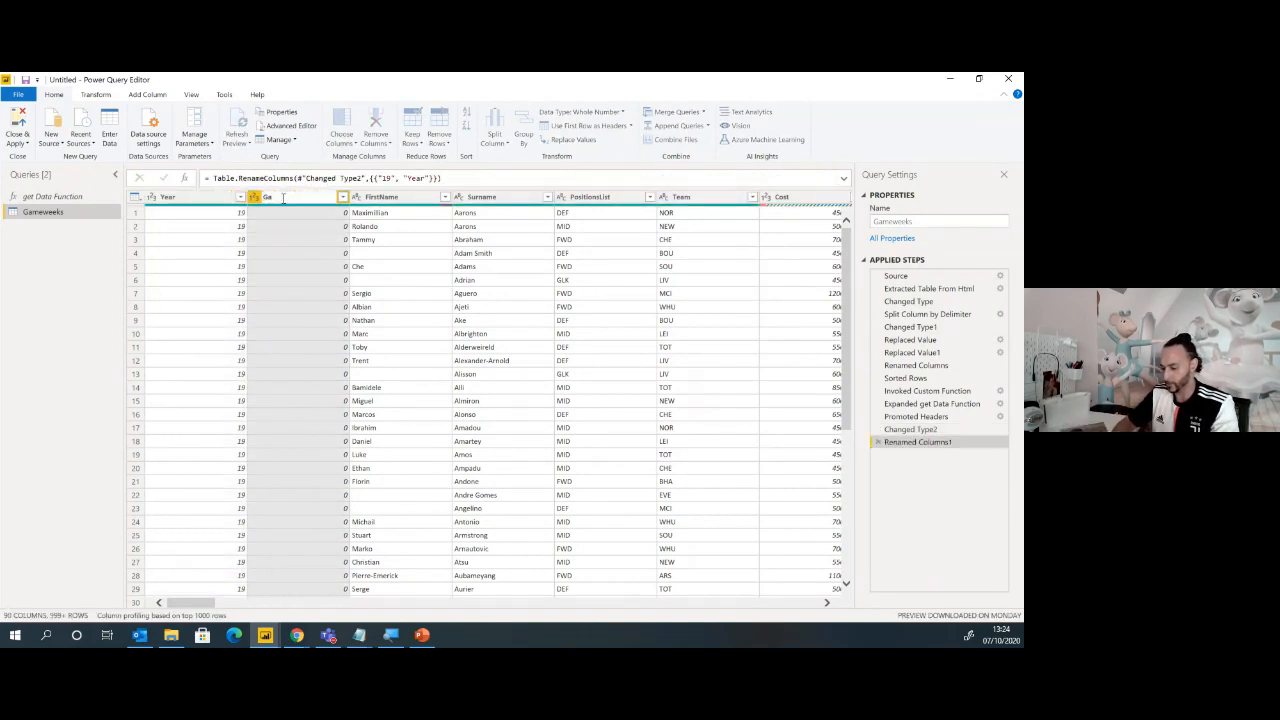
{"action": "key", "text": "Return"}
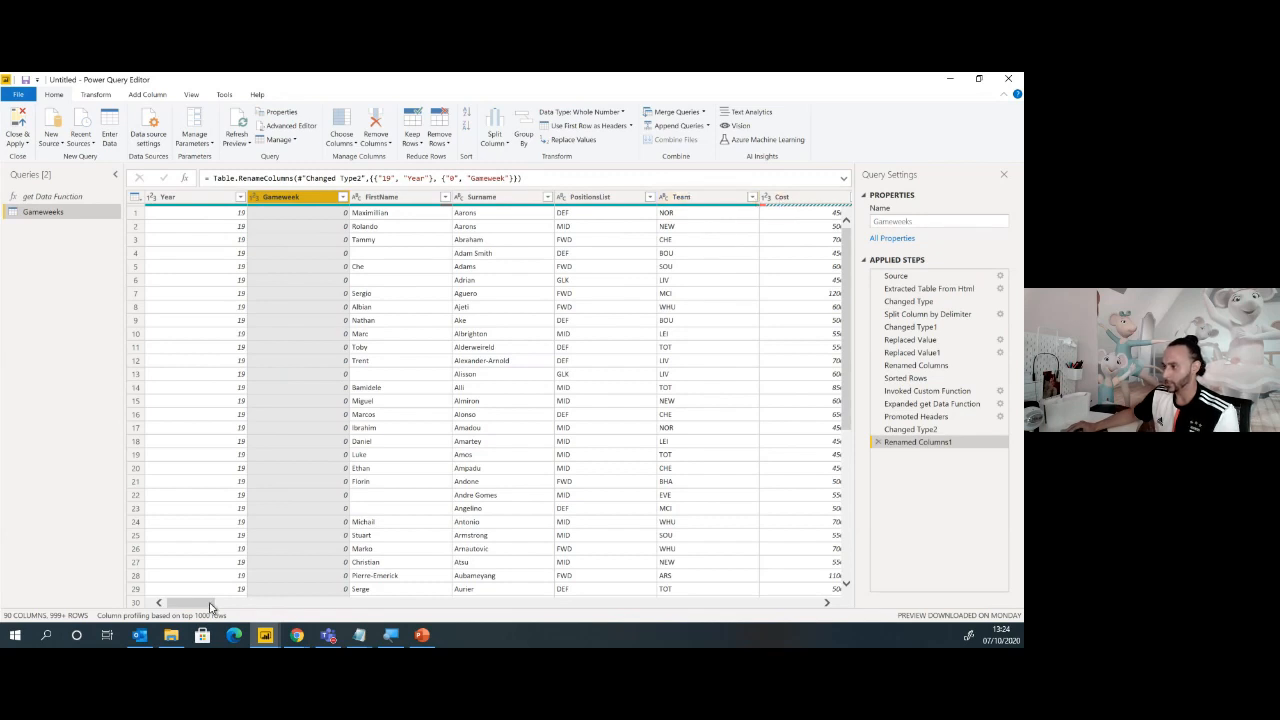
Look across the Gameweeks columns for errors and review the Cost column's filter values and available column operations
{"action": "left_click_drag", "start_coordinate": [210, 606], "coordinate": [290, 606]}
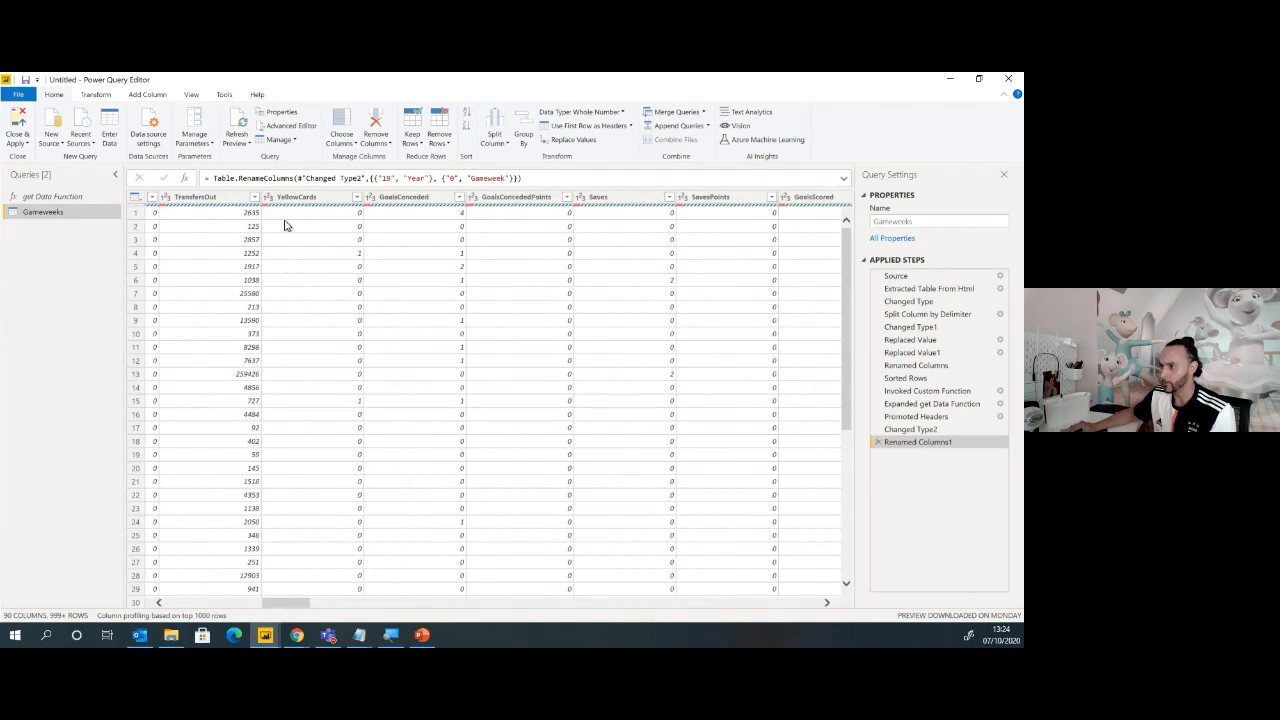
{"action": "mouse_move", "coordinate": [288, 207]}
{"action": "left_click_drag", "start_coordinate": [286, 603], "coordinate": [210, 612]}
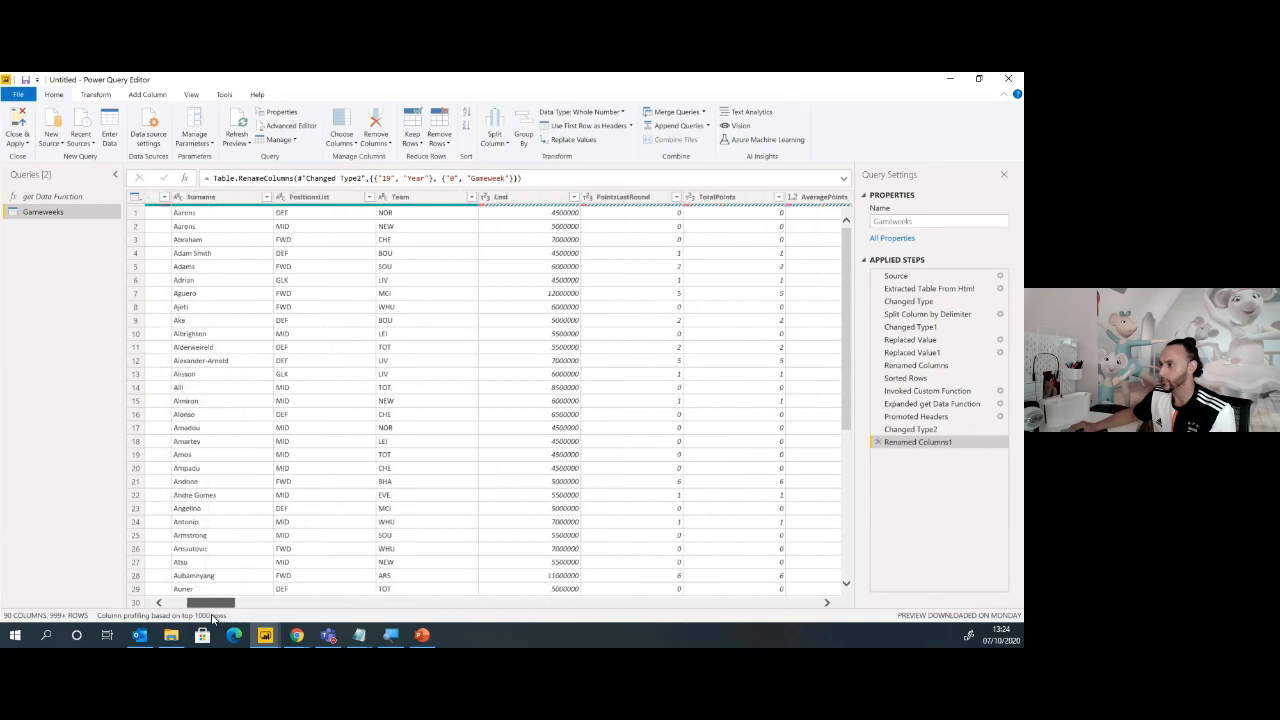
{"action": "left_click", "coordinate": [570, 197]}
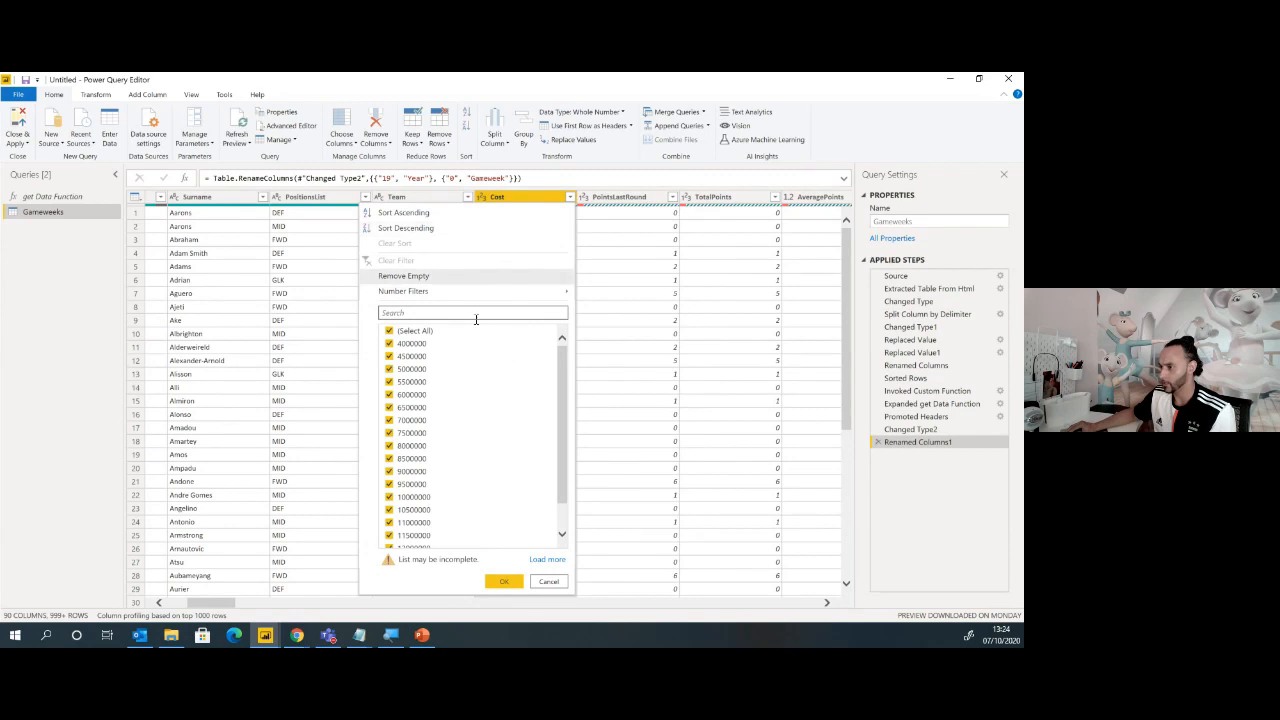
{"action": "left_click", "coordinate": [535, 200]}
{"action": "right_click", "coordinate": [535, 198]}
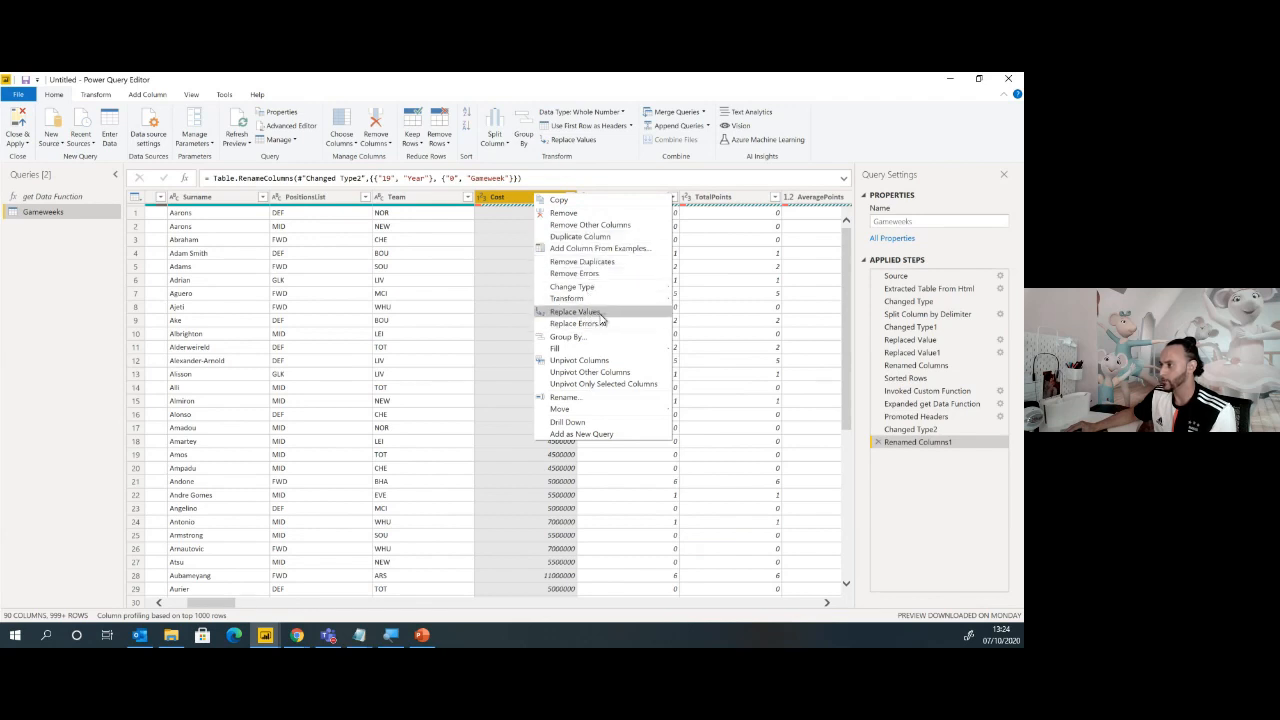
{"action": "left_click", "coordinate": [506, 217]}
{"action": "right_click", "coordinate": [506, 217]}
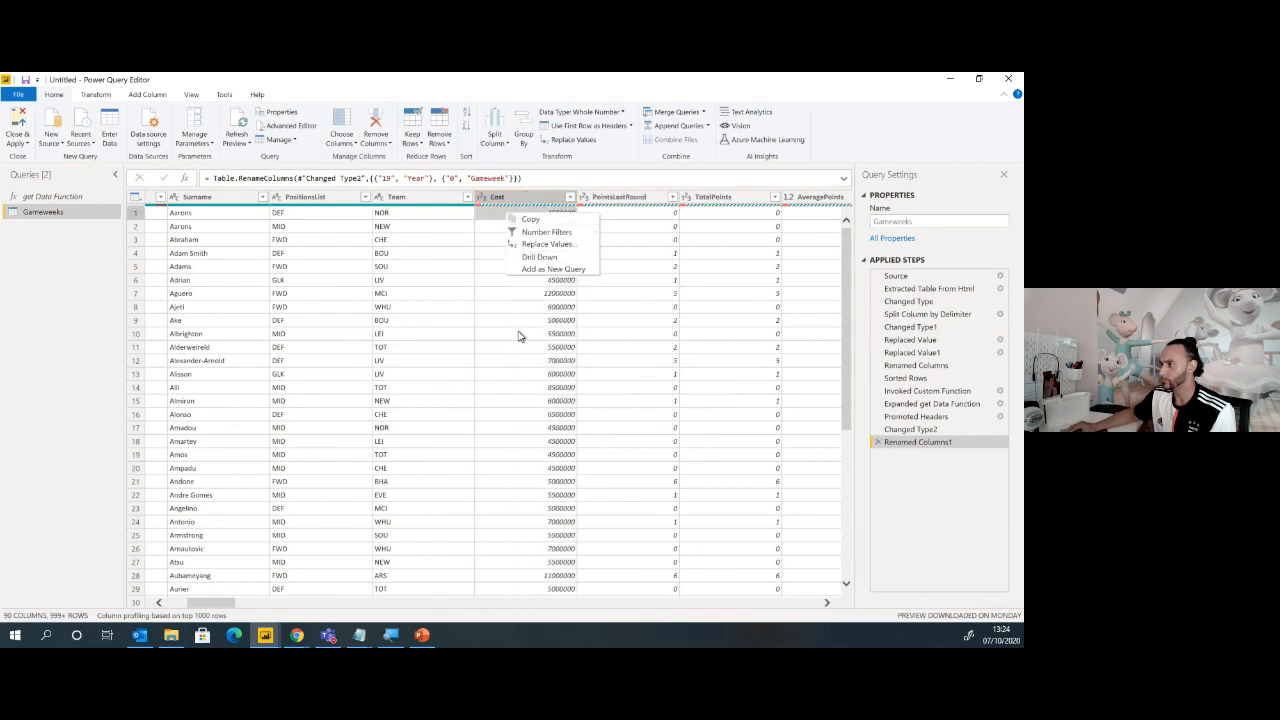
{"action": "left_click", "coordinate": [571, 198]}
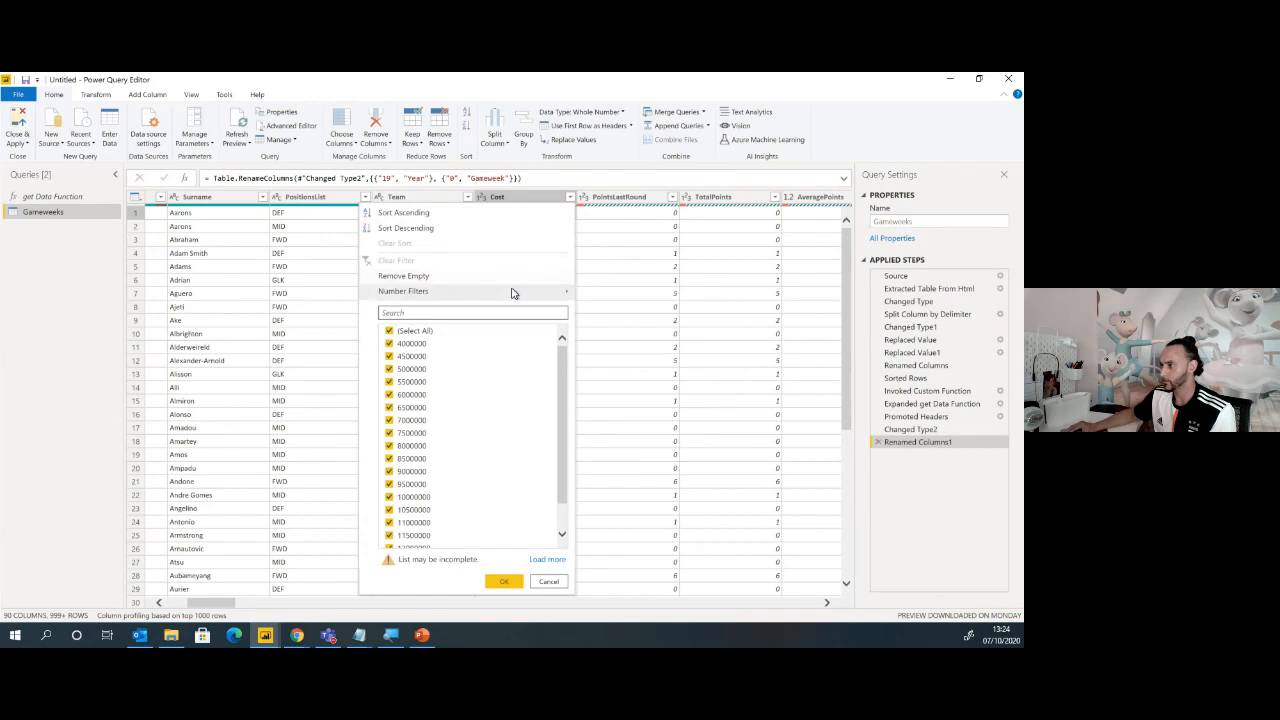
{"action": "right_click", "coordinate": [513, 204]}
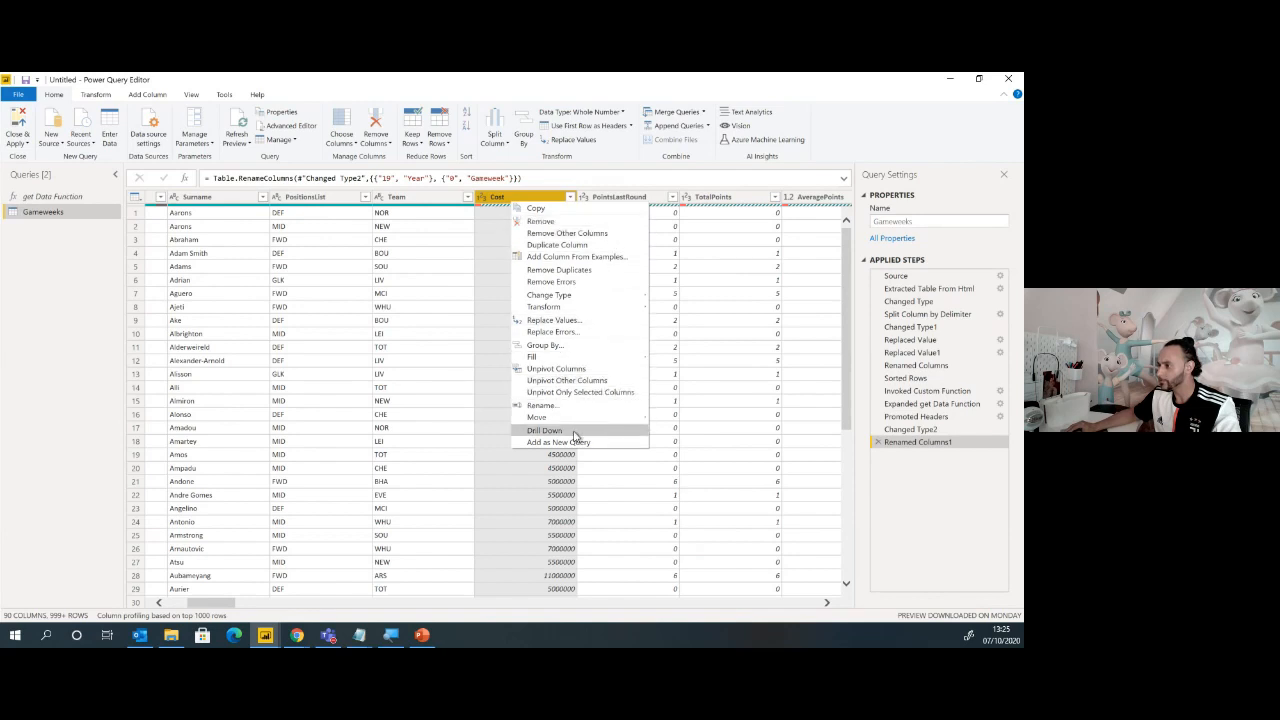
Keep only the Cost column's error rows to read the first error's details, and delete the Kept Errors step
{"action": "left_click", "coordinate": [508, 199]}
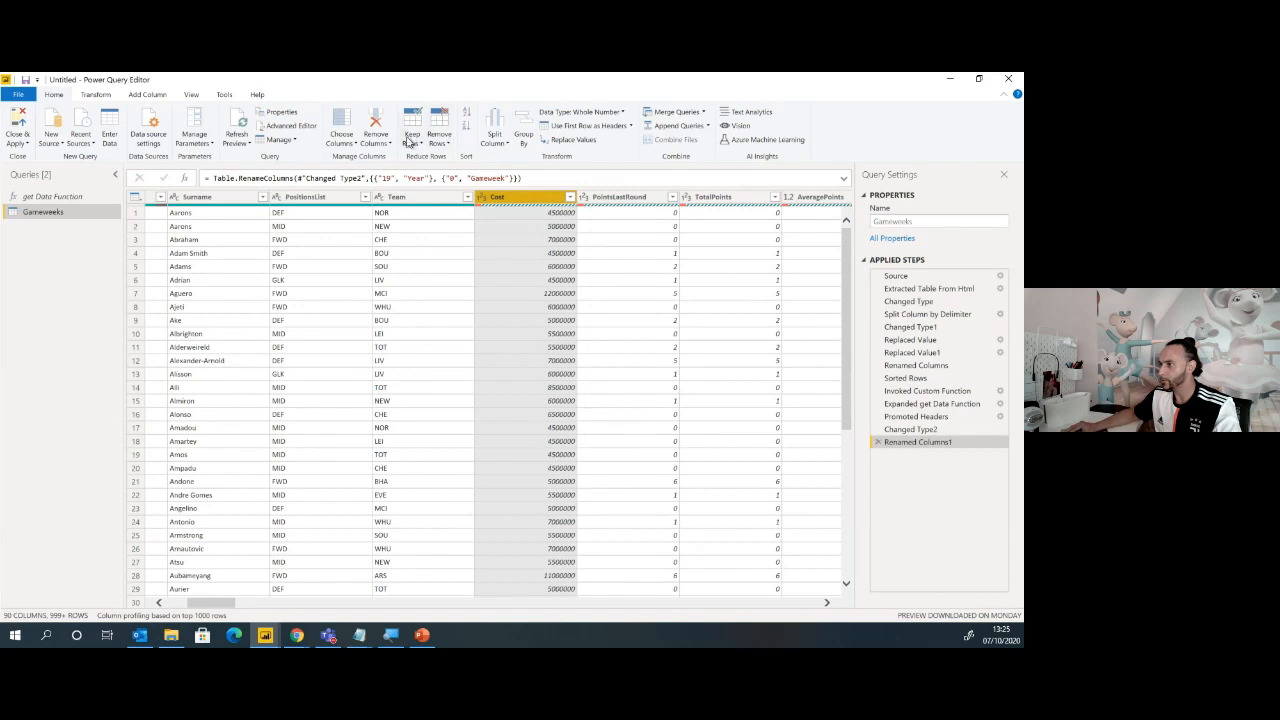
{"action": "left_click", "coordinate": [343, 146]}
{"action": "left_click", "coordinate": [415, 144]}
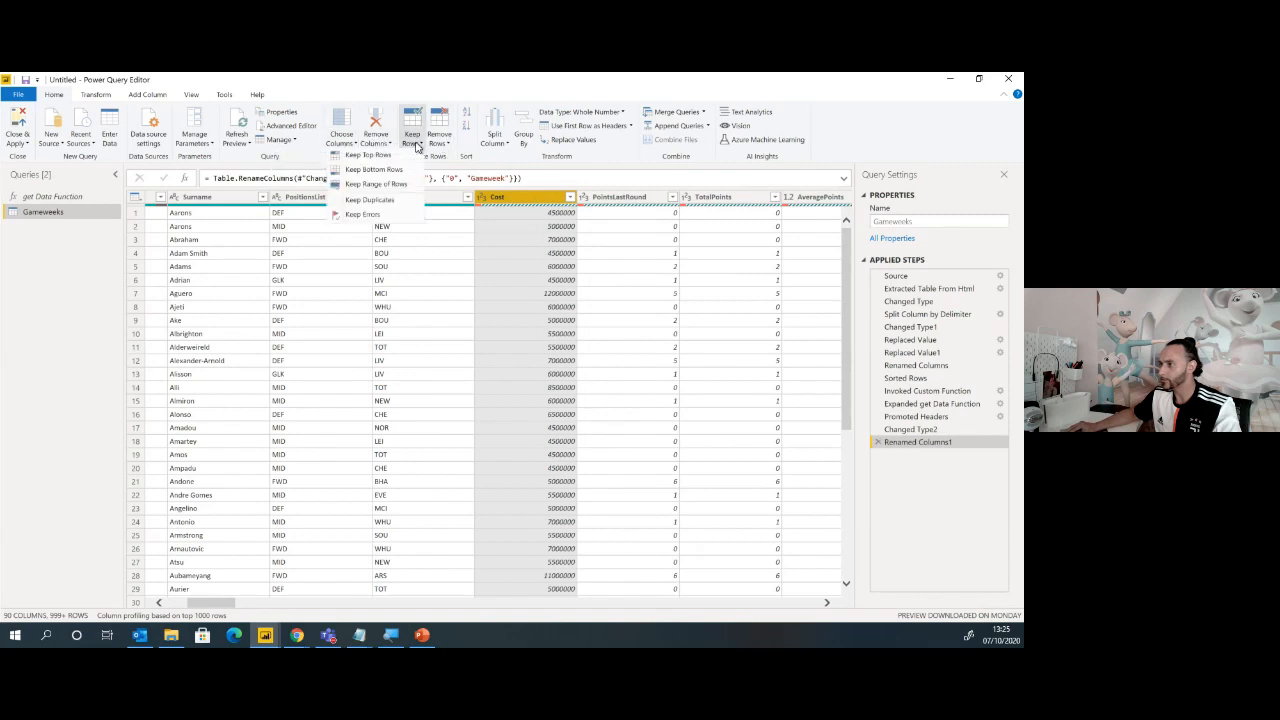
{"action": "left_click", "coordinate": [394, 216]}
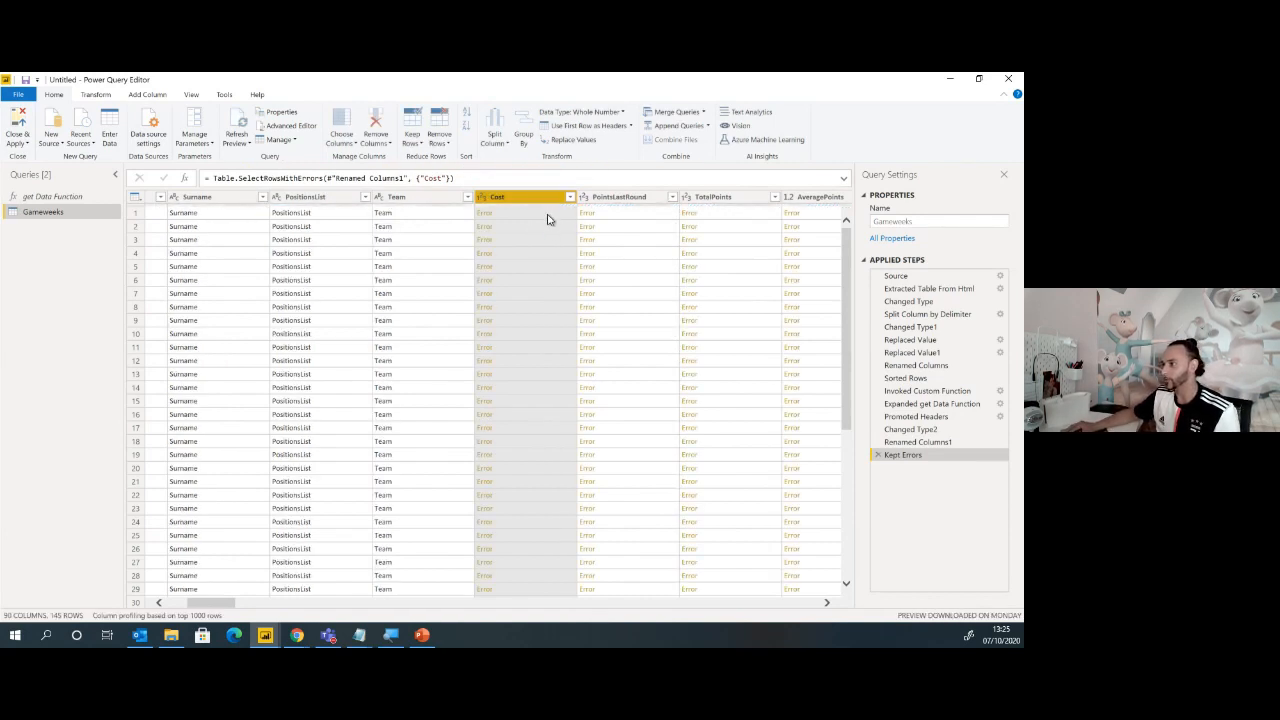
{"action": "left_click", "coordinate": [547, 214]}
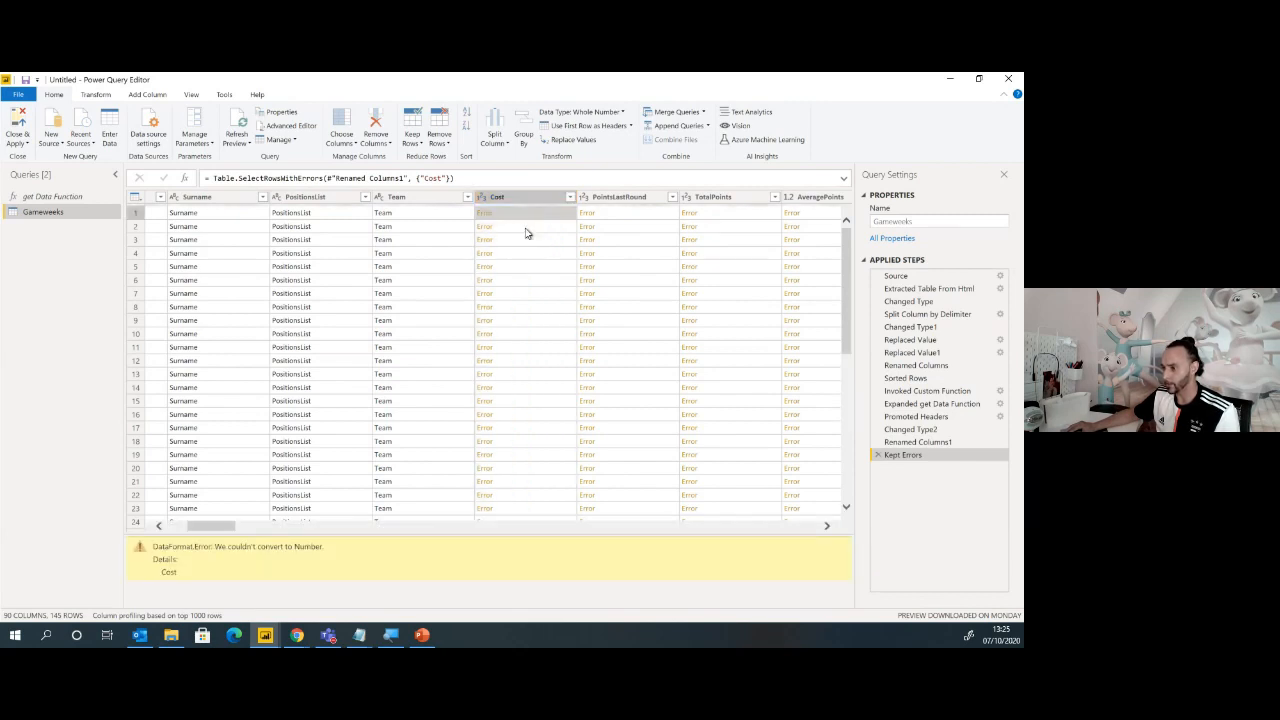
{"action": "double_click", "coordinate": [168, 572]}
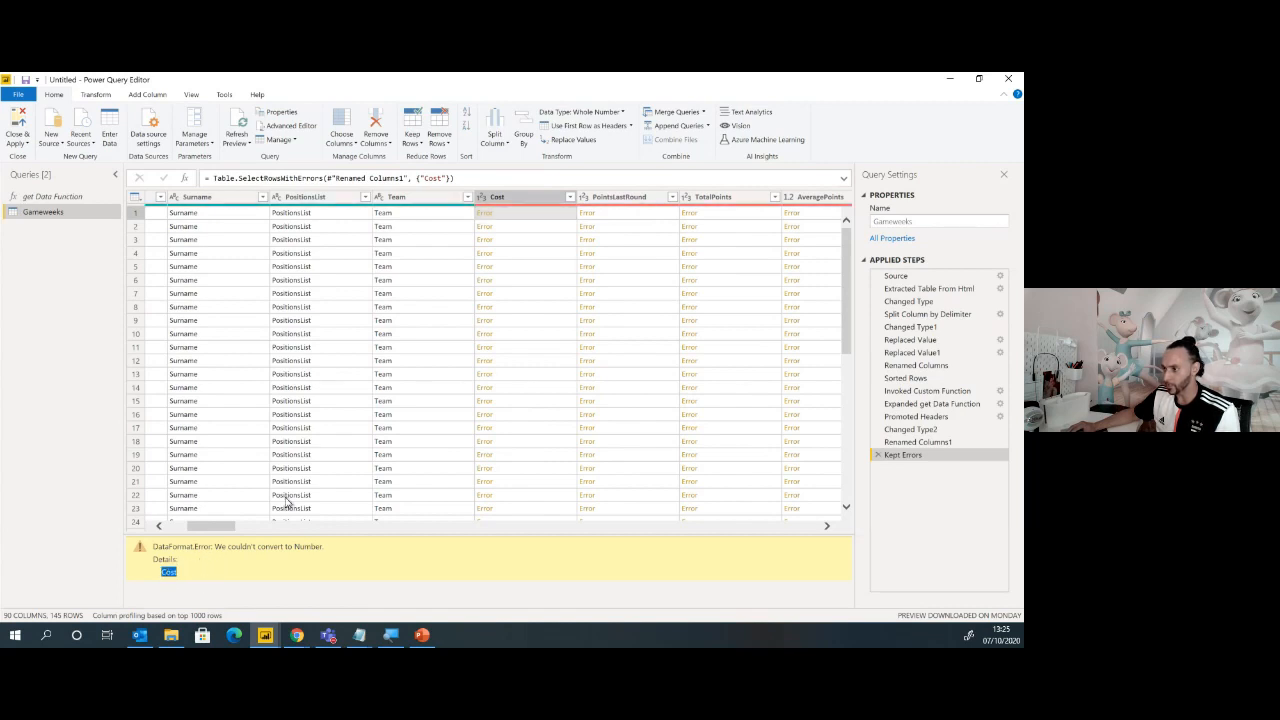
{"action": "left_click", "coordinate": [187, 578]}
{"action": "left_click", "coordinate": [529, 221]}
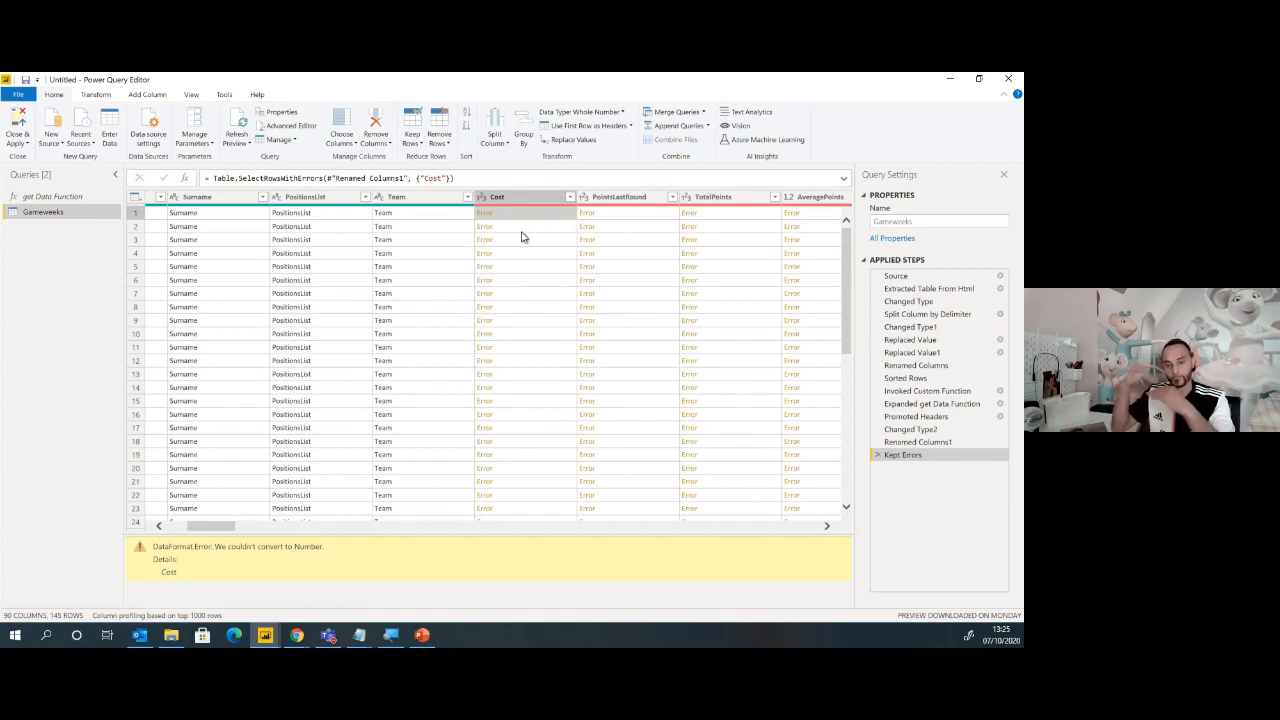
{"action": "left_click", "coordinate": [878, 455]}
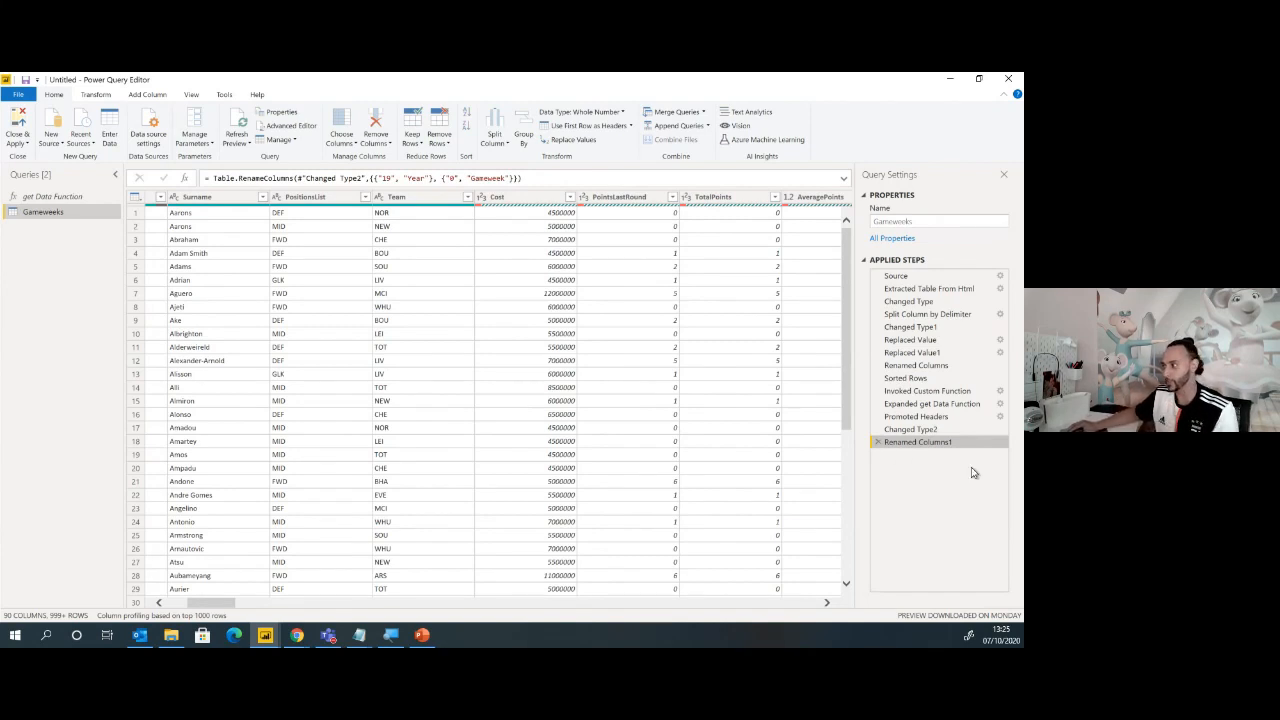
Keep only the rows with errors in the Cost column again
{"action": "left_click", "coordinate": [569, 197]}
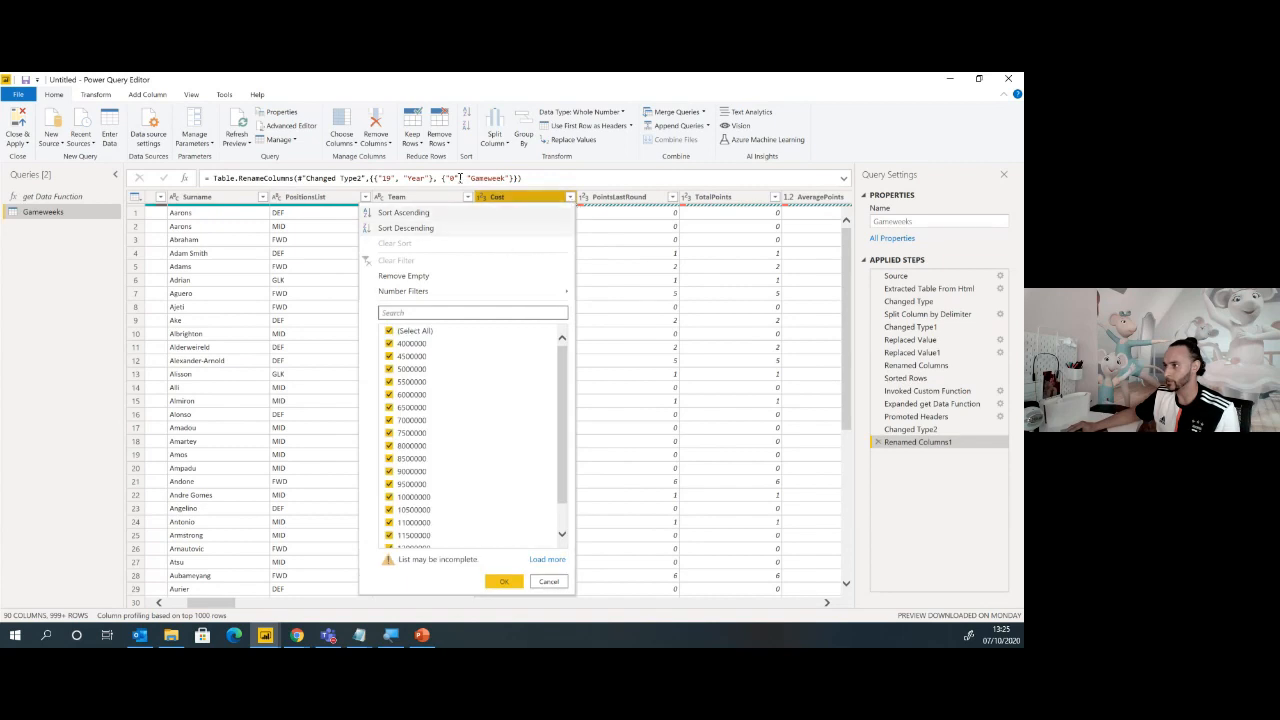
{"action": "left_click", "coordinate": [412, 140]}
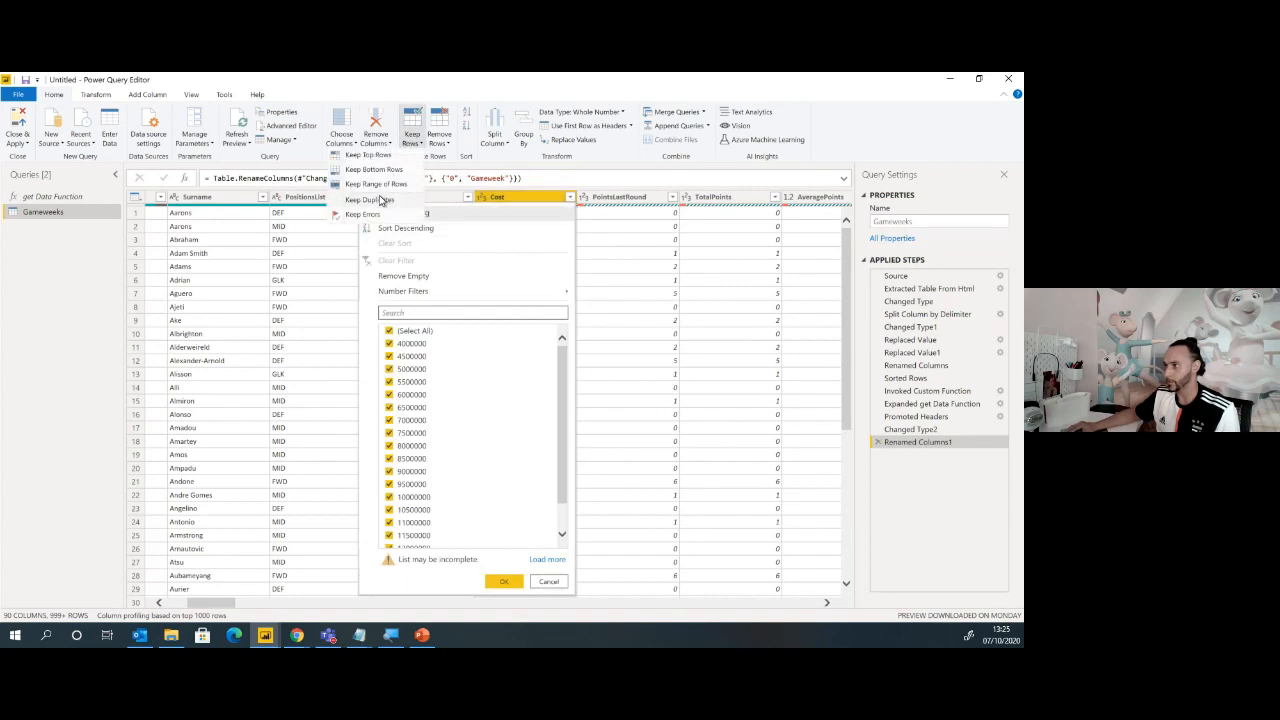
{"action": "left_click", "coordinate": [366, 214]}
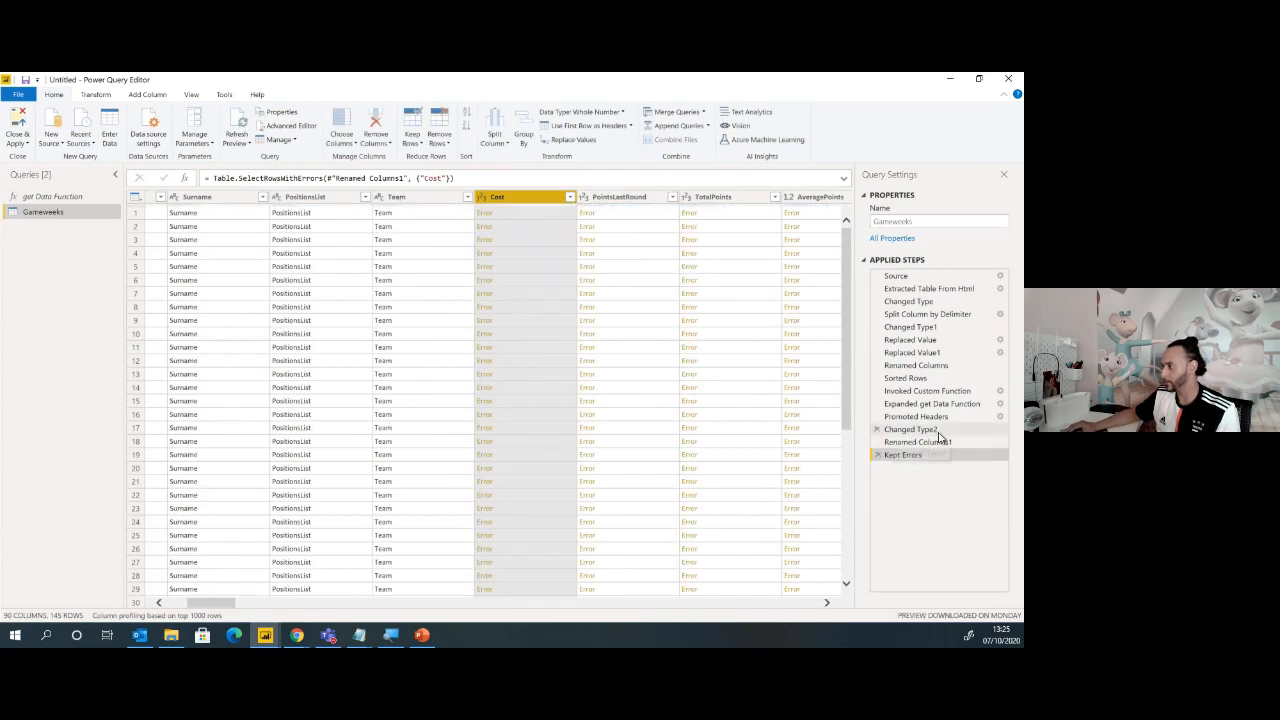
Insert a filter after the Renamed Columns1 step that excludes the value FirstName from the FirstName column
{"action": "left_click", "coordinate": [936, 430]}
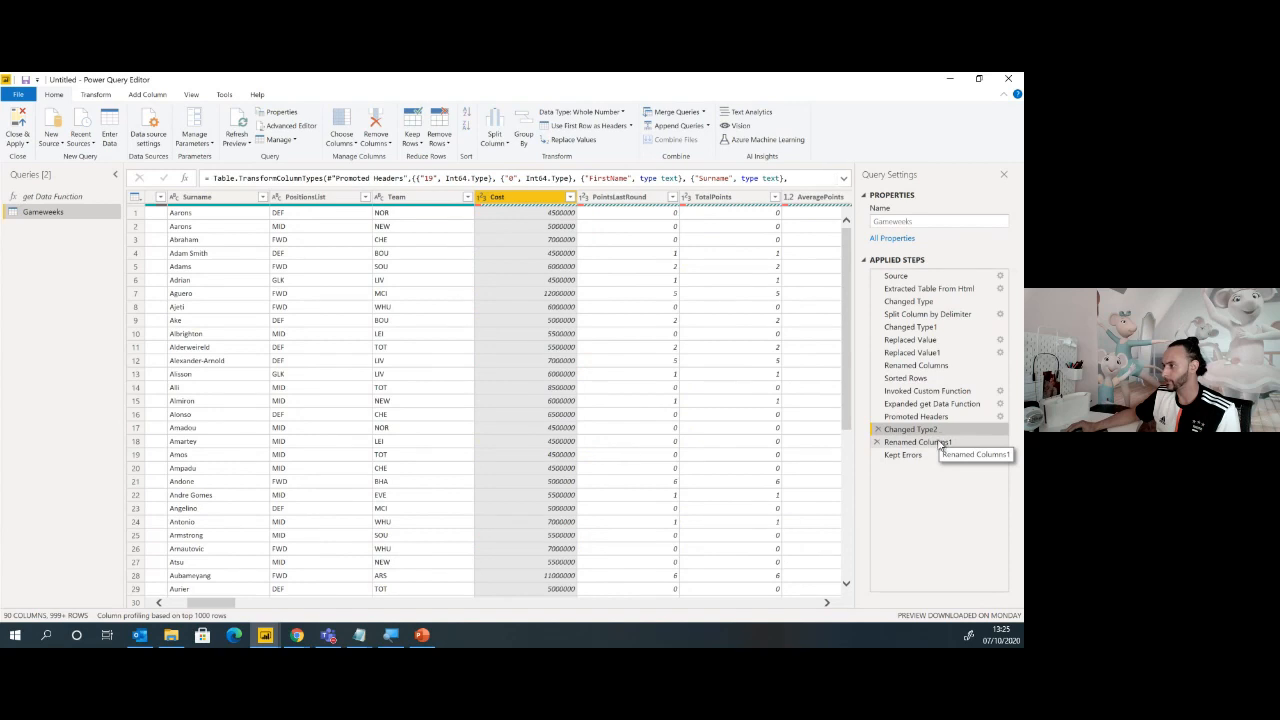
{"action": "left_click", "coordinate": [941, 446]}
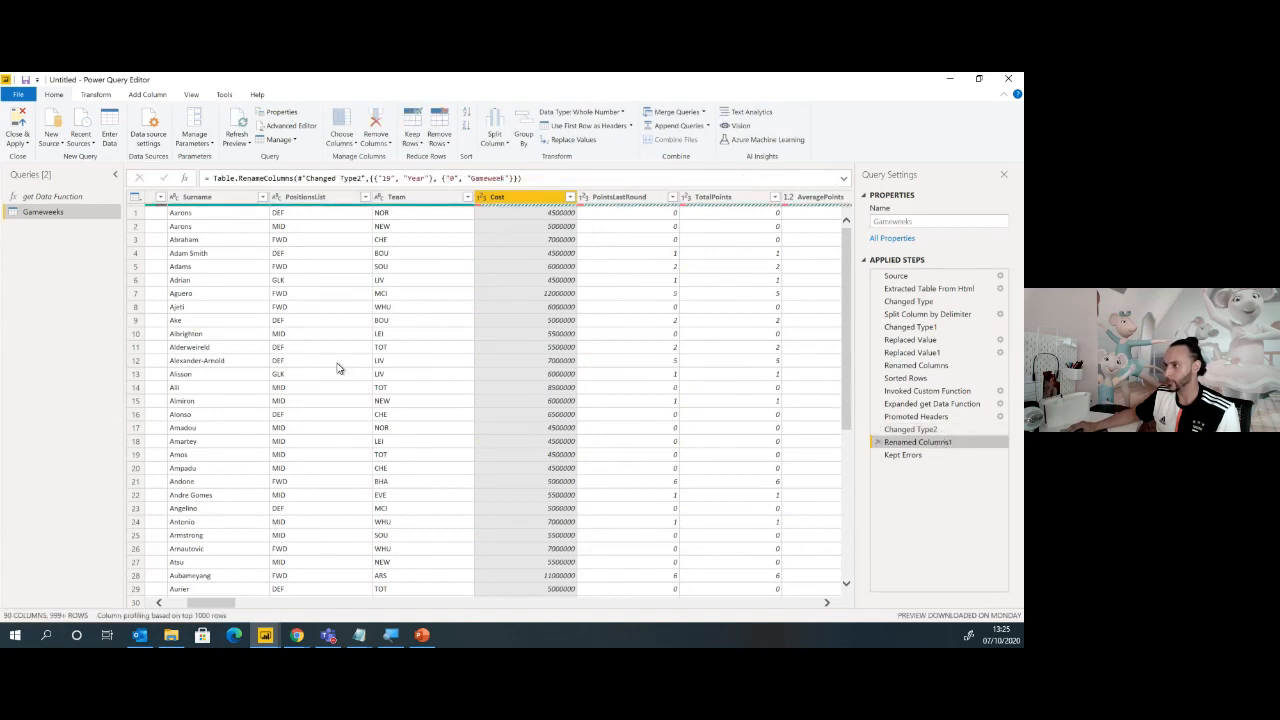
{"action": "left_click", "coordinate": [570, 199]}
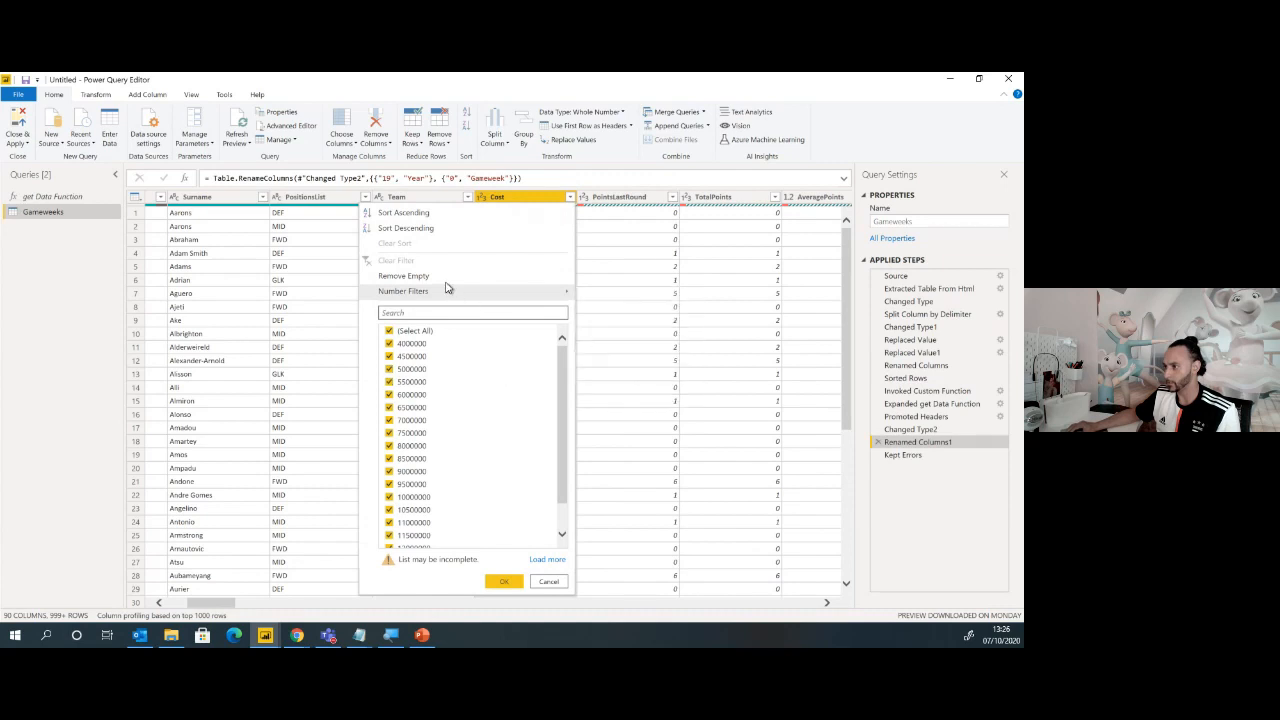
{"action": "left_click", "coordinate": [504, 581]}
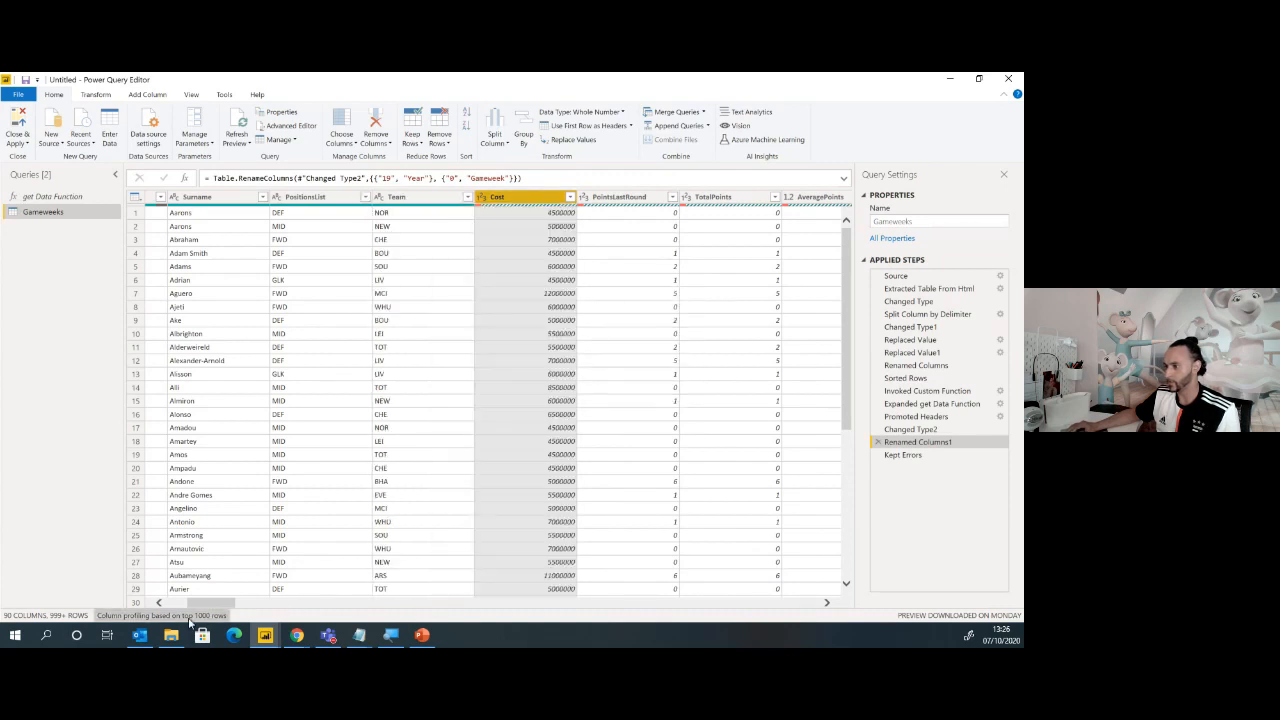
{"action": "left_click_drag", "start_coordinate": [206, 604], "coordinate": [177, 604]}
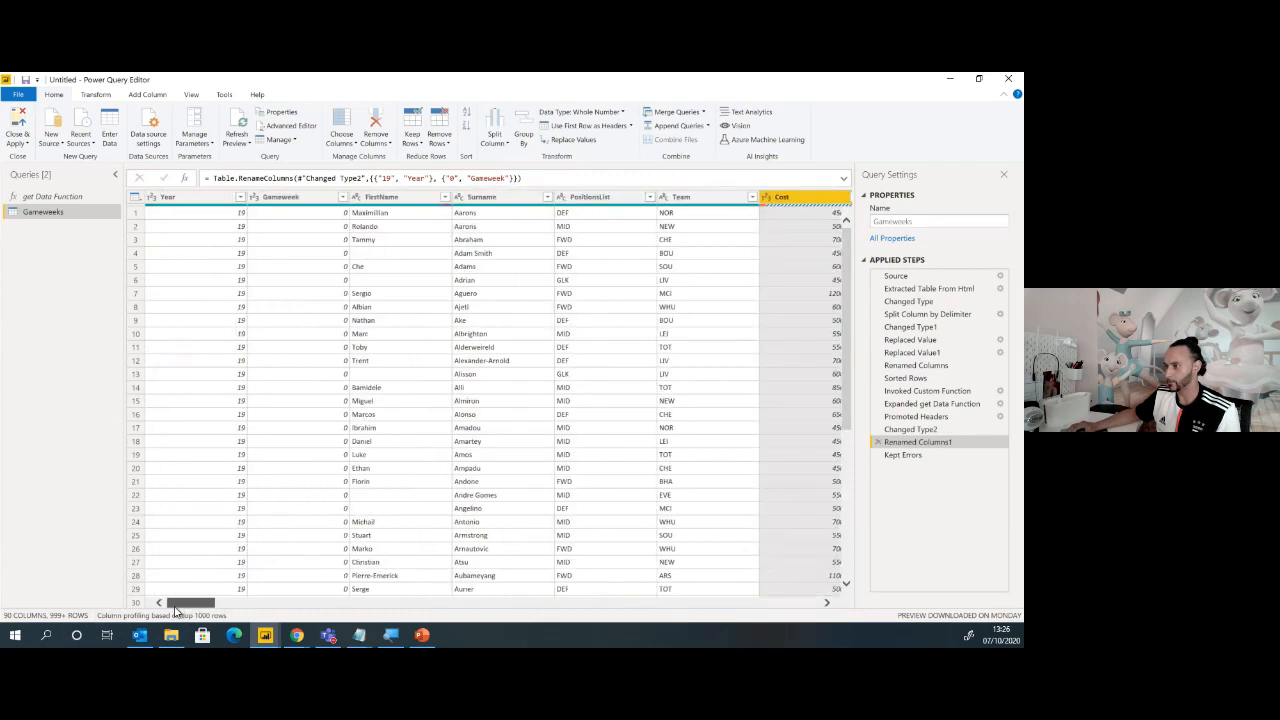
{"action": "left_click", "coordinate": [443, 199]}
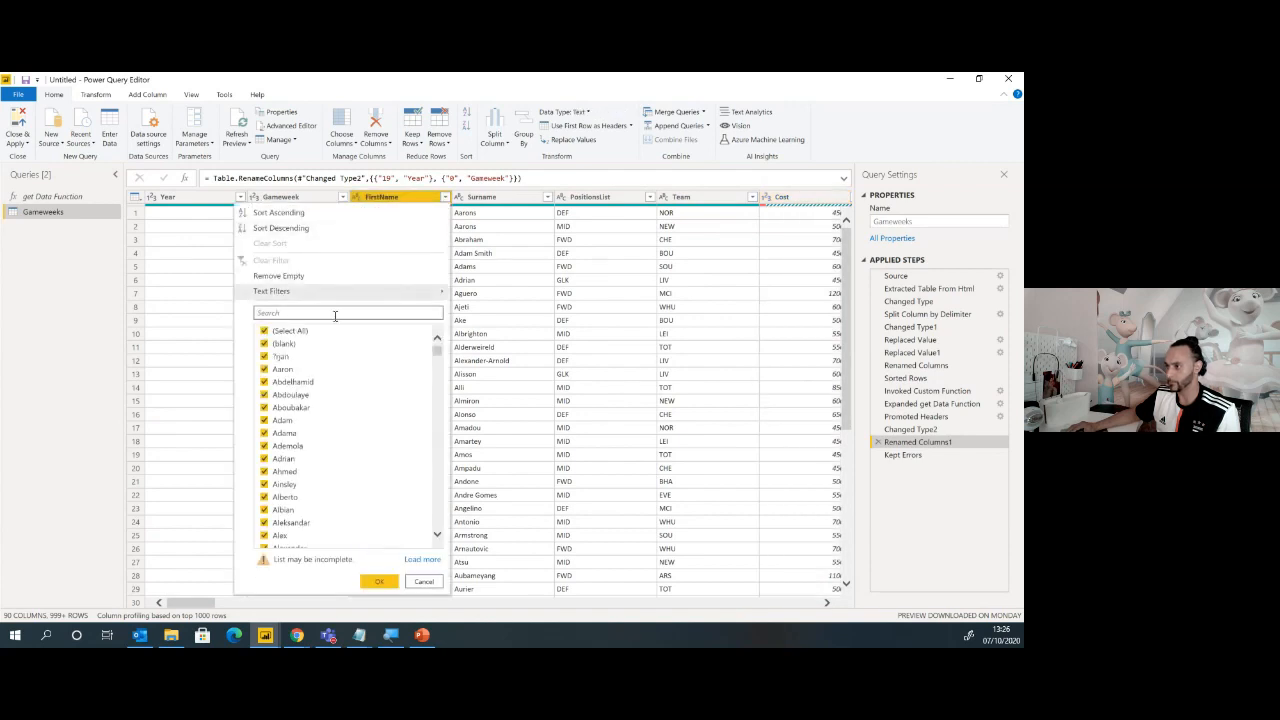
{"action": "left_click", "coordinate": [337, 312]}
{"action": "type", "text": "fi"}
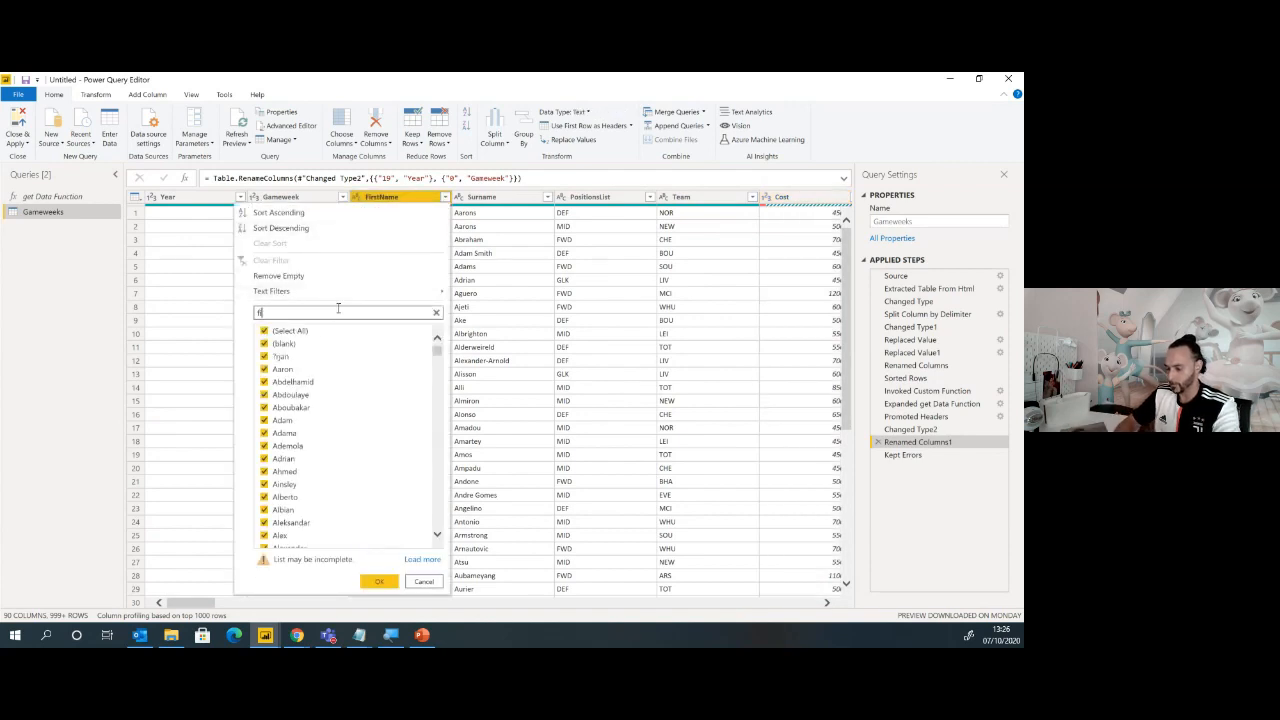
{"action": "type", "text": "rst"}
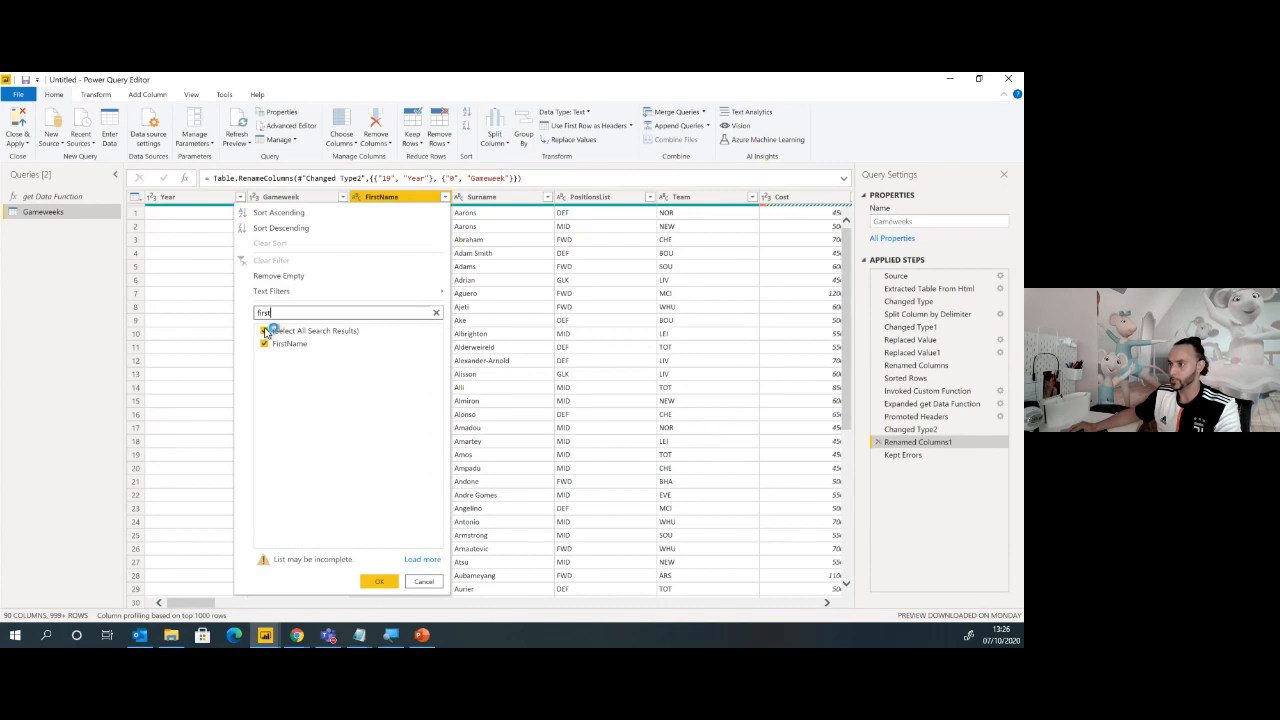
{"action": "left_click", "coordinate": [266, 331]}
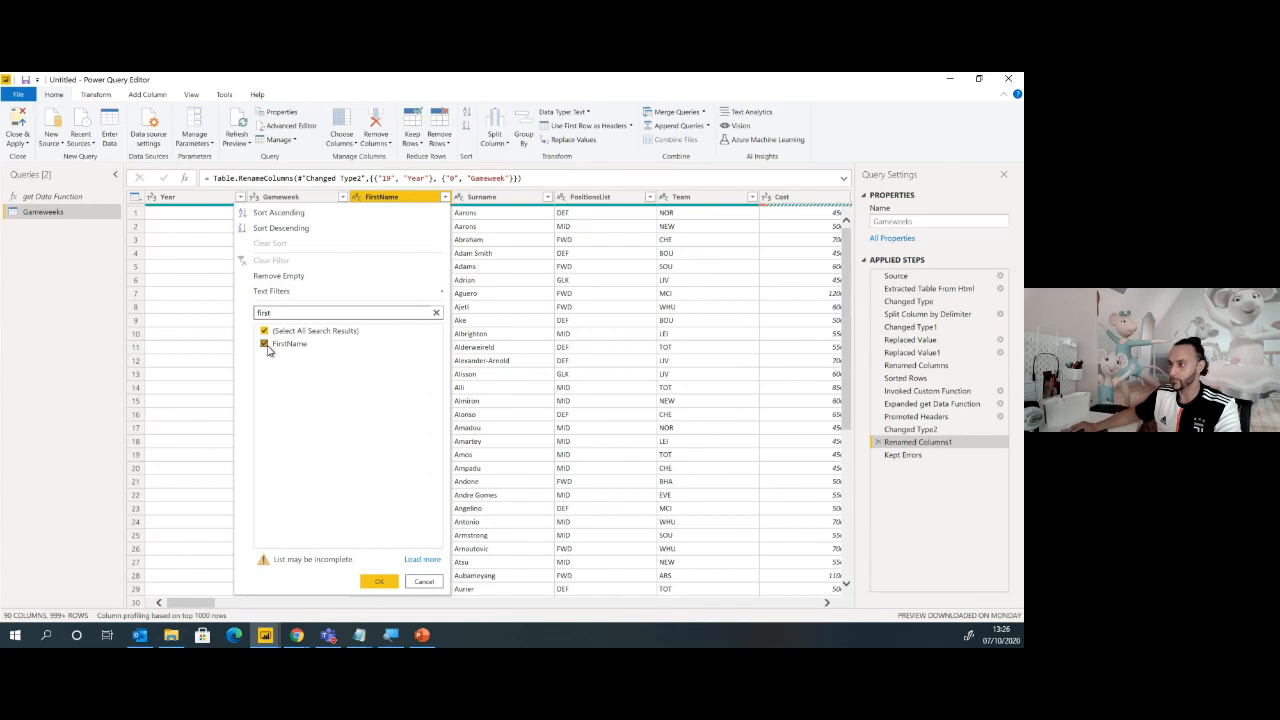
{"action": "left_click", "coordinate": [385, 583]}
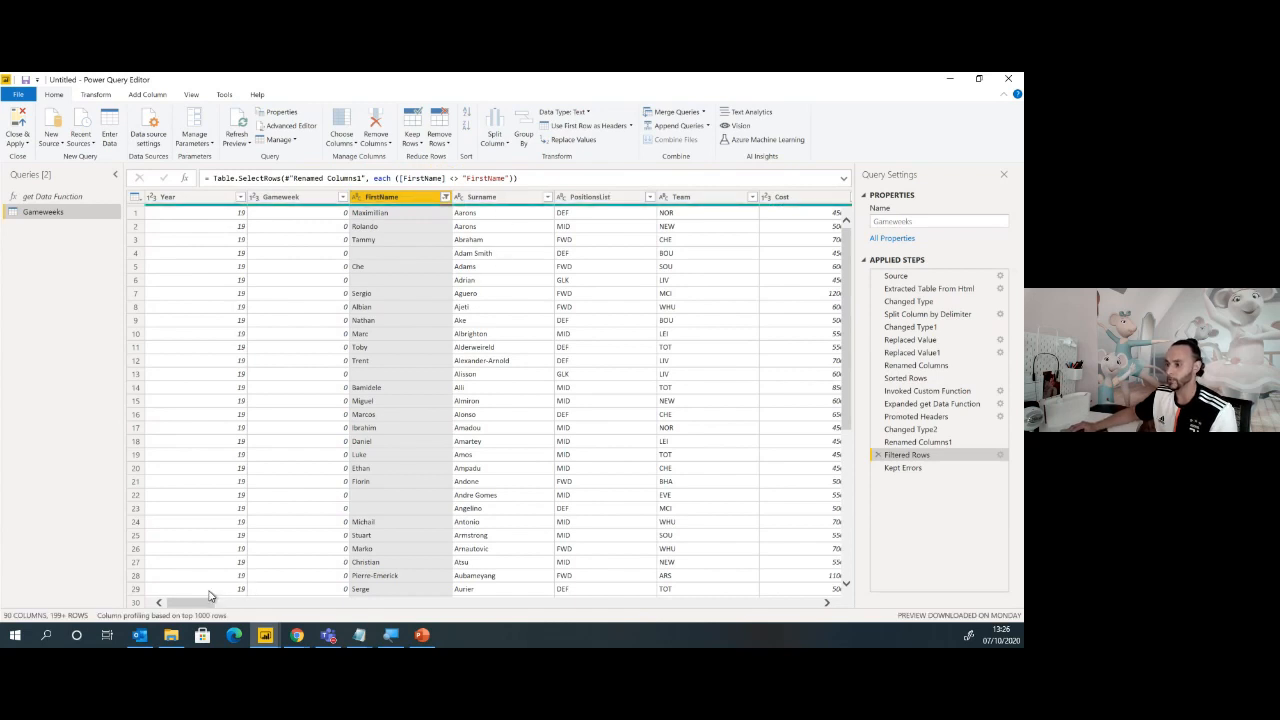
Check the Kept Errors step for remaining Cost errors and delete that step
{"action": "left_click", "coordinate": [916, 470]}
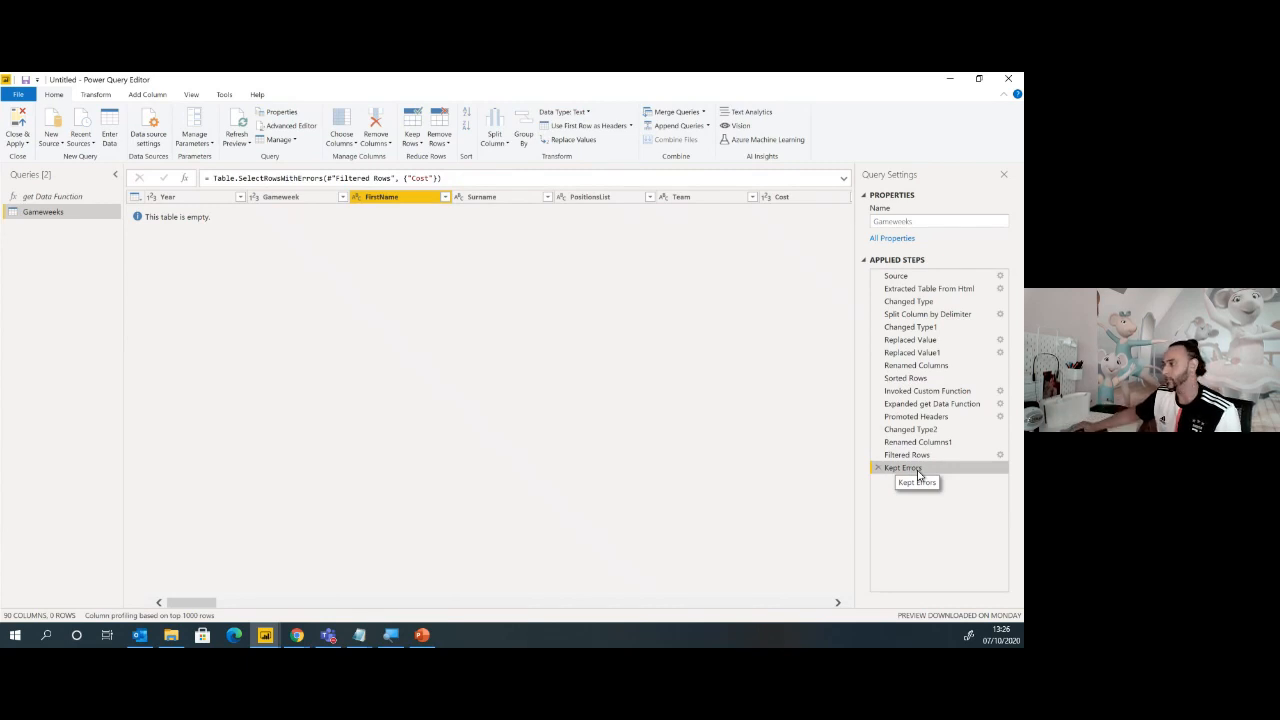
{"action": "left_click", "coordinate": [877, 468]}
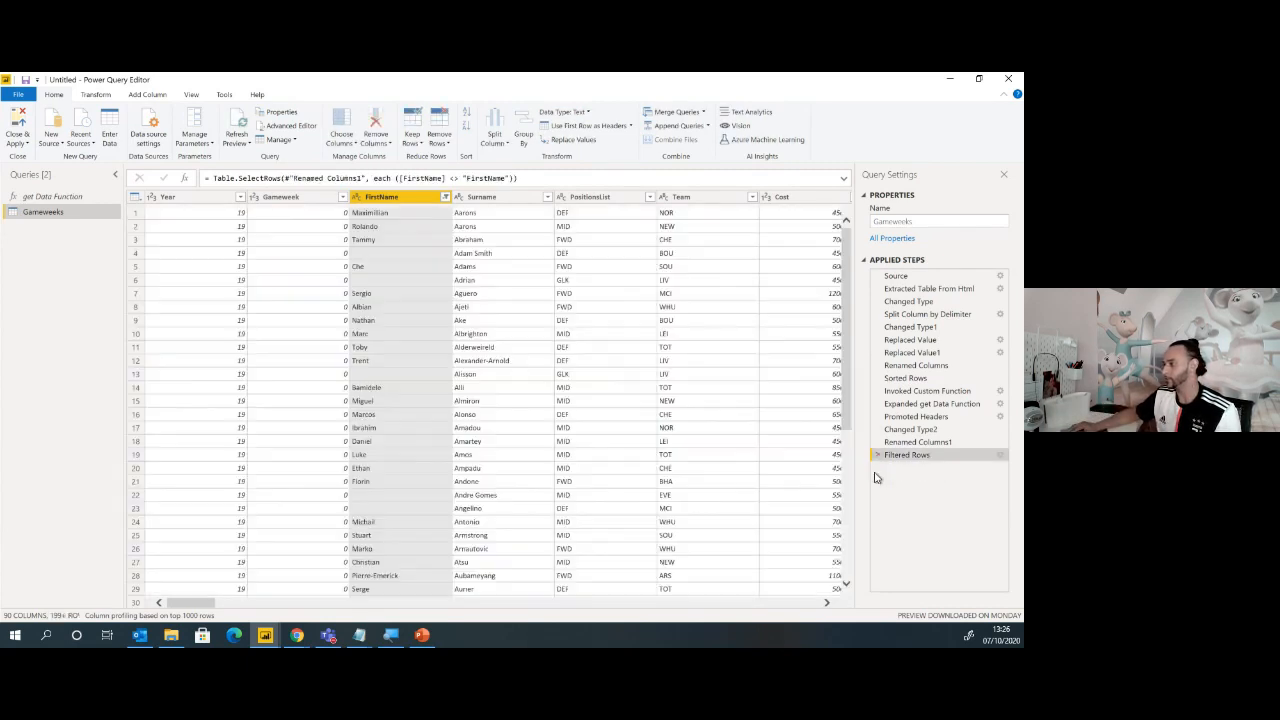
Examine the GW1Forecast and GW2Forecast columns of the filtered Gameweeks table
{"action": "left_click_drag", "start_coordinate": [206, 606], "coordinate": [549, 602]}
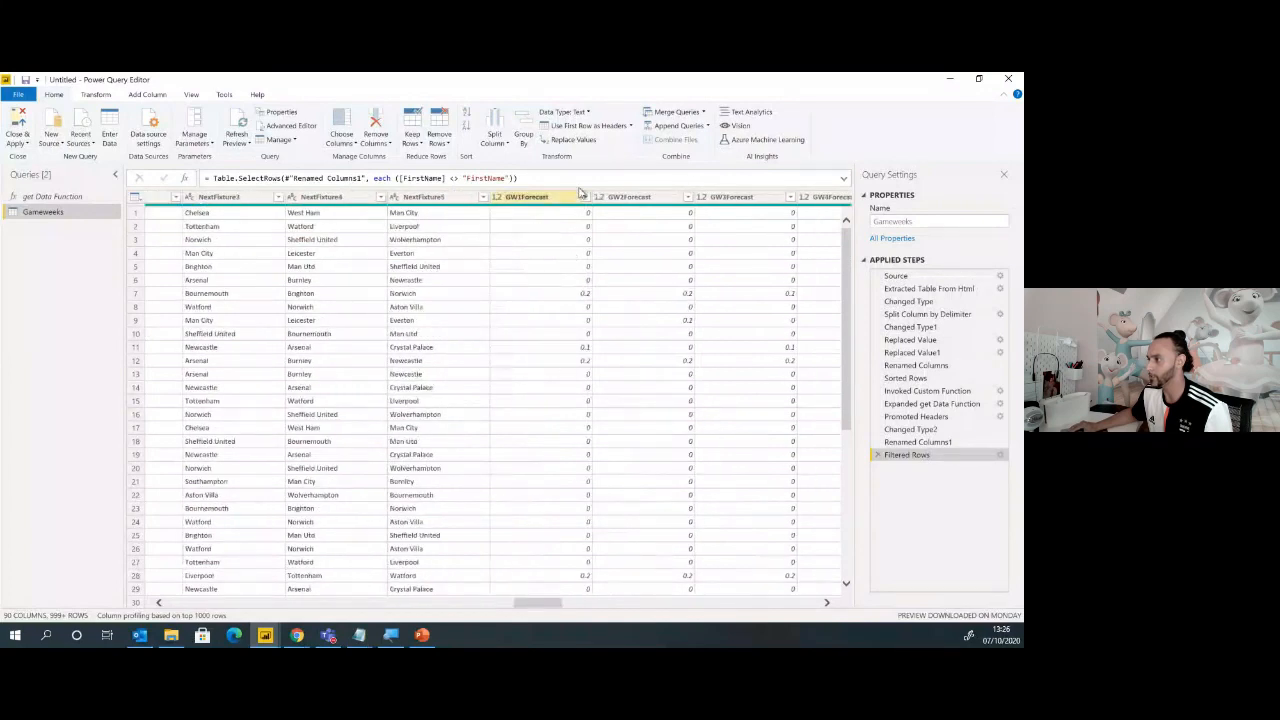
{"action": "left_click", "coordinate": [541, 198]}
{"action": "left_click", "coordinate": [640, 198]}
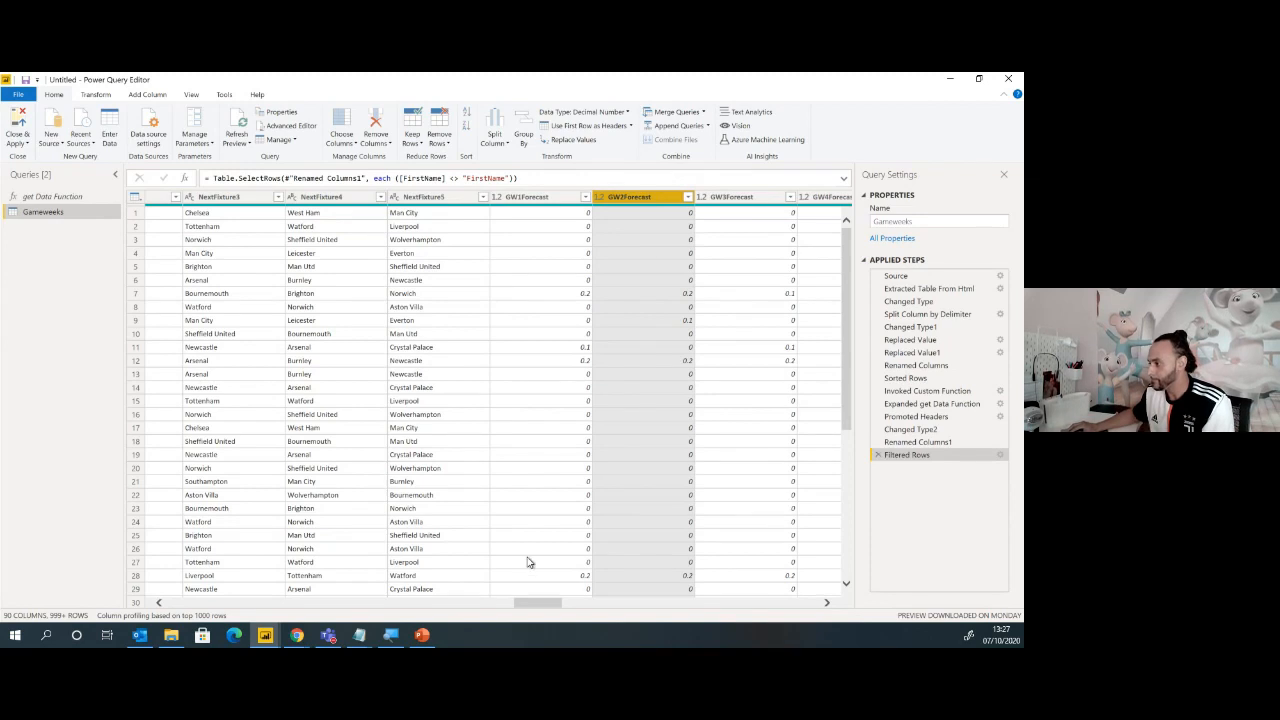
Switch to Chrome, look through the gameweek files on the Fantasy Overlord History page, and return to the Power Query Editor
{"action": "left_click_drag", "start_coordinate": [542, 606], "coordinate": [549, 603]}
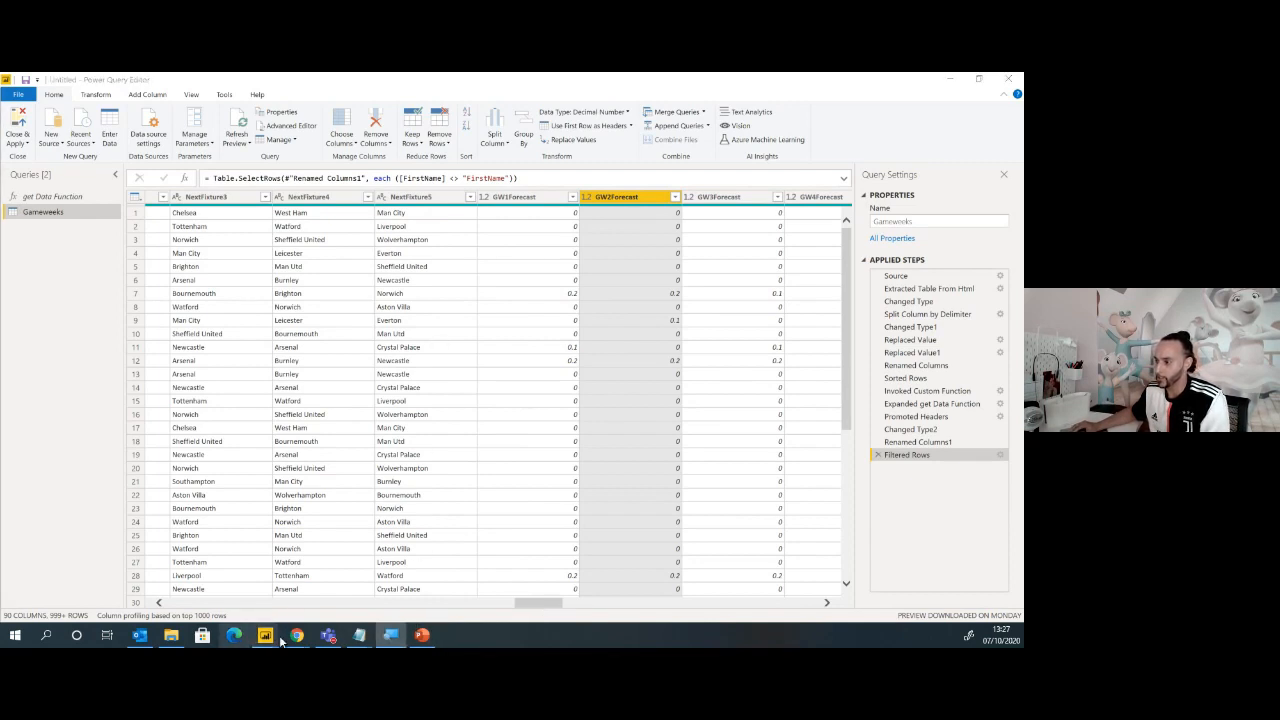
{"action": "mouse_move", "coordinate": [290, 638]}
{"action": "left_click", "coordinate": [337, 586]}
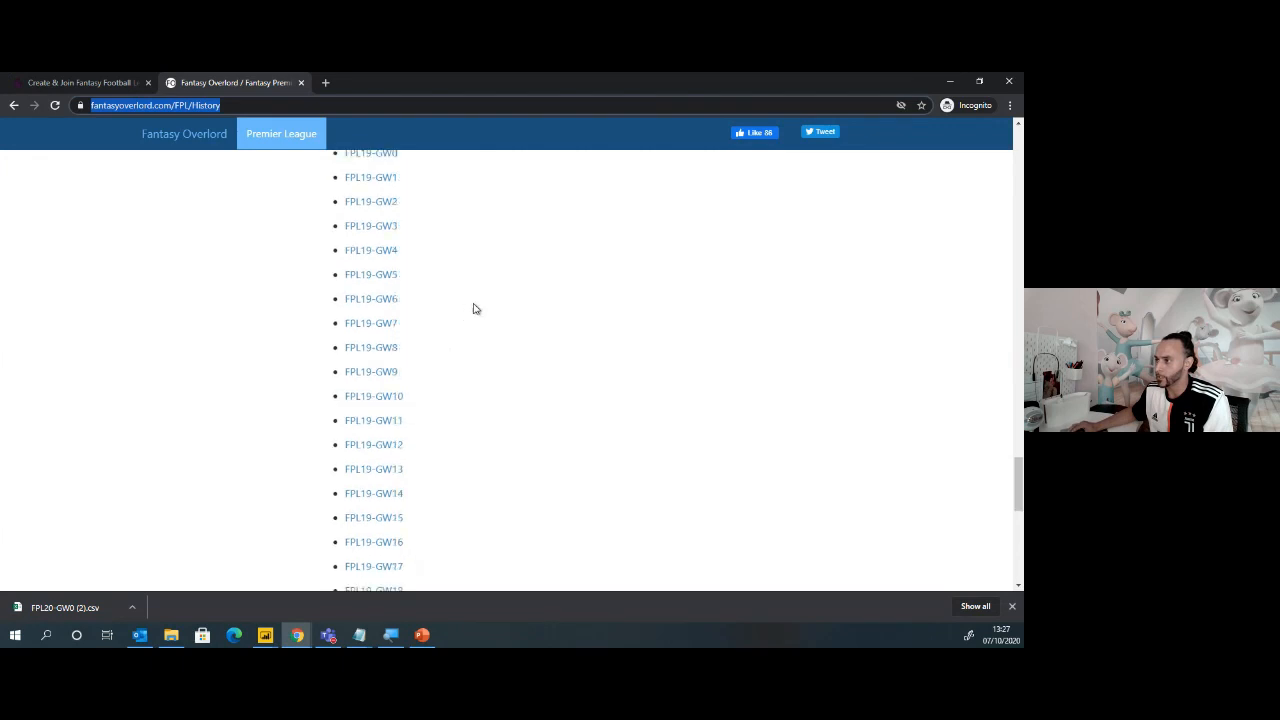
{"action": "scroll", "coordinate": [475, 308], "scroll_direction": "up", "scroll_amount": 20}
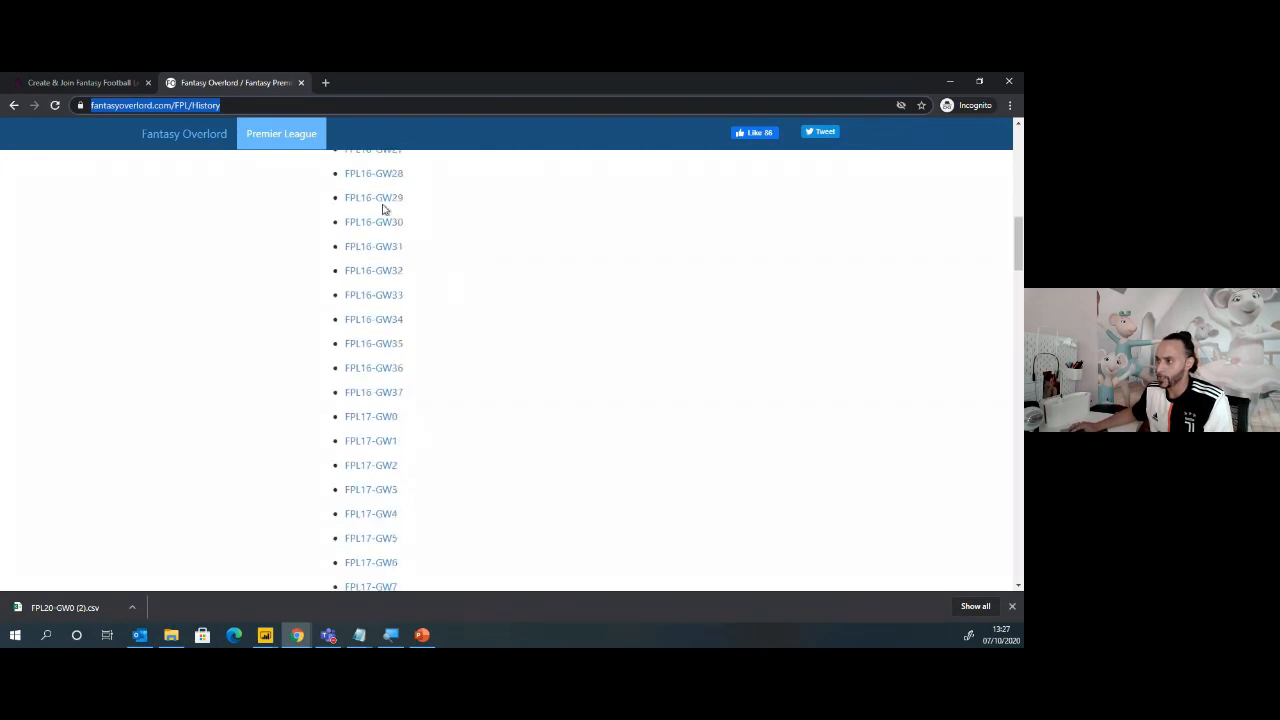
{"action": "scroll", "coordinate": [383, 208], "scroll_direction": "up", "scroll_amount": 8}
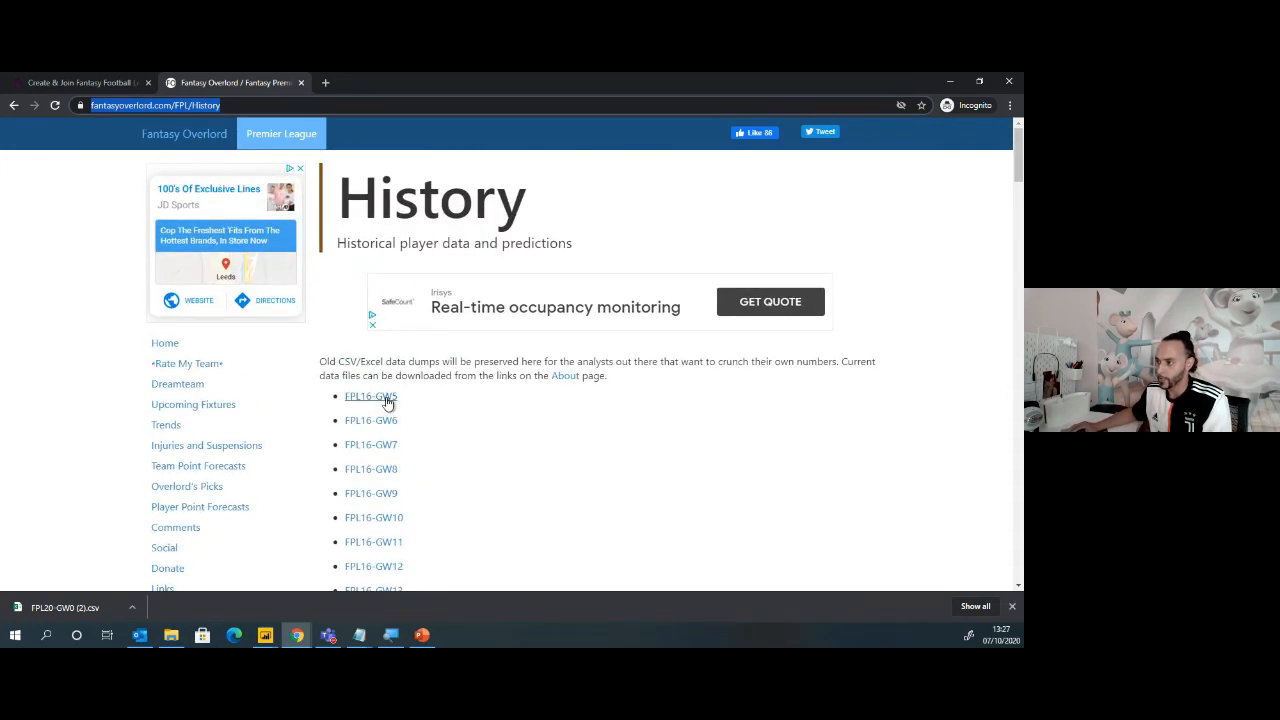
{"action": "key", "text": "alt+Tab"}
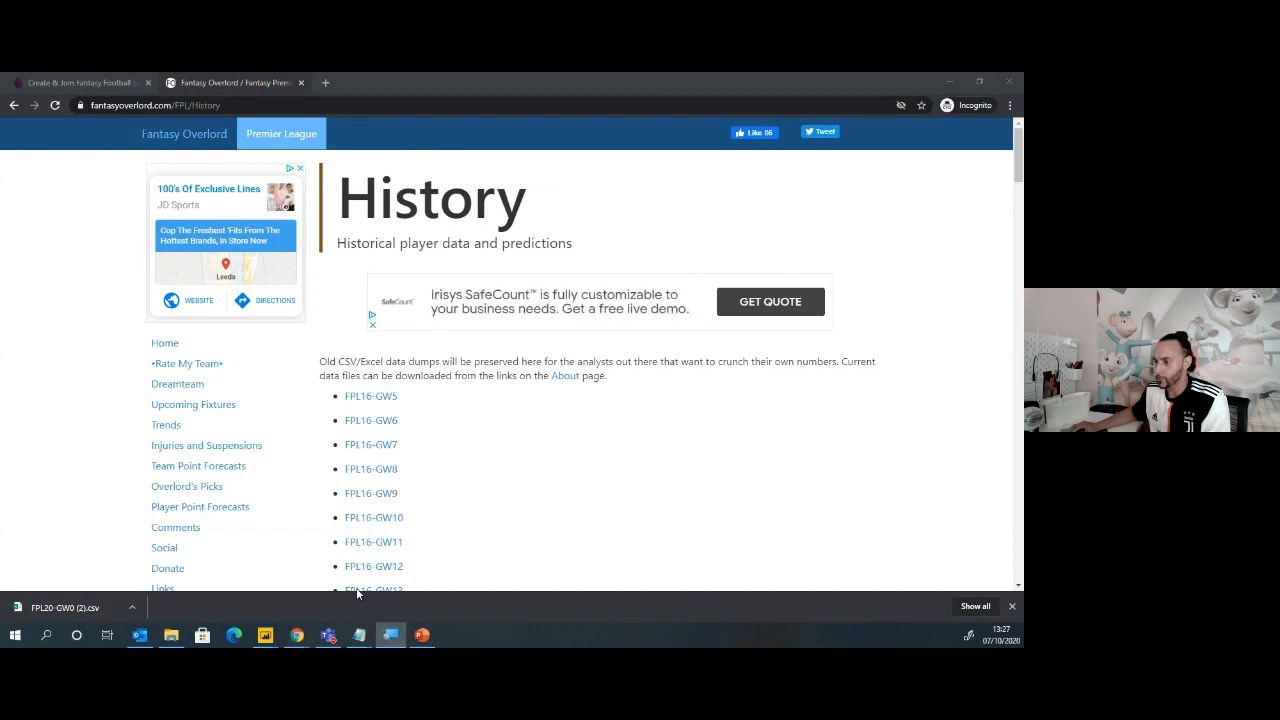
{"action": "mouse_move", "coordinate": [265, 635]}
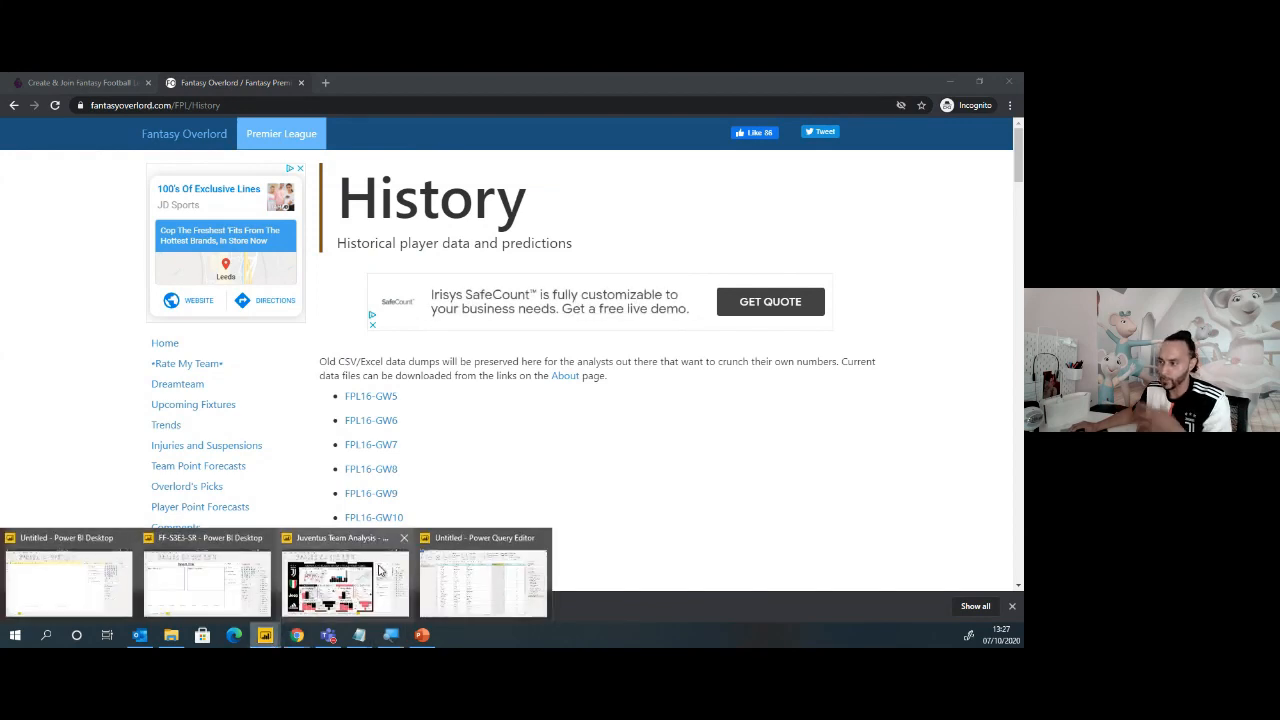
{"action": "left_click", "coordinate": [462, 598]}
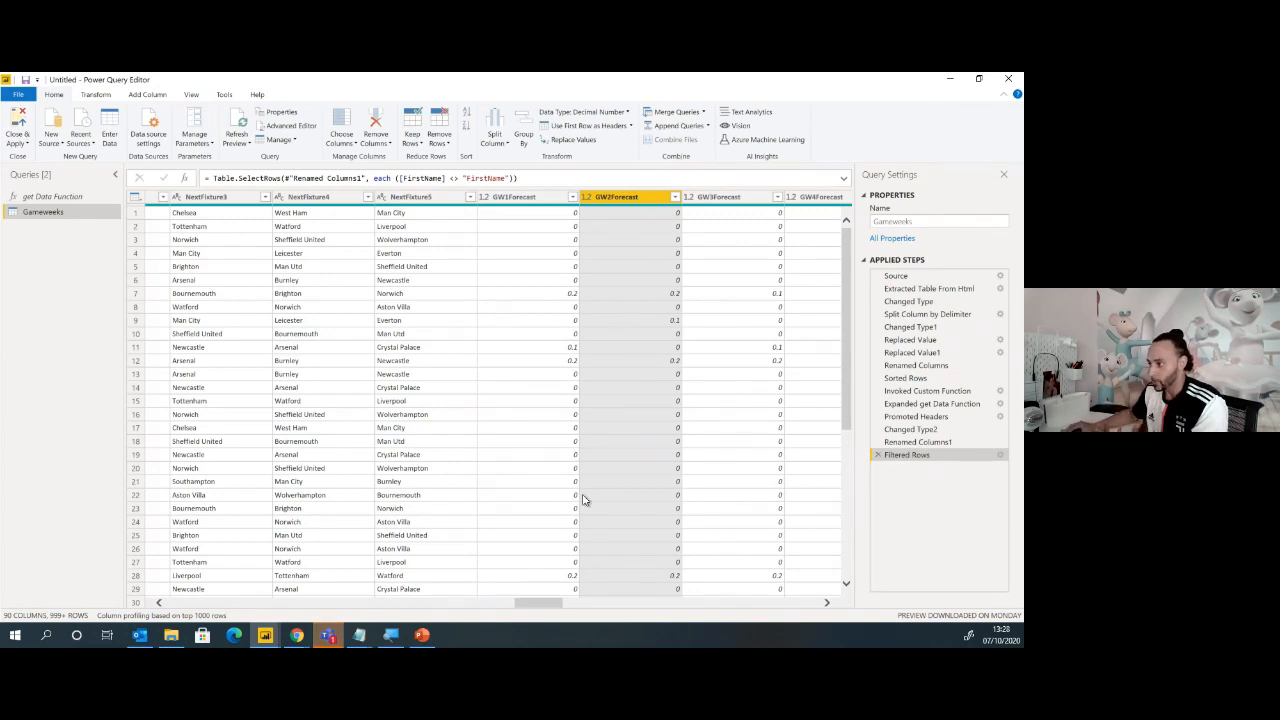
Add an index column starting from 1 to the Gameweeks table and move it to the beginning
{"action": "left_click_drag", "start_coordinate": [540, 604], "coordinate": [807, 622]}
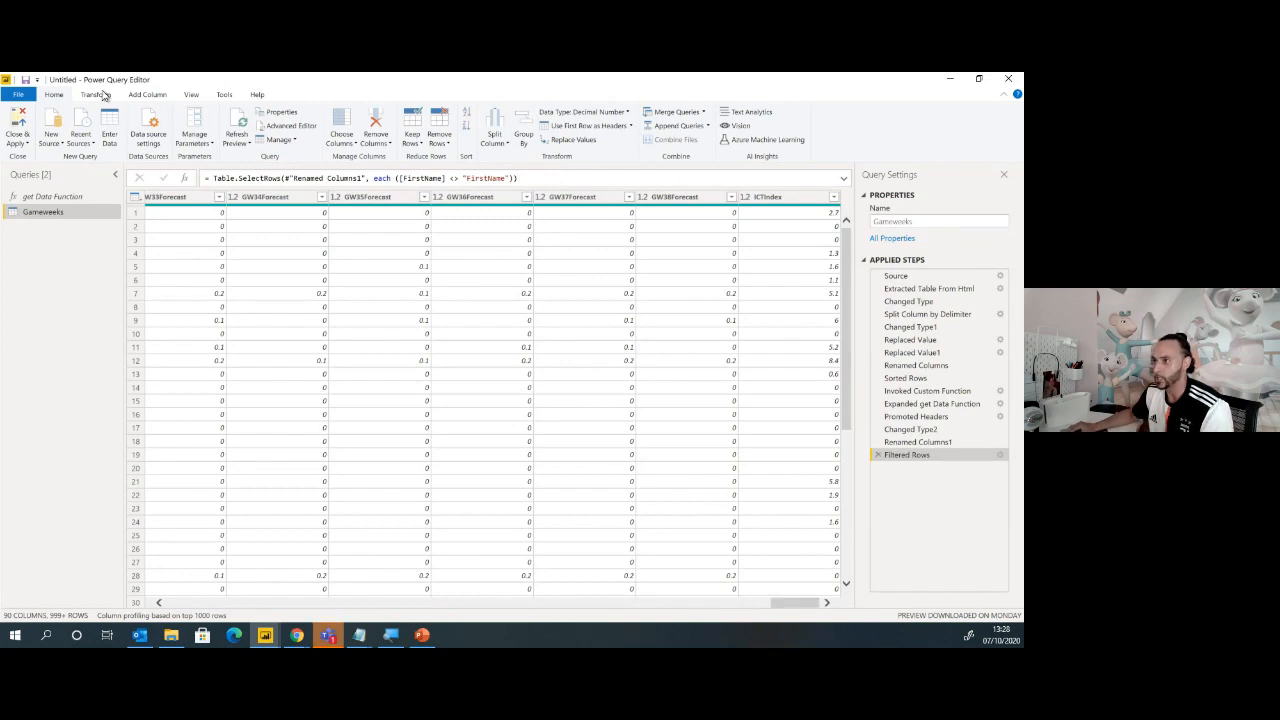
{"action": "left_click", "coordinate": [133, 96]}
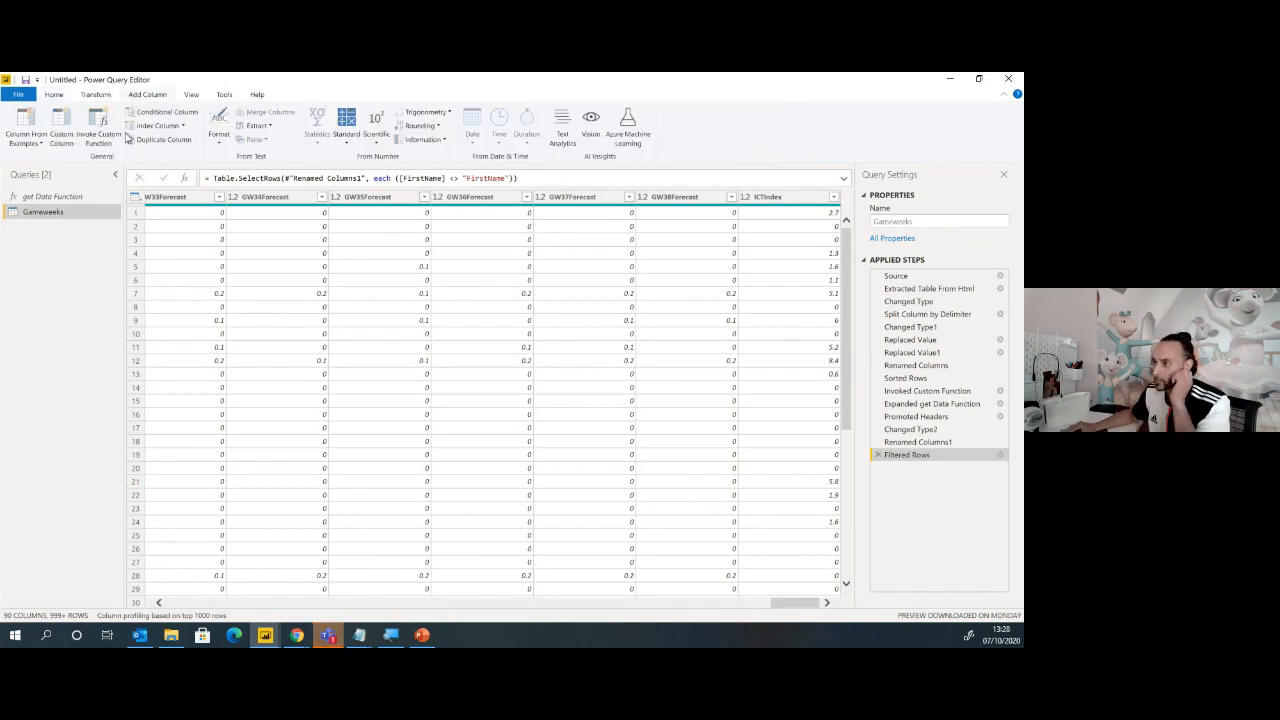
{"action": "left_click", "coordinate": [183, 127]}
{"action": "left_click", "coordinate": [160, 160]}
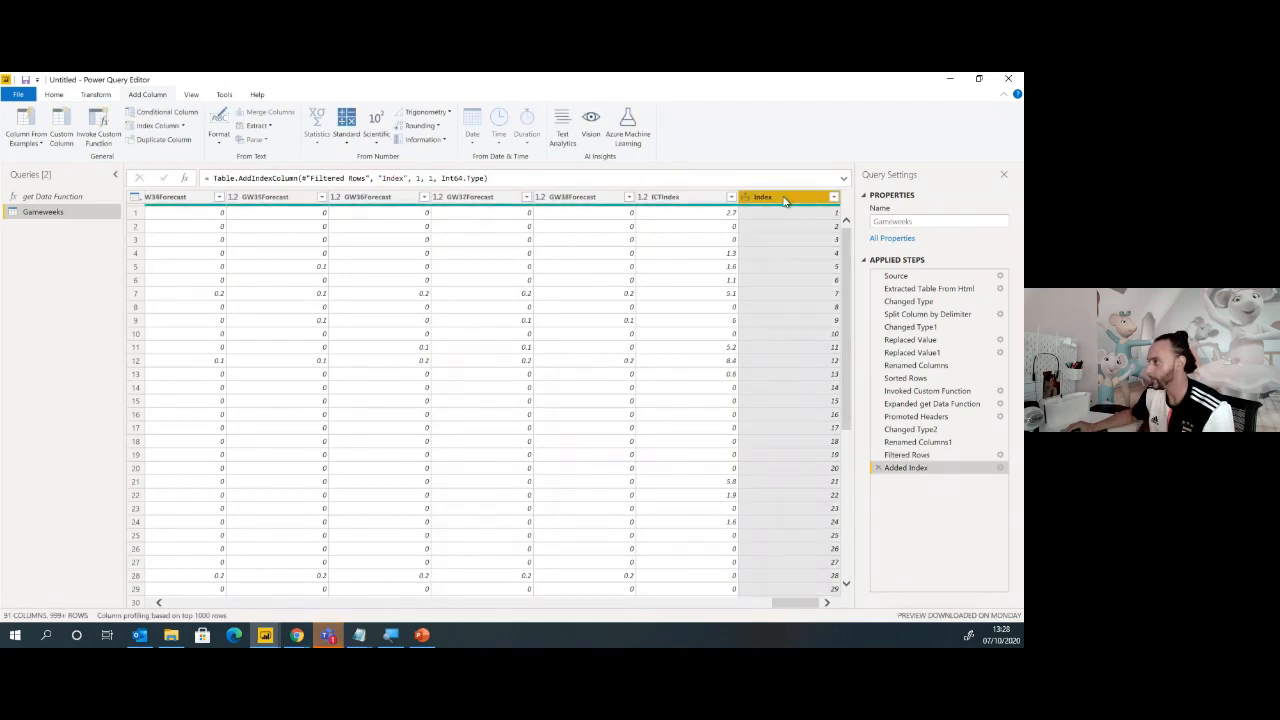
{"action": "right_click", "coordinate": [784, 201]}
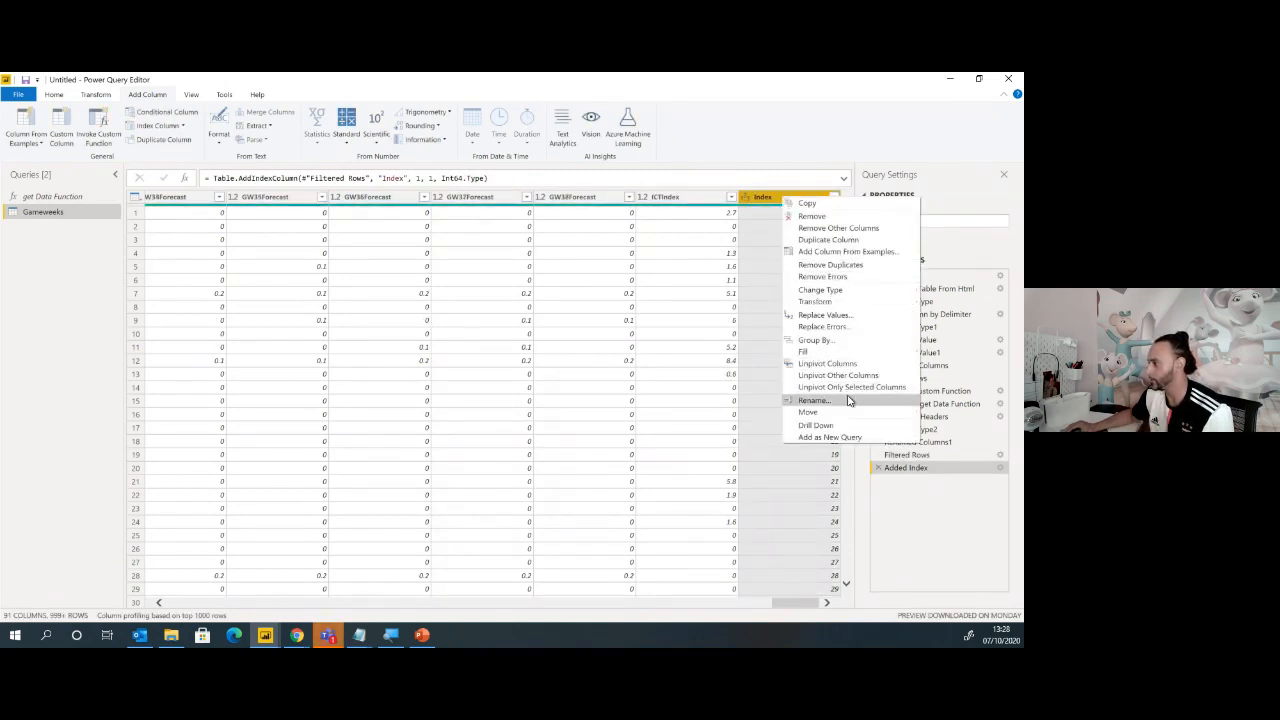
{"action": "mouse_move", "coordinate": [830, 412]}
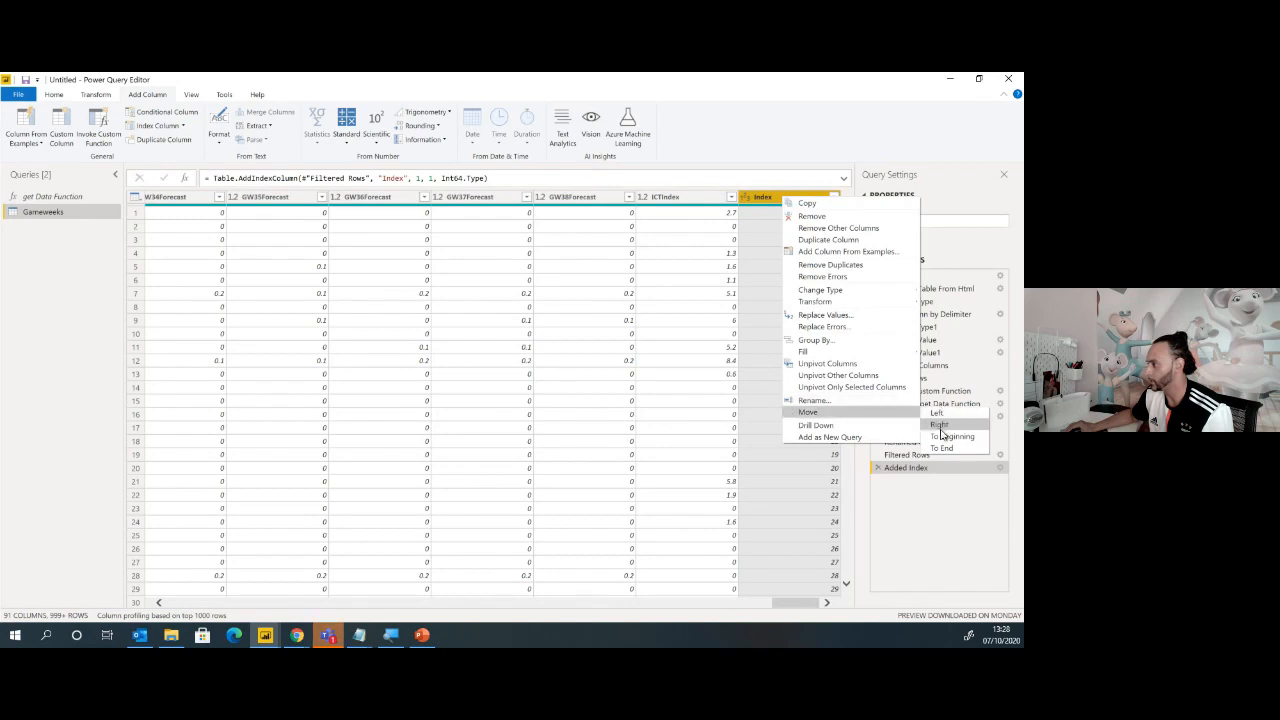
{"action": "left_click", "coordinate": [944, 438]}
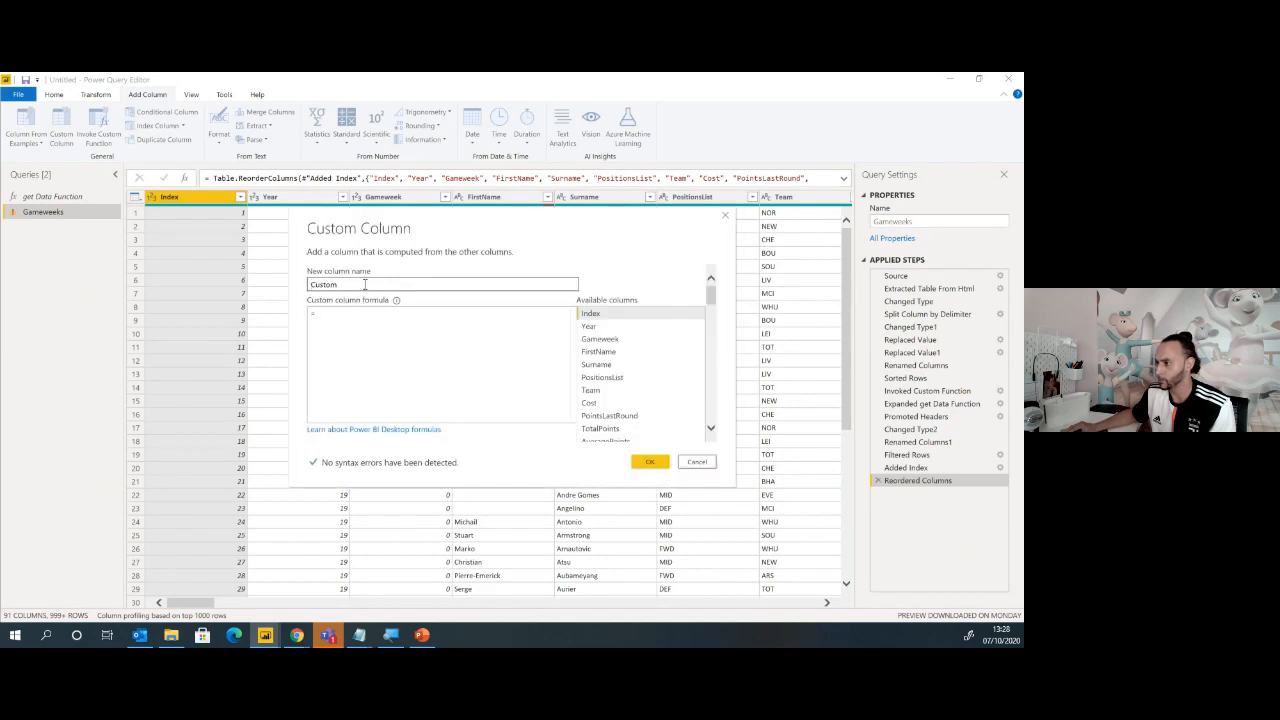
{"action": "left_click_drag", "start_coordinate": [365, 284], "coordinate": [307, 284]}
{"action": "type", "text": "Fullname"}
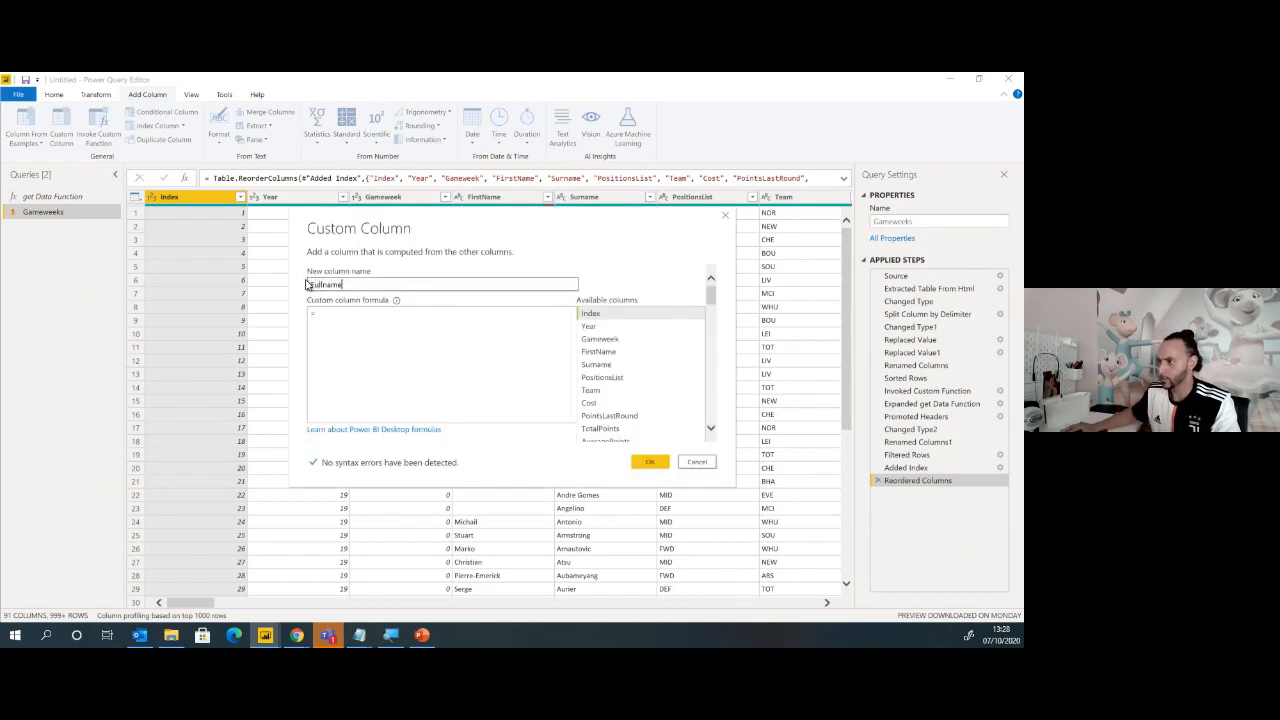
{"action": "left_click", "coordinate": [440, 367]}
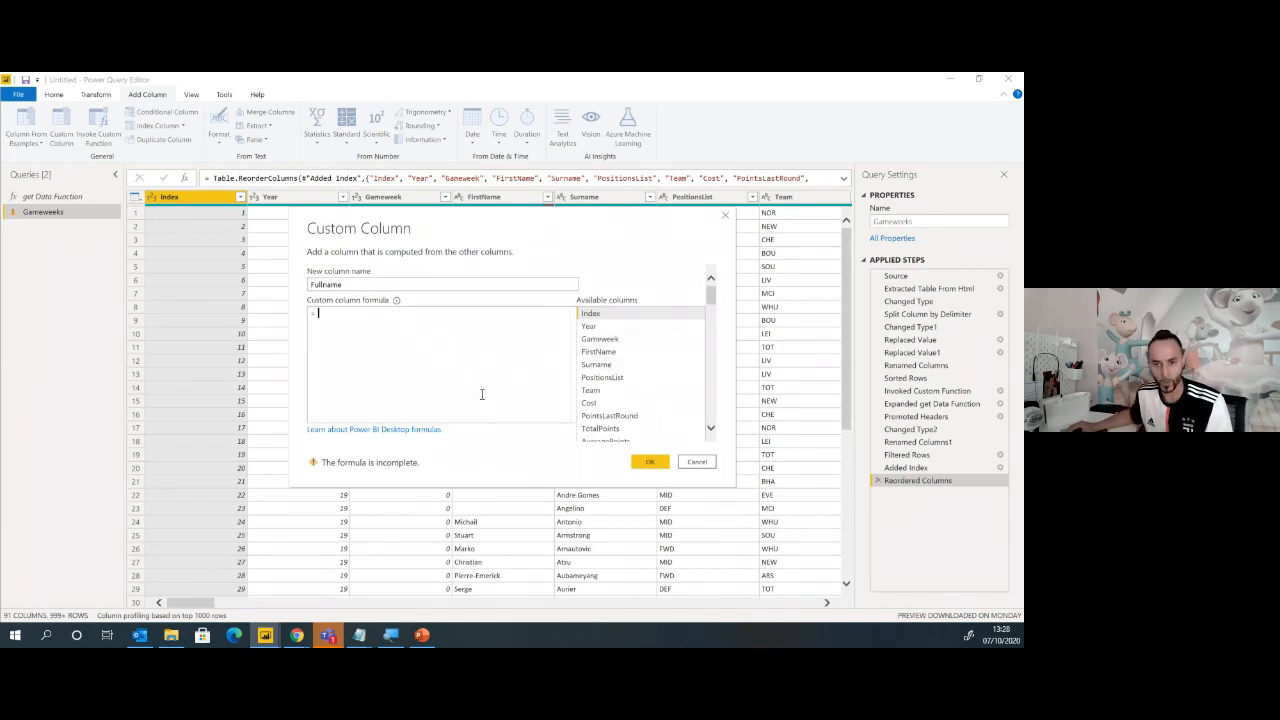
{"action": "left_click", "coordinate": [699, 458]}
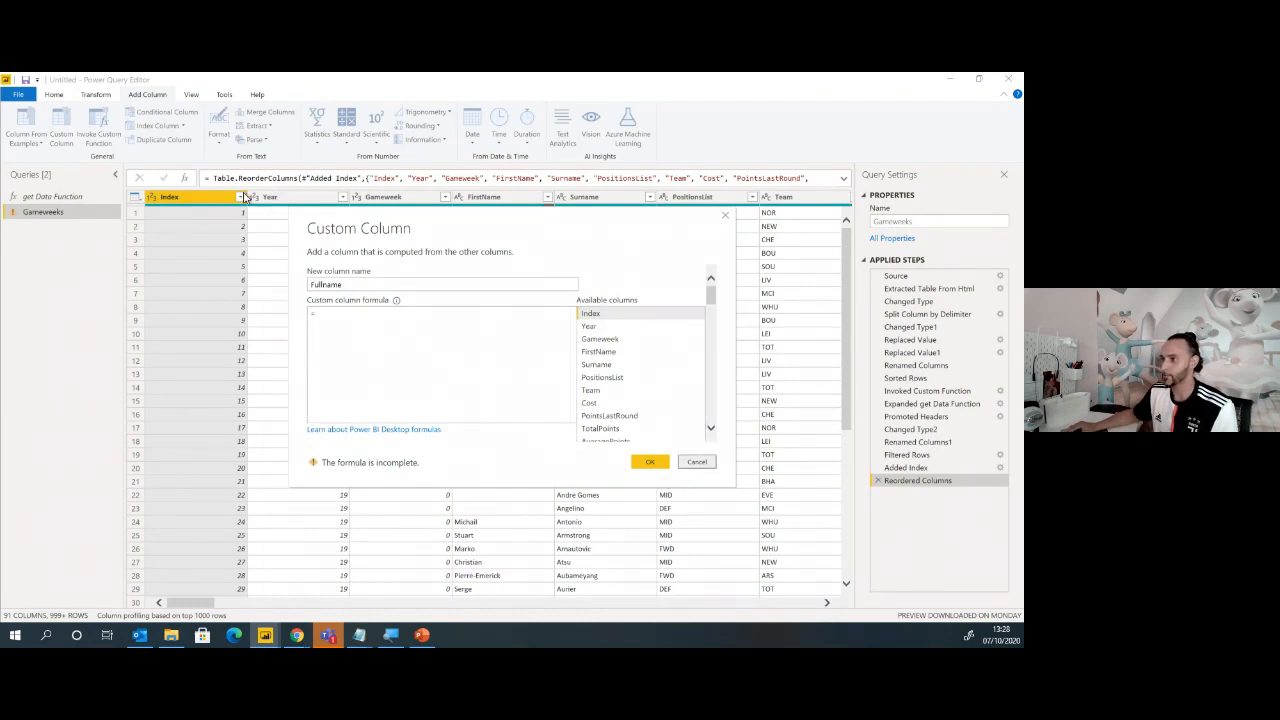
{"action": "left_click", "coordinate": [571, 374]}
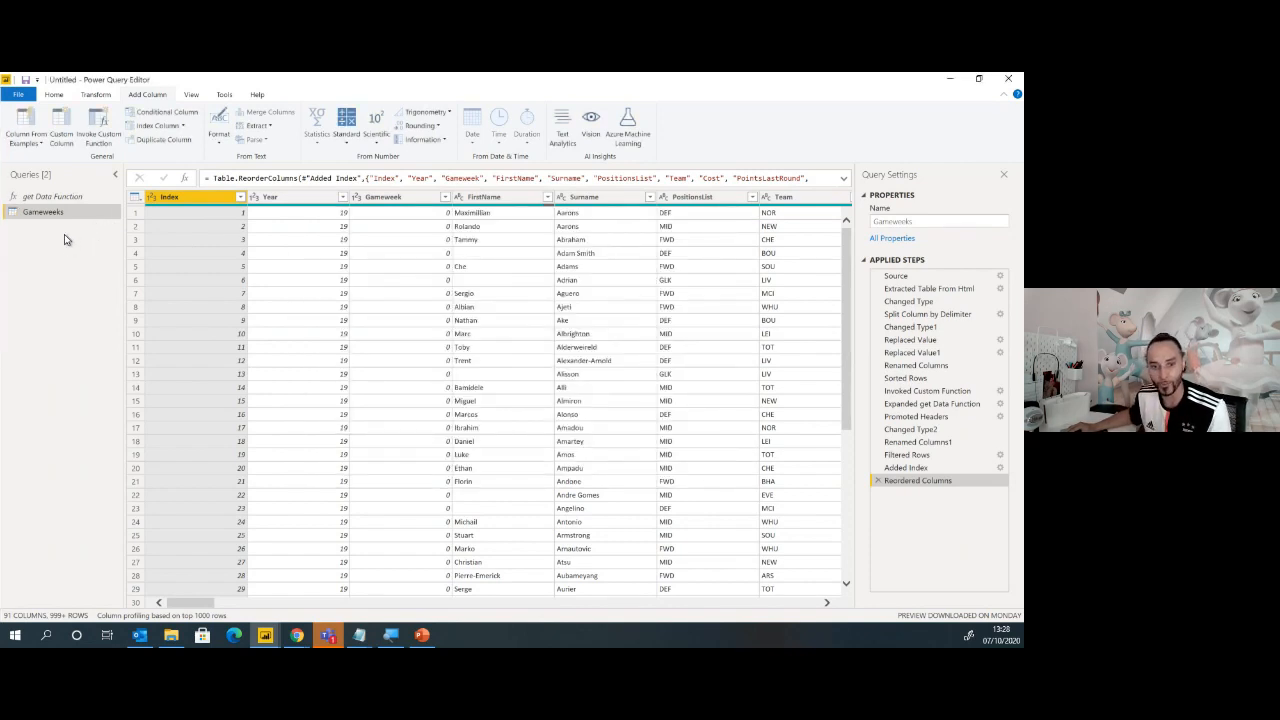
Switch from the Power Query Editor to the untitled Power BI Desktop report window
{"action": "left_click", "coordinate": [54, 94]}
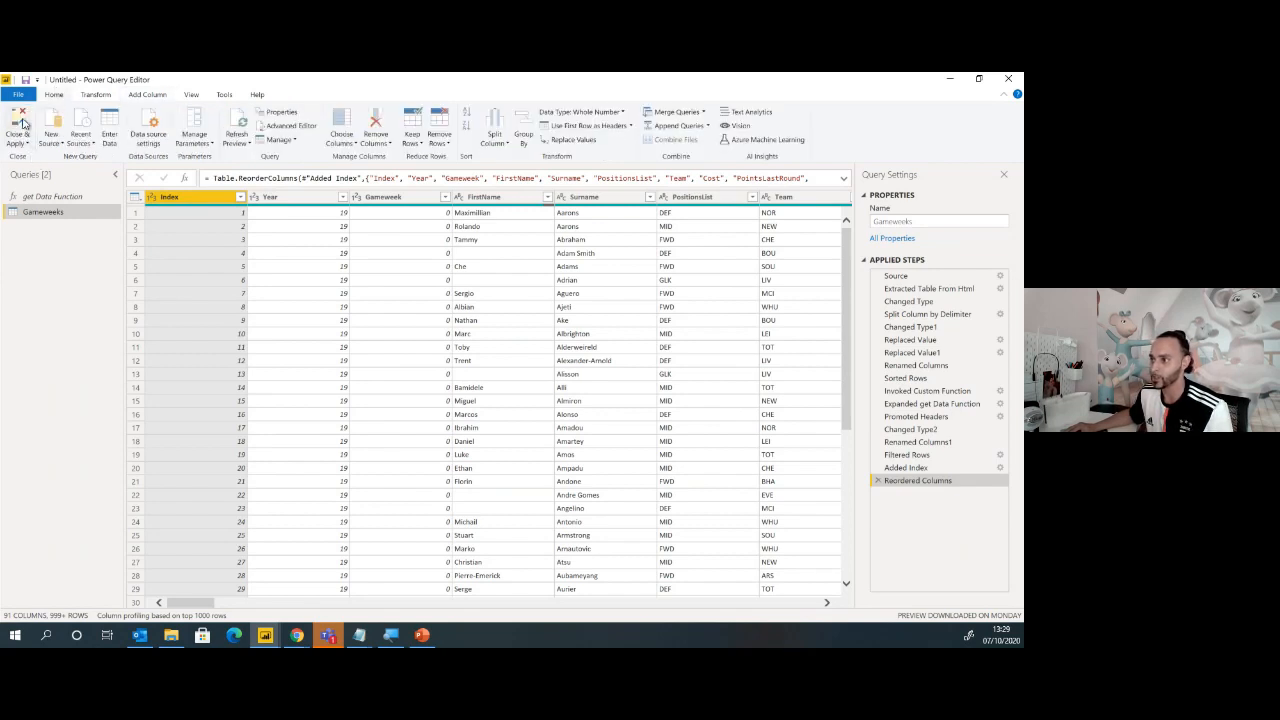
{"action": "key", "text": "alt+Tab"}
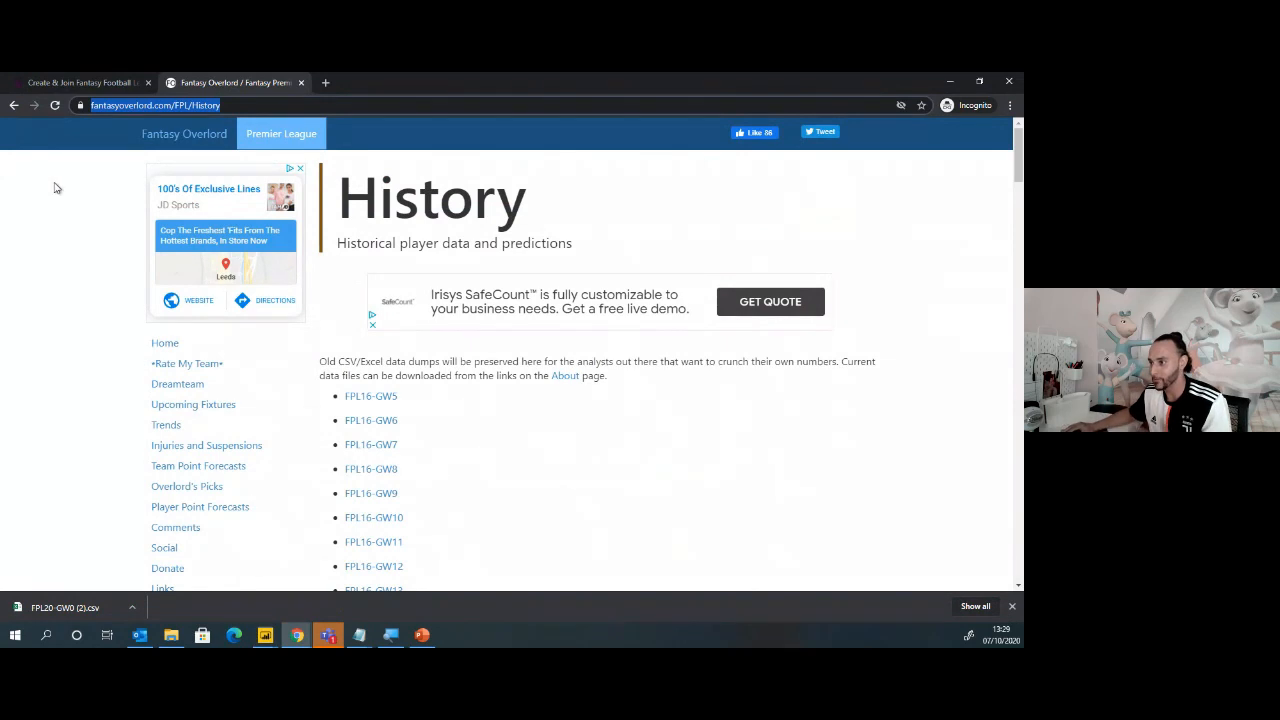
{"action": "left_click", "coordinate": [329, 637]}
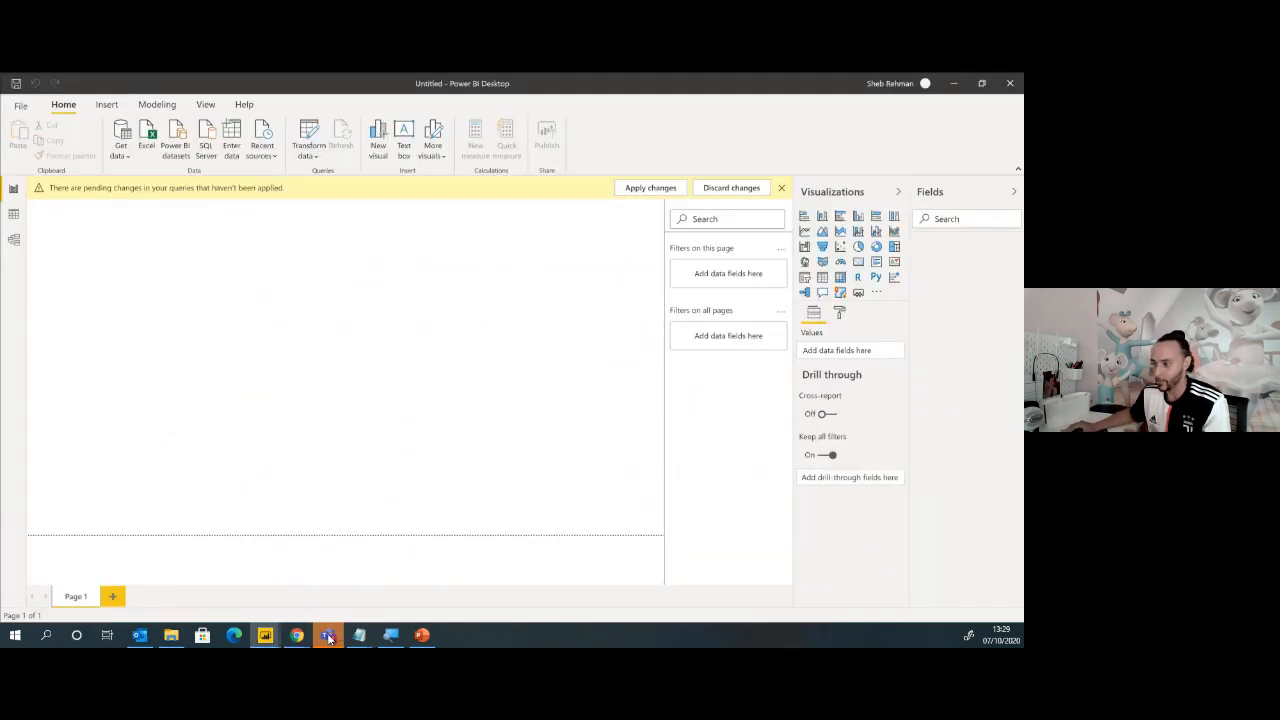